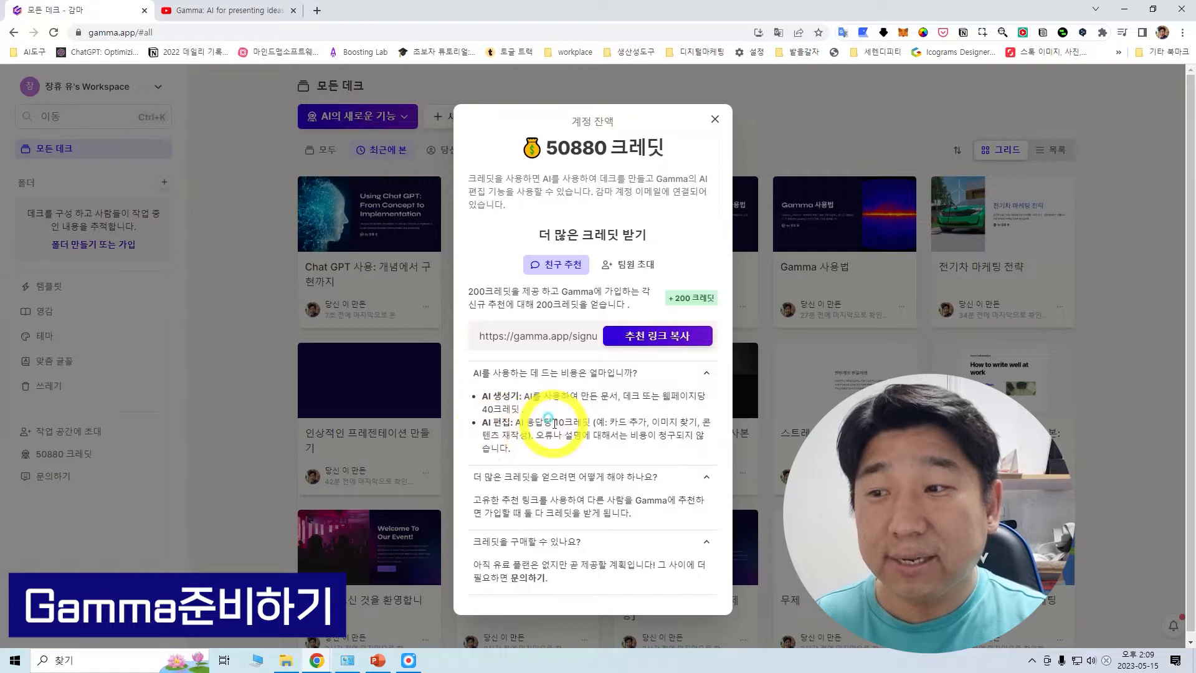
left_click_drag(553, 423, 584, 423)
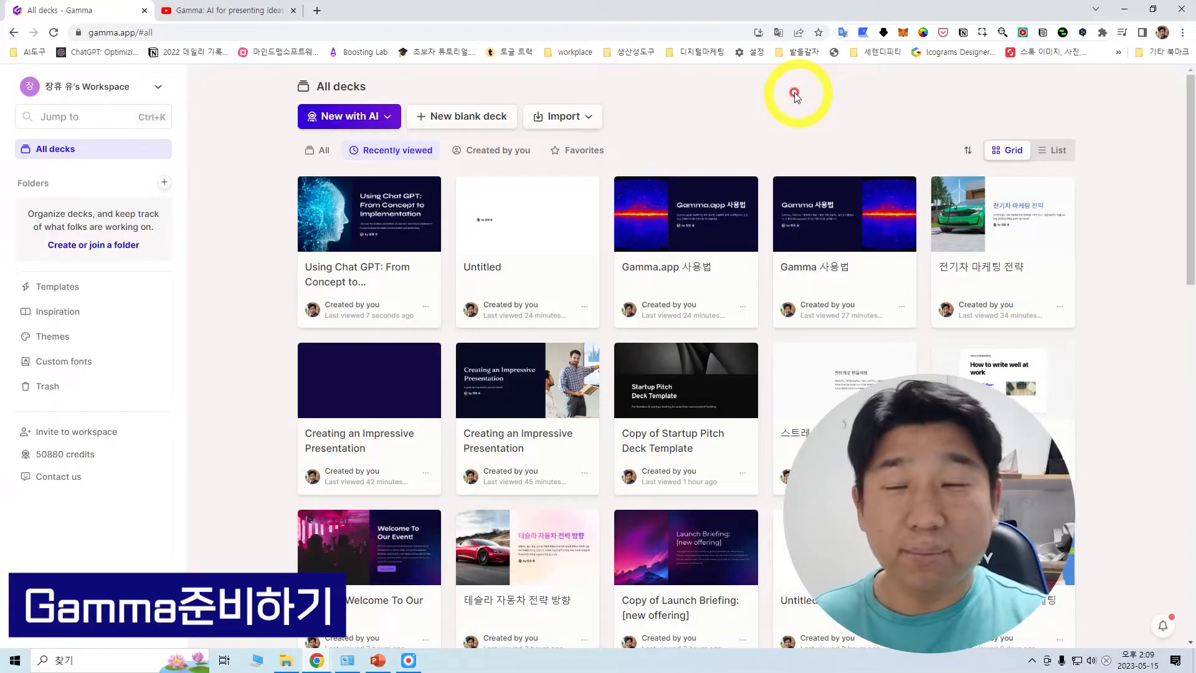
Browse the template gallery, preview the Launch Briefing template under Sales & Marketing, and close the preview
left_click(58, 290)
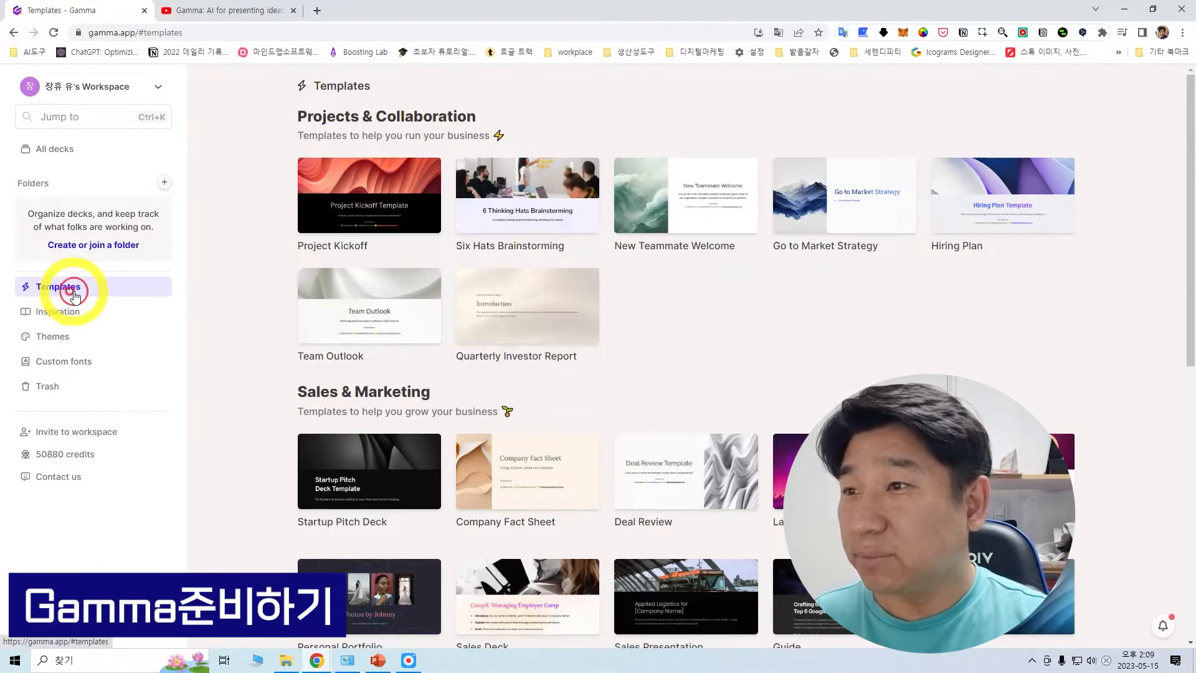
scroll(635, 292, "down", 2)
scroll(620, 304, "down", 2)
mouse_move(846, 230)
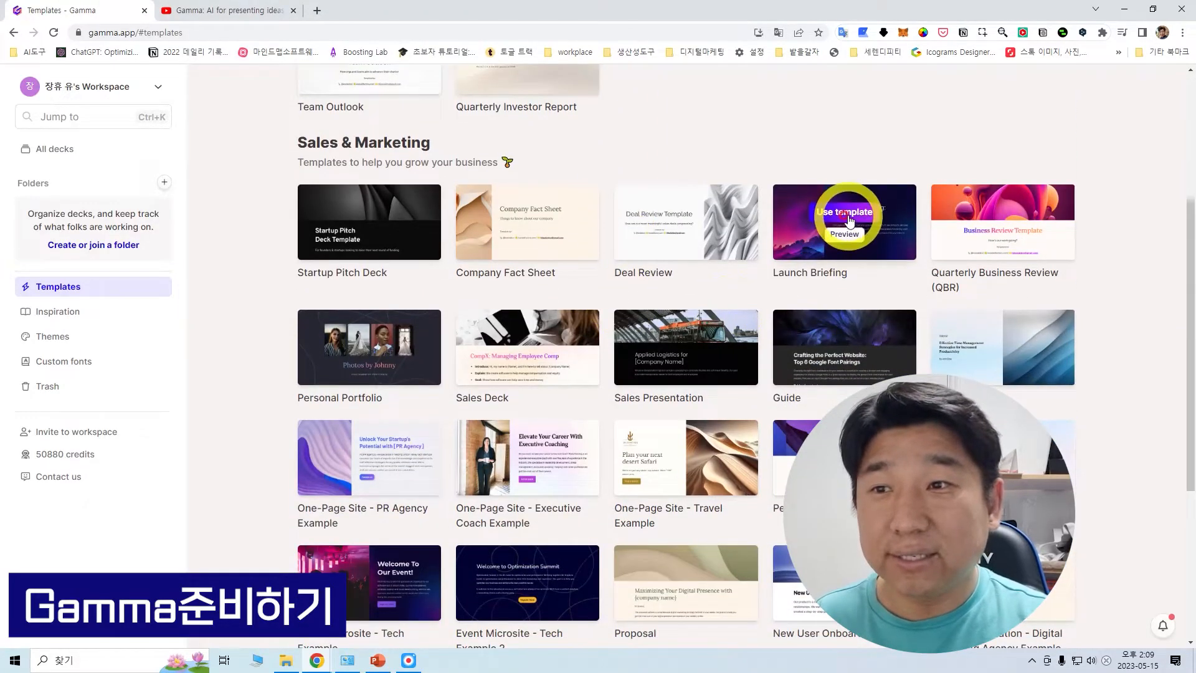
left_click(849, 242)
scroll(717, 300, "down", 10)
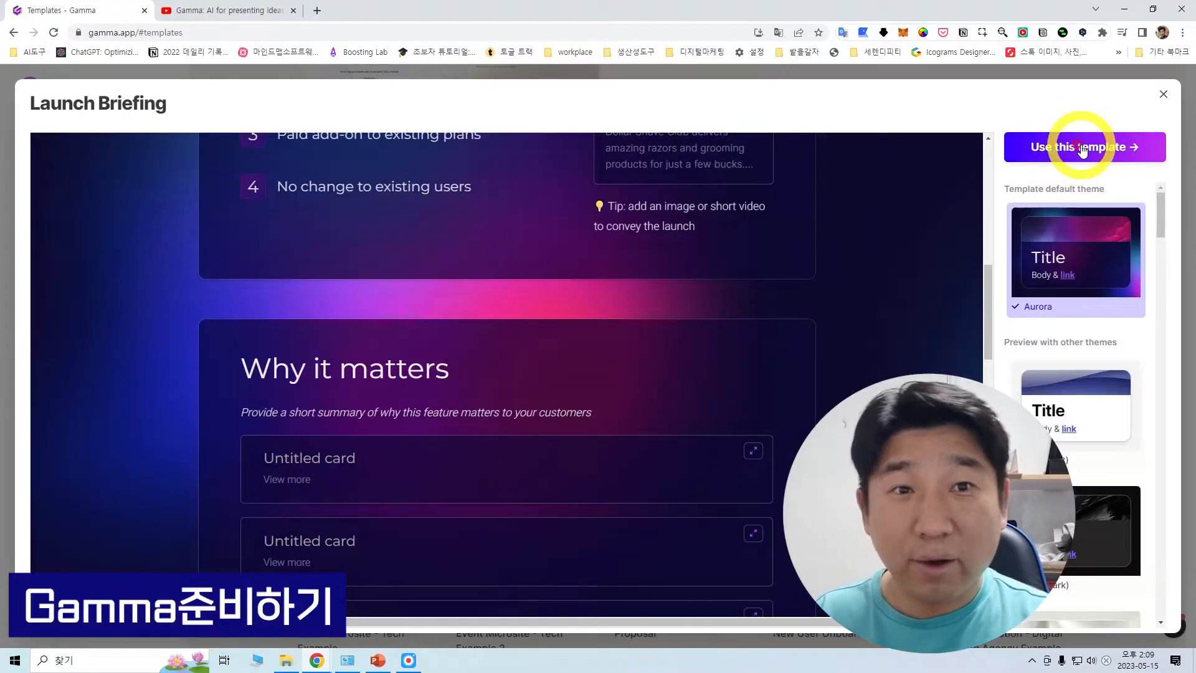
left_click(1163, 94)
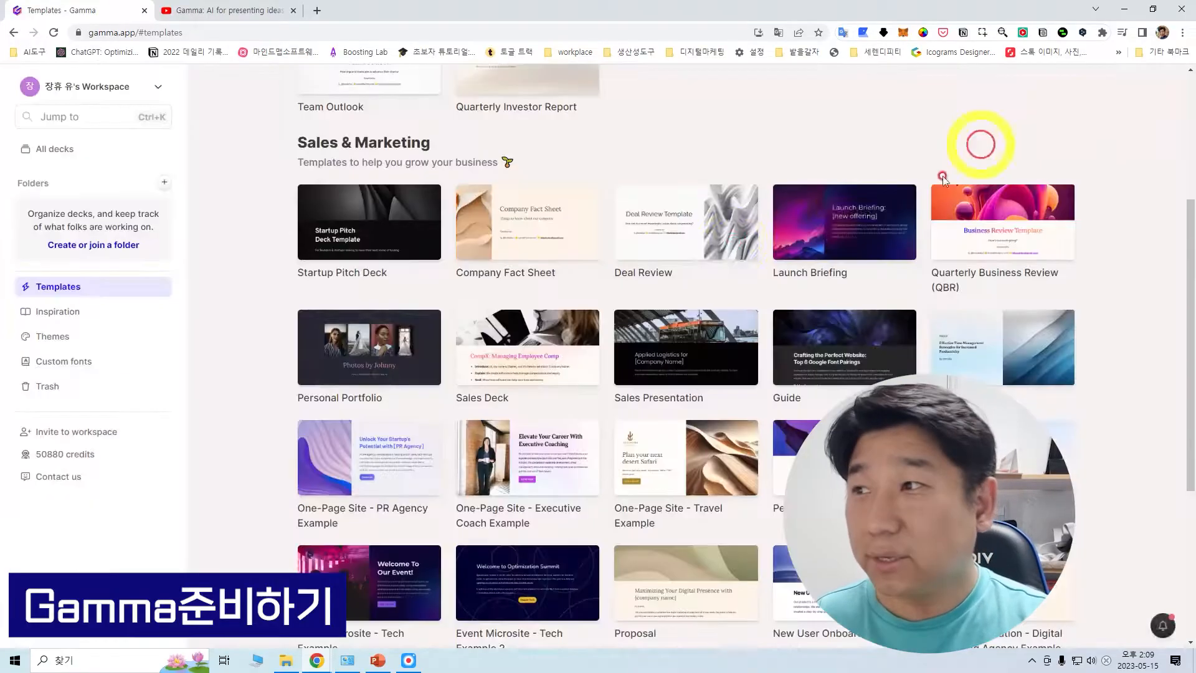
scroll(555, 285, "up", 4)
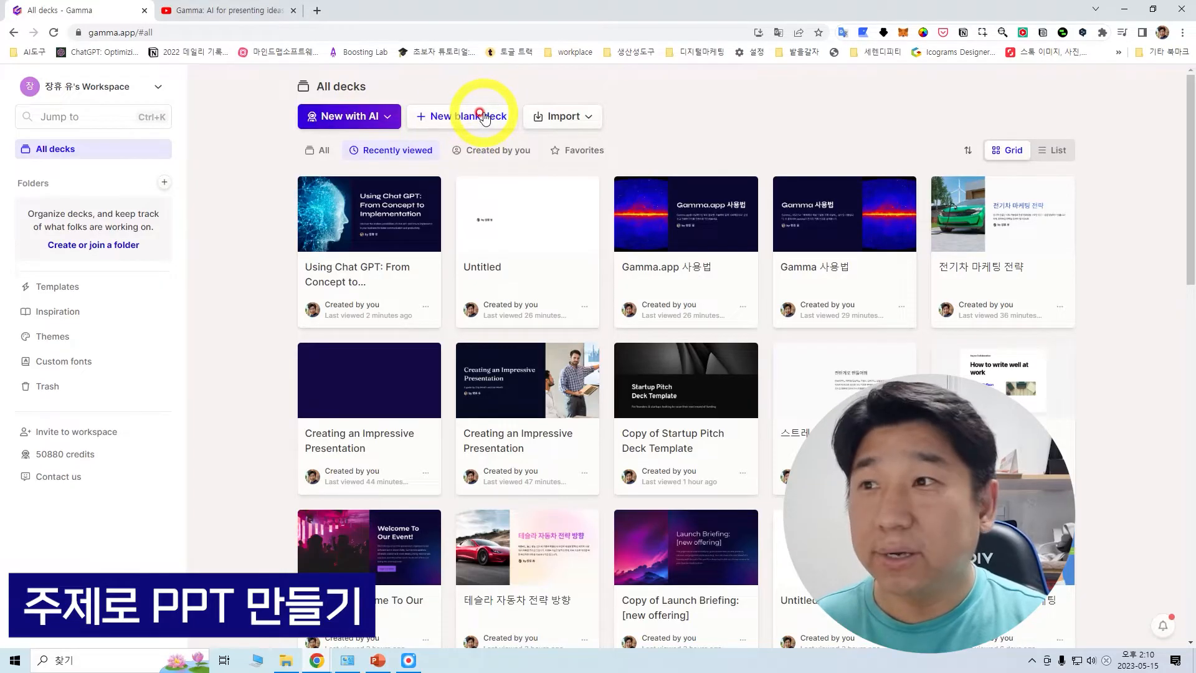
Check the available import sources on the All decks page and start a new AI deck in Guided mode
left_click(591, 119)
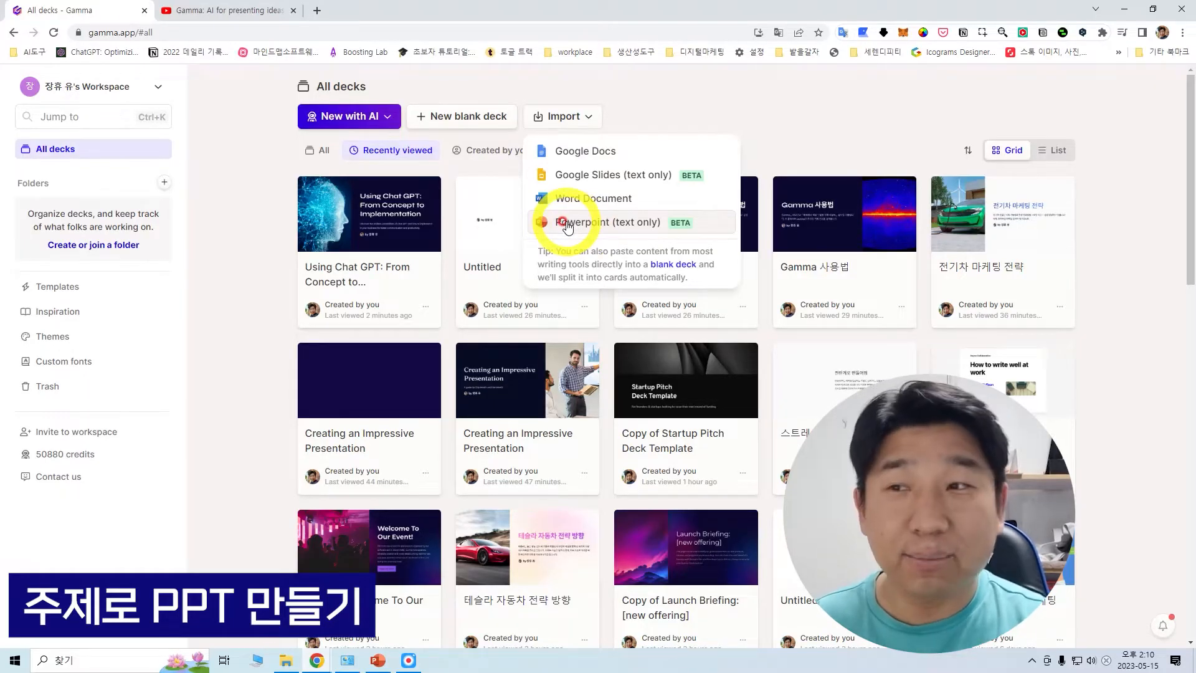
left_click(376, 116)
left_click(391, 118)
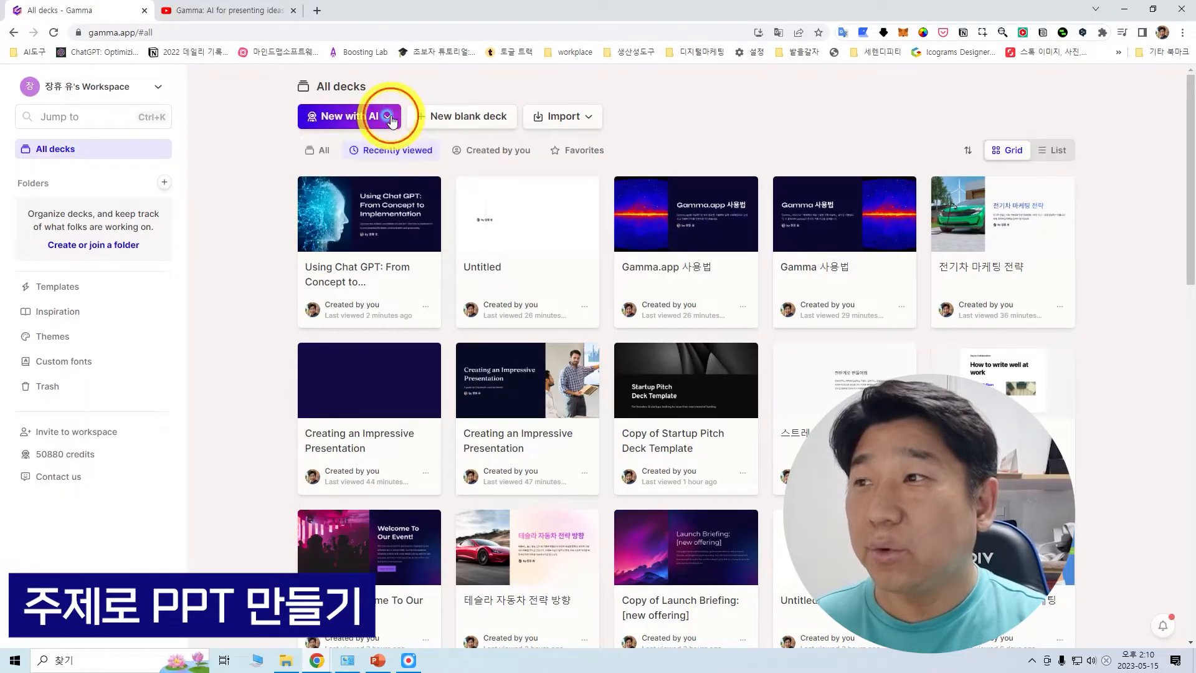
left_click(391, 119)
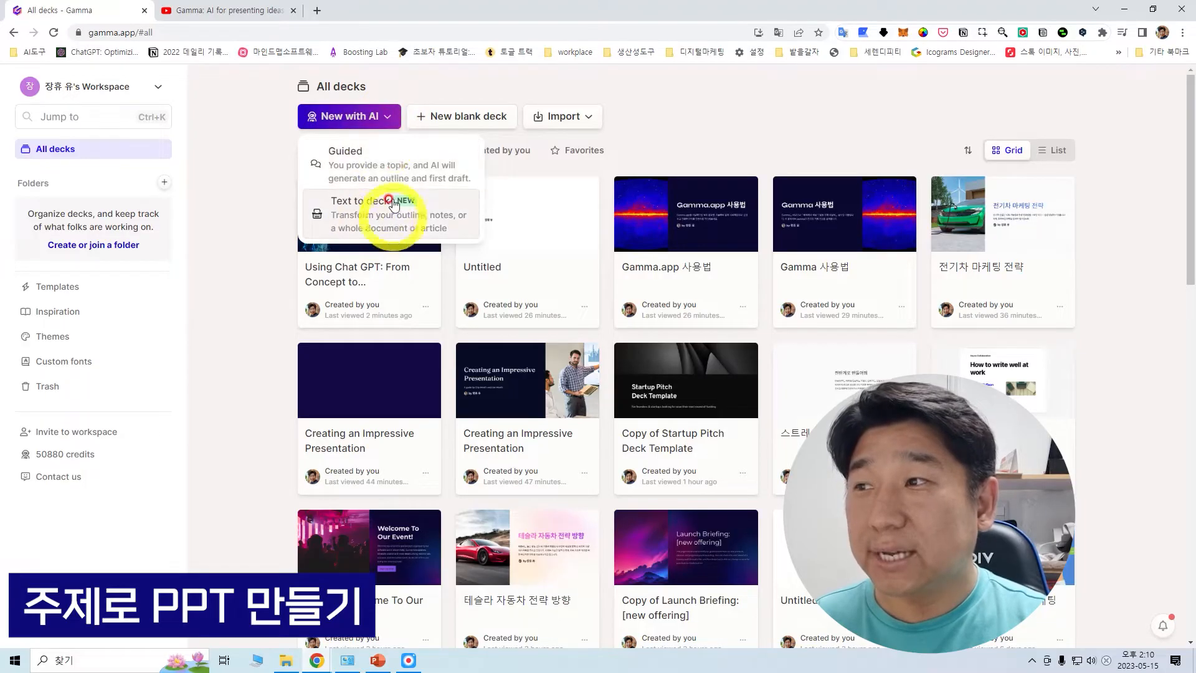
left_click(376, 165)
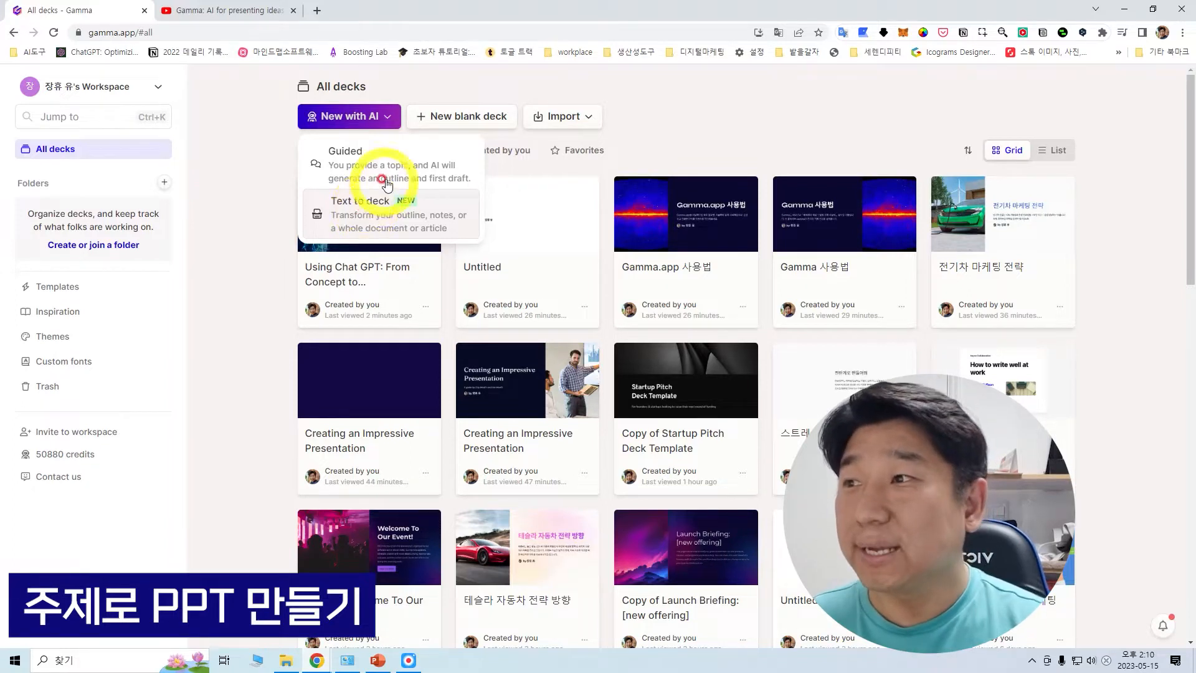
left_click(368, 167)
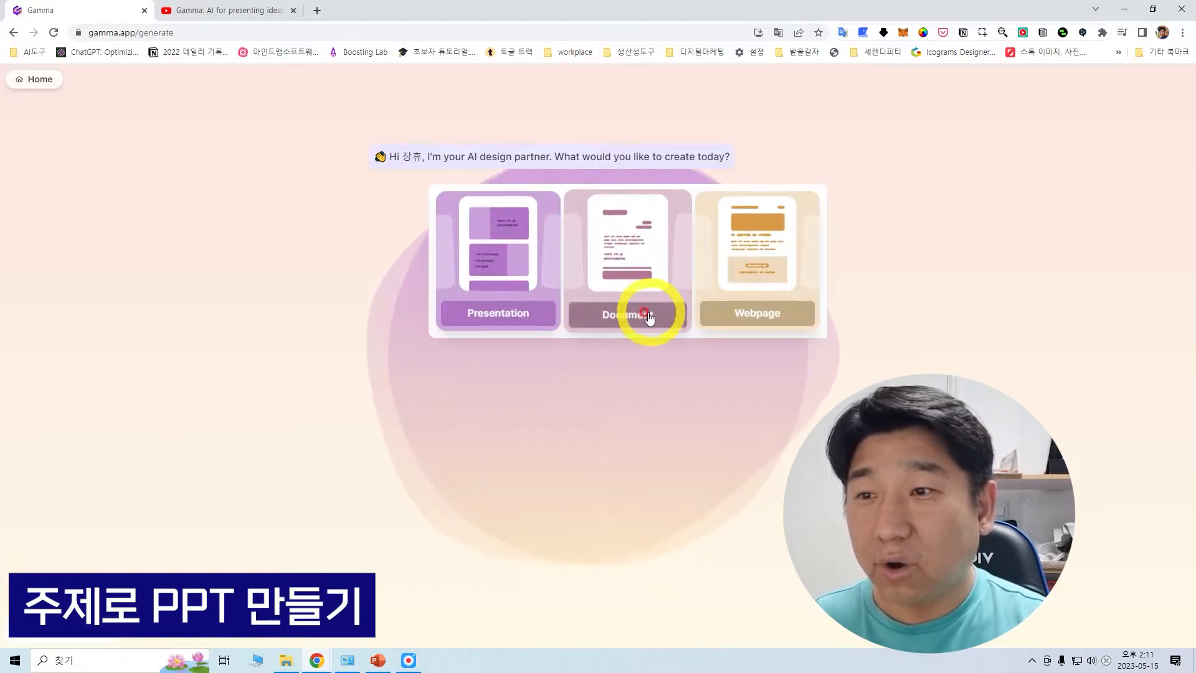
Choose Presentation as the type to create and submit the topic "chat GPT사용전략" to get an outline
left_click(498, 313)
type("chat GPT사용전략")
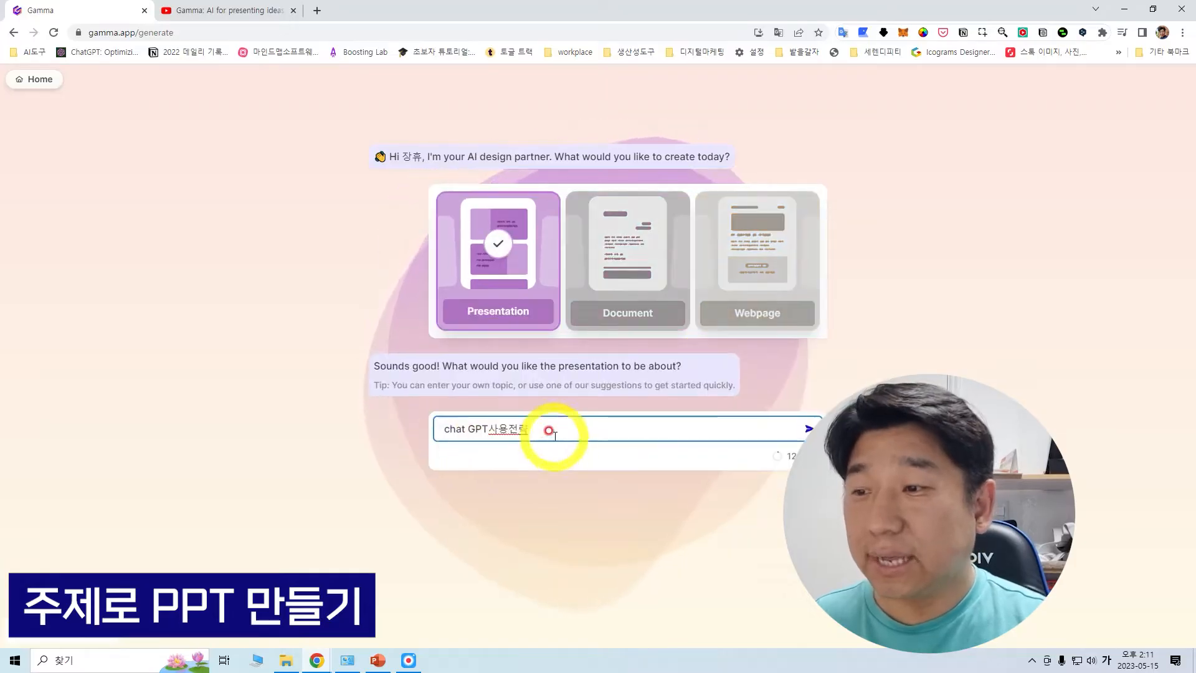
key("Return")
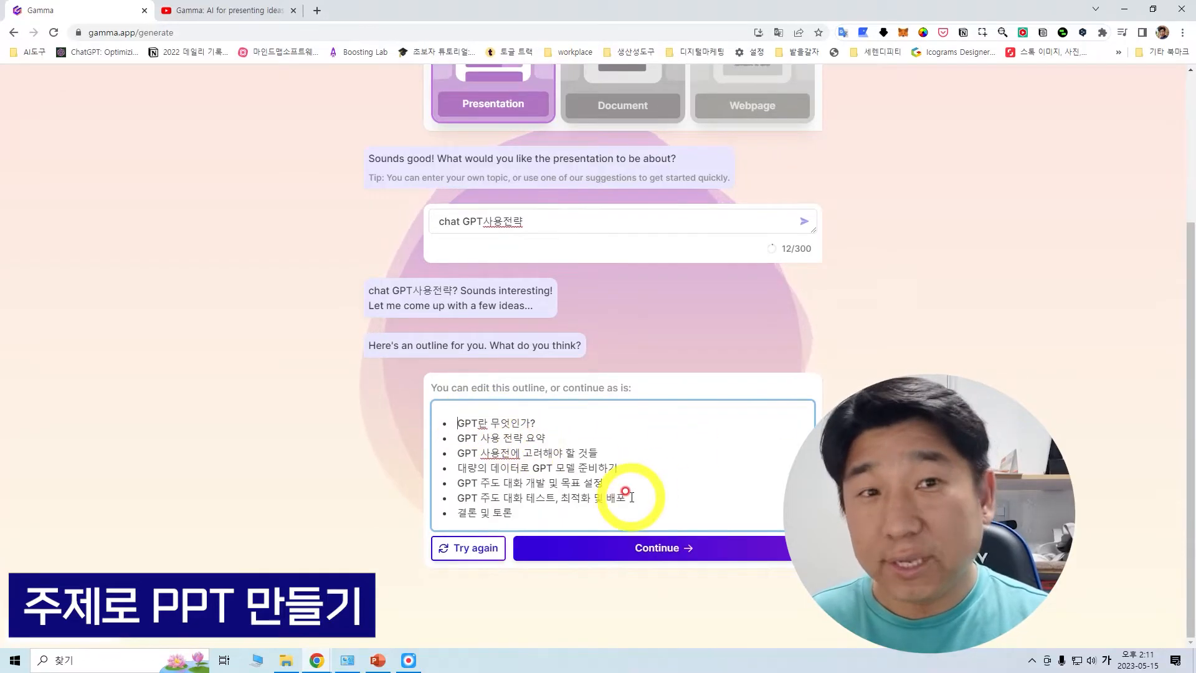
Add the outline item "GPT 기업 적용 사례" just above the conclusion item "결론 및 토론"
left_click(641, 495)
key("Return")
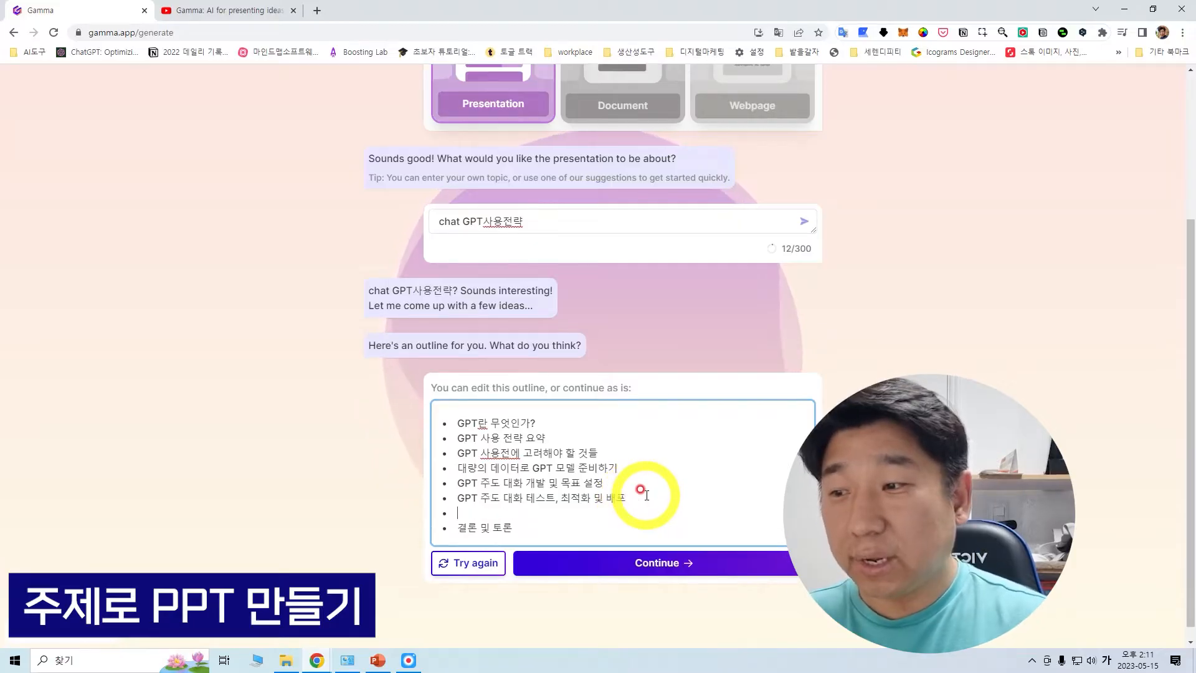
key("Hangul")
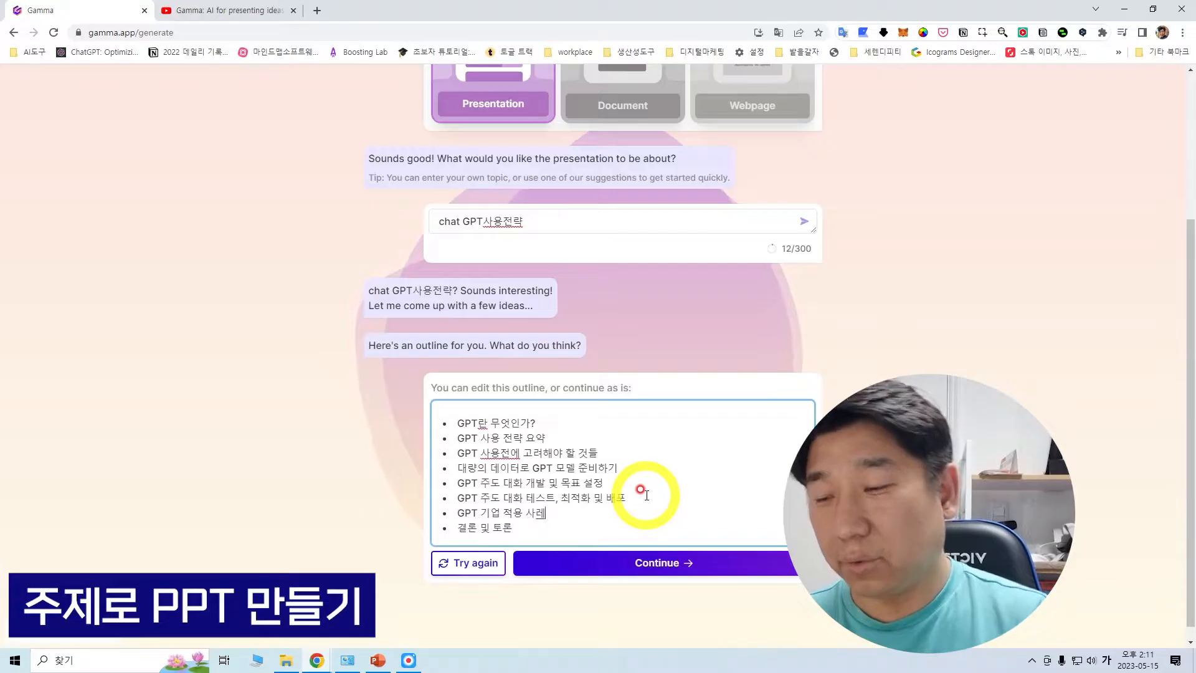
type("GPT 기업 적용 사례")
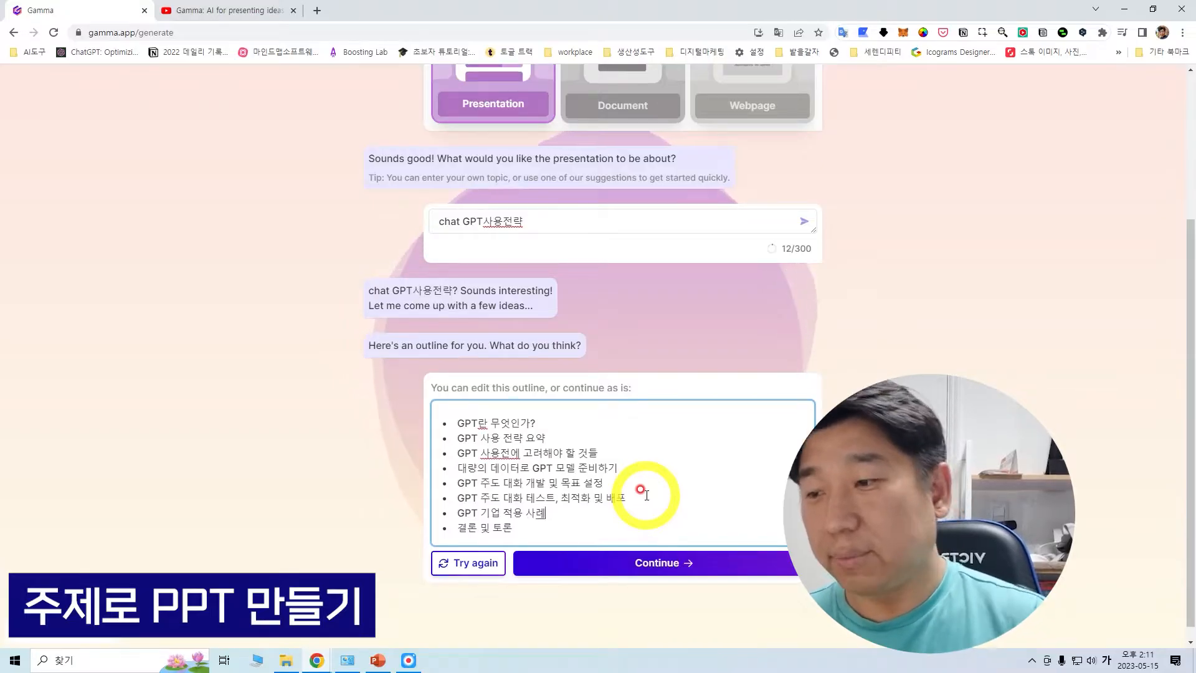
Accept the outline, choose the Marine theme, and generate the presentation
left_click(660, 570)
left_click(1117, 377)
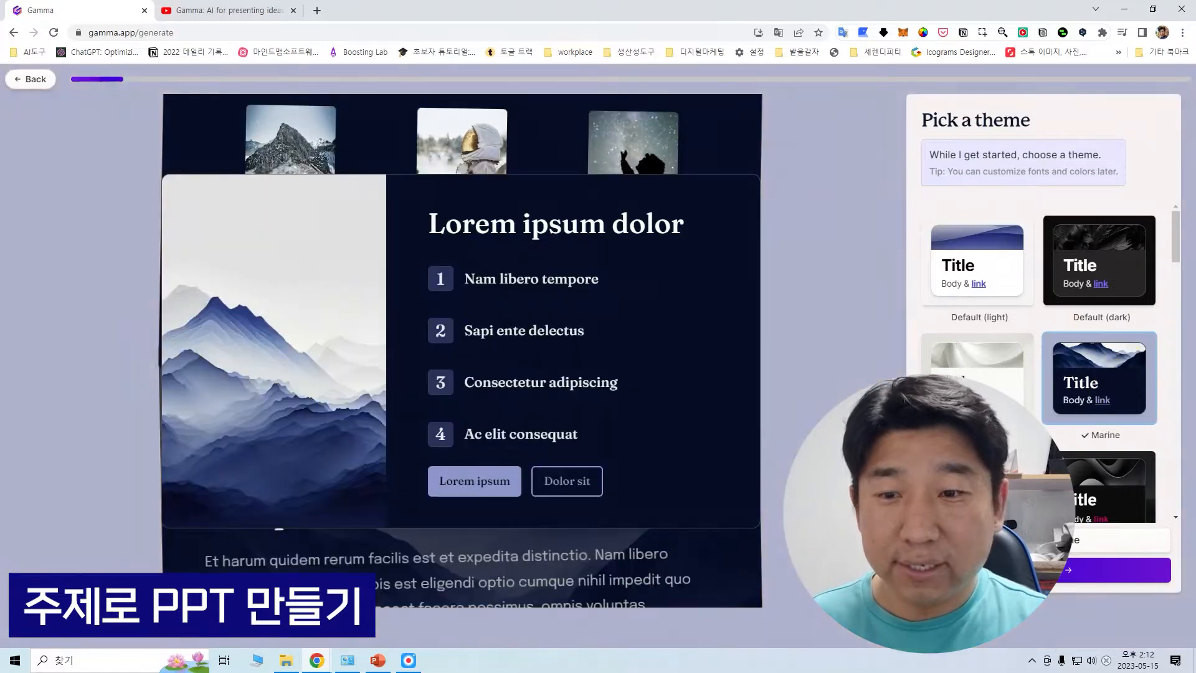
left_click(1063, 570)
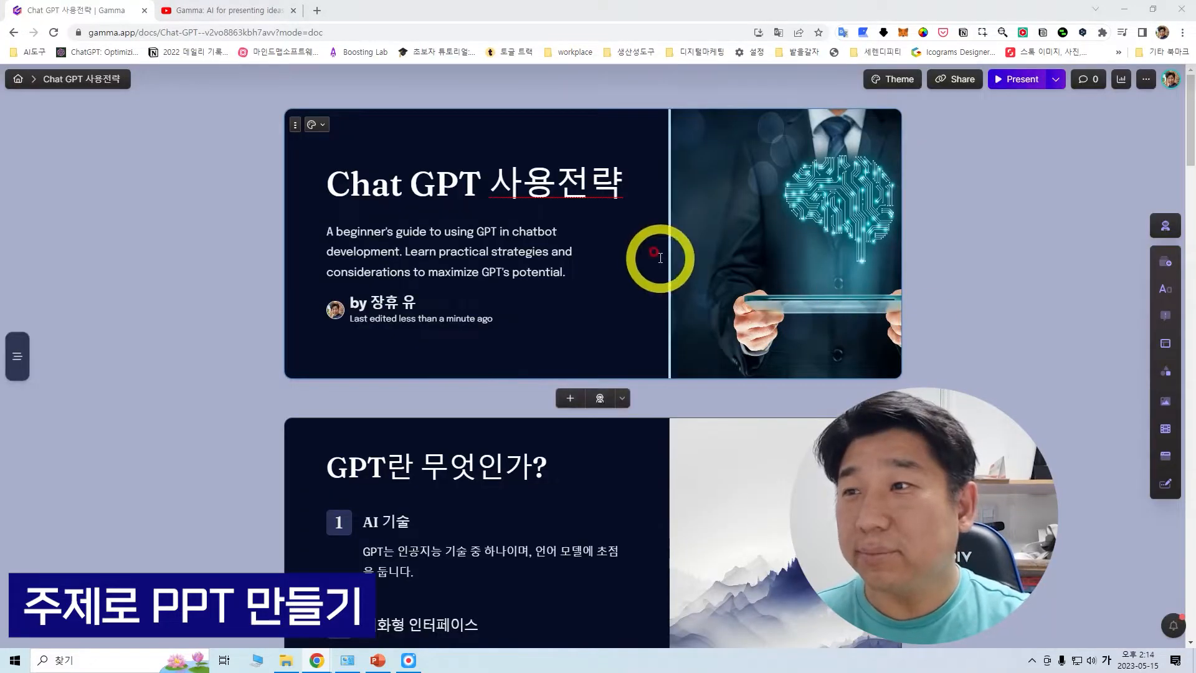
Review the generated cards and go to the "GPT 기업 적용 사례" card from the deck's contents list
scroll(652, 256, "down", 9)
scroll(653, 257, "down", 15)
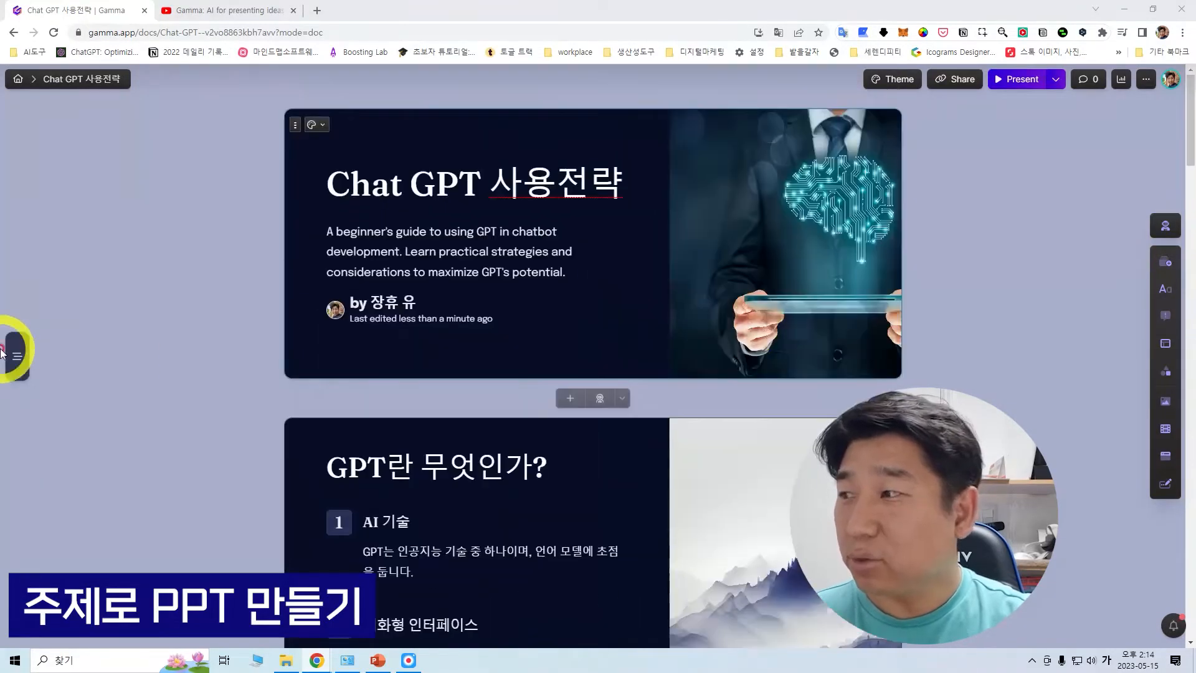
mouse_move(18, 352)
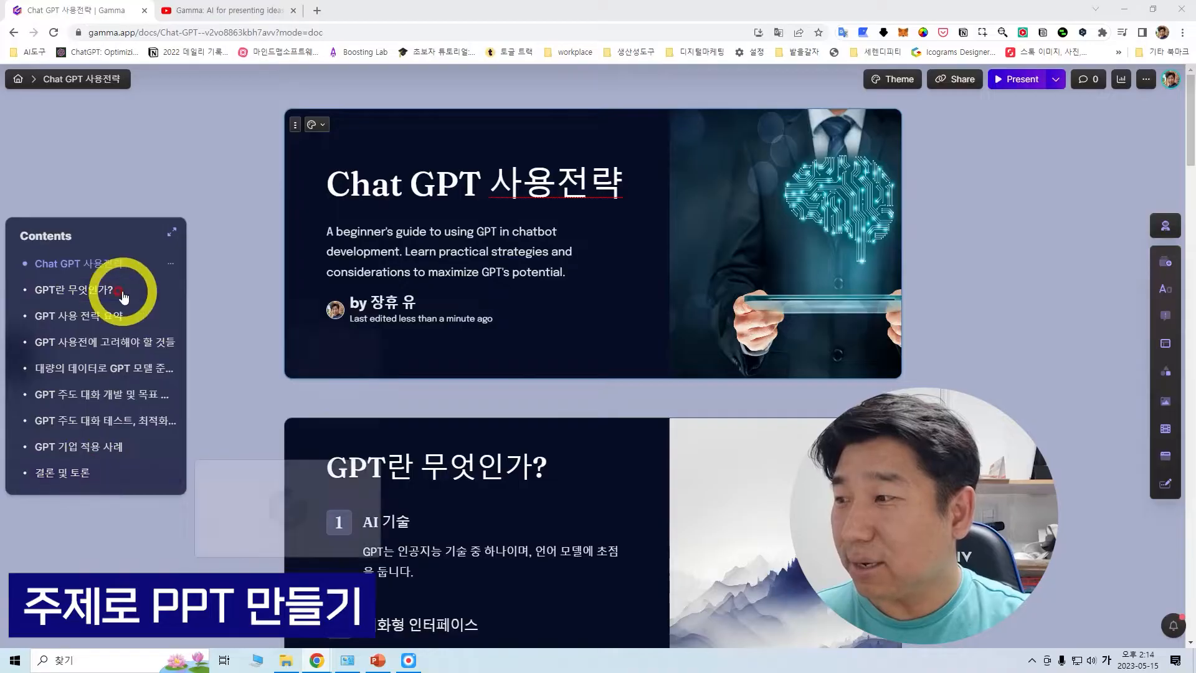
left_click(98, 452)
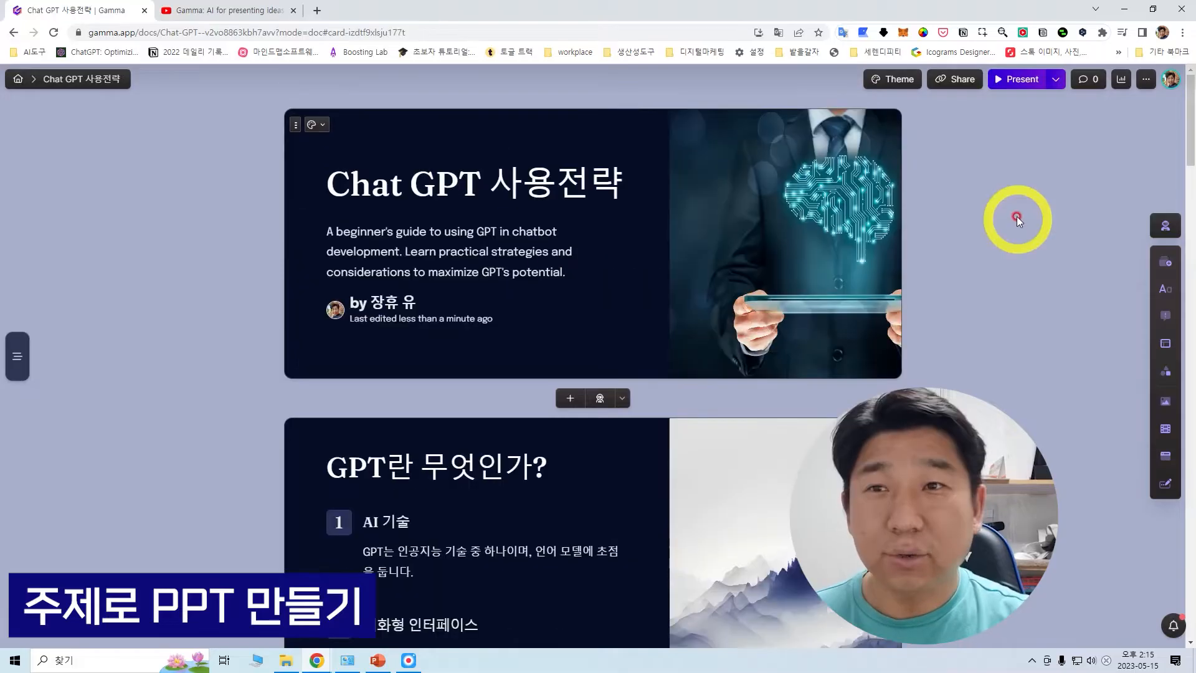
Present the deck through the "GPT 사용 전략 요약" card, exit the presentation, and look over the first cards
left_click(1022, 79)
key("Right")
key("Right")
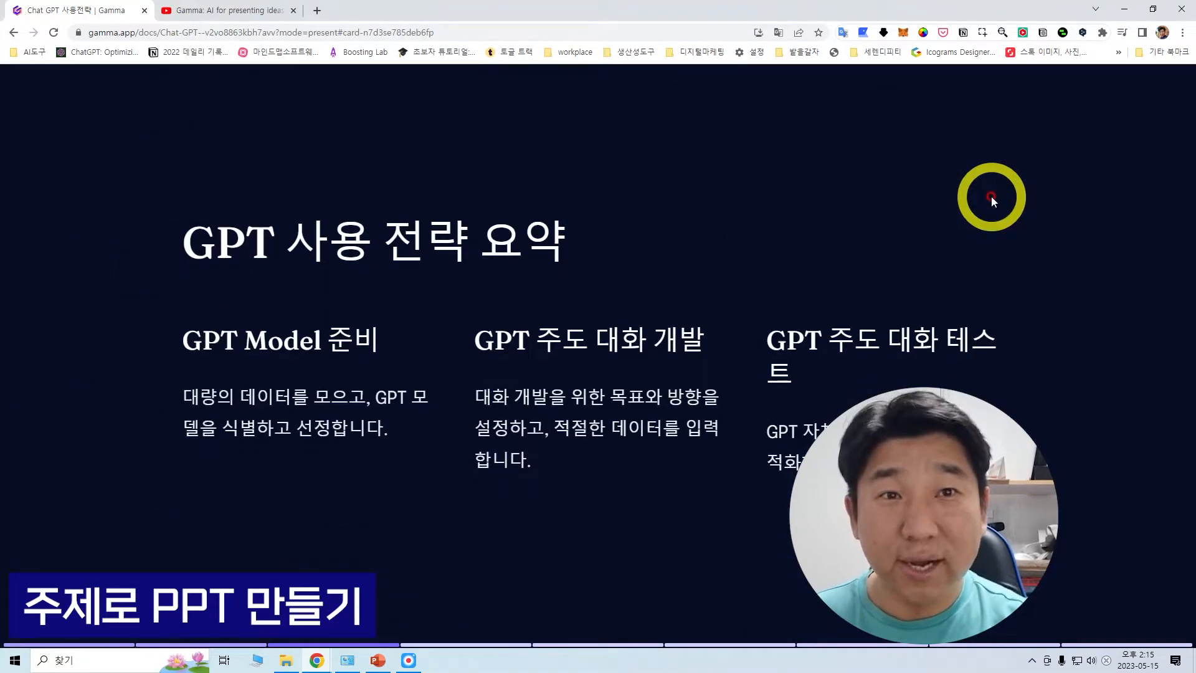
key("Escape")
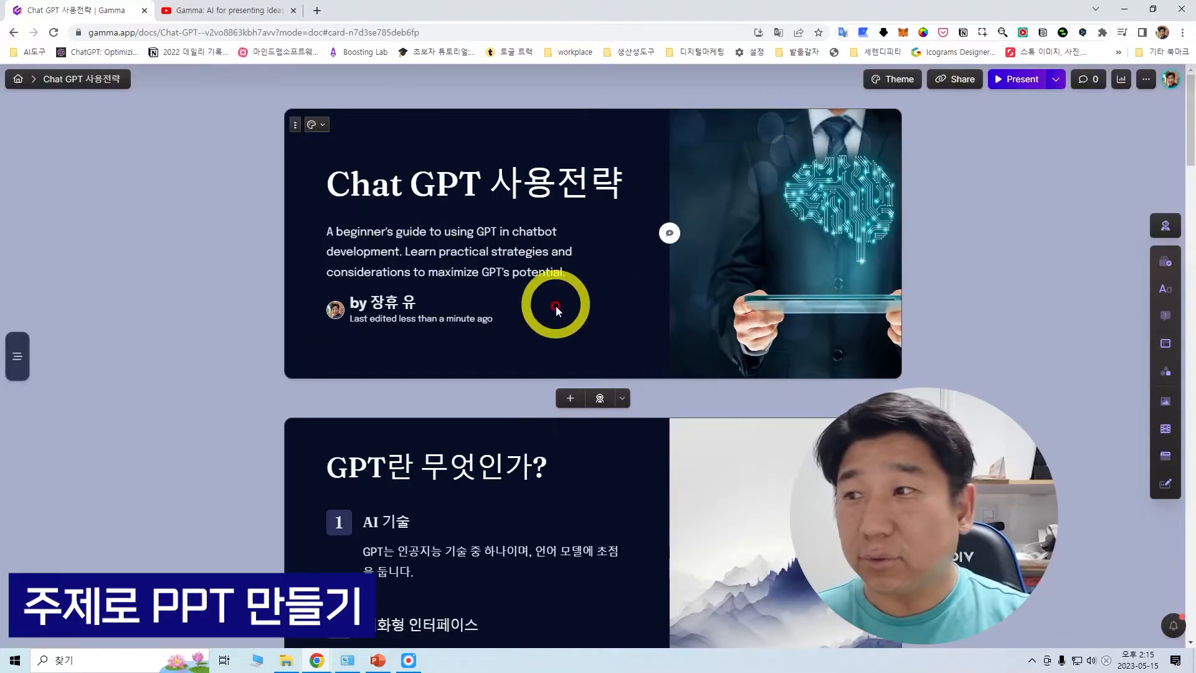
scroll(555, 305, "down", 9)
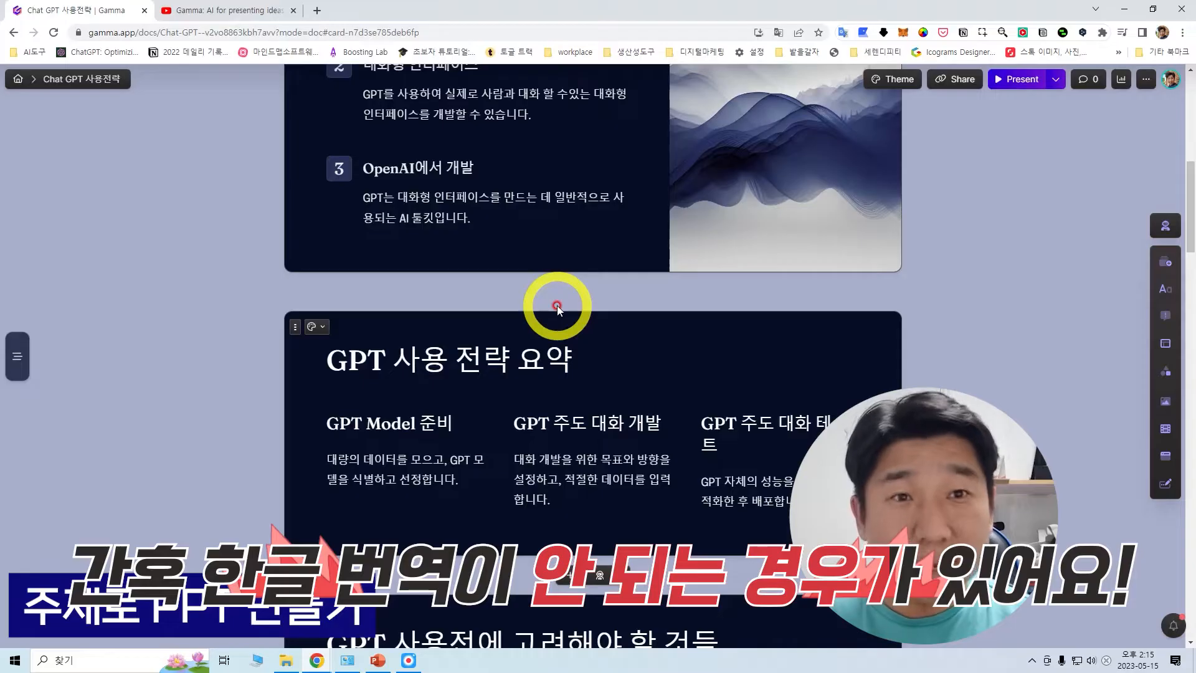
scroll(556, 305, "up", 9)
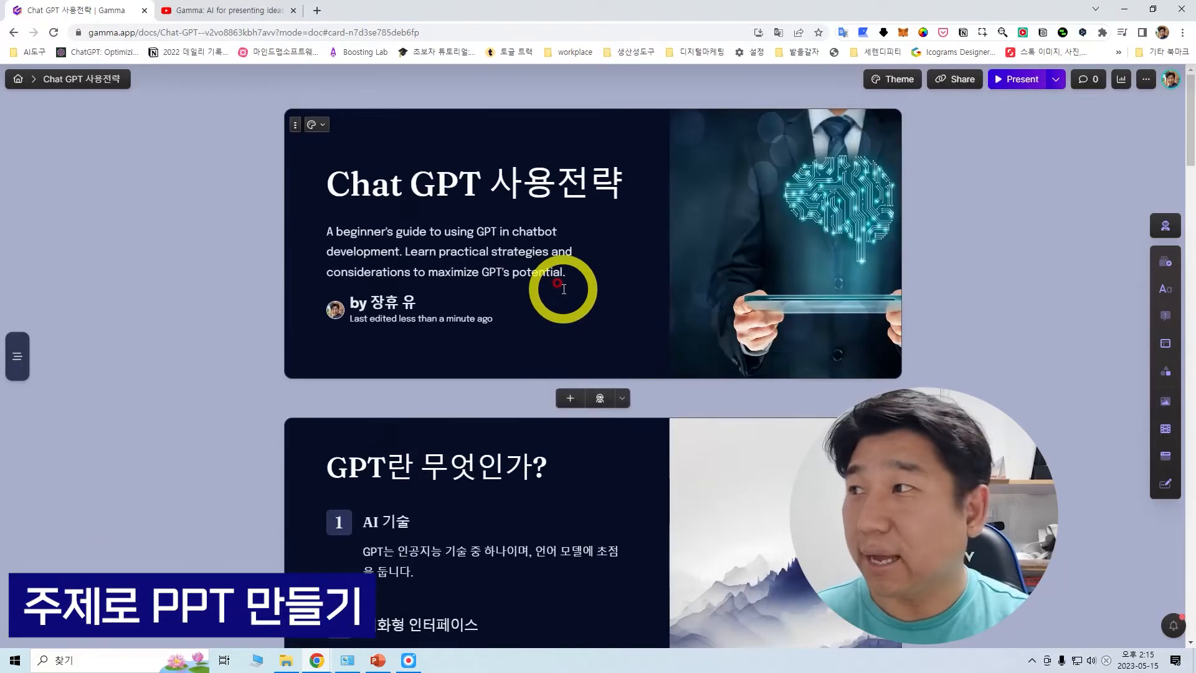
Return to the All decks page, reopen the "Chat GPT 사용전략" deck from there, and go back to the list
left_click(14, 81)
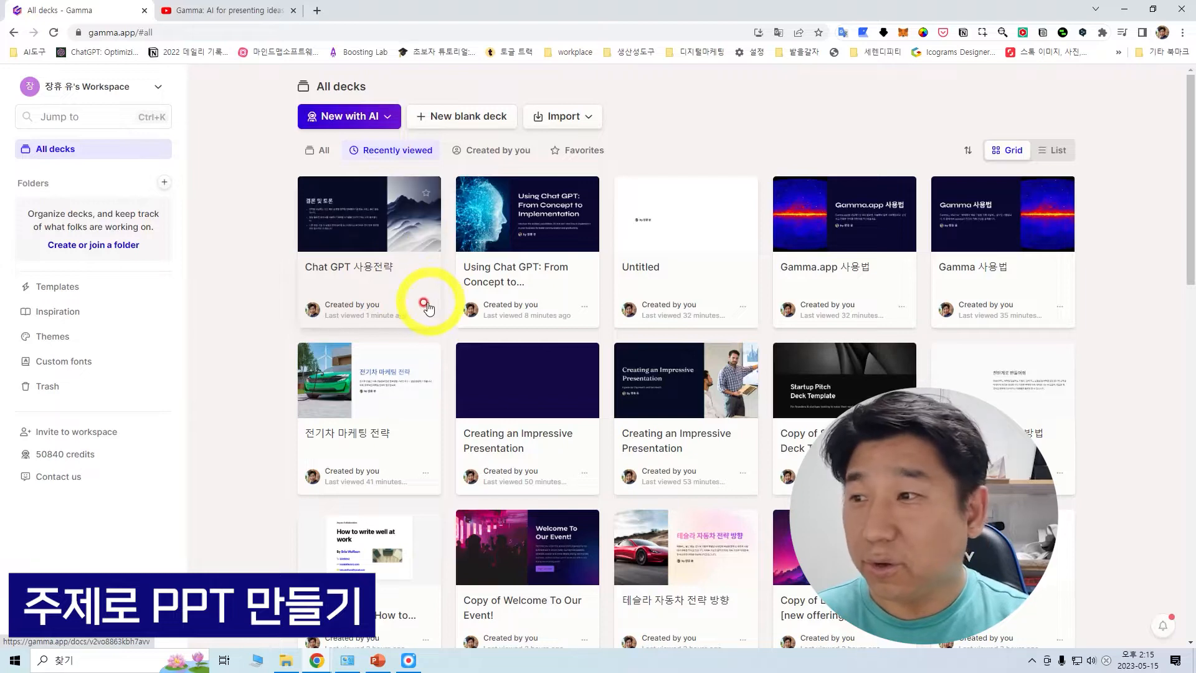
left_click(359, 211)
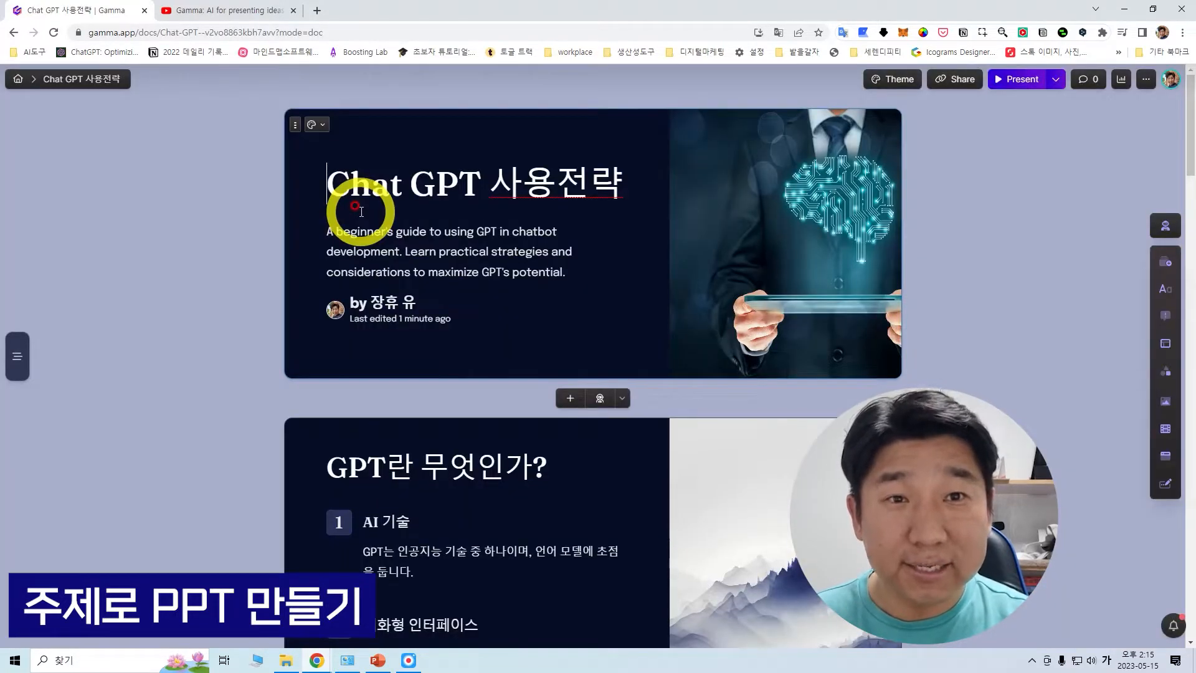
left_click(18, 79)
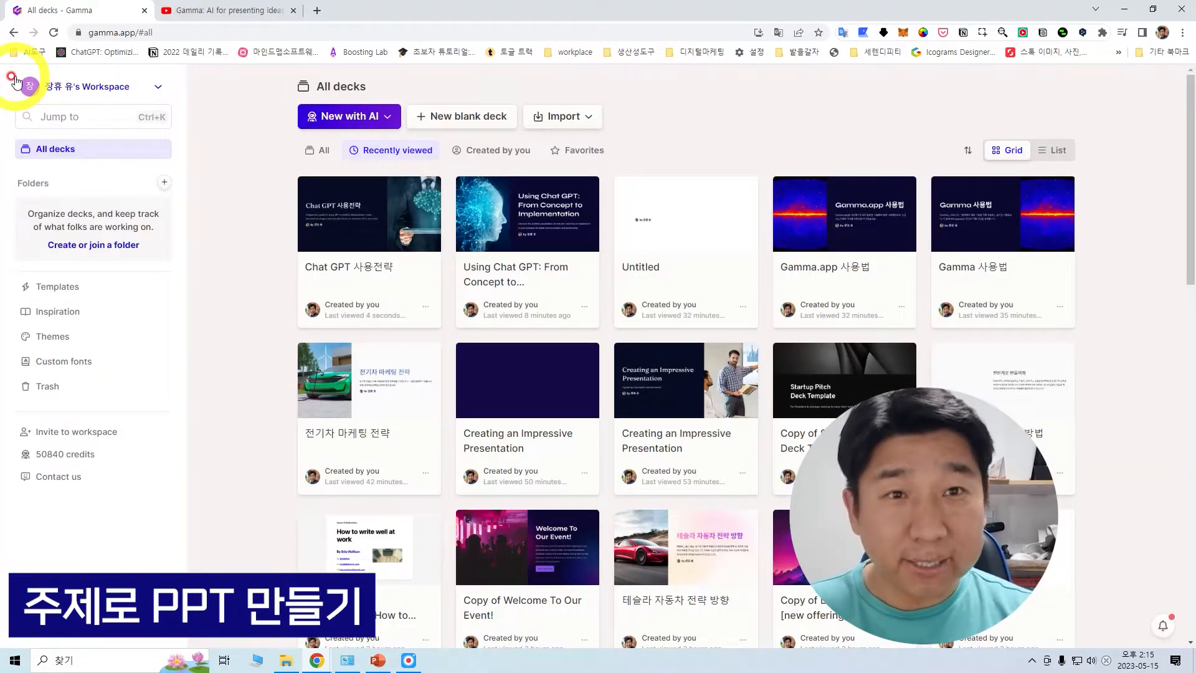
Start a Text to deck draft with the 한국어 example instructions and the content "전기차 마케팅 전략"
left_click(387, 116)
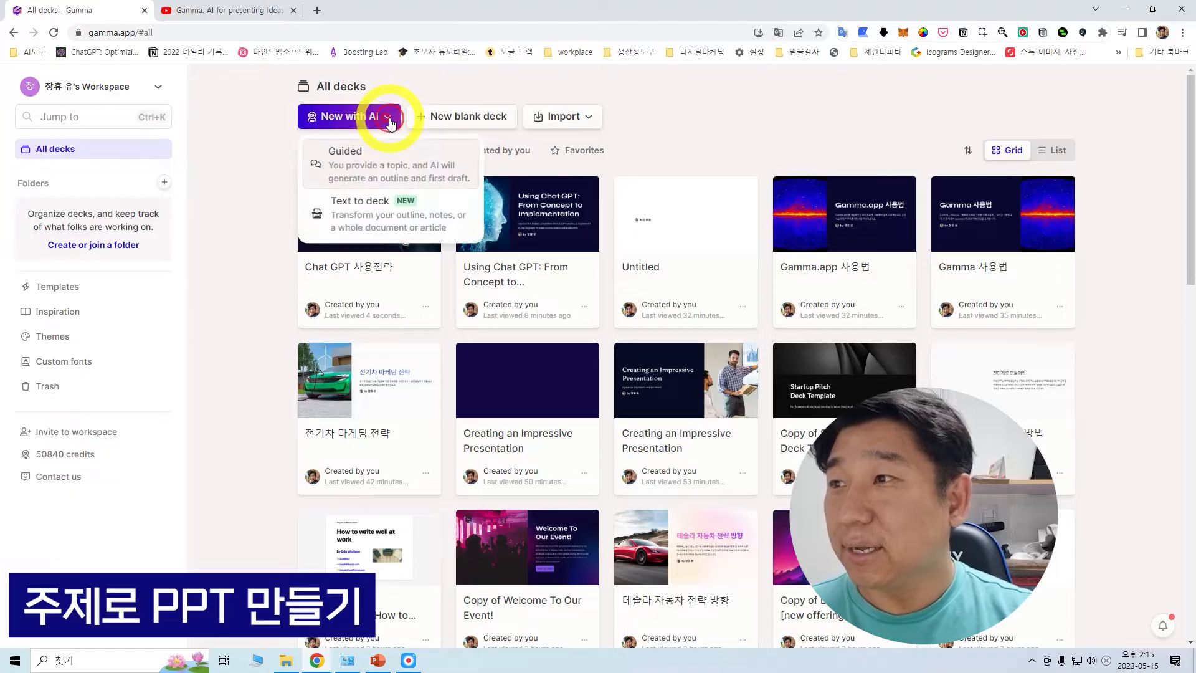
left_click(378, 220)
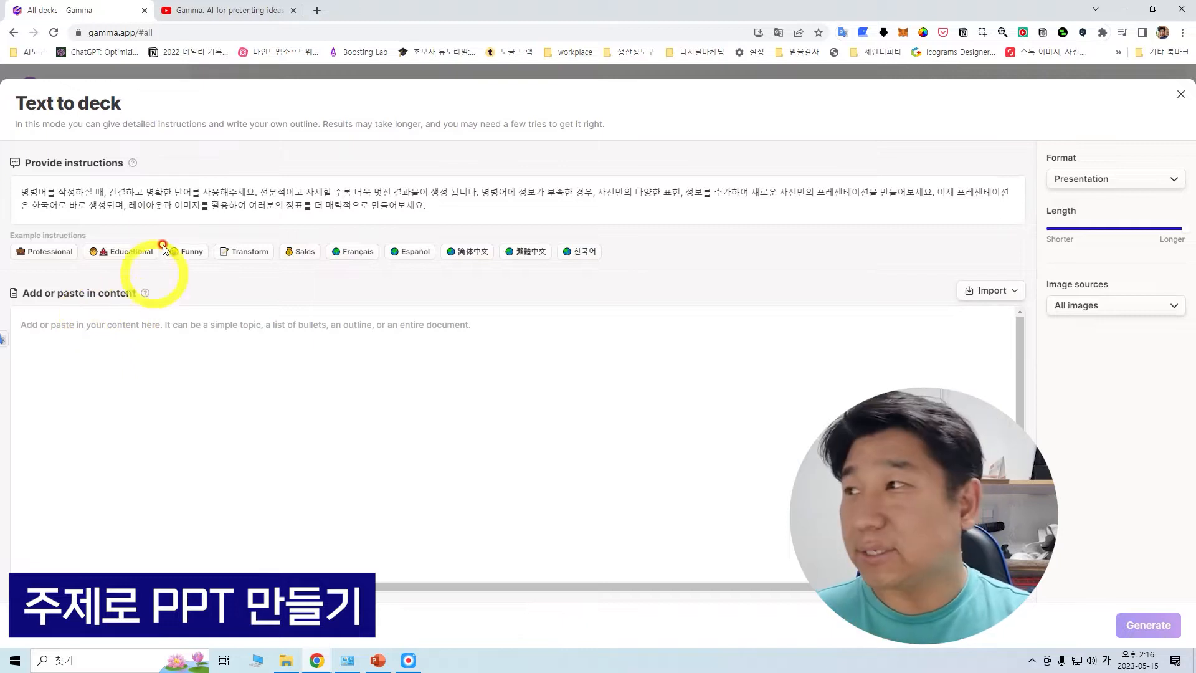
left_click(583, 253)
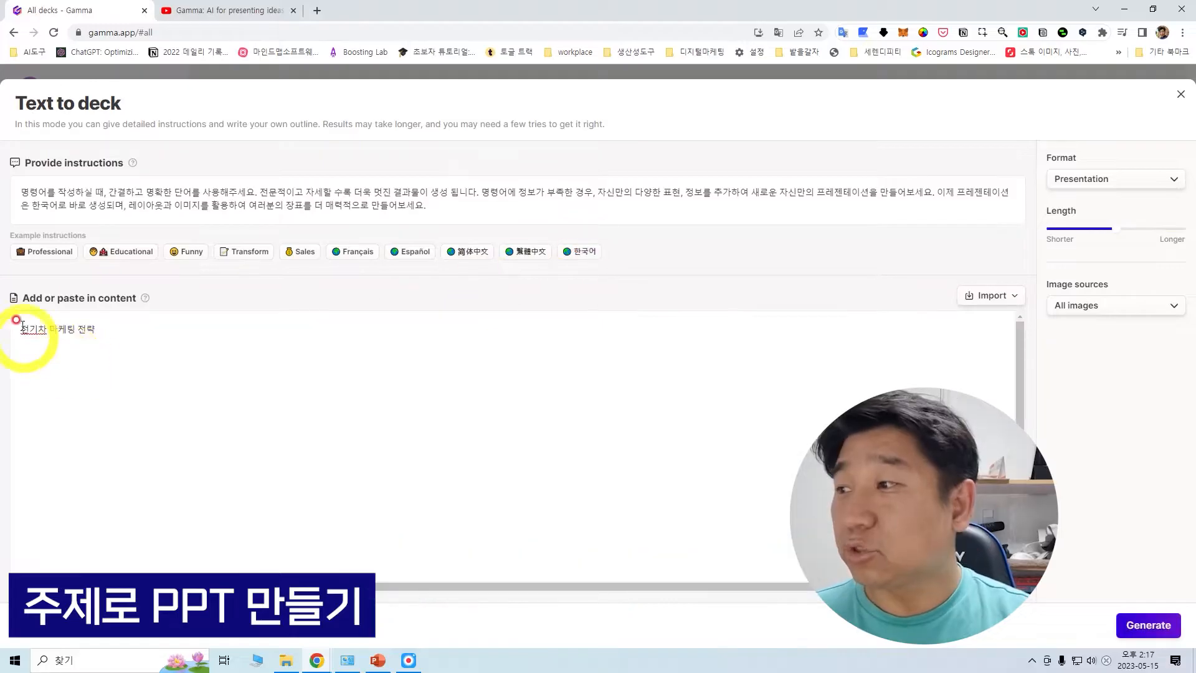
left_click(87, 332)
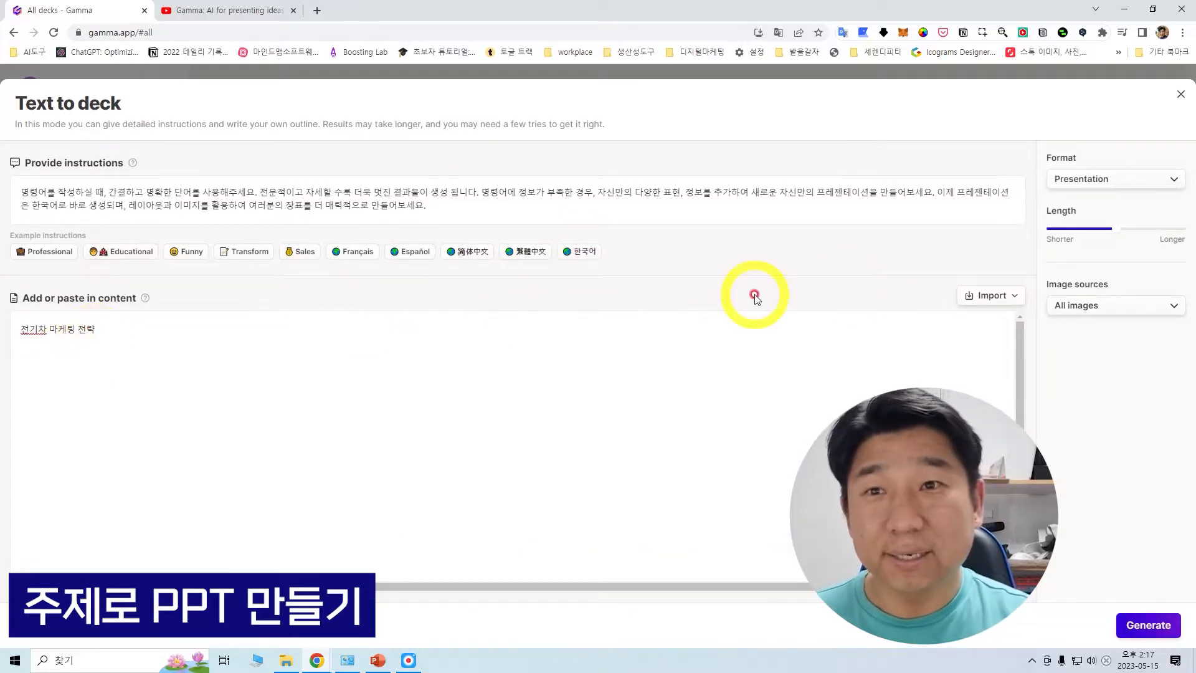
Select Presentation as the format of the Text to deck draft
left_click(1097, 180)
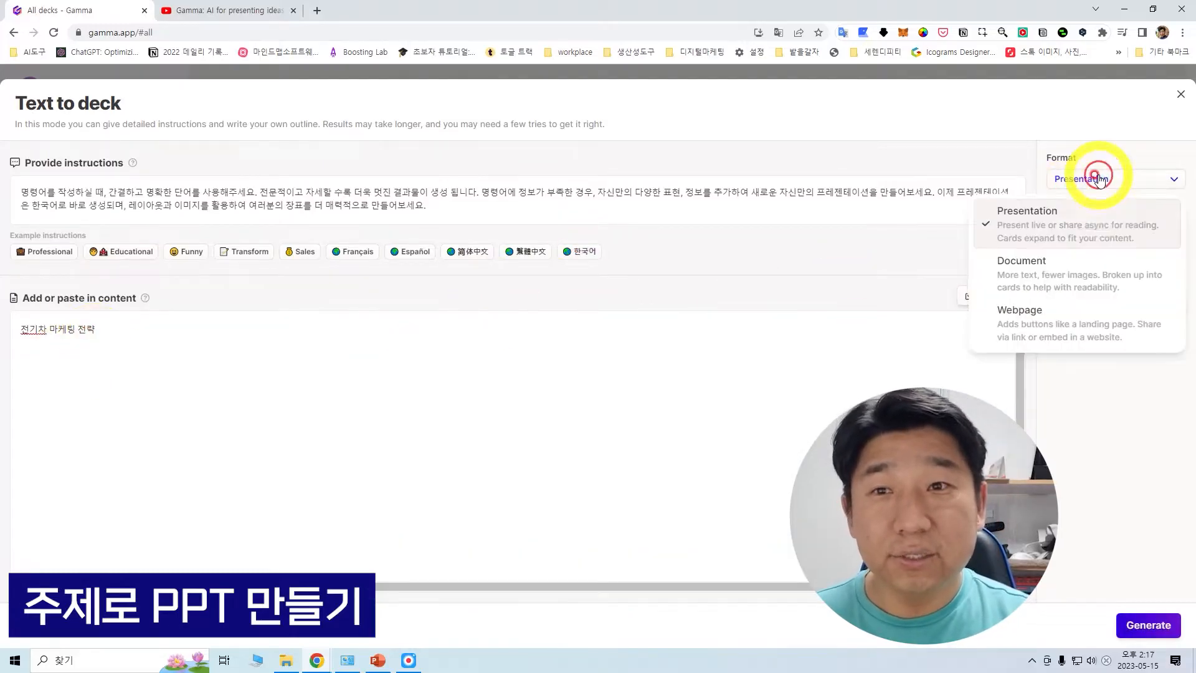
left_click(1034, 213)
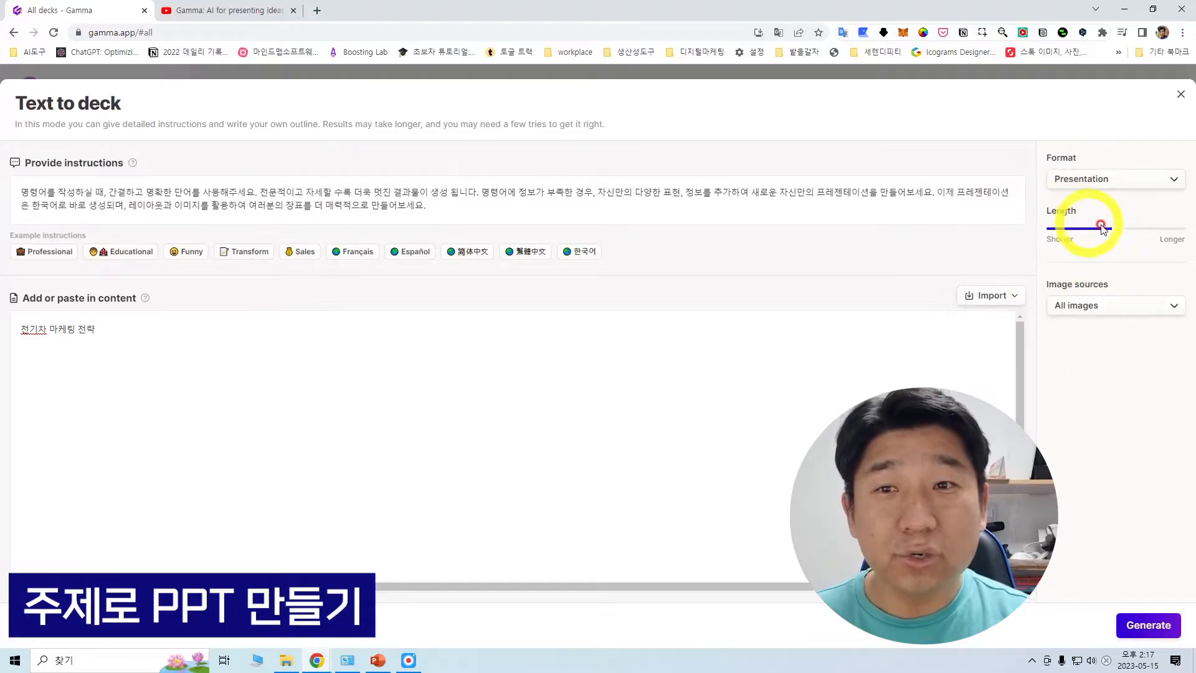
mouse_move(1115, 232)
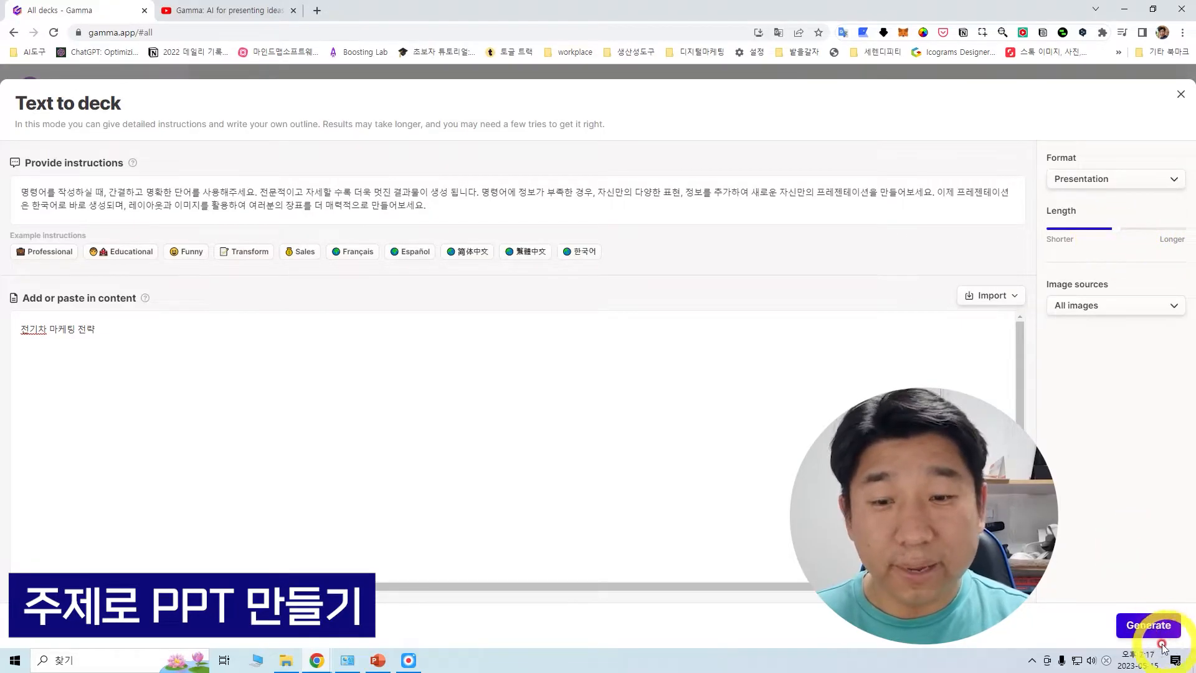
Generate the "전기차 마케팅 전략" deck from the Text to deck draft and look through the resulting cards
left_click(1159, 624)
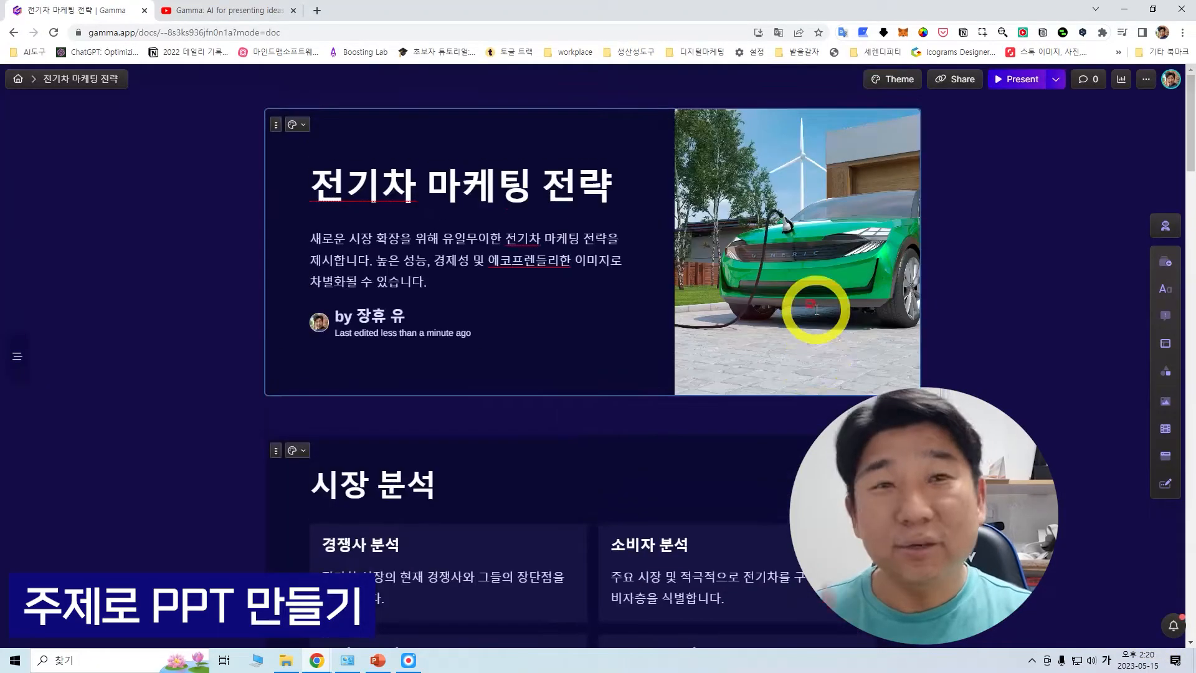
scroll(816, 309, "down", 15)
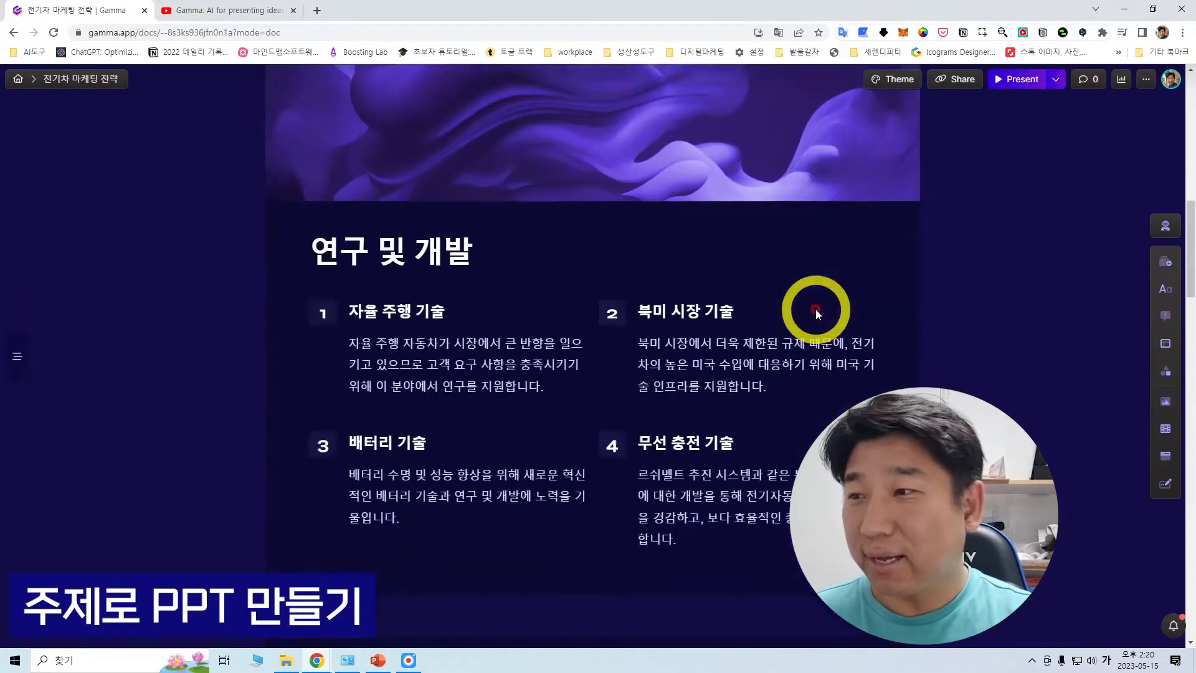
scroll(815, 309, "down", 4)
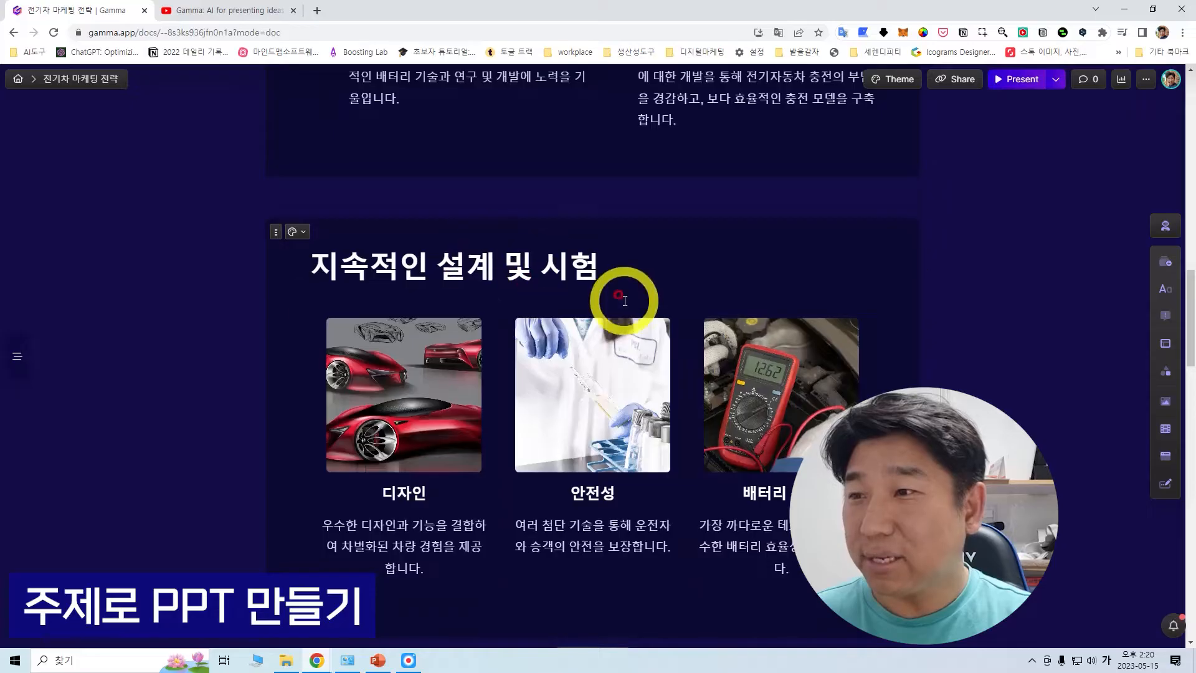
scroll(621, 299, "down", 9)
scroll(635, 274, "down", 15)
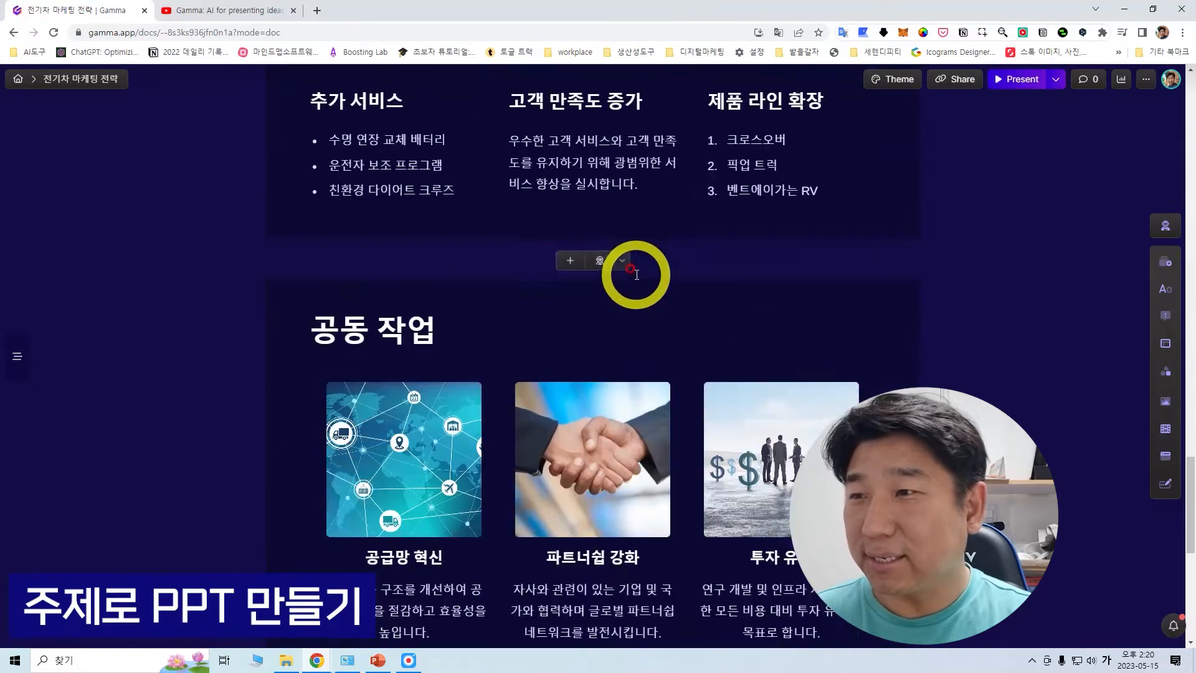
scroll(635, 274, "up", 6)
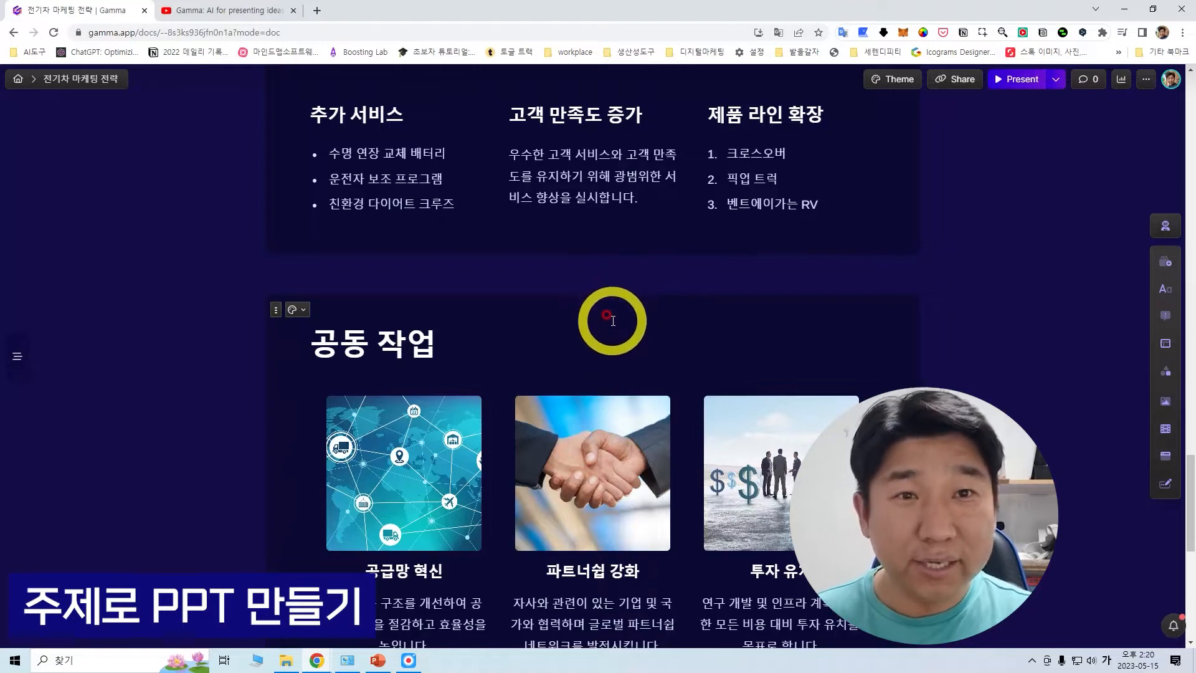
scroll(624, 304, "up", 10)
scroll(616, 322, "up", 3)
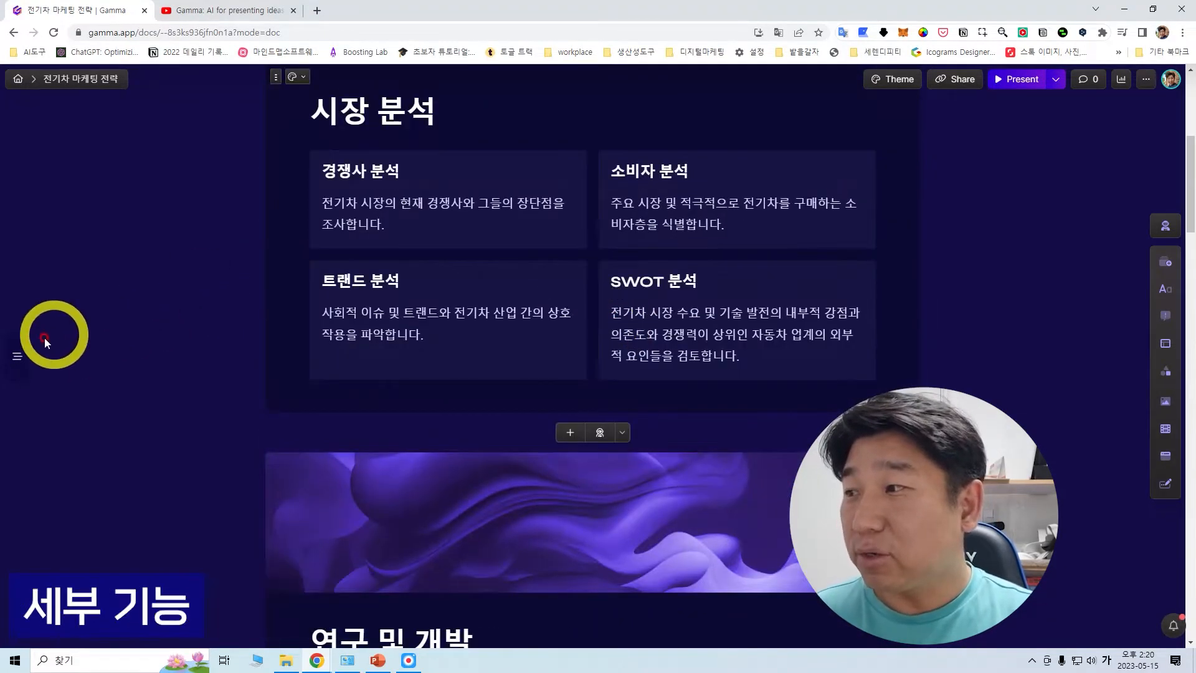
Jump between the deck's cards through the table of contents, from "지속적인 설계 및 시험" to "공동 작업" and back to the title card
mouse_move(21, 353)
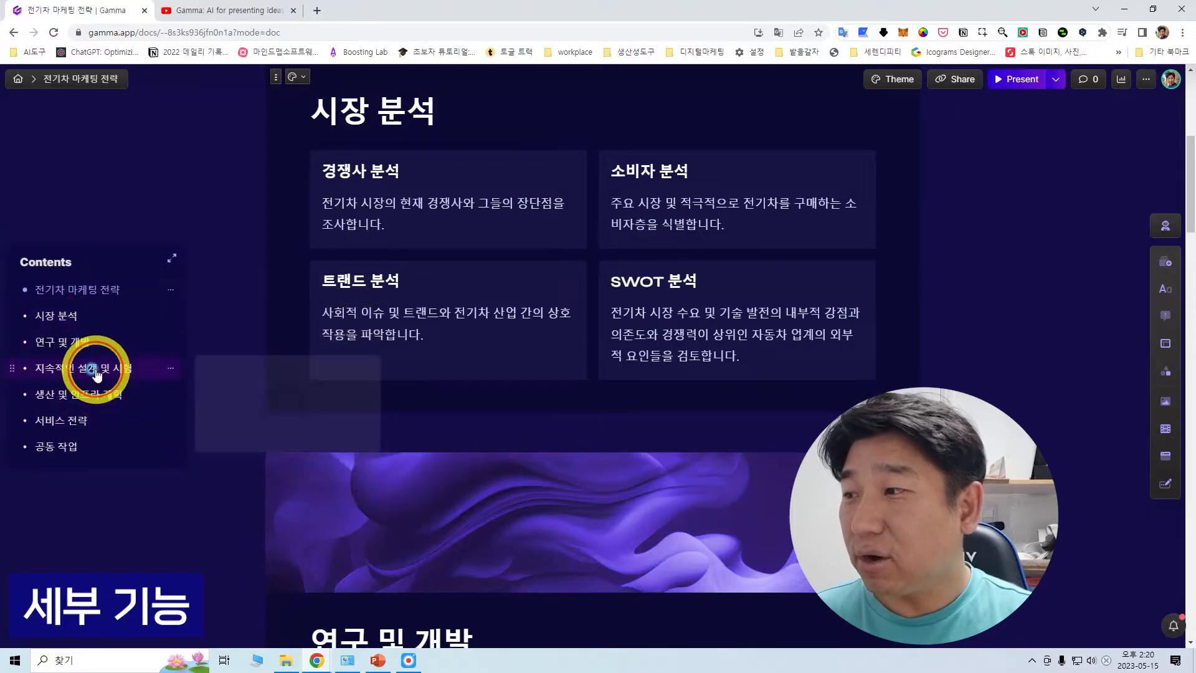
left_click(59, 368)
left_click(78, 396)
left_click(85, 418)
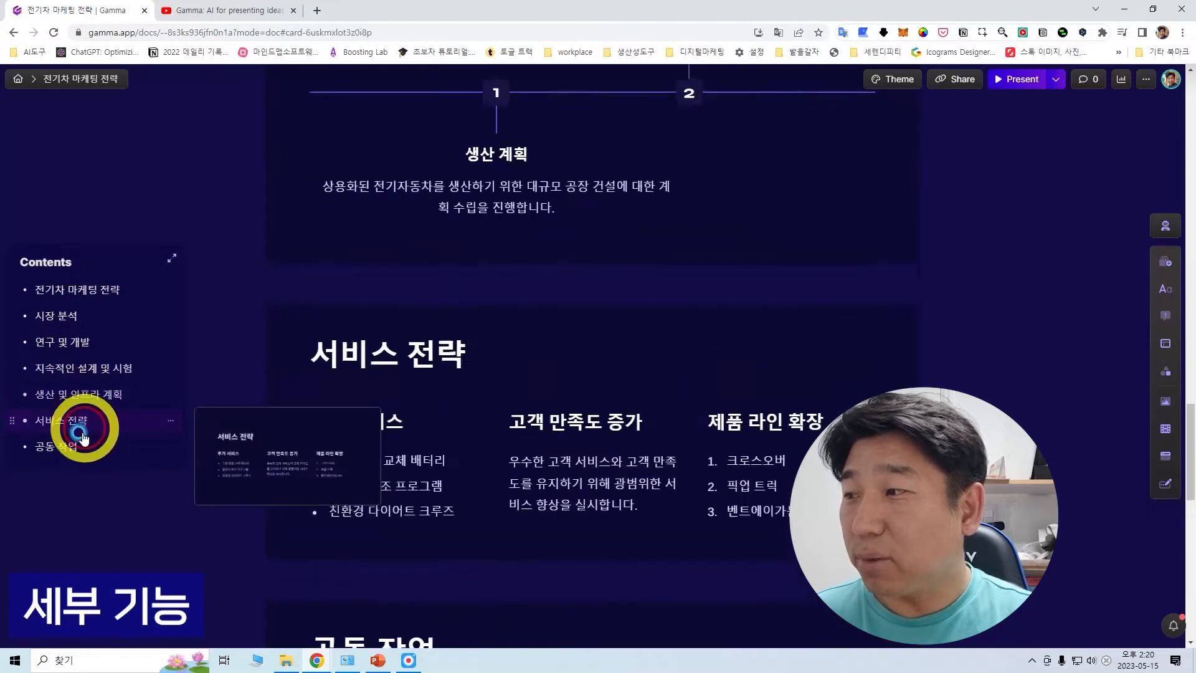
left_click(74, 444)
left_click(95, 312)
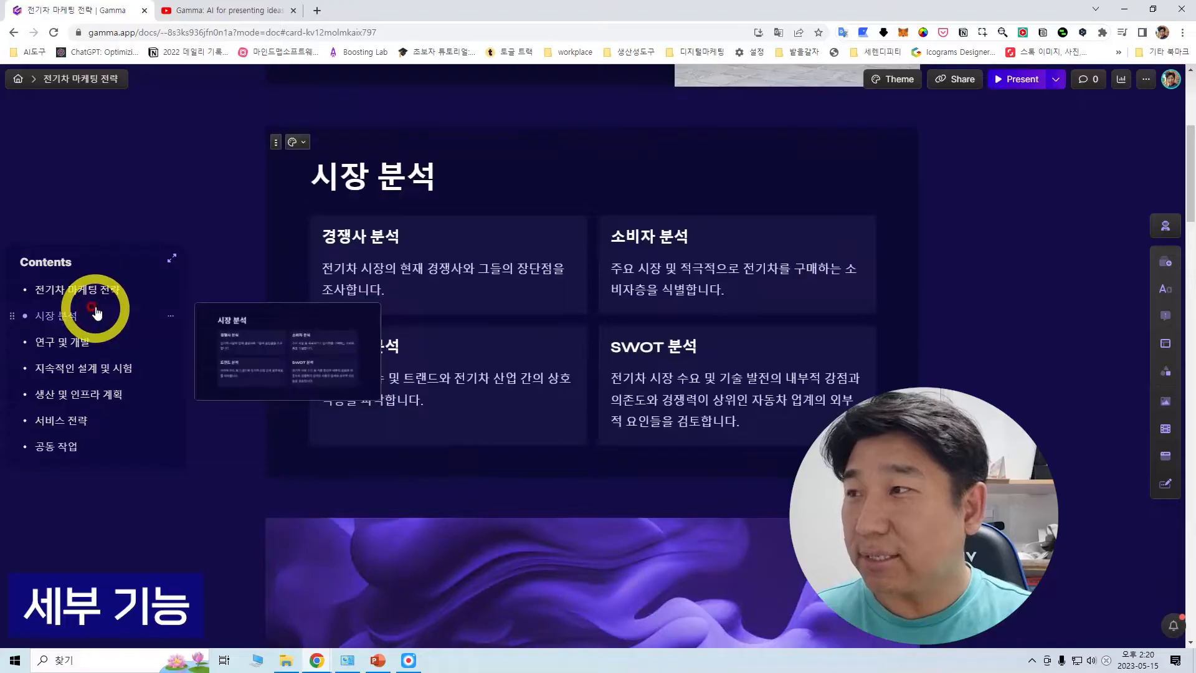
left_click(928, 192)
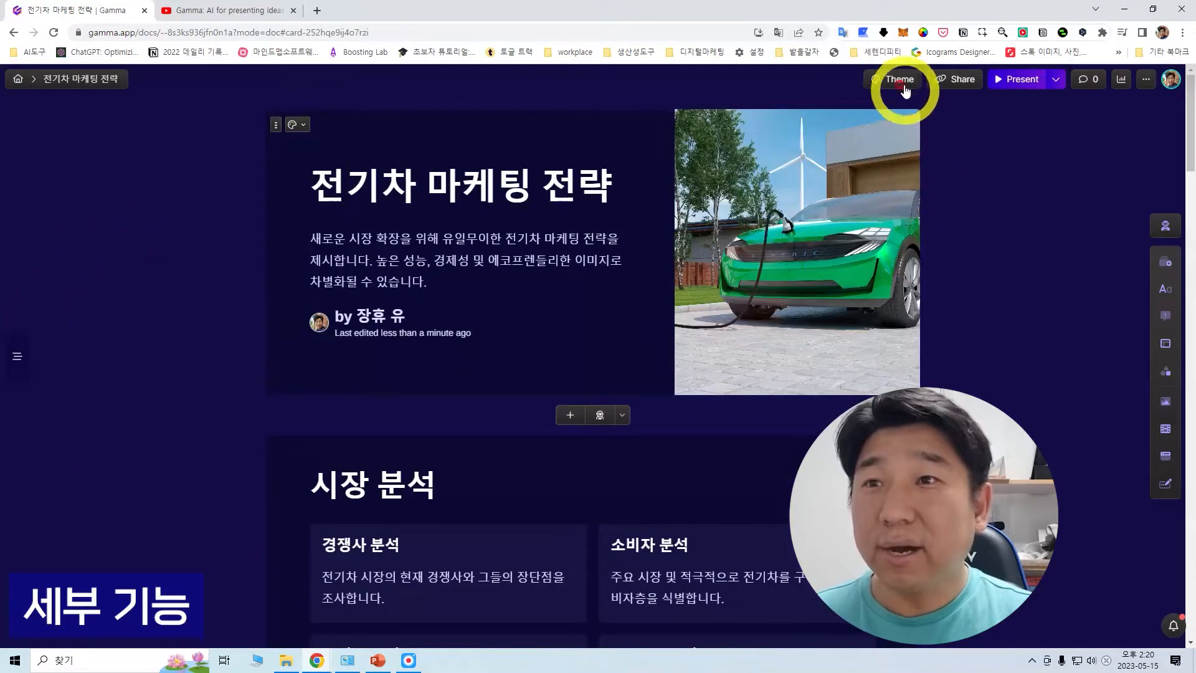
Change the deck's theme to the light off-white standard theme paired with Marine
left_click(901, 82)
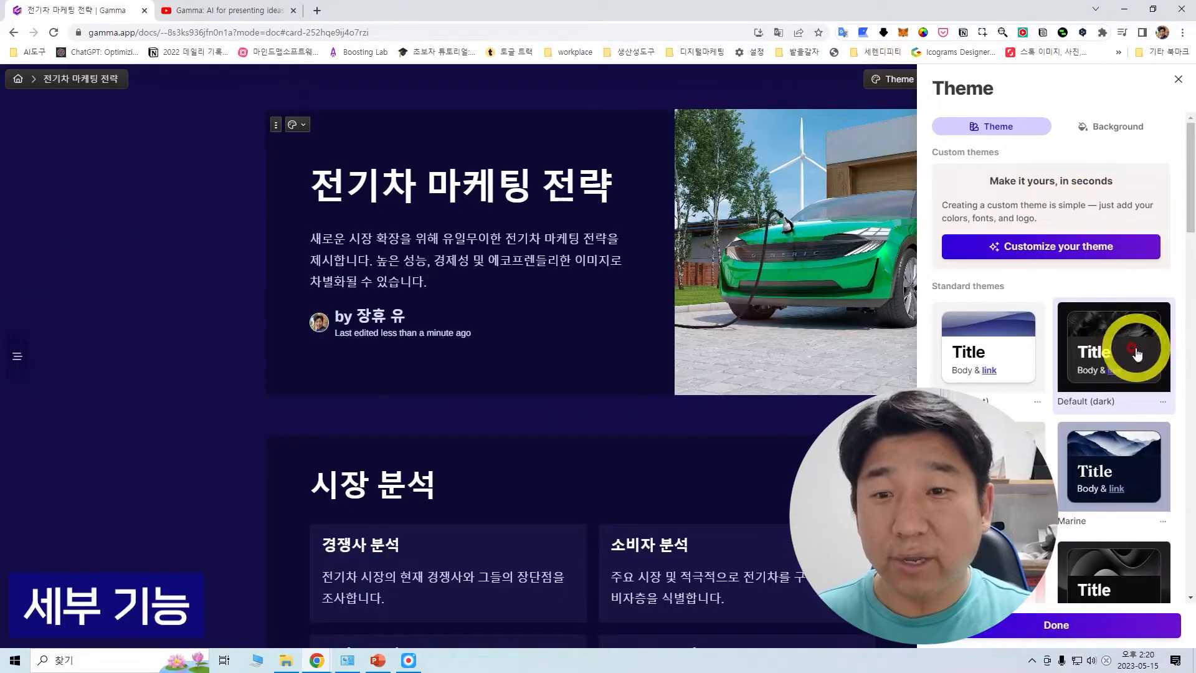
scroll(1121, 349, "down", 2)
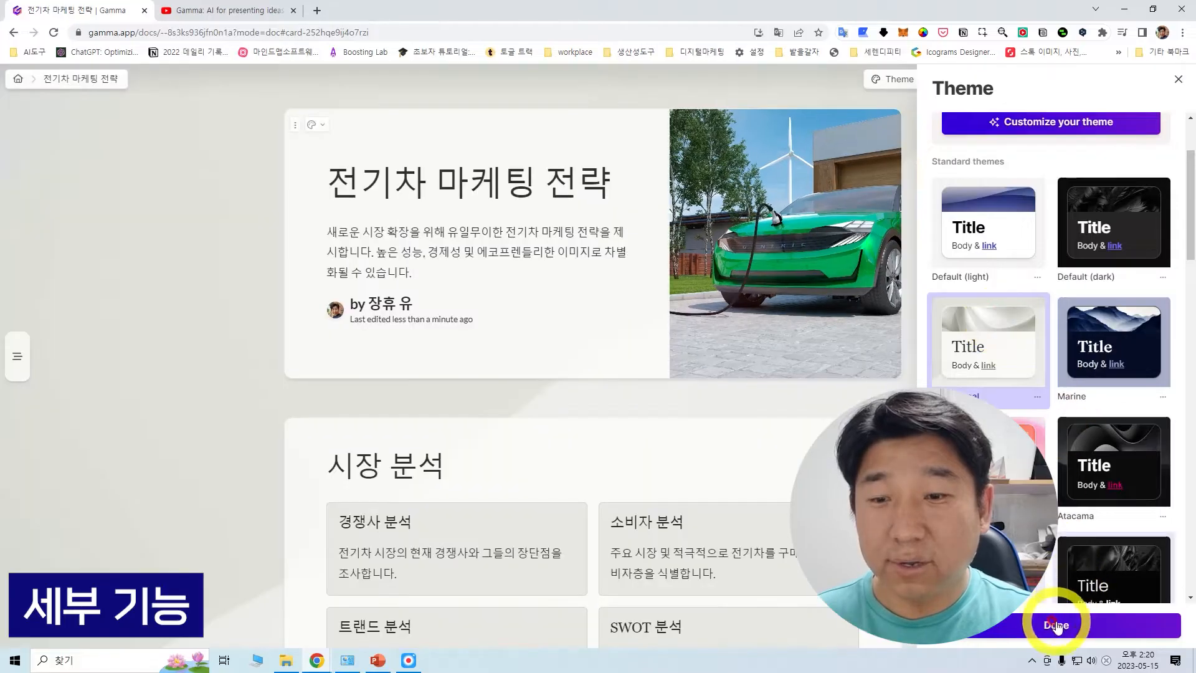
left_click(1059, 625)
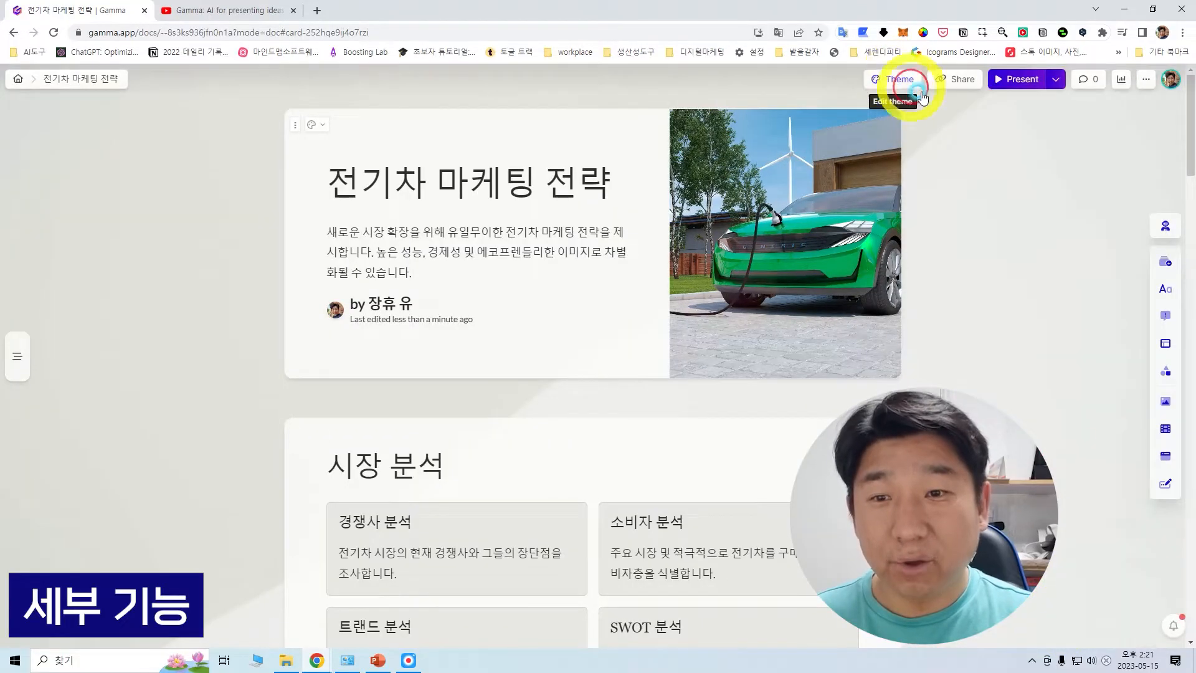
Set the deck's theme back to Indigo
left_click(897, 78)
scroll(1113, 286, "down", 5)
left_click(1118, 439)
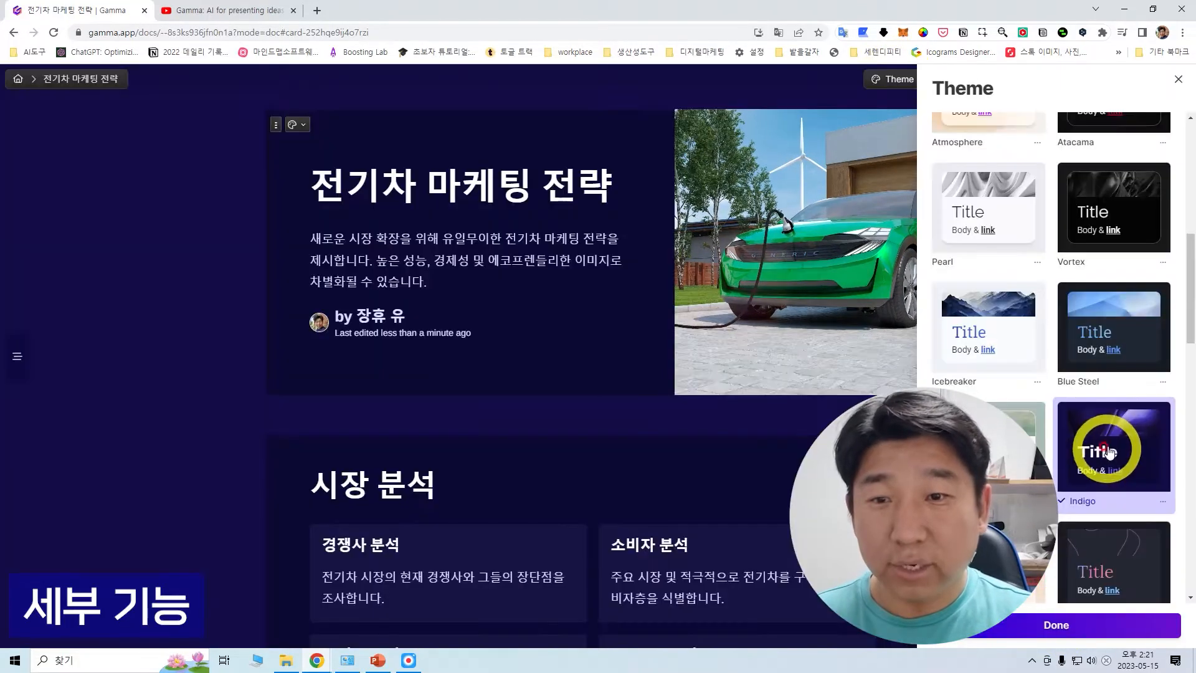
left_click(1057, 624)
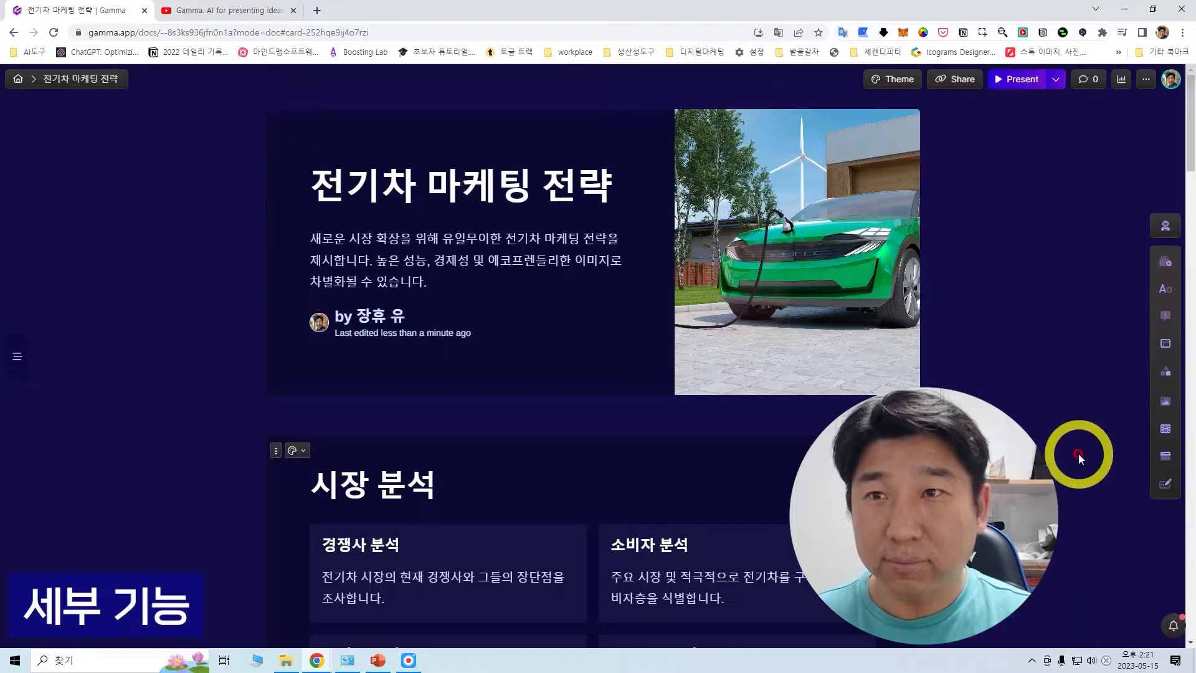
Look over the deck's sharing options, and present the deck in this tab through the "생산 및 인프라 계획" card before exiting
left_click(955, 81)
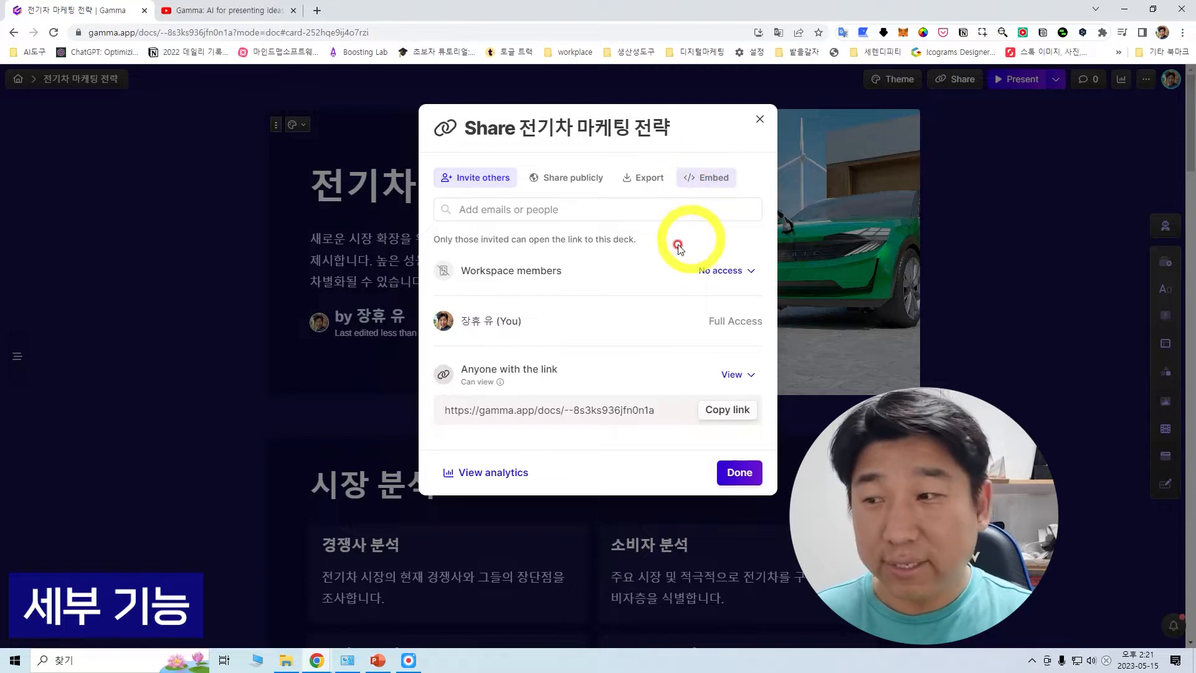
left_click(1019, 169)
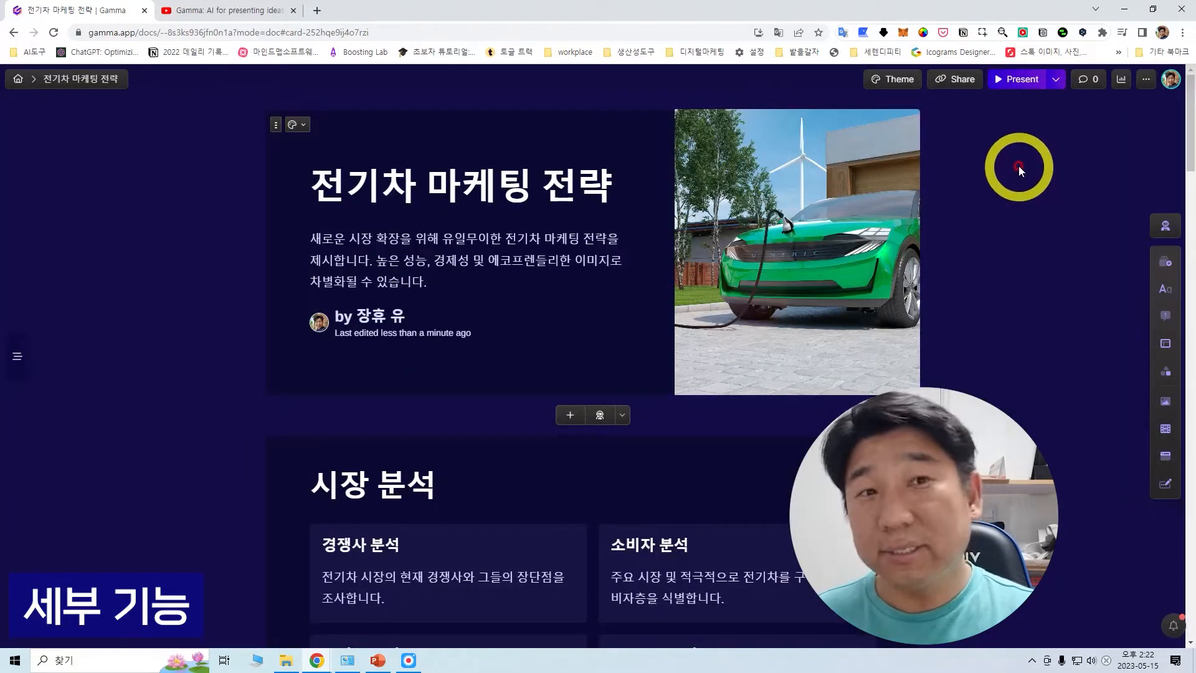
left_click(1019, 81)
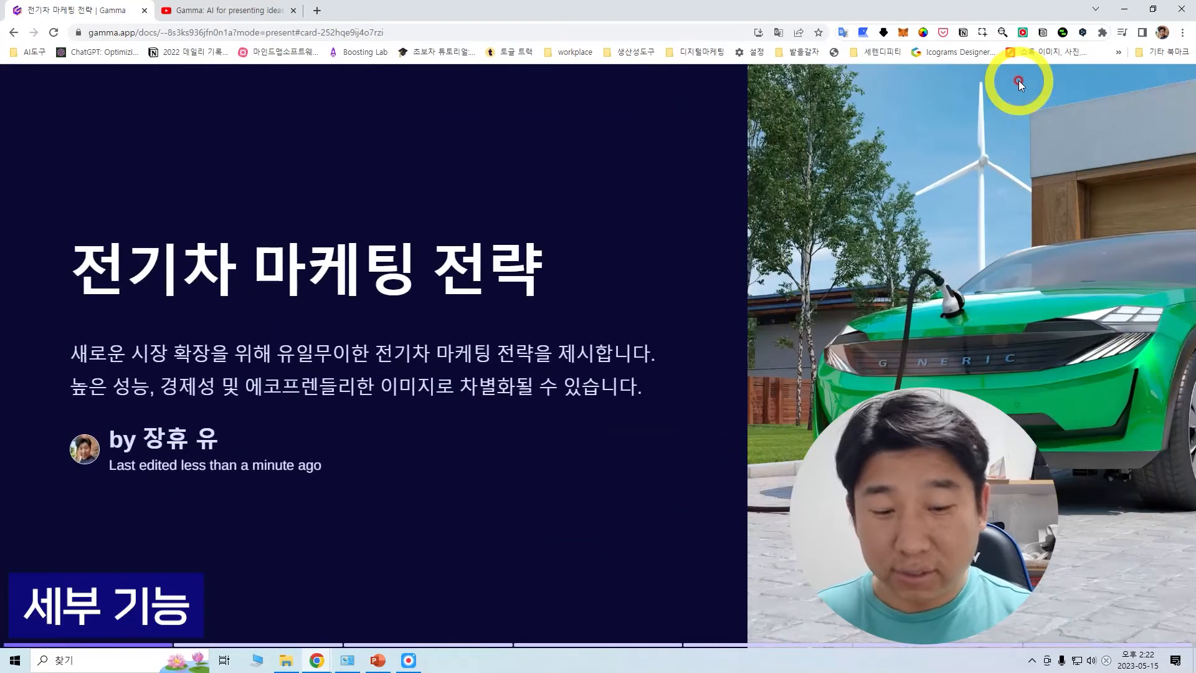
scroll(1018, 81, "down", 10)
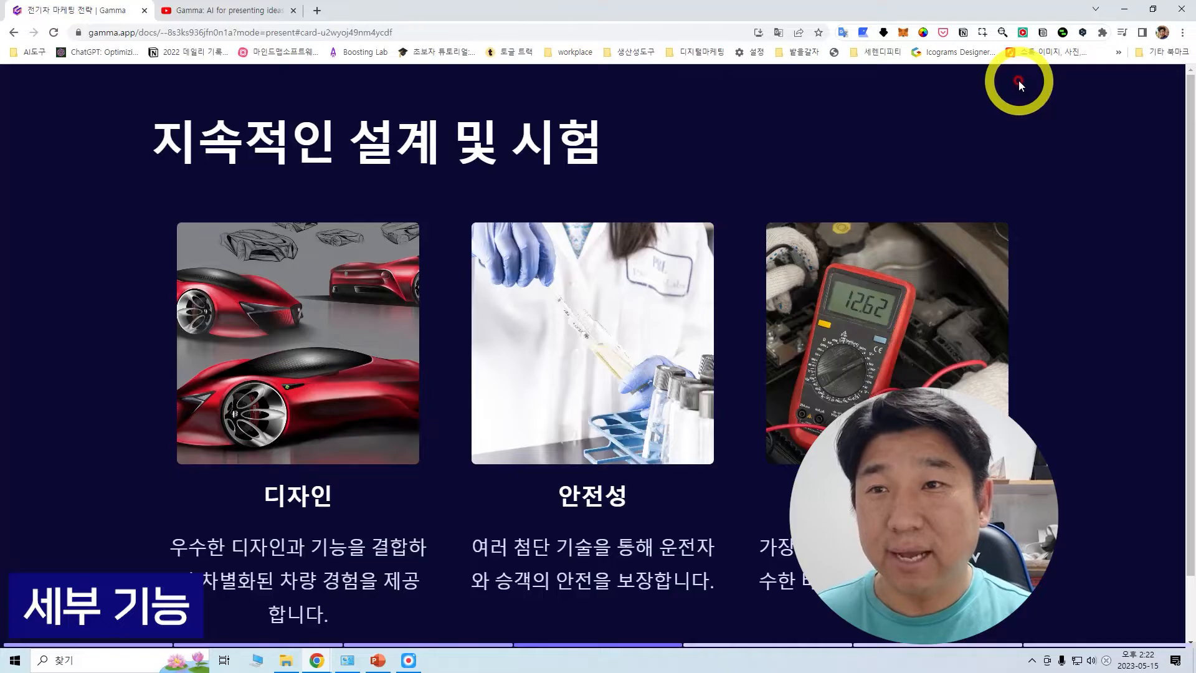
scroll(1009, 87, "down", 2)
key("Escape")
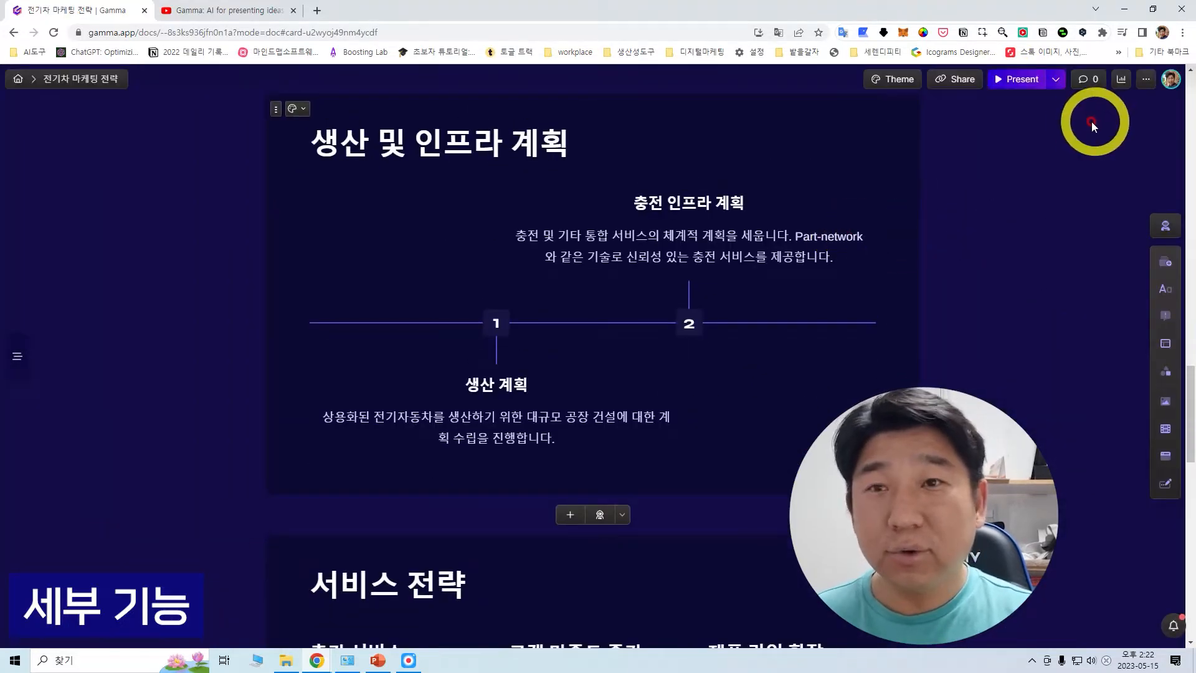
Present the "생산 및 인프라 계획" card in full screen, exit, and look over the deck's further options such as Export PDF
left_click(1055, 79)
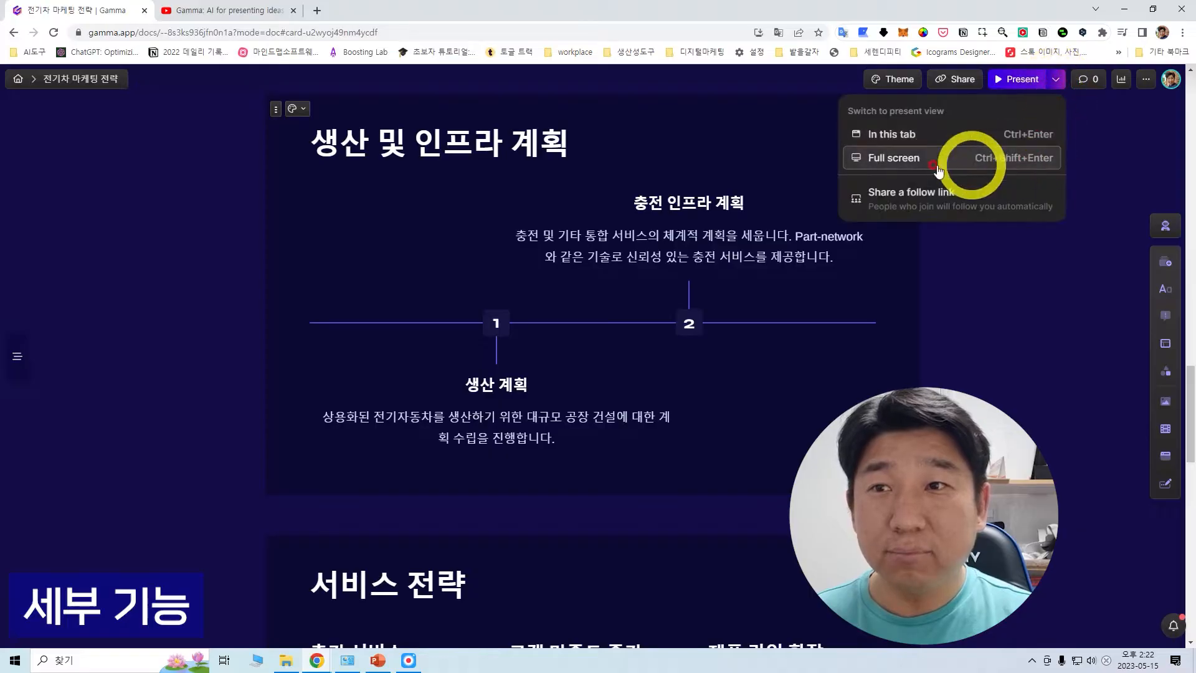
left_click(881, 157)
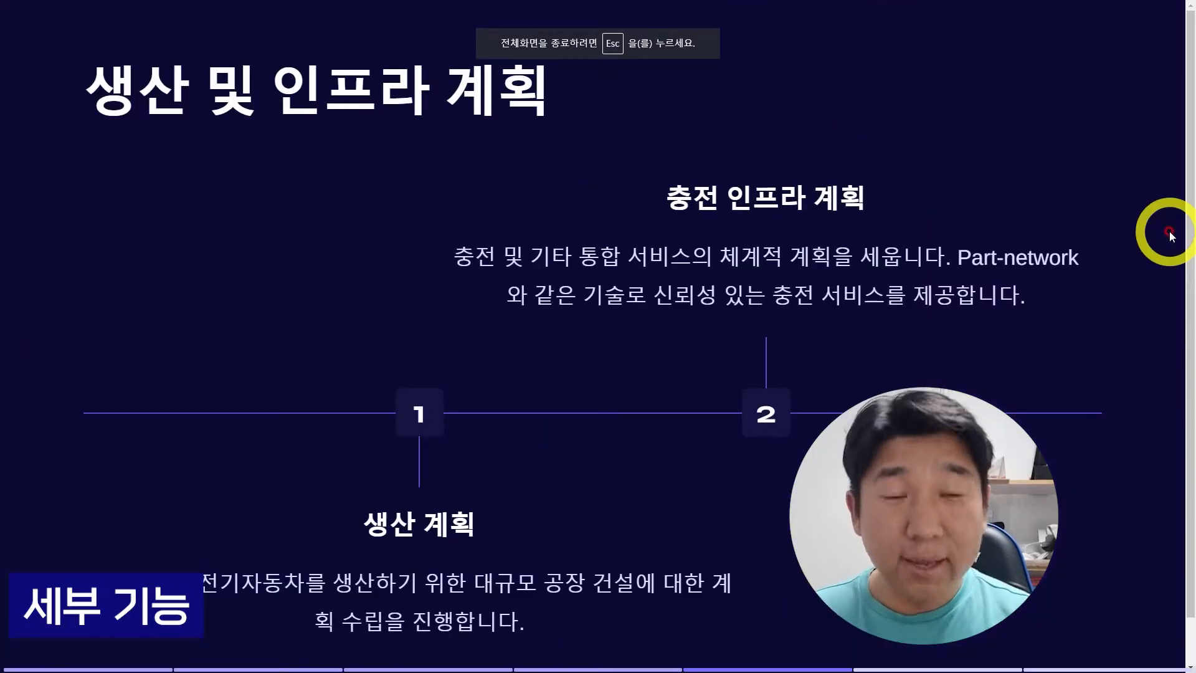
key("Escape")
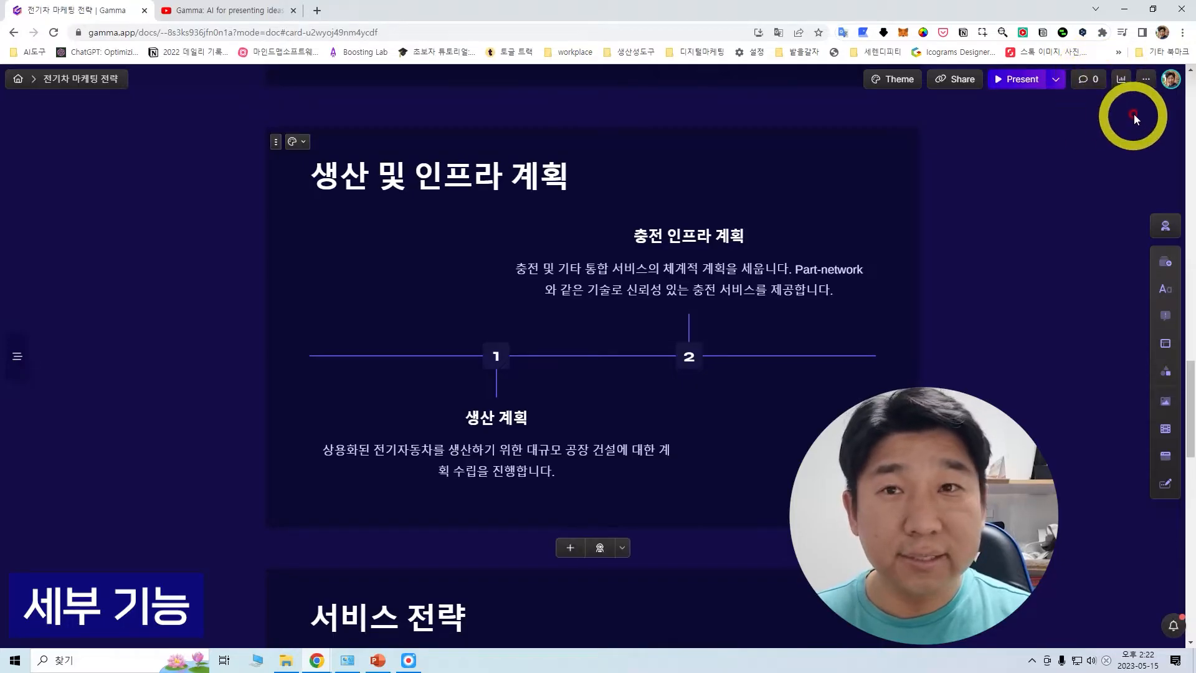
left_click(1145, 78)
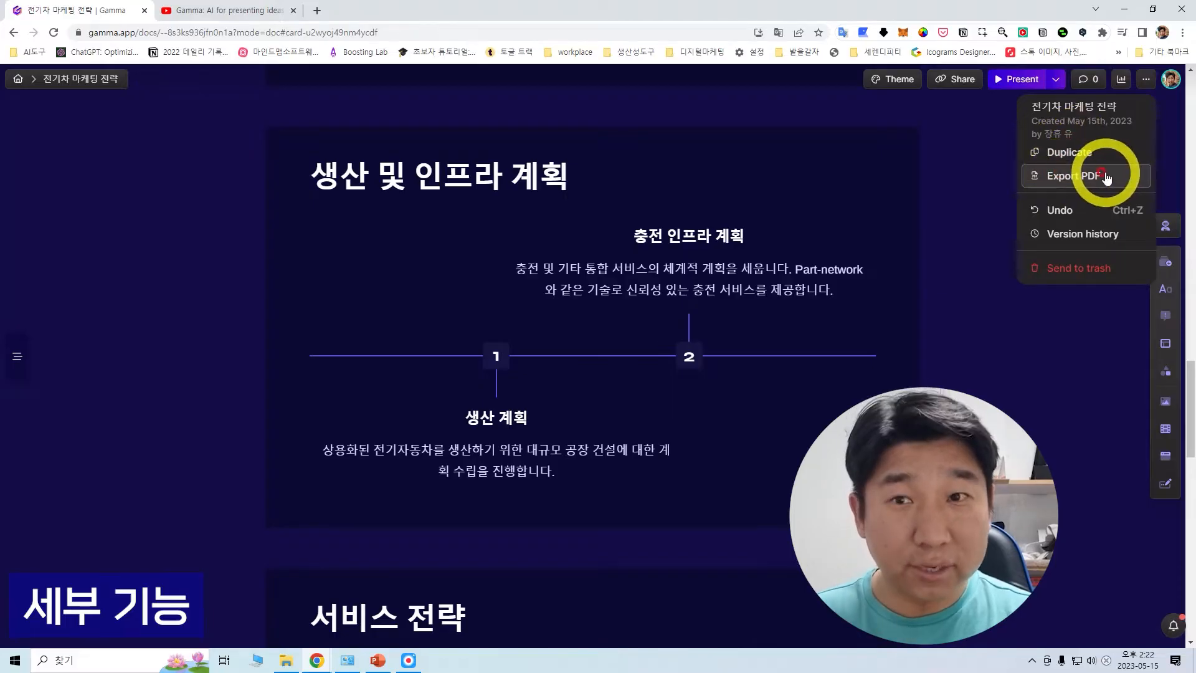
left_click(1002, 341)
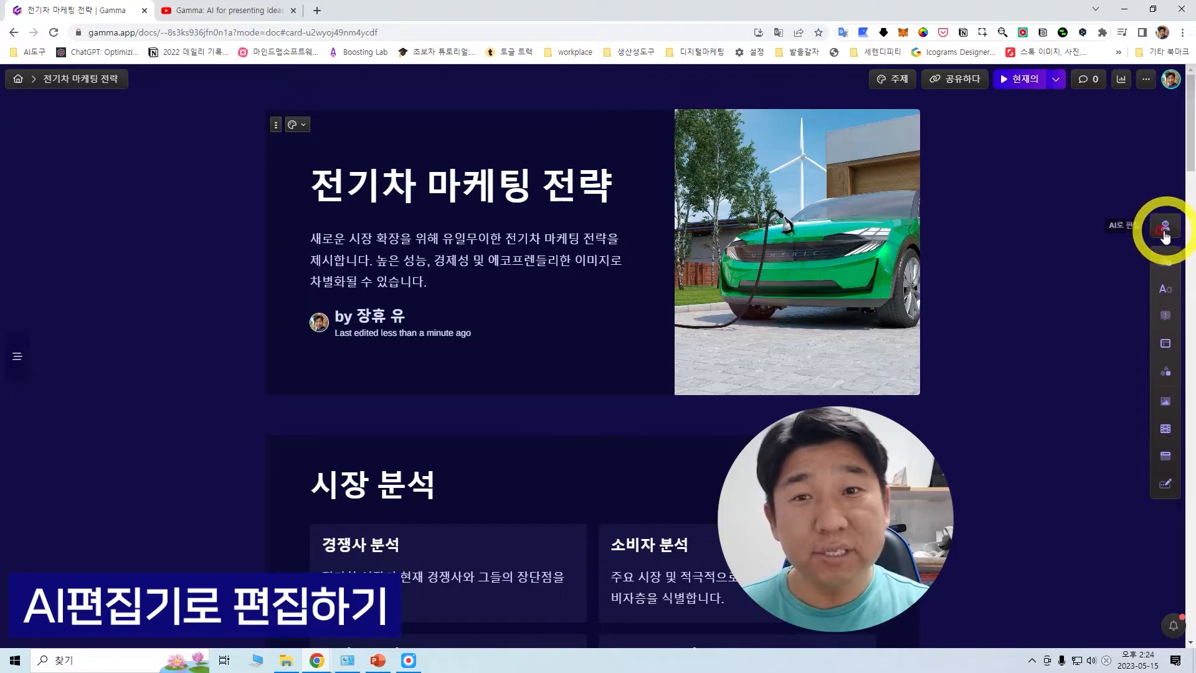
Ask the AI editor to suggest images for the title card with the request "이 페이지와 어울리는 이미지를 추천해줘"
left_click(1025, 212)
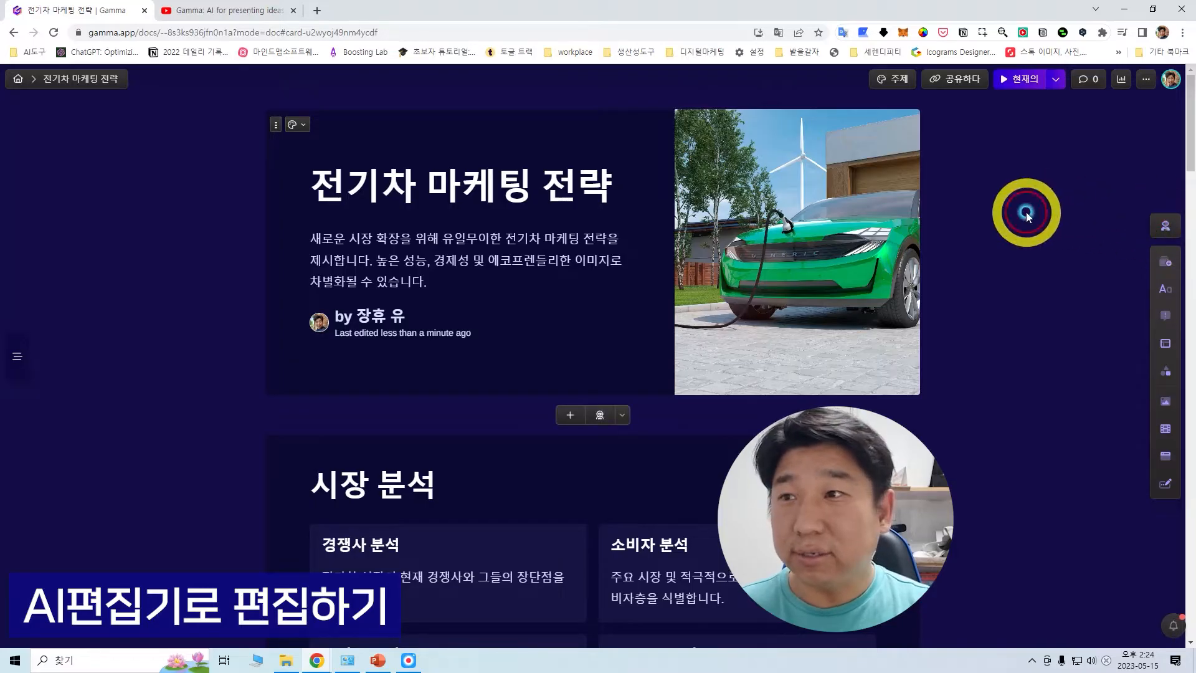
left_click(714, 113)
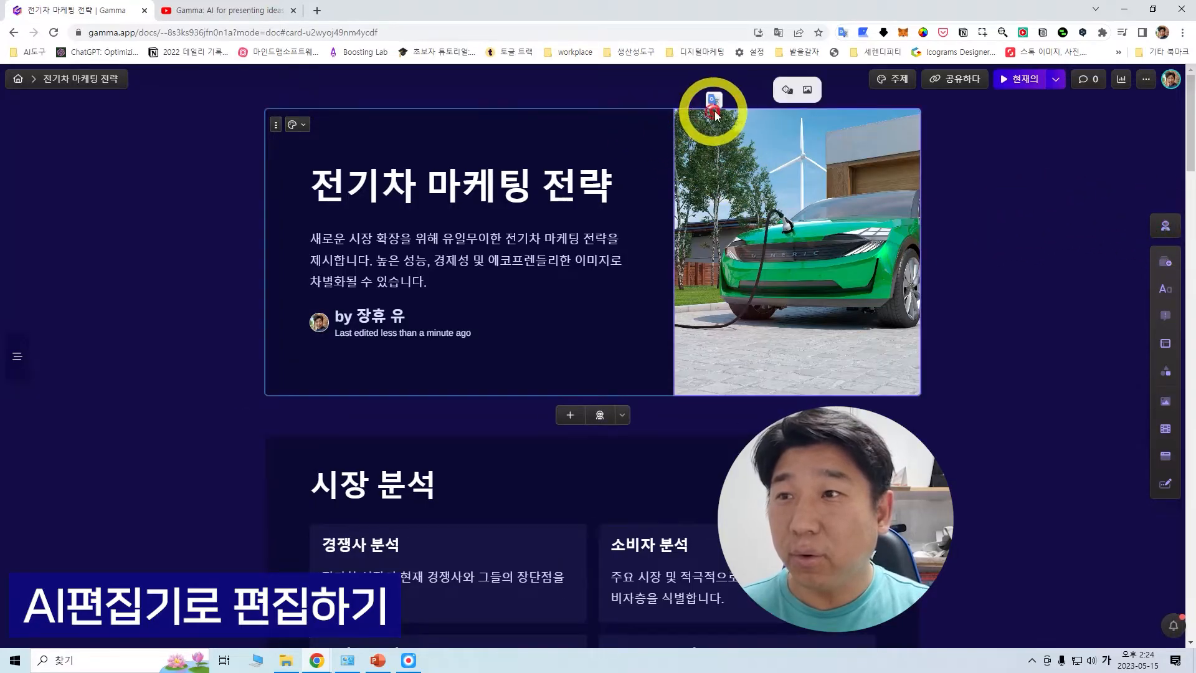
left_click(1163, 226)
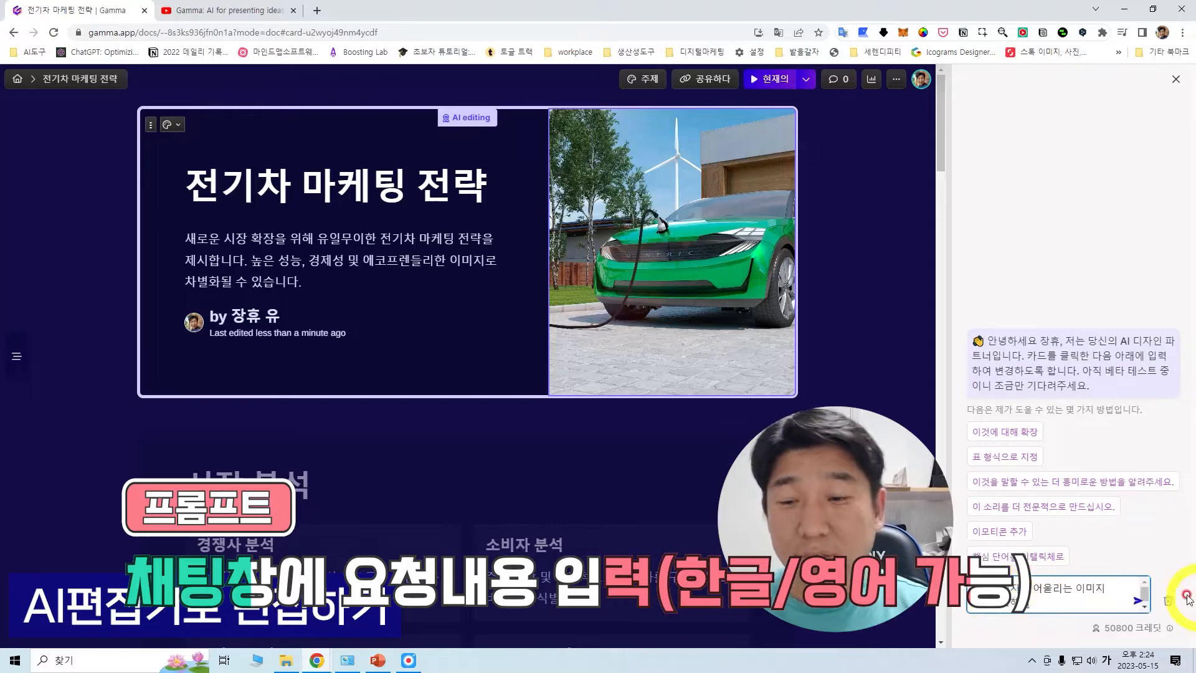
left_click(1035, 586)
left_click(1139, 602)
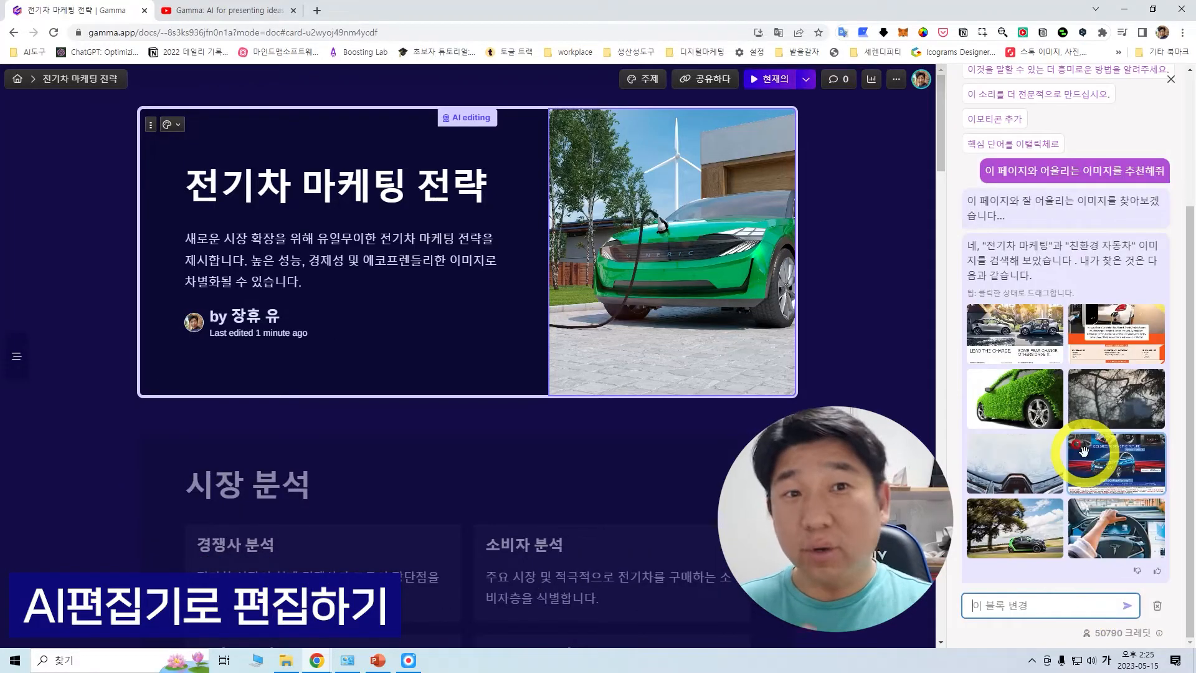
Replace the title card's image with the suggested picture of the grass-covered green car
mouse_move(1015, 399)
left_mouse_down()
mouse_move(864, 356)
mouse_move(695, 241)
mouse_move(715, 240)
left_mouse_up()
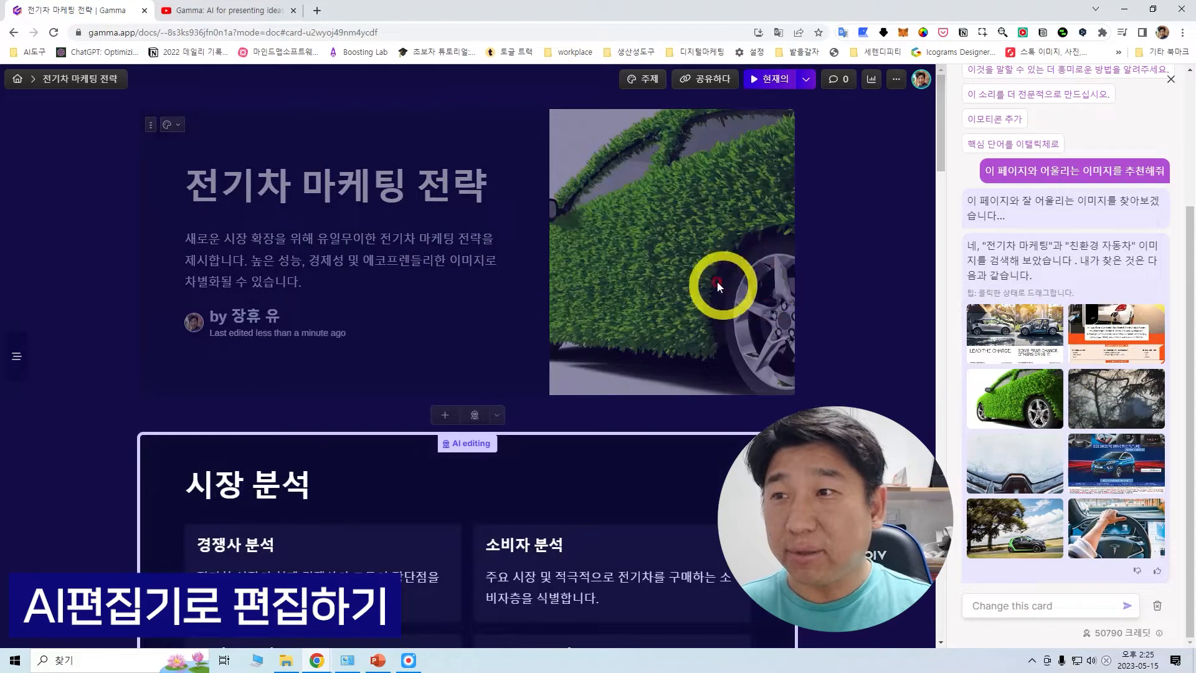
left_click(737, 251)
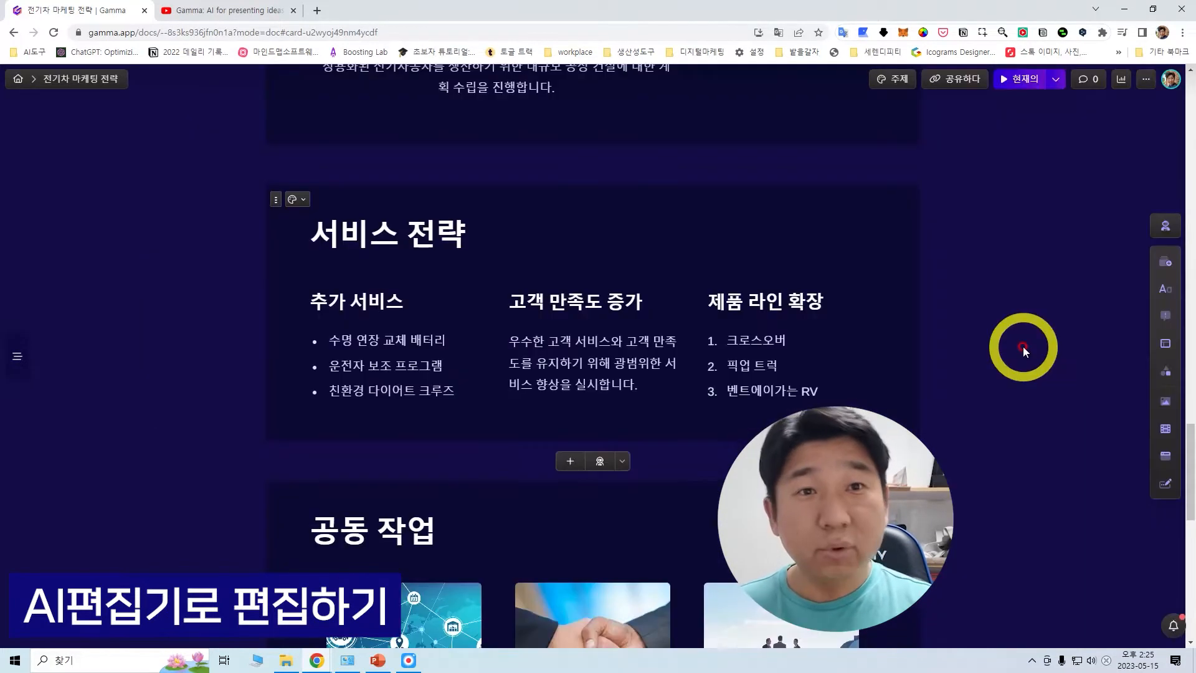
Clear the AI chat history and have the AI editor reformat the "서비스 전략" card as a table with "표로 변경해줘"
left_click(835, 200)
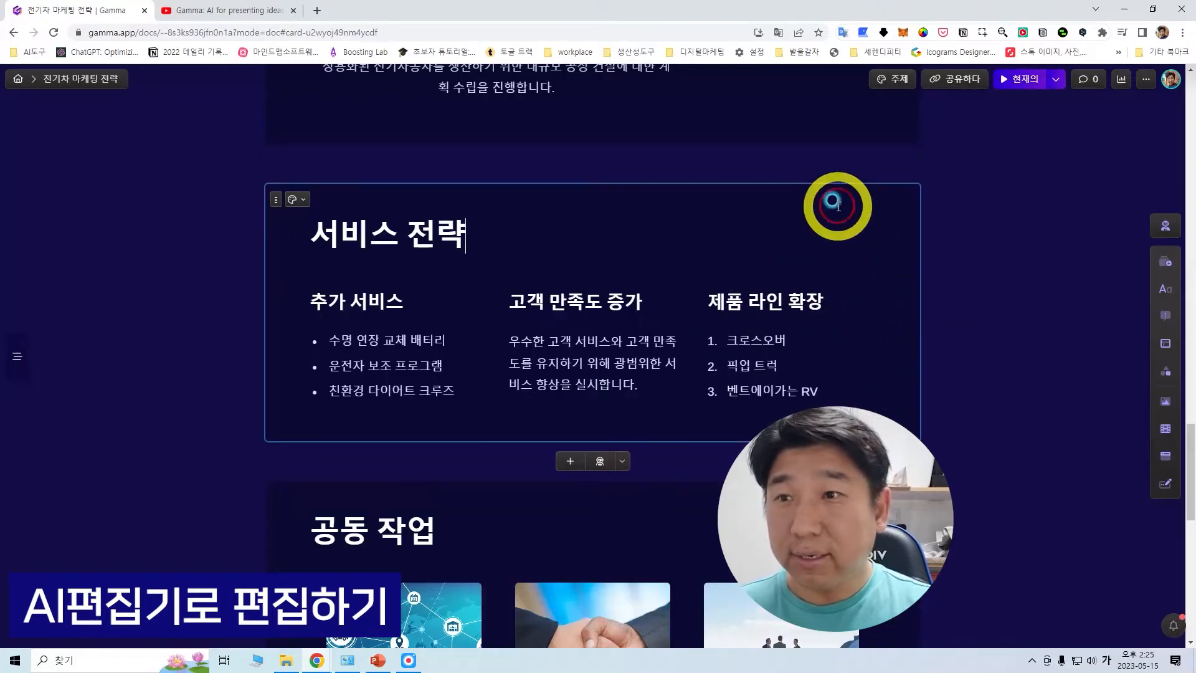
left_click(1163, 228)
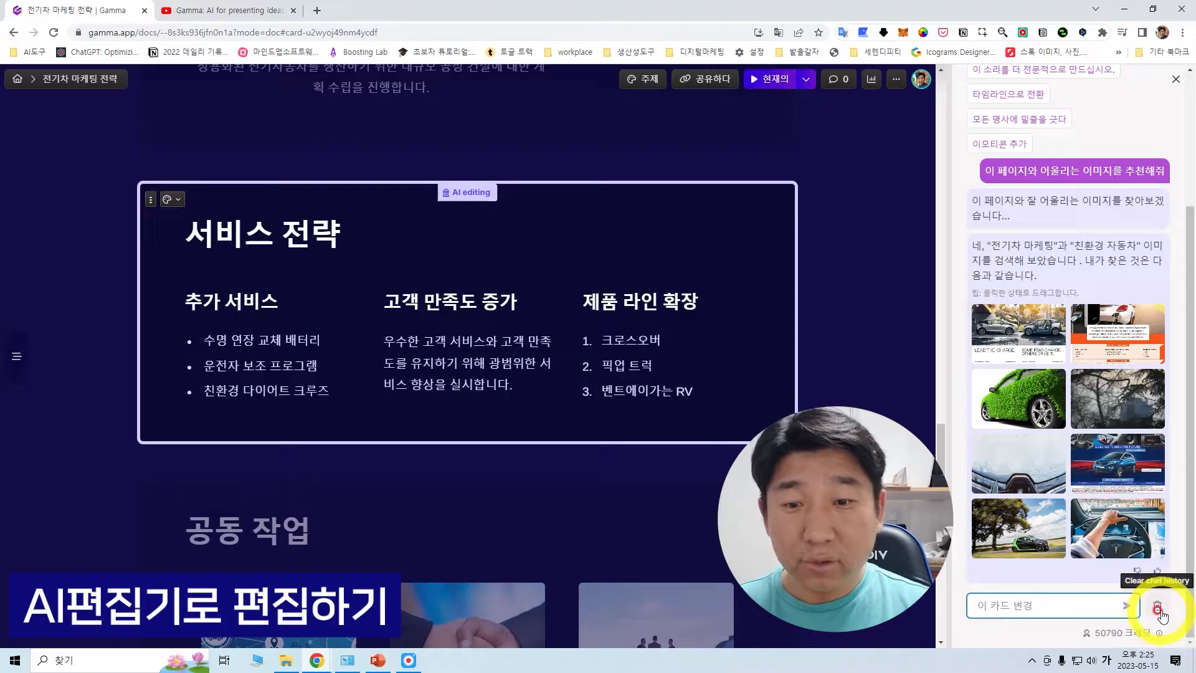
left_click(1158, 609)
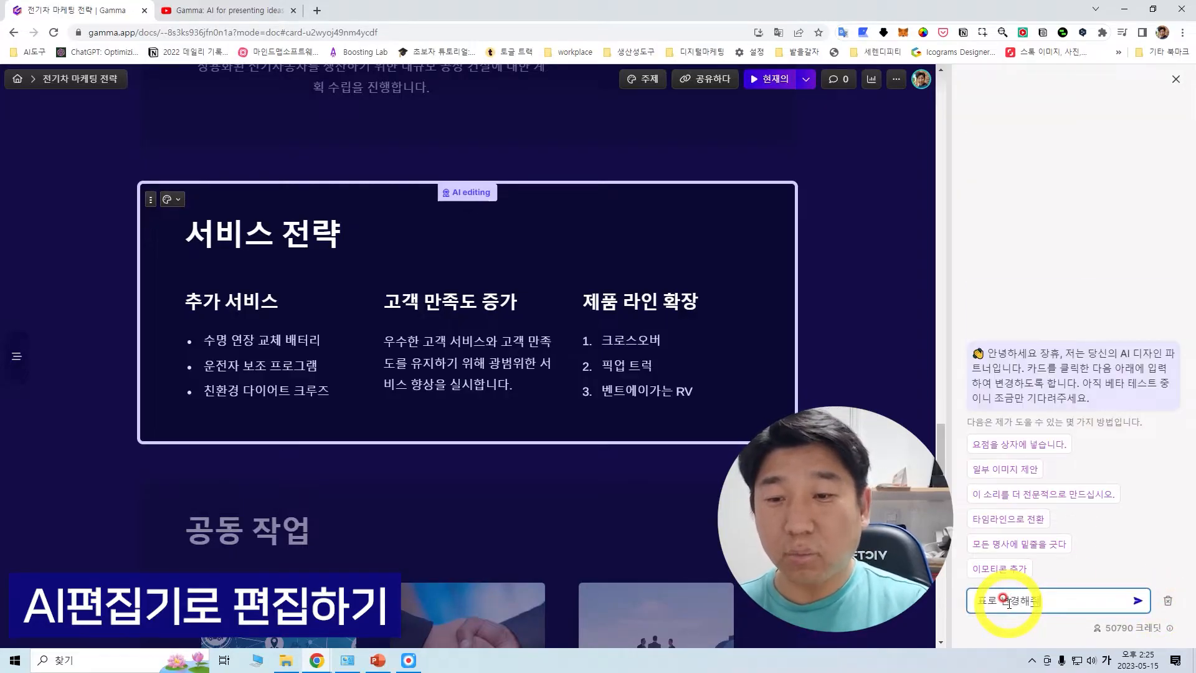
key("Return")
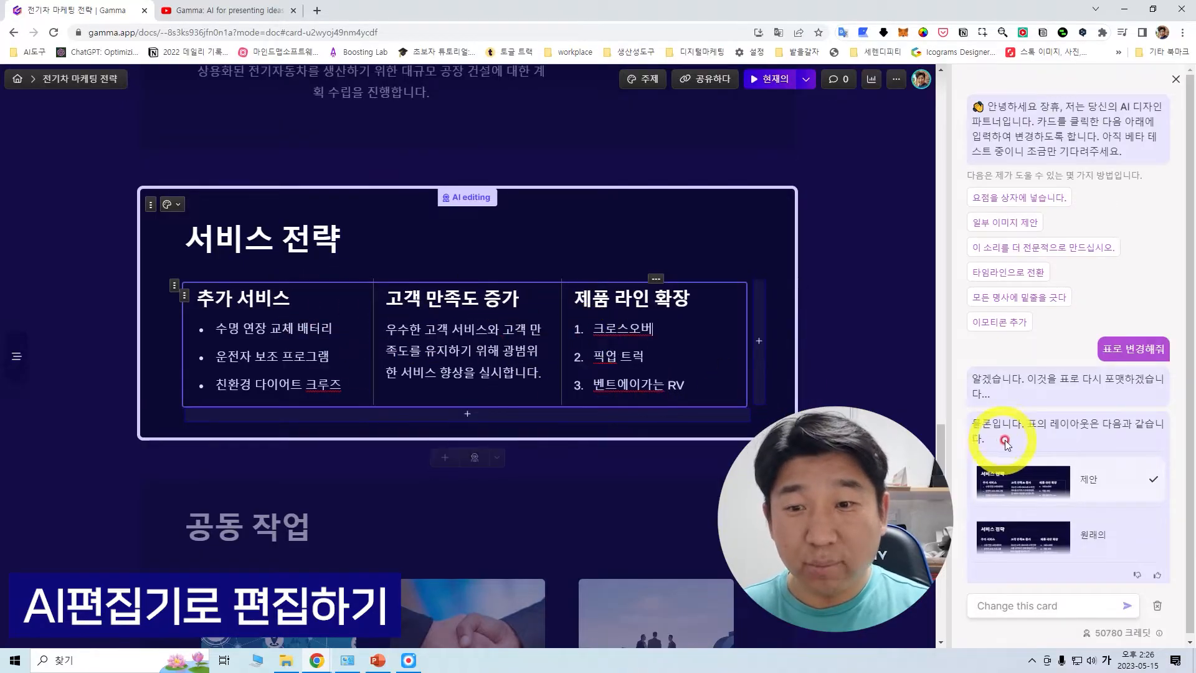
Compare the original "서비스 전략" card with the AI's table suggestion and keep the suggested table version
left_click(1058, 539)
left_click(1037, 482)
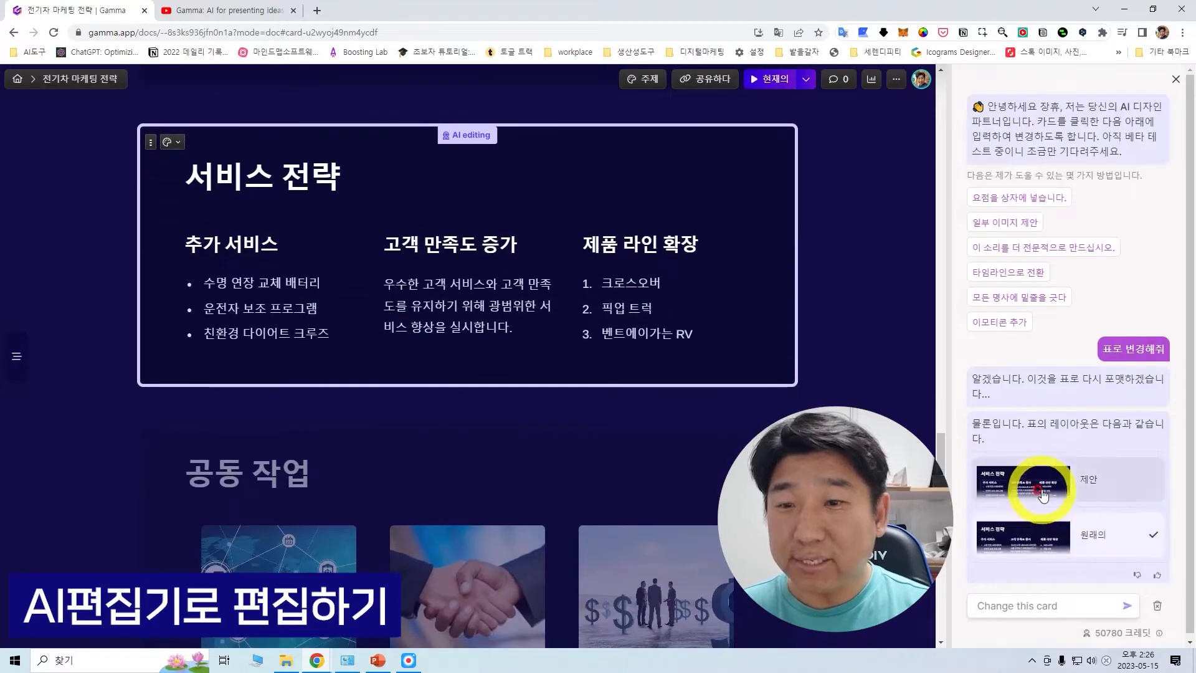
left_click(1124, 482)
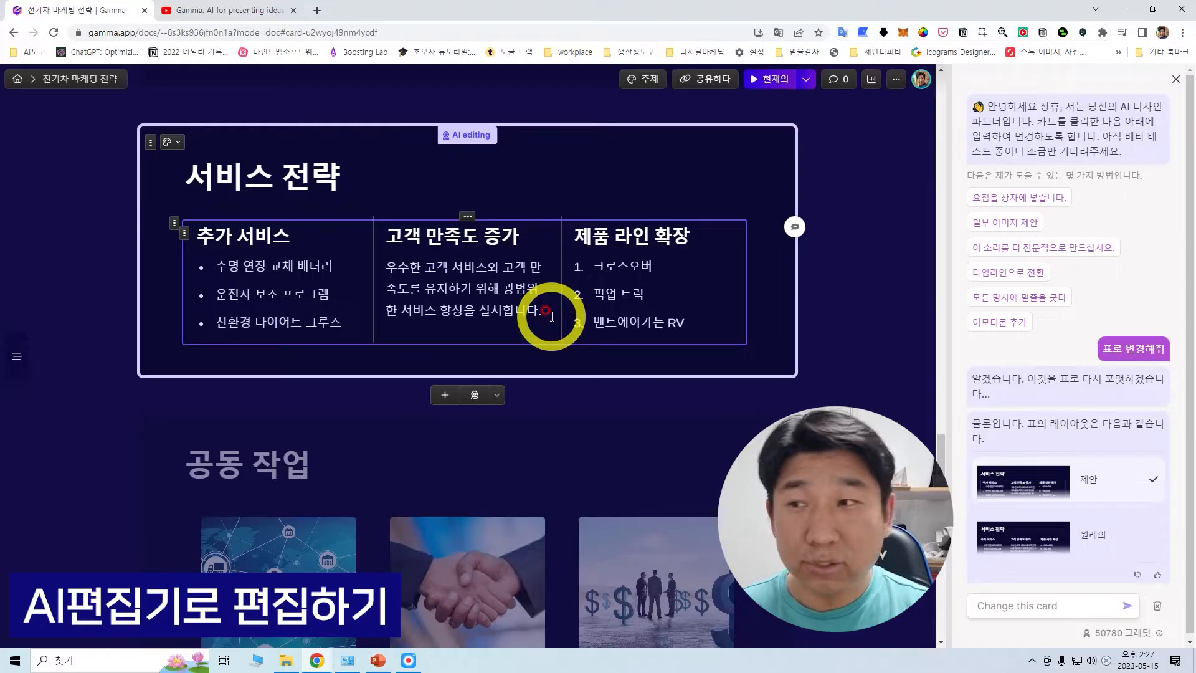
Add a column and a row to the table on the "서비스 전략" card
left_click(585, 268)
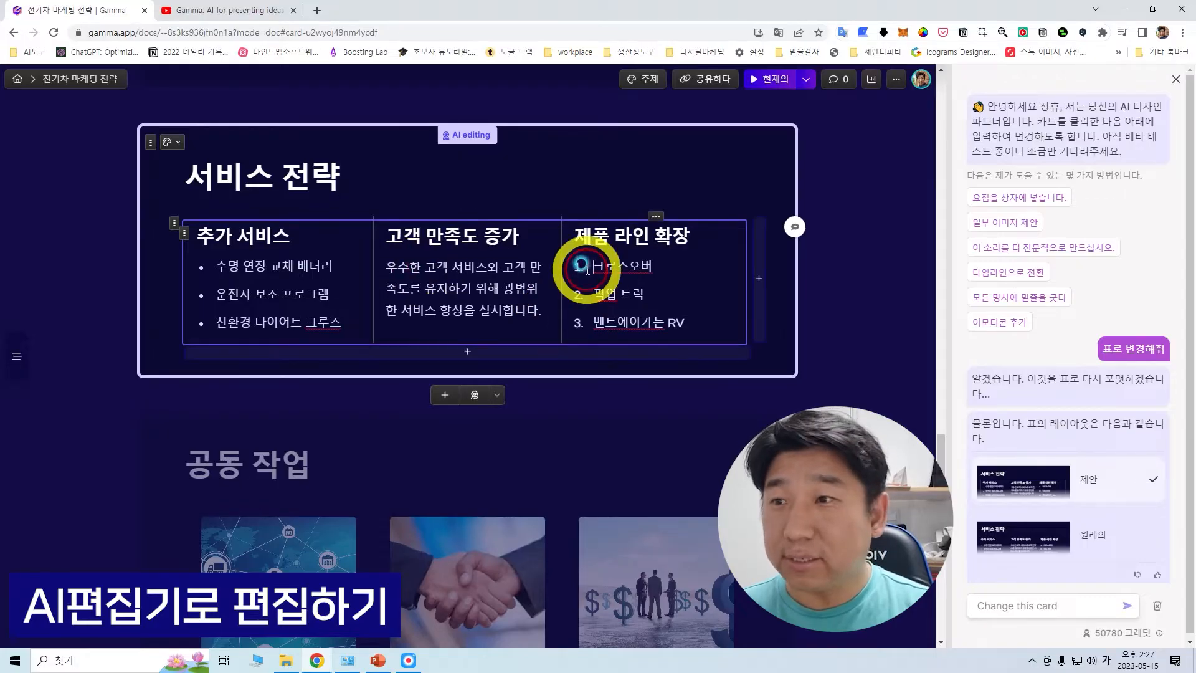
left_click(759, 278)
left_click(468, 448)
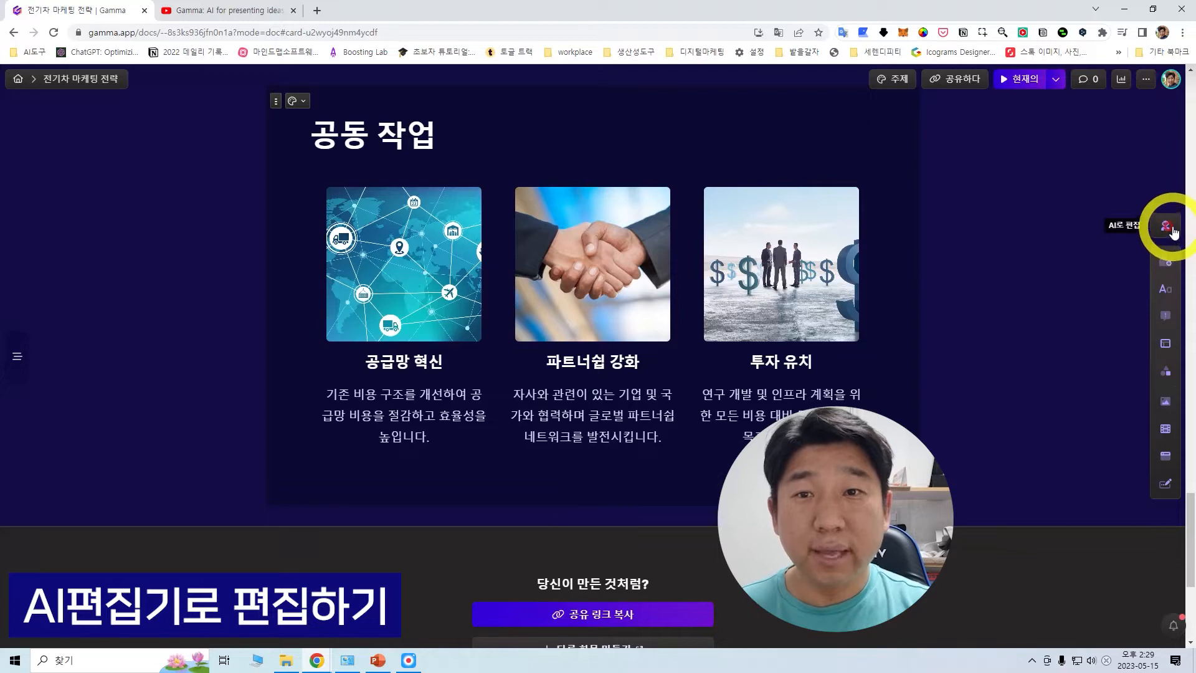
Look over the AI editor's suggested requests for the "공동 작업" card, such as "이것을 더 간결하게", and close the editor
left_click(1169, 227)
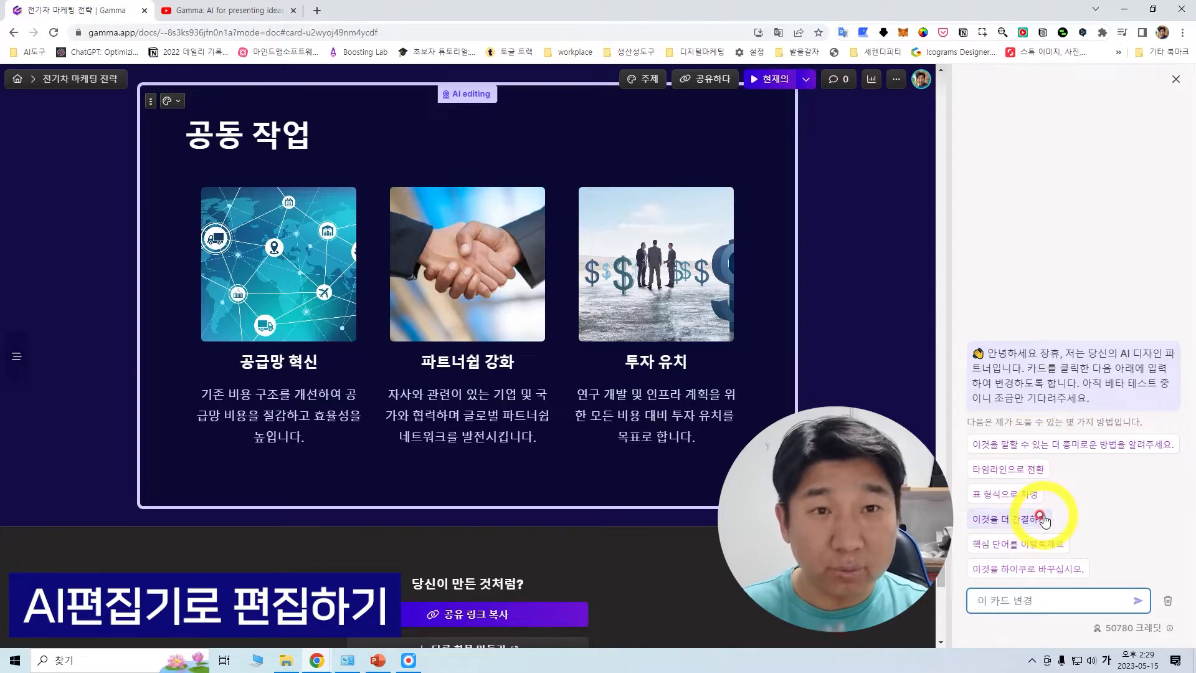
left_click(1044, 515)
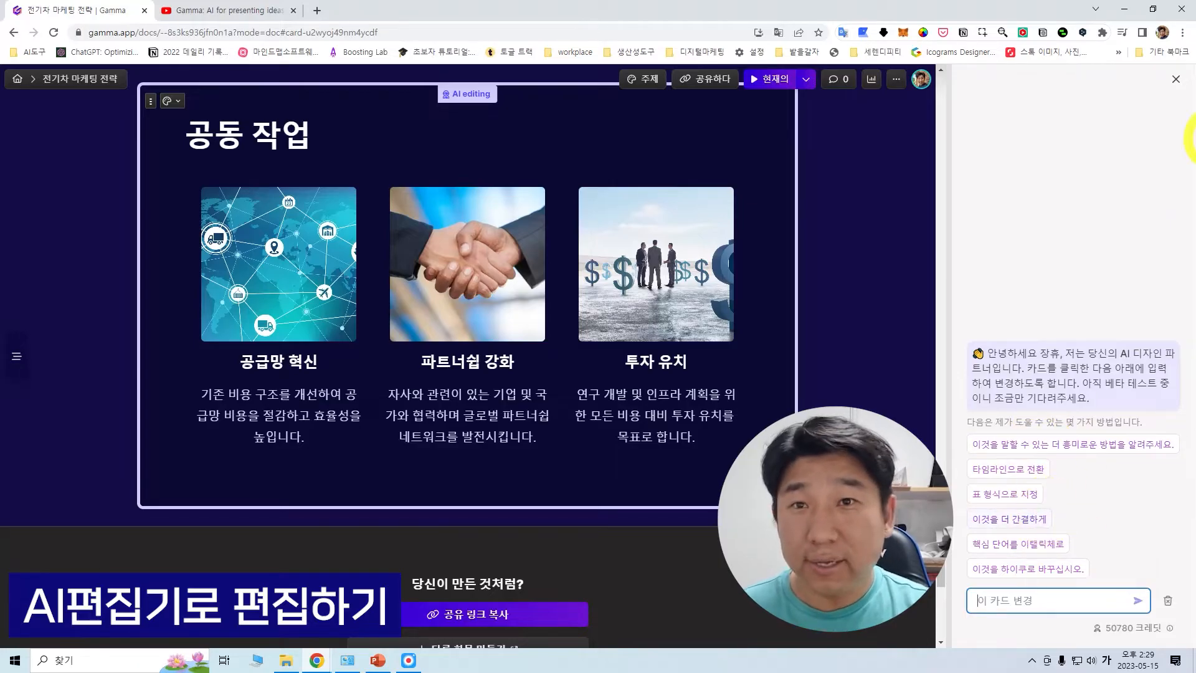
left_click(1175, 79)
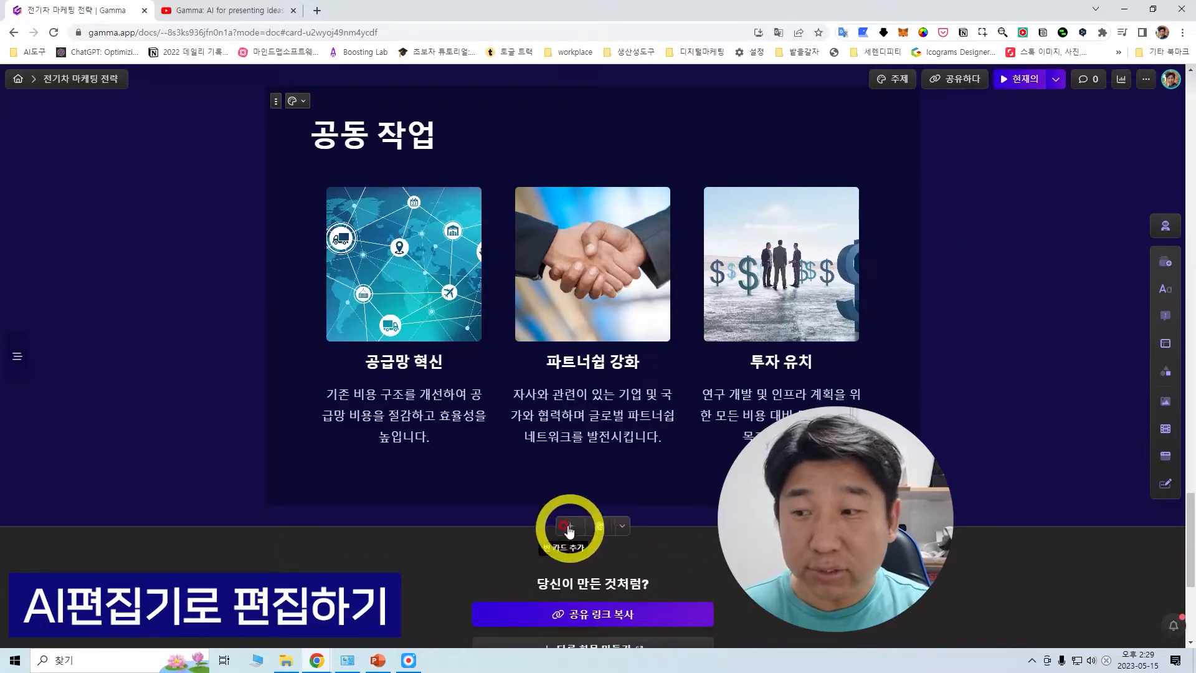
Ask the AI editor to rework the "공동 작업" card with the request "전기차 발전방향"
left_click(601, 526)
left_click_drag(1096, 601, 977, 613)
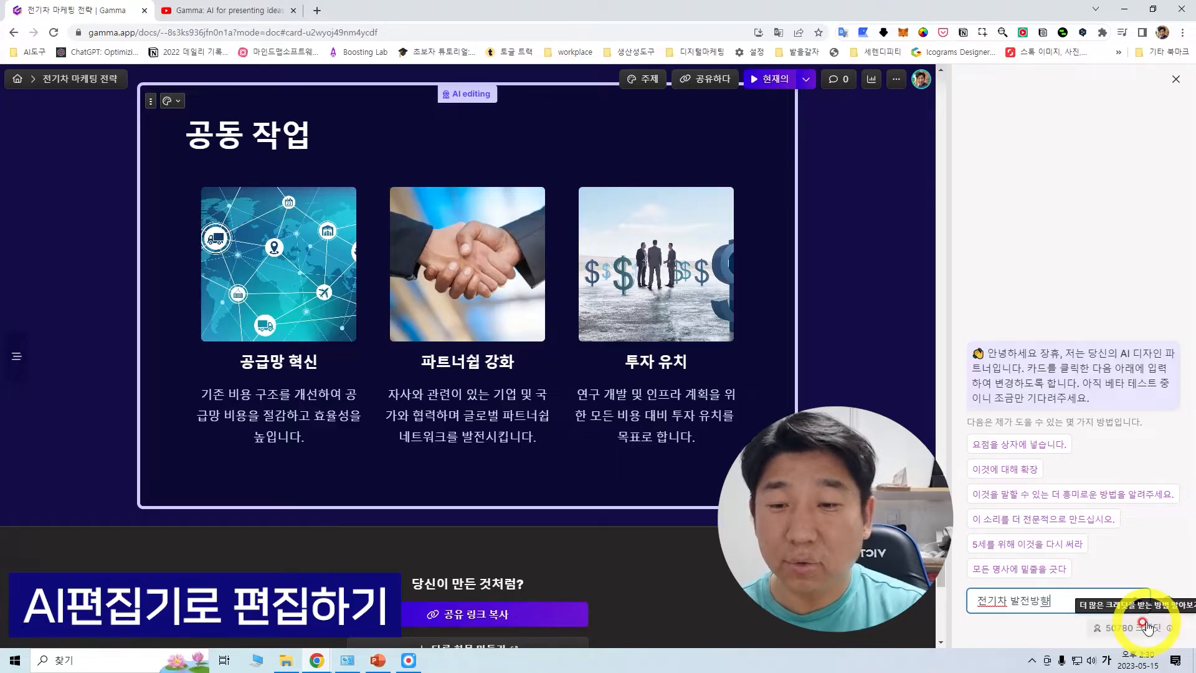
key("Return")
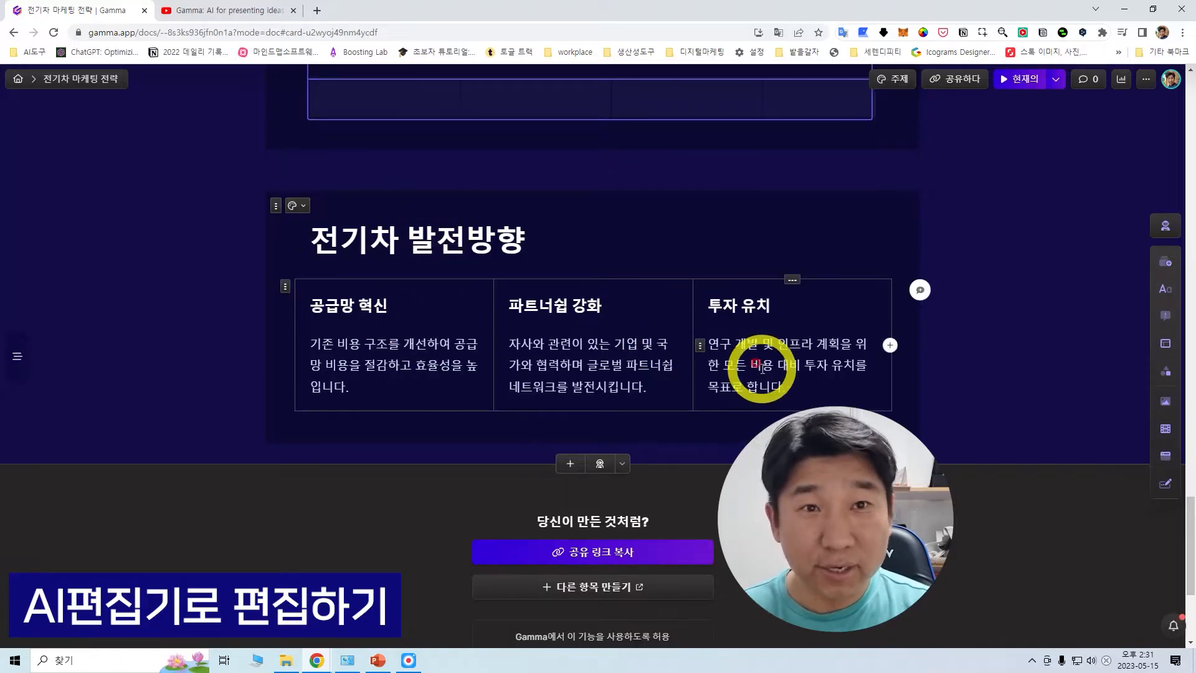
Have the AI editor change the "전기차 발전방향" card to an image layout with the request "이미지가 있는 레이아웃으로 변경해줘"
left_click(537, 245)
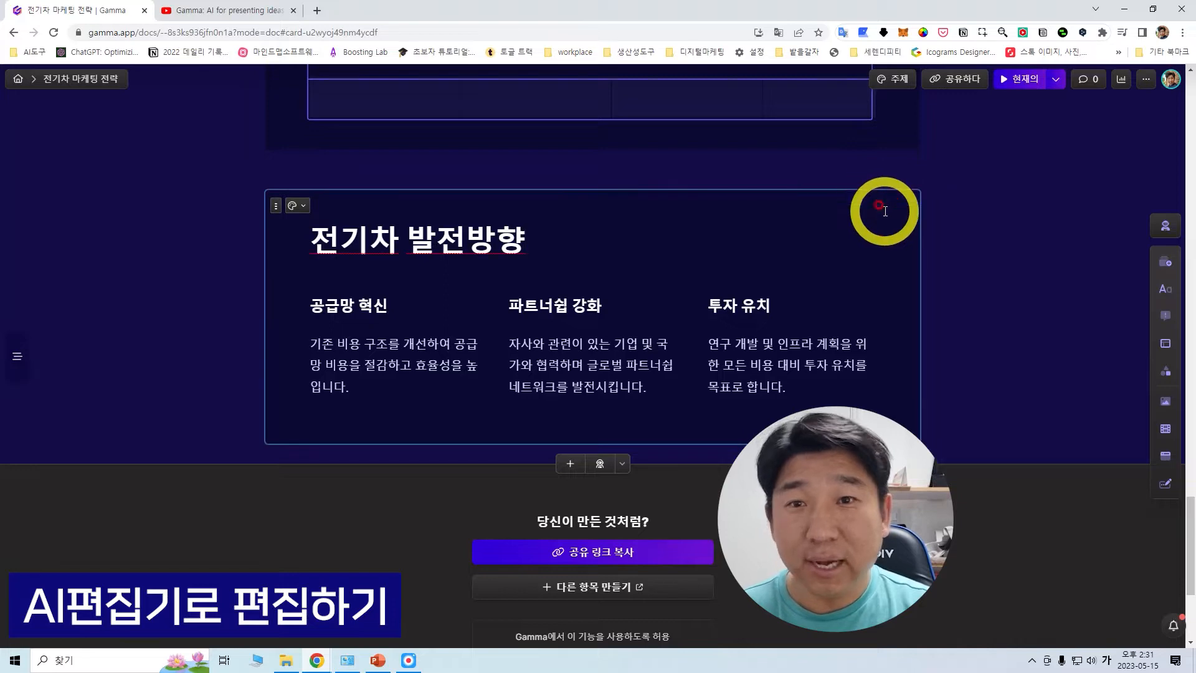
left_click(1175, 231)
left_click(1006, 605)
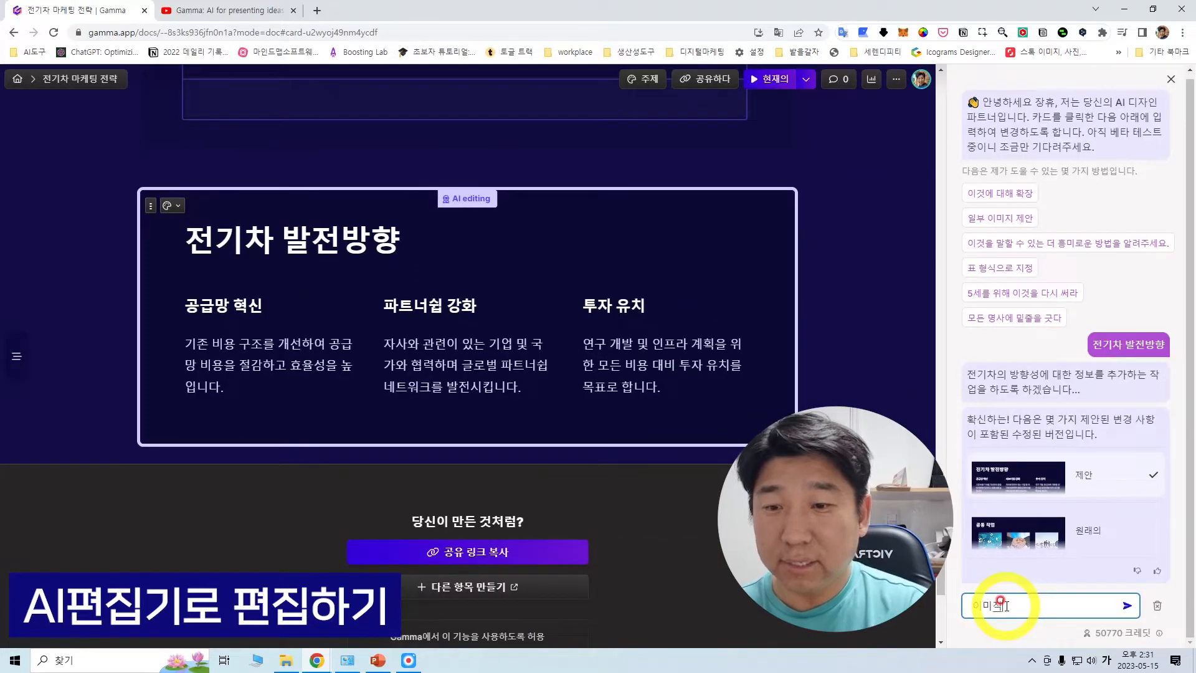
type("이미지가 있는 레이아웃으")
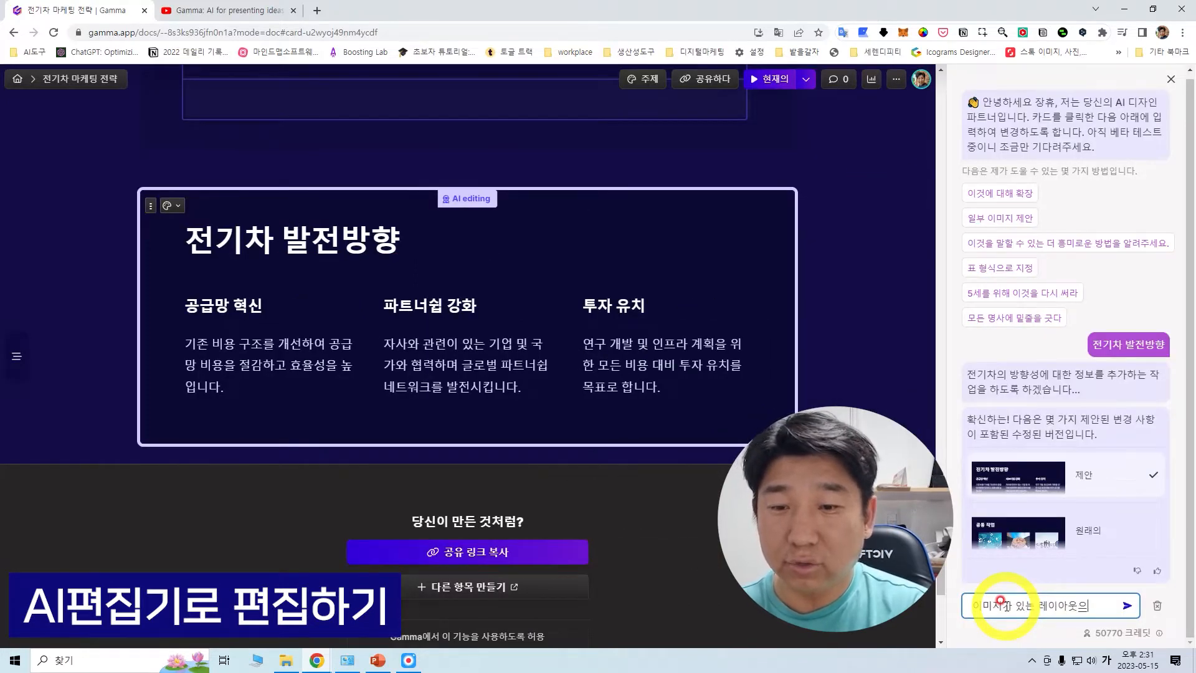
type("로 변경해줘")
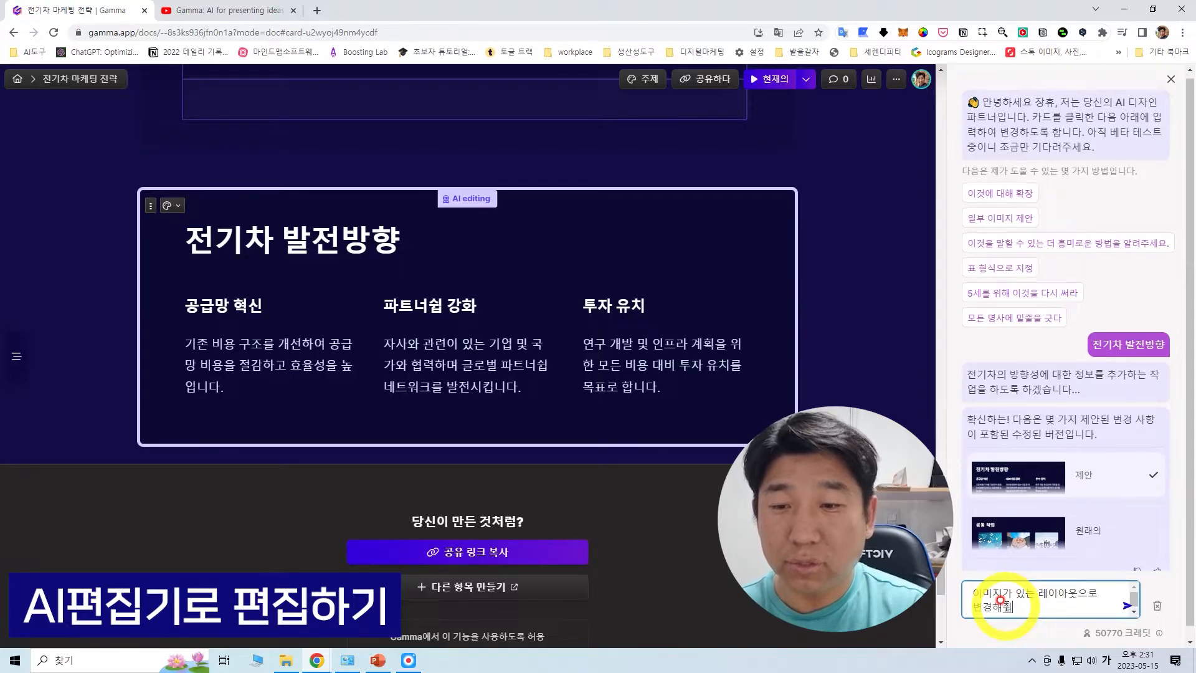
key("Return")
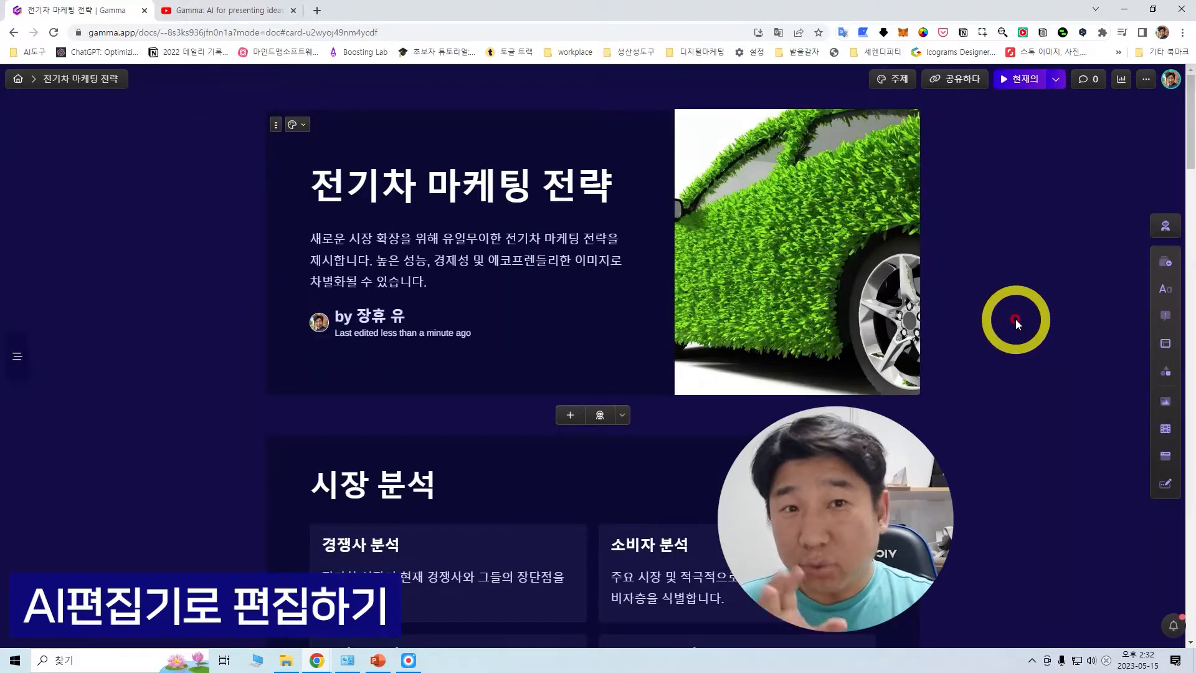
Select the "시장 분석" heading, review the AI text options, and request more engaging wording with "더 매력적인"
scroll(1015, 319, "down", 5)
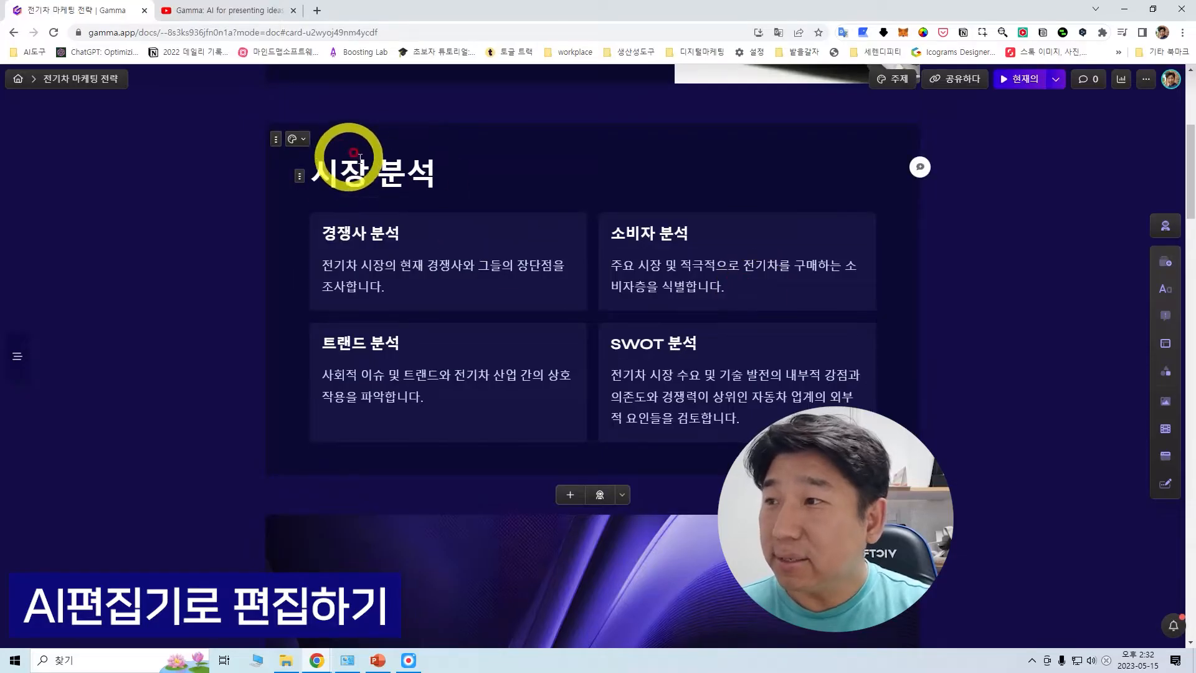
left_click(300, 178)
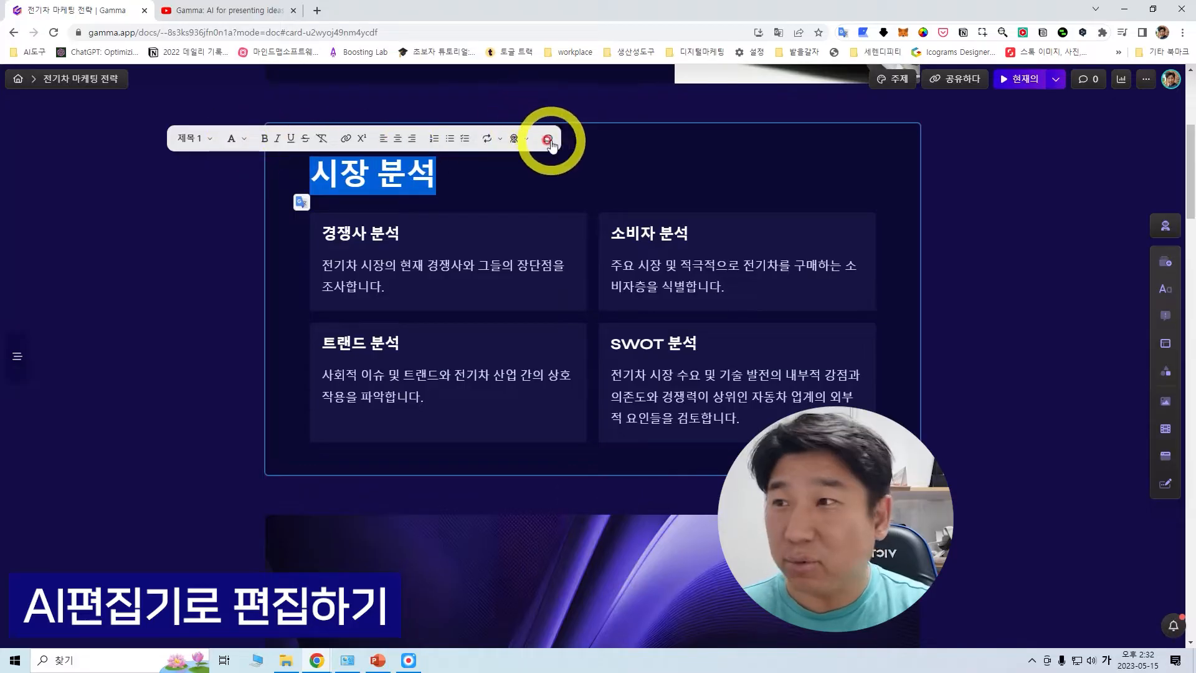
left_click(527, 141)
left_click(681, 209)
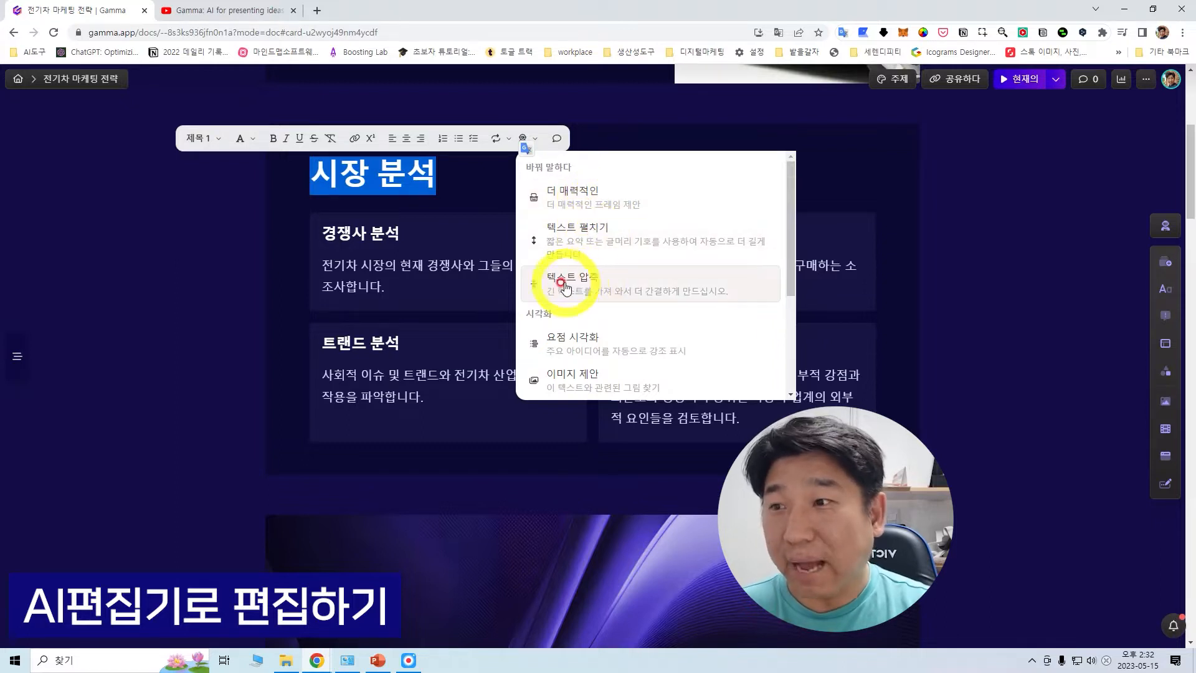
scroll(608, 299, "down", 1)
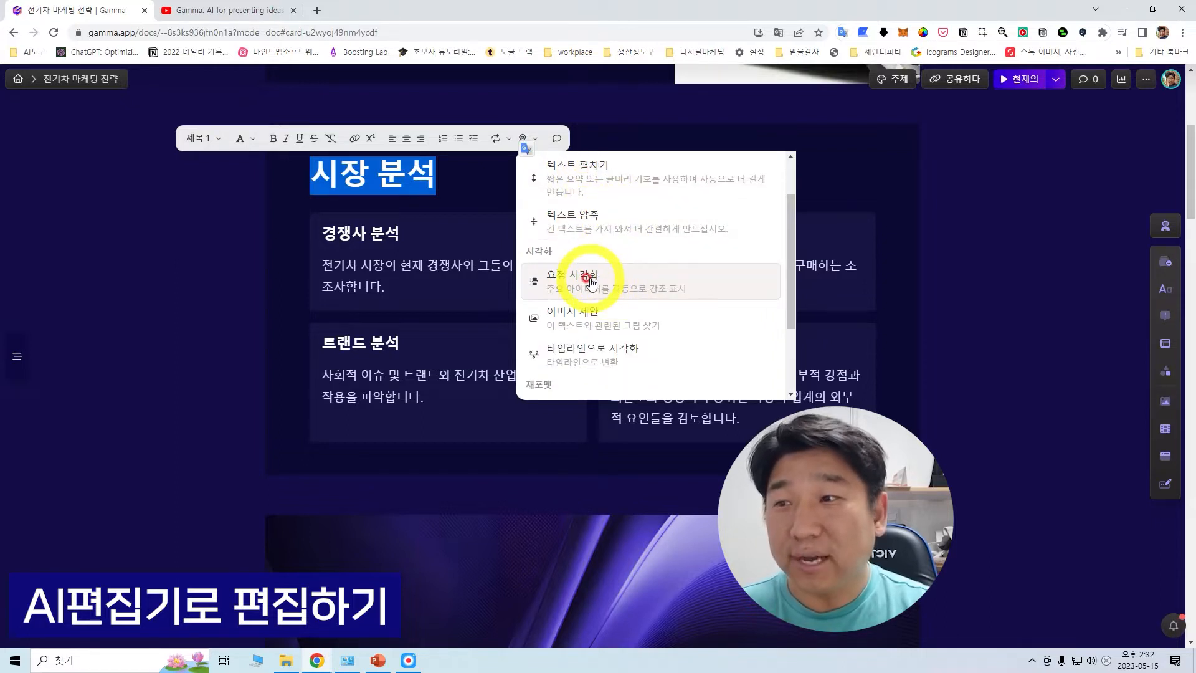
scroll(641, 326, "down", 2)
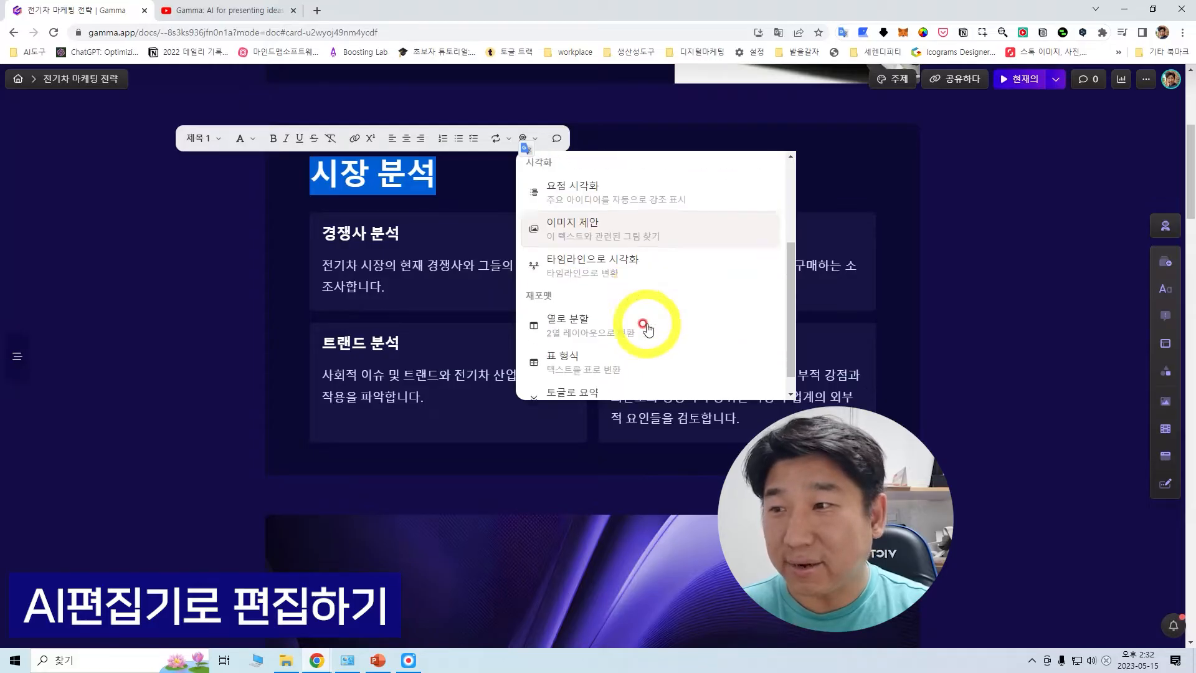
scroll(679, 203, "up", 3)
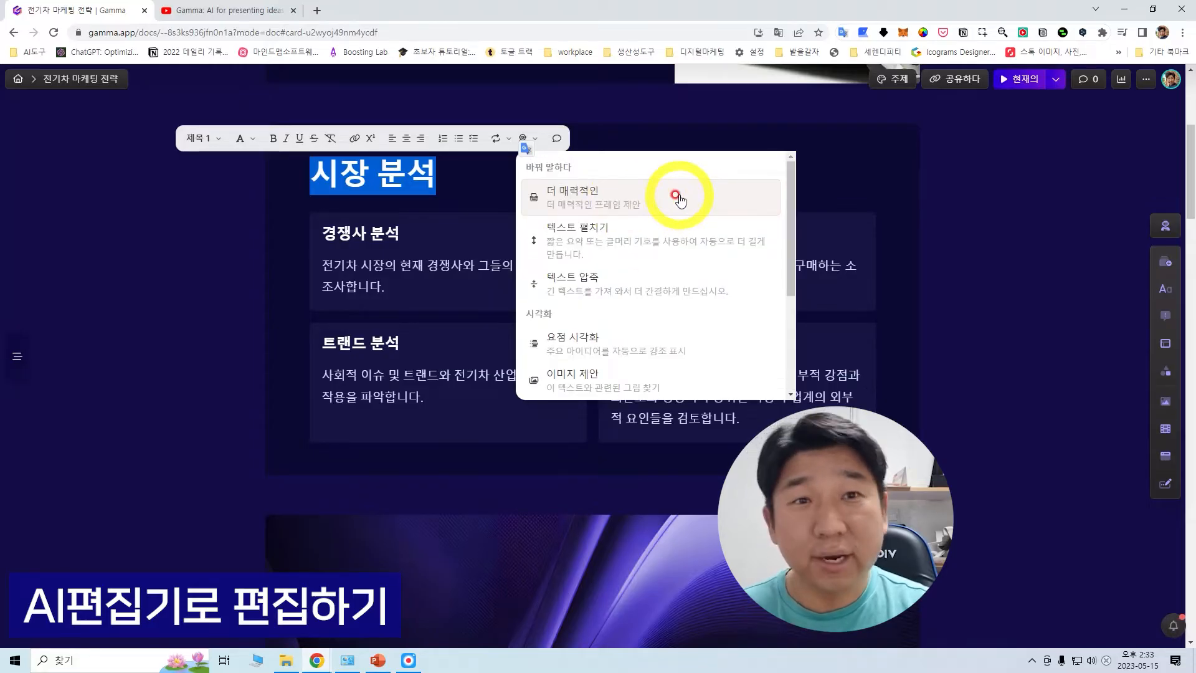
left_click(679, 199)
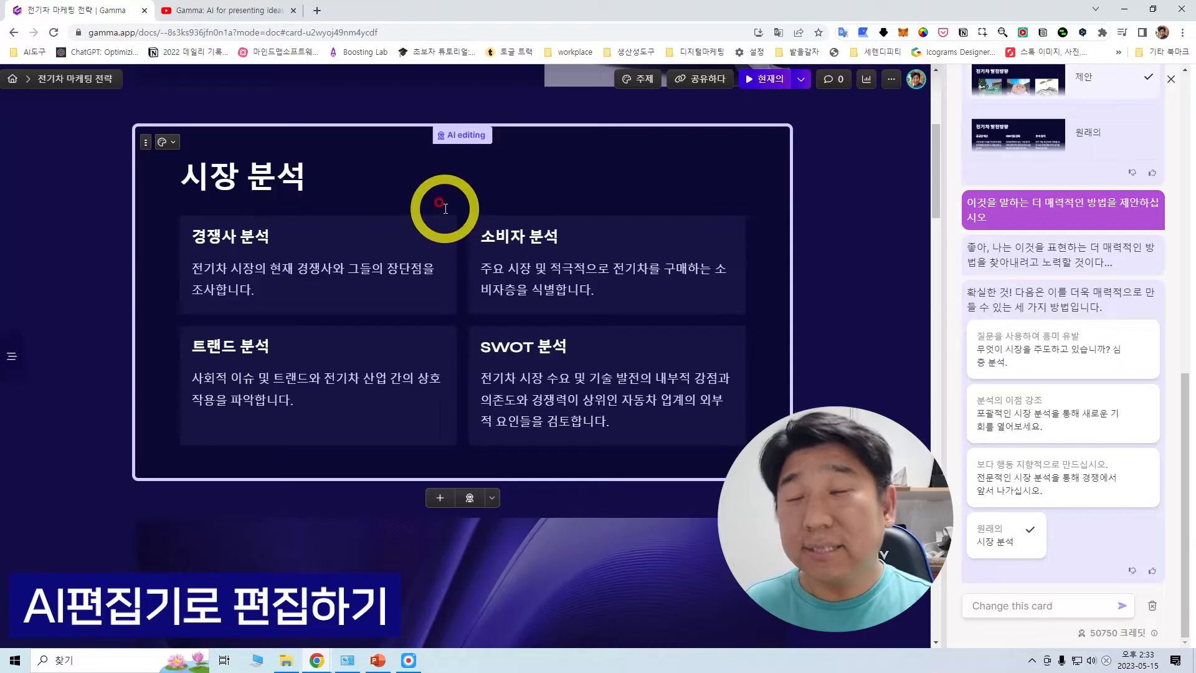
Try the question-style suggestion on the heading, copy its Korean text, and restore the original "시장 분석" heading
left_click(1050, 359)
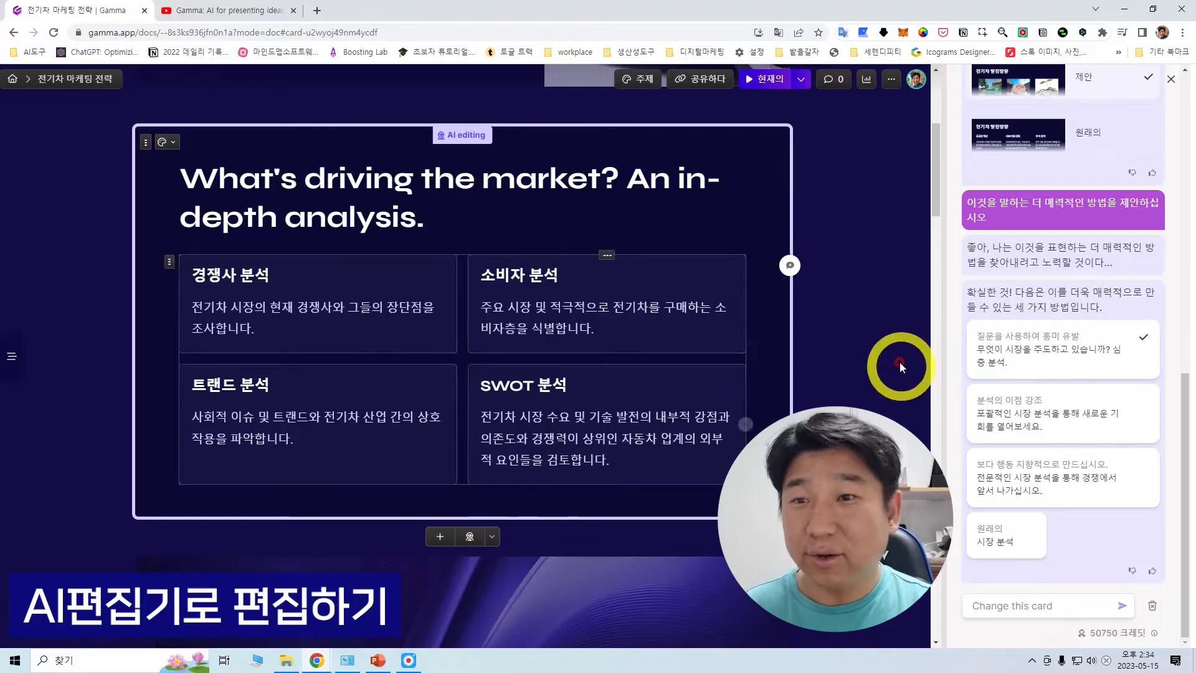
left_click(1003, 546)
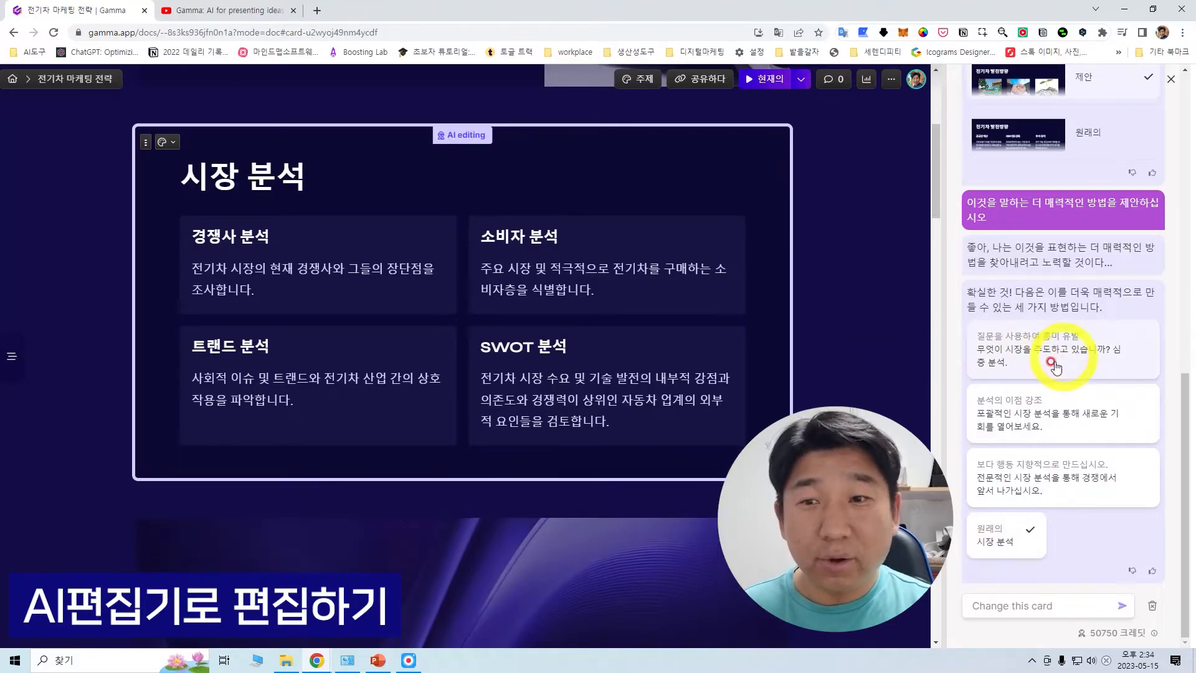
left_click_drag(1013, 366, 981, 362)
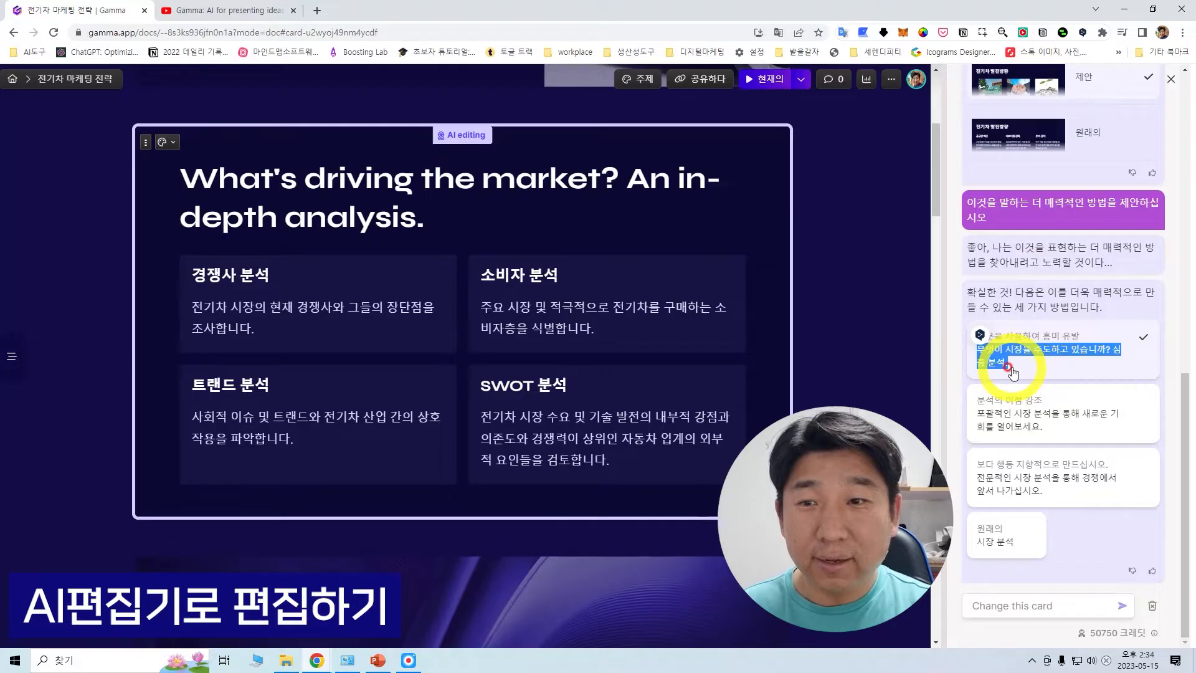
left_click(1037, 548)
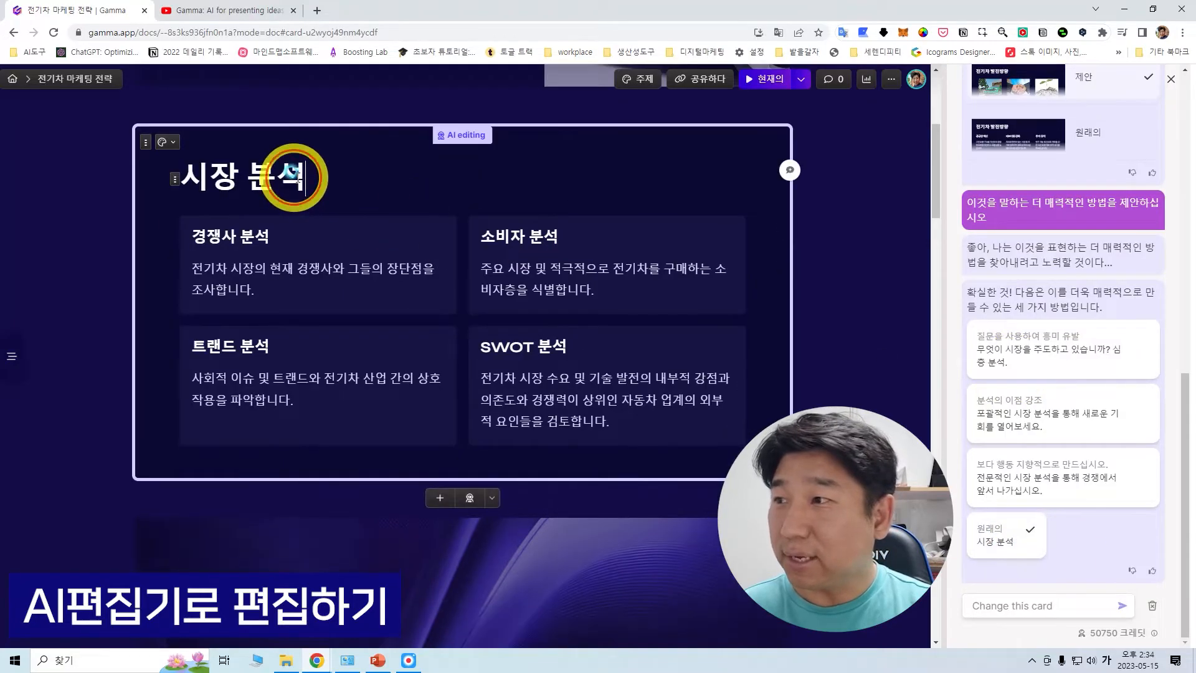
Replace the "시장 분석" heading with "무엇이 시장을 주도하고 있습니까? 심층 분석.", breaking the line before "심층 분석."
left_click_drag(305, 180, 204, 184)
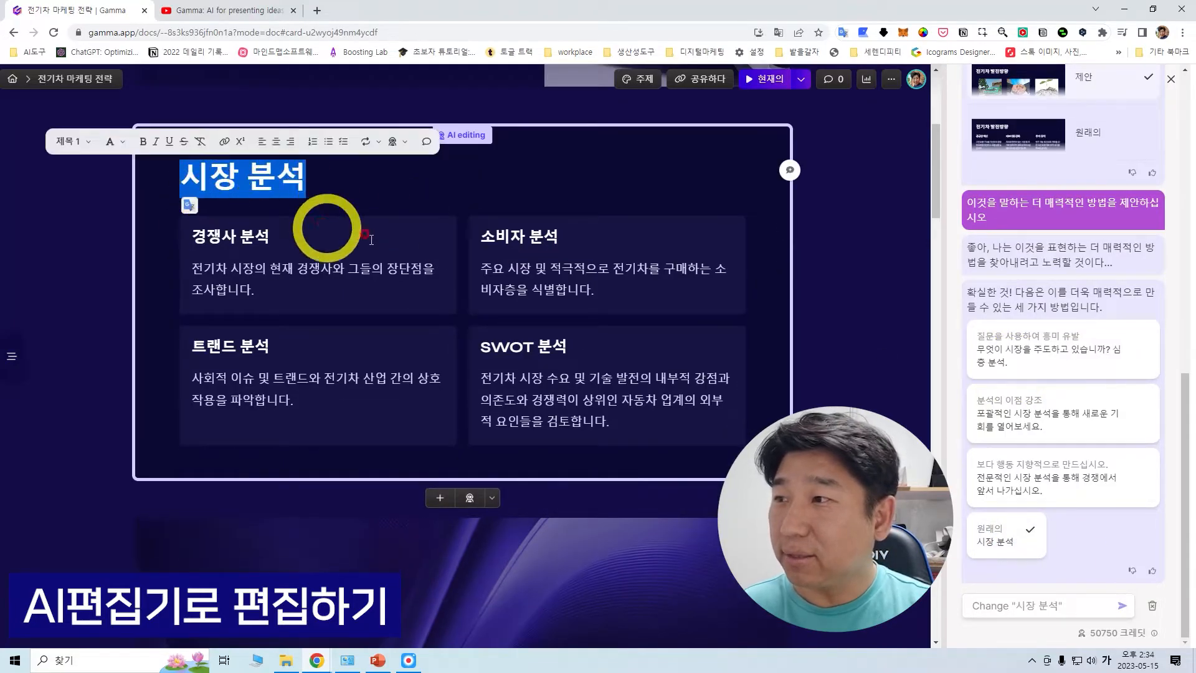
type("무엇이 시장을 주도하고 있습니까? 심층 분석.")
left_click(649, 179)
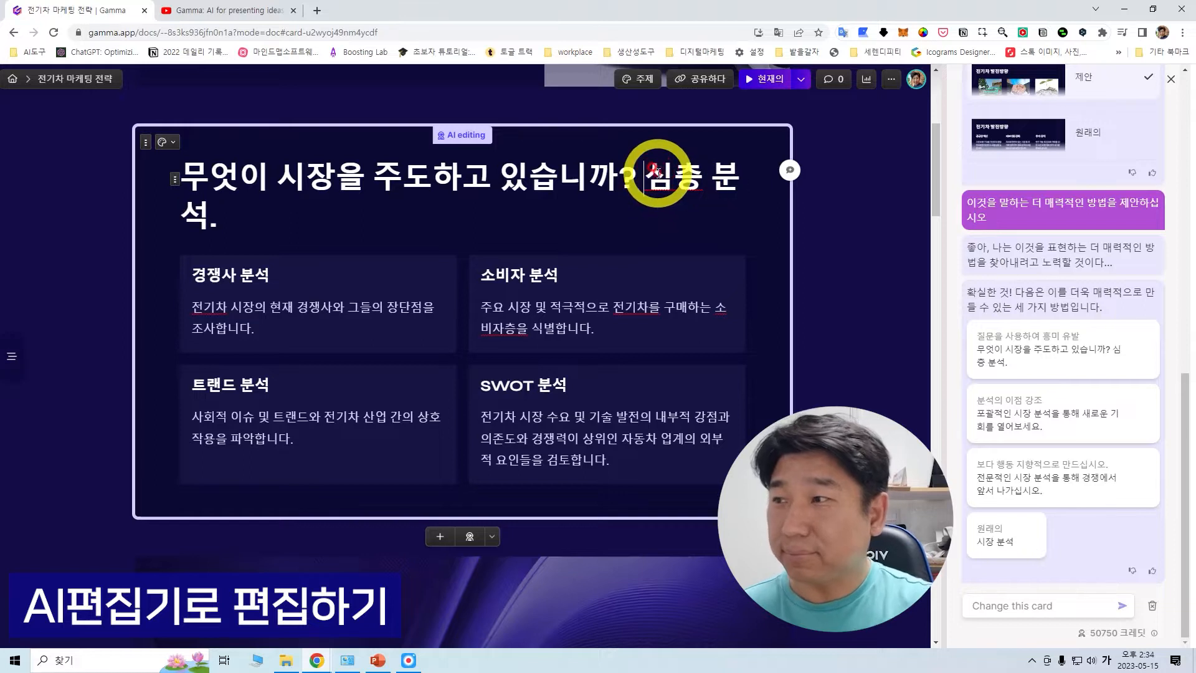
key("Return")
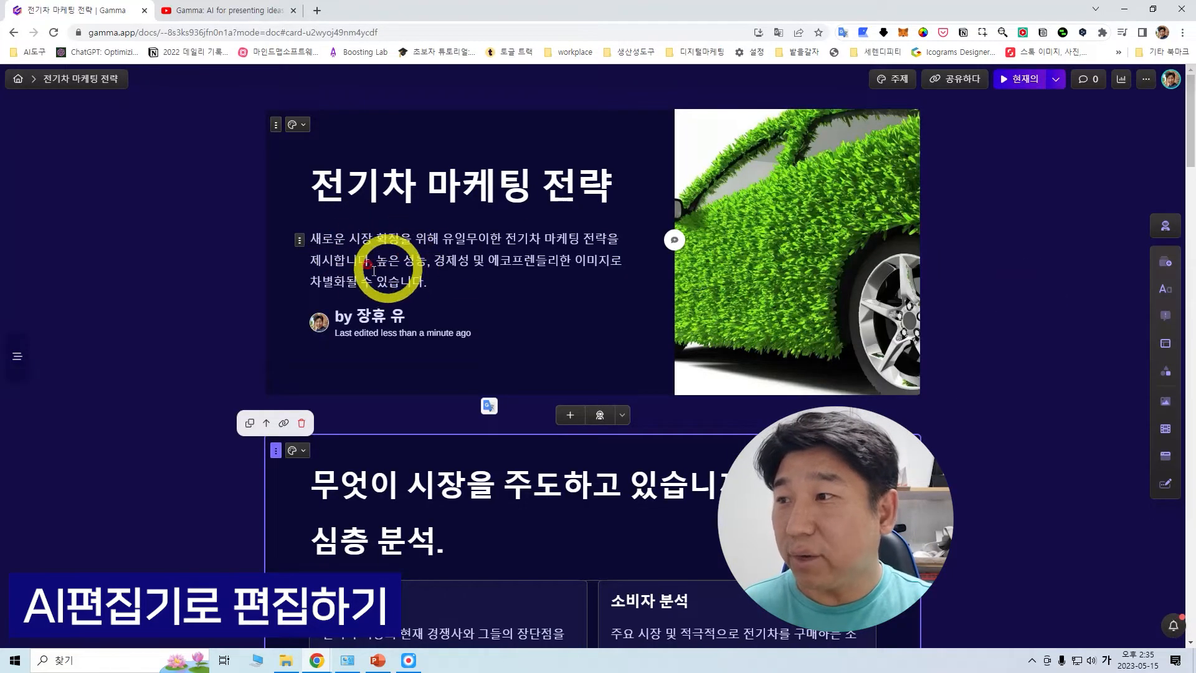
Try expanding the title card's paragraph with the AI option "텍스트 펼치기" and compare the suggestion with the original
left_click(300, 240)
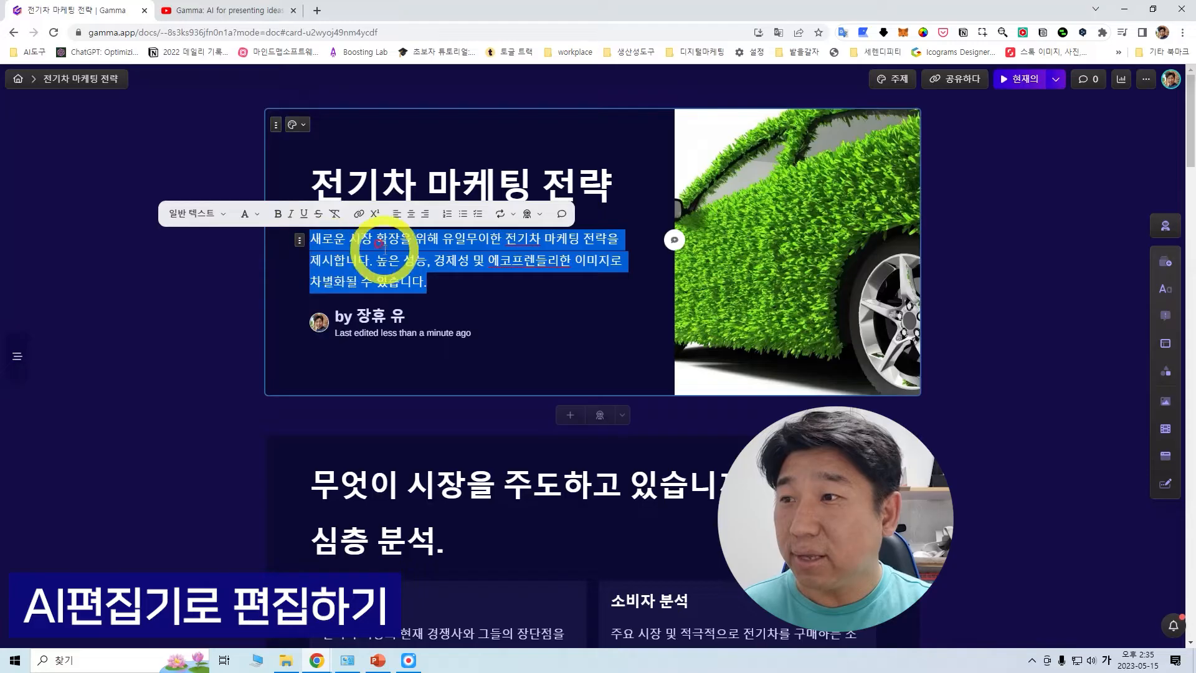
left_click(537, 213)
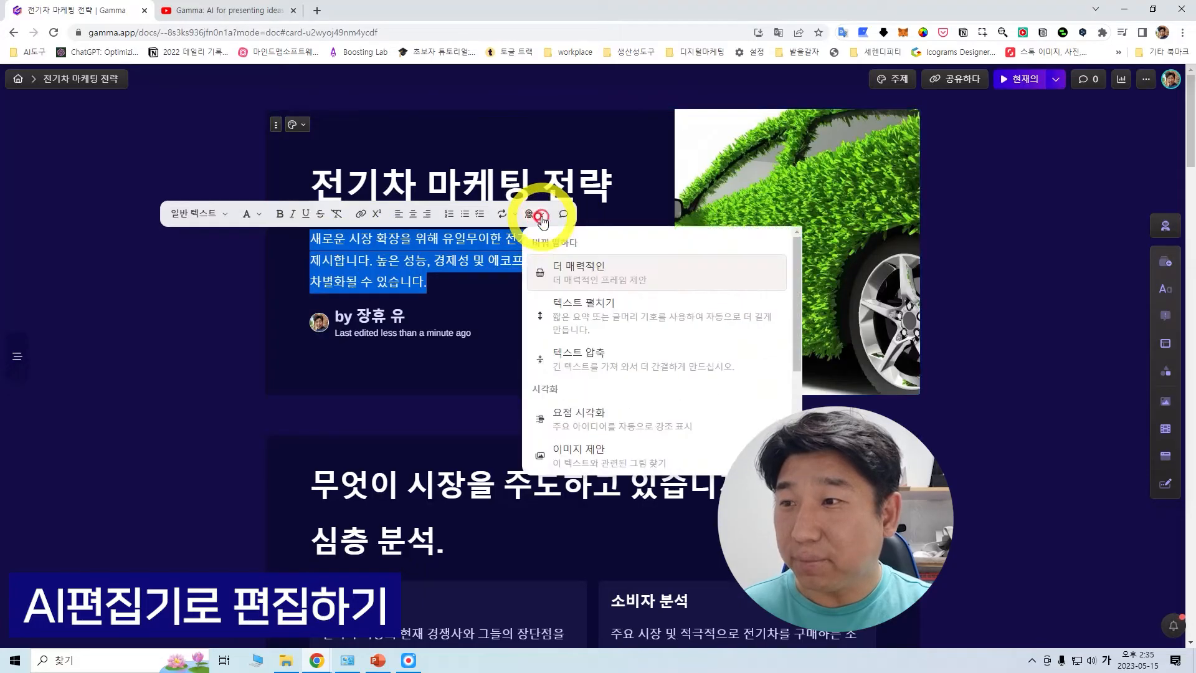
left_click(614, 319)
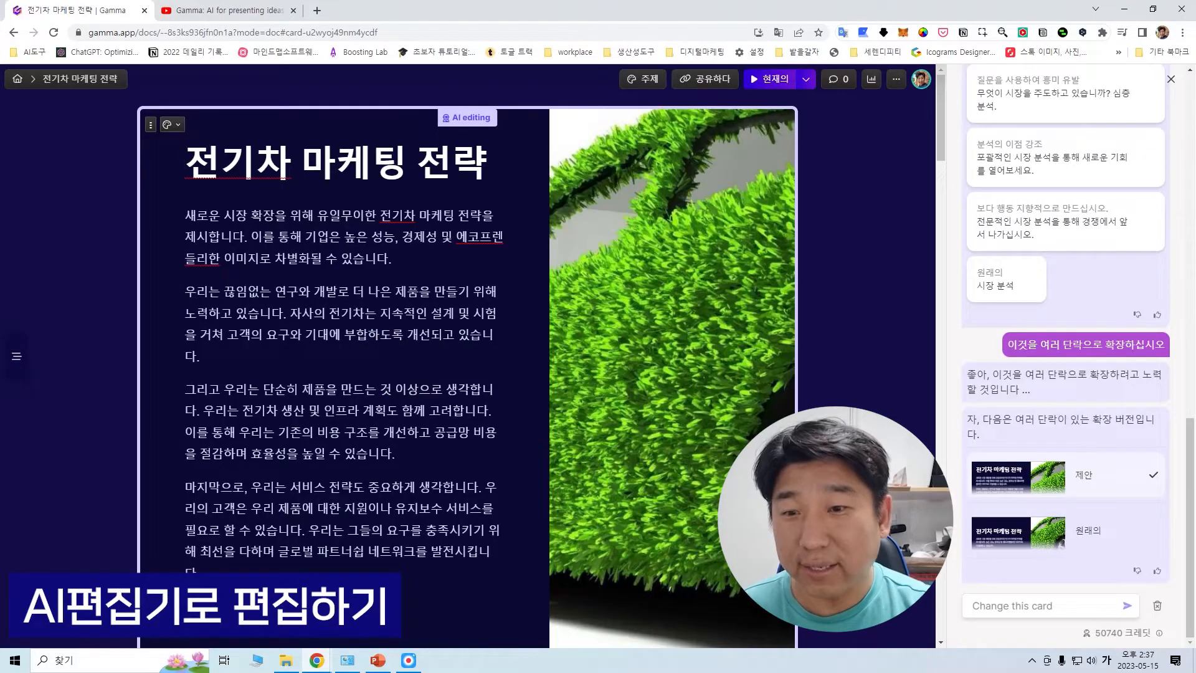
left_click(1014, 528)
left_click(1078, 480)
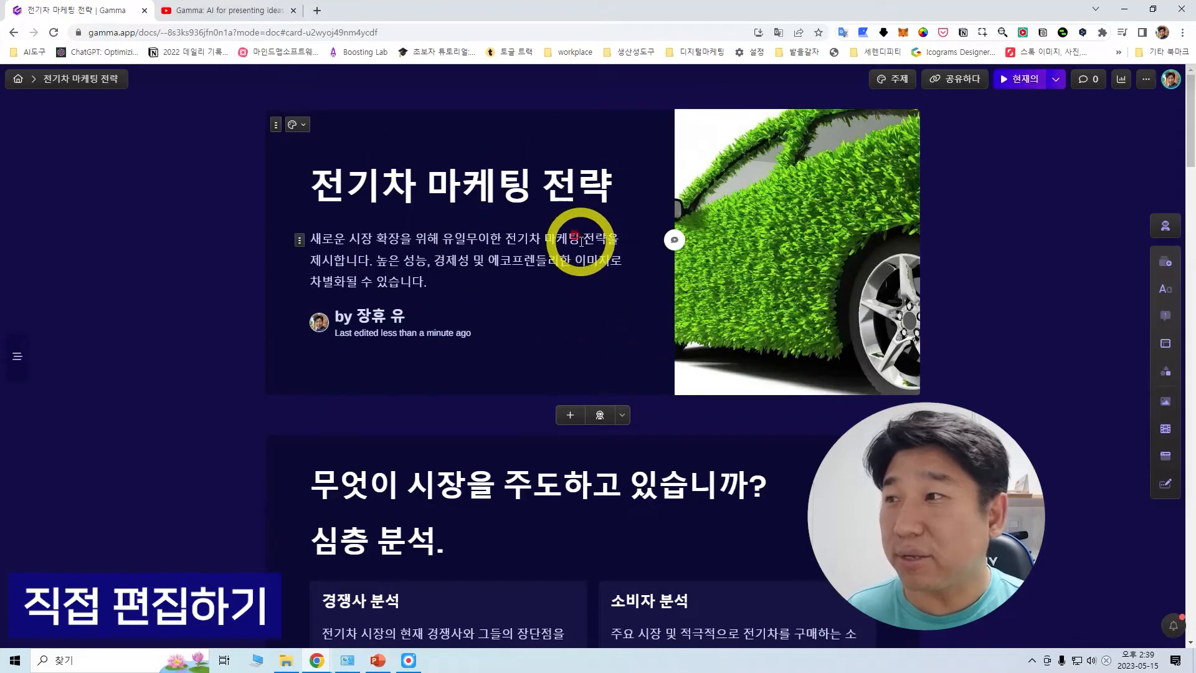
Duplicate the title card and delete the duplicate
left_click(276, 127)
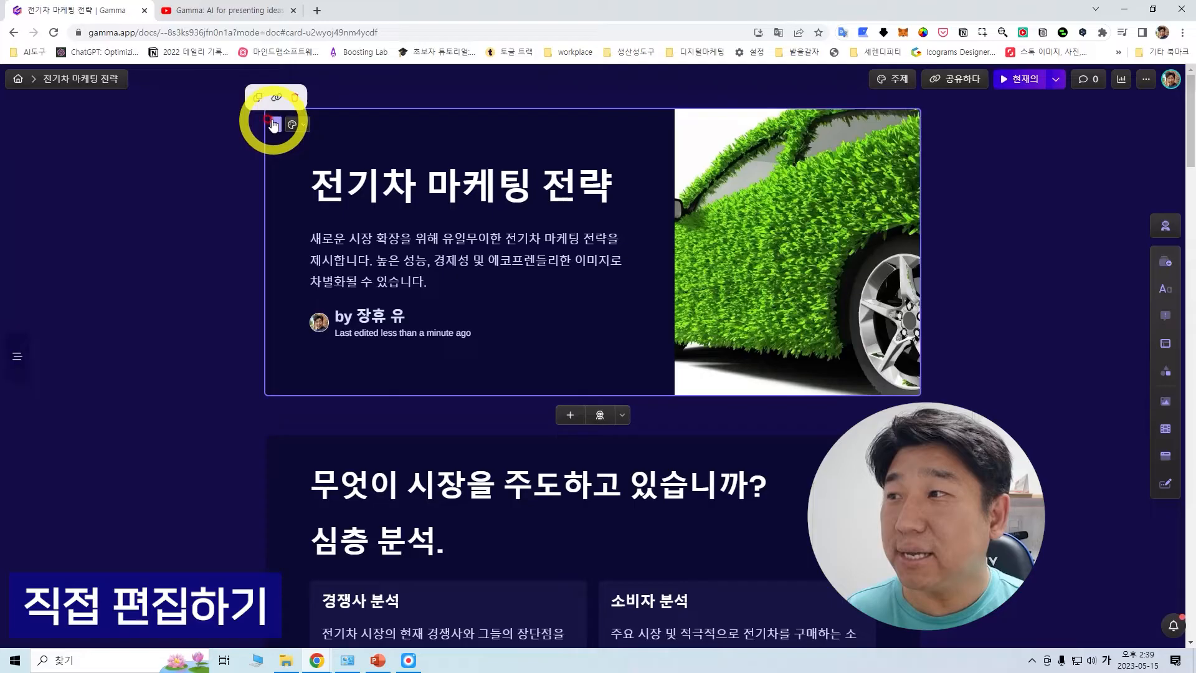
left_click(260, 100)
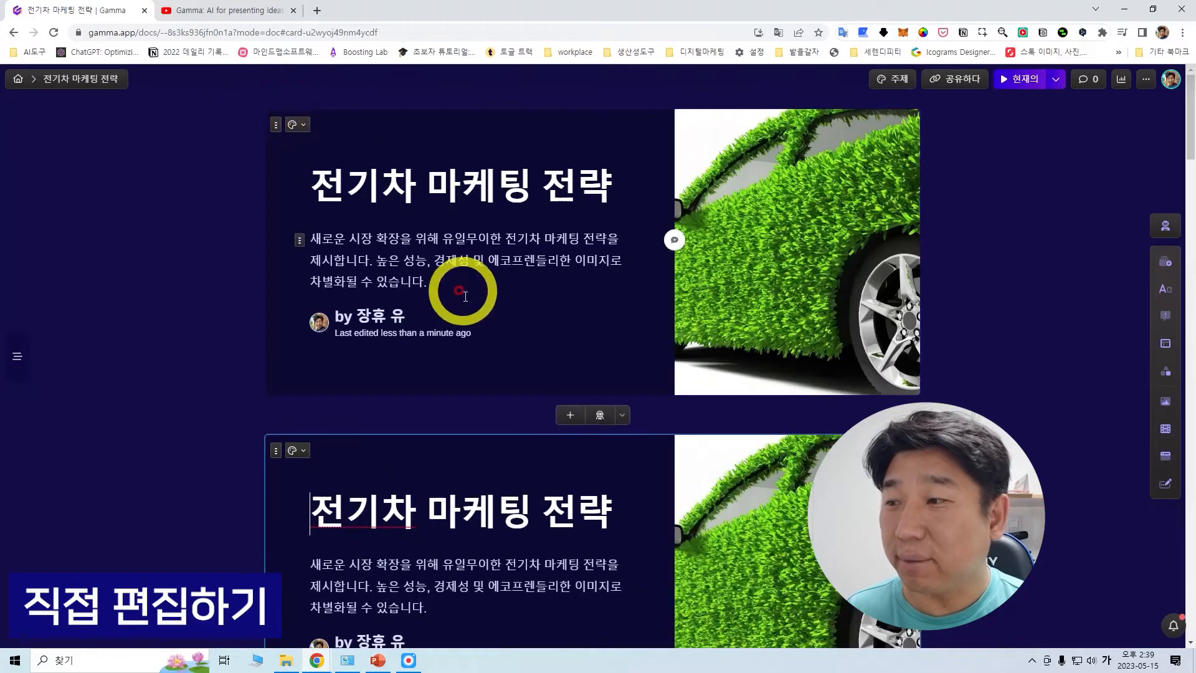
left_click(276, 328)
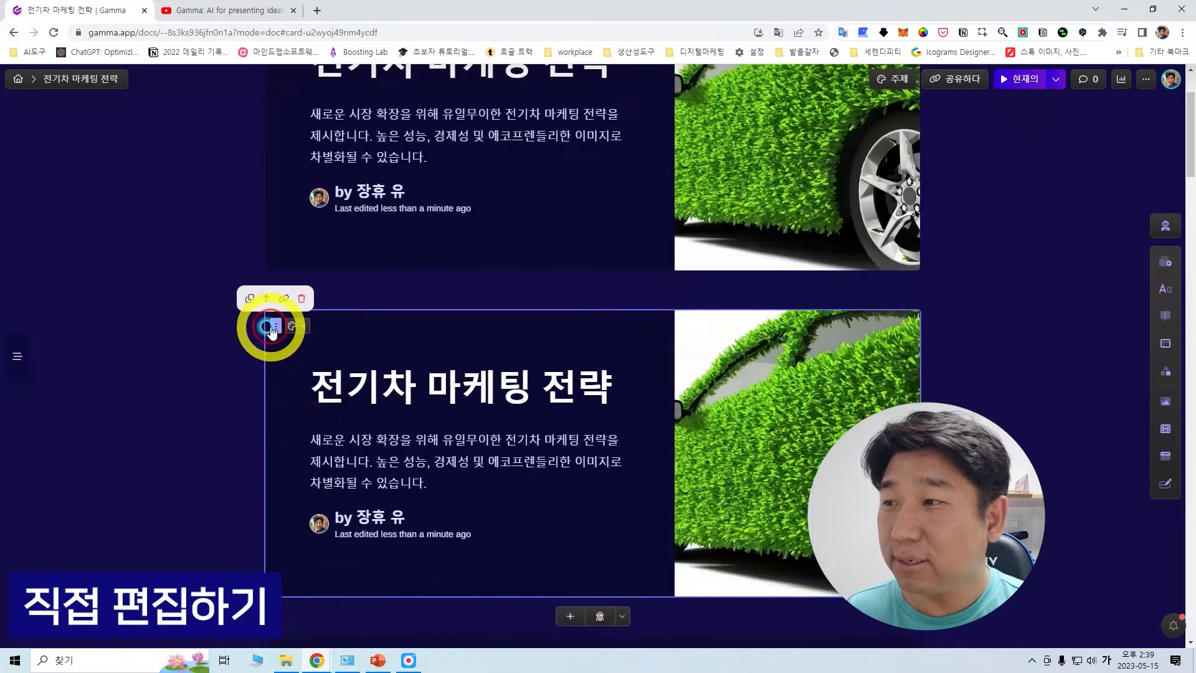
left_click(304, 299)
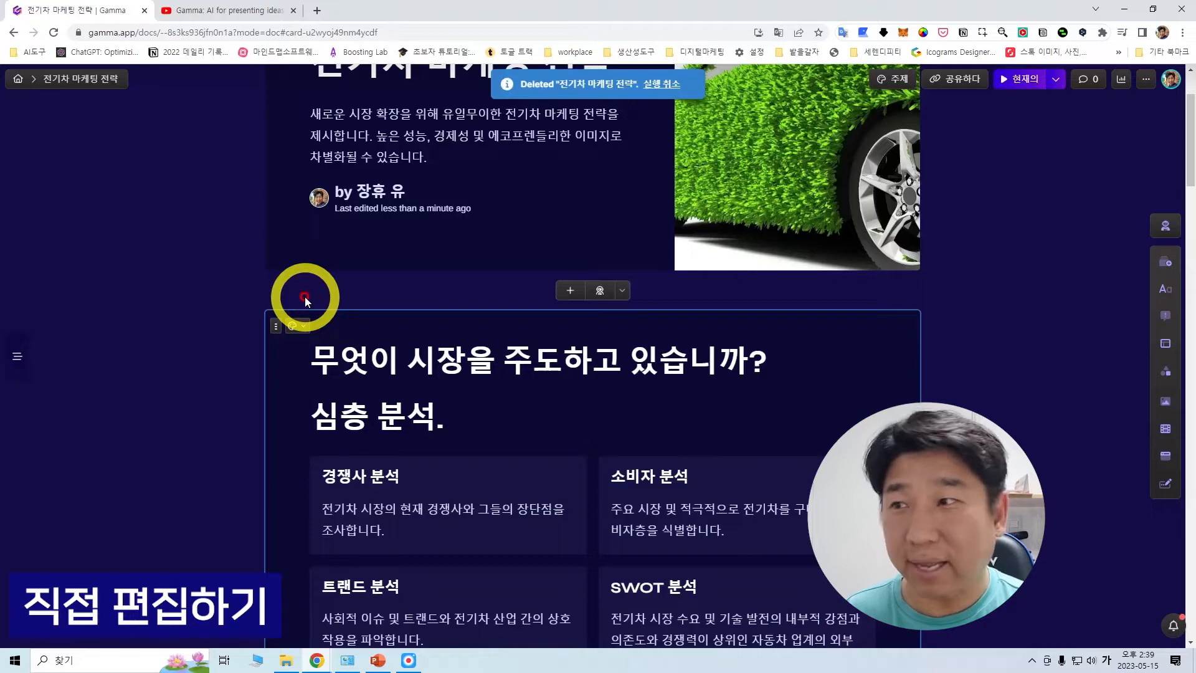
scroll(566, 216, "up", 2)
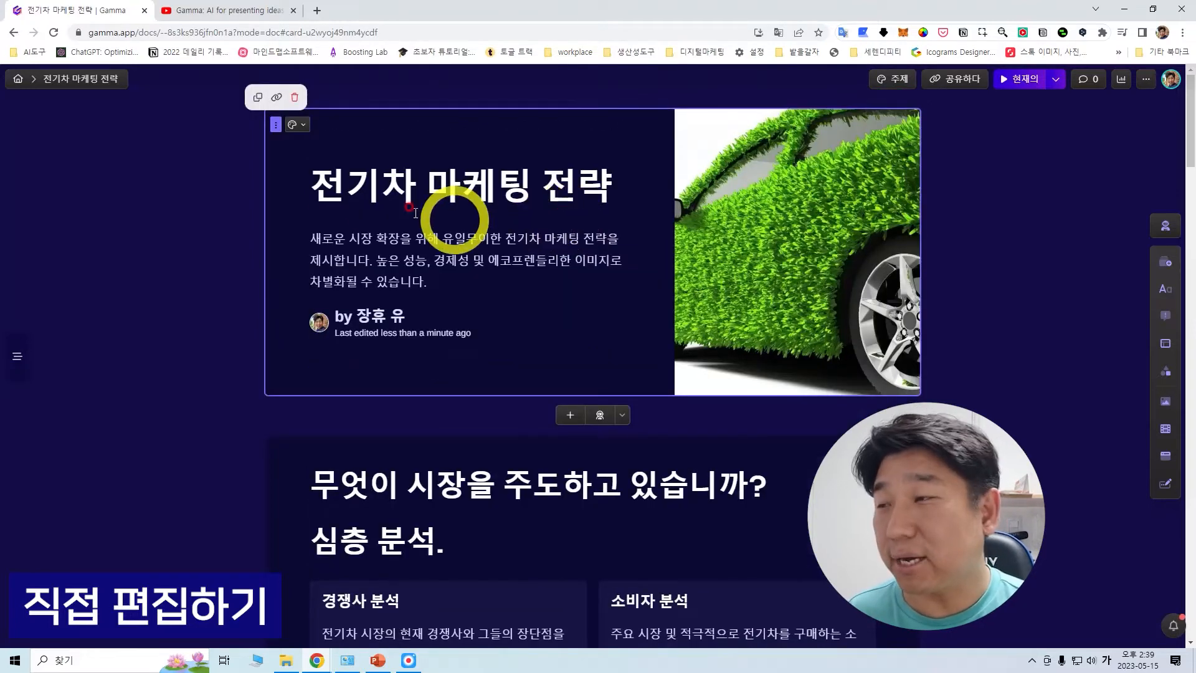
Try the title card's layouts without an image and with it above or beside the text, and apply the full background image layout
left_click(297, 125)
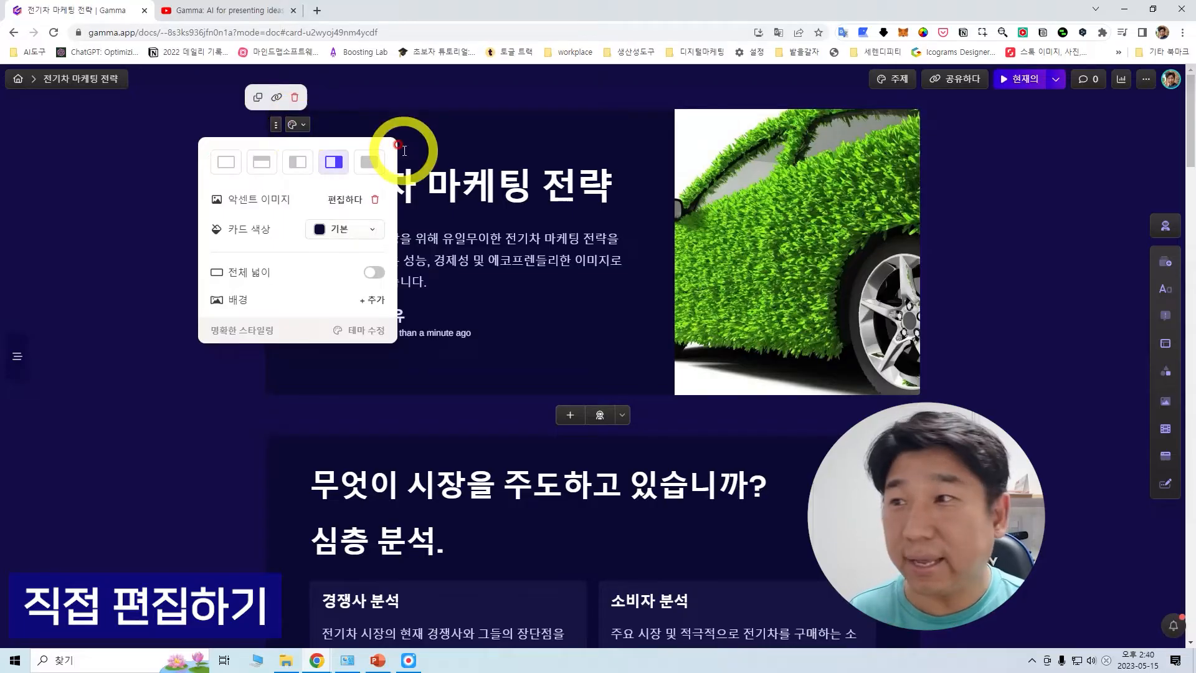
left_click(224, 164)
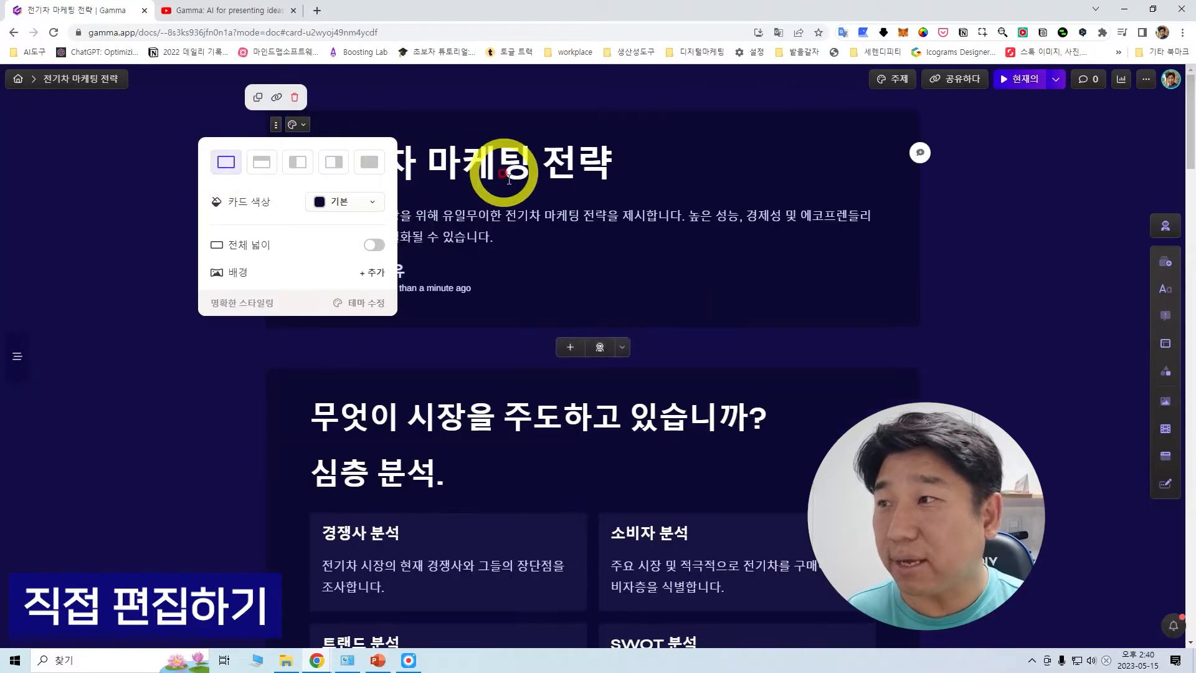
left_click(260, 163)
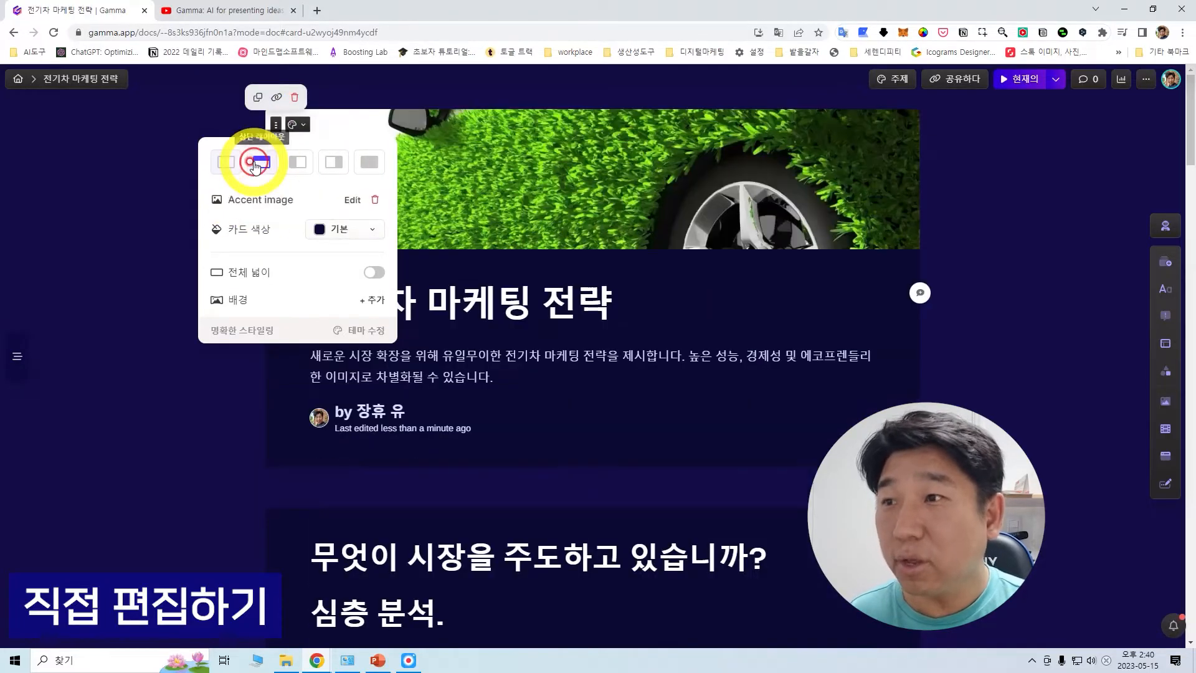
left_click(298, 162)
left_click(339, 167)
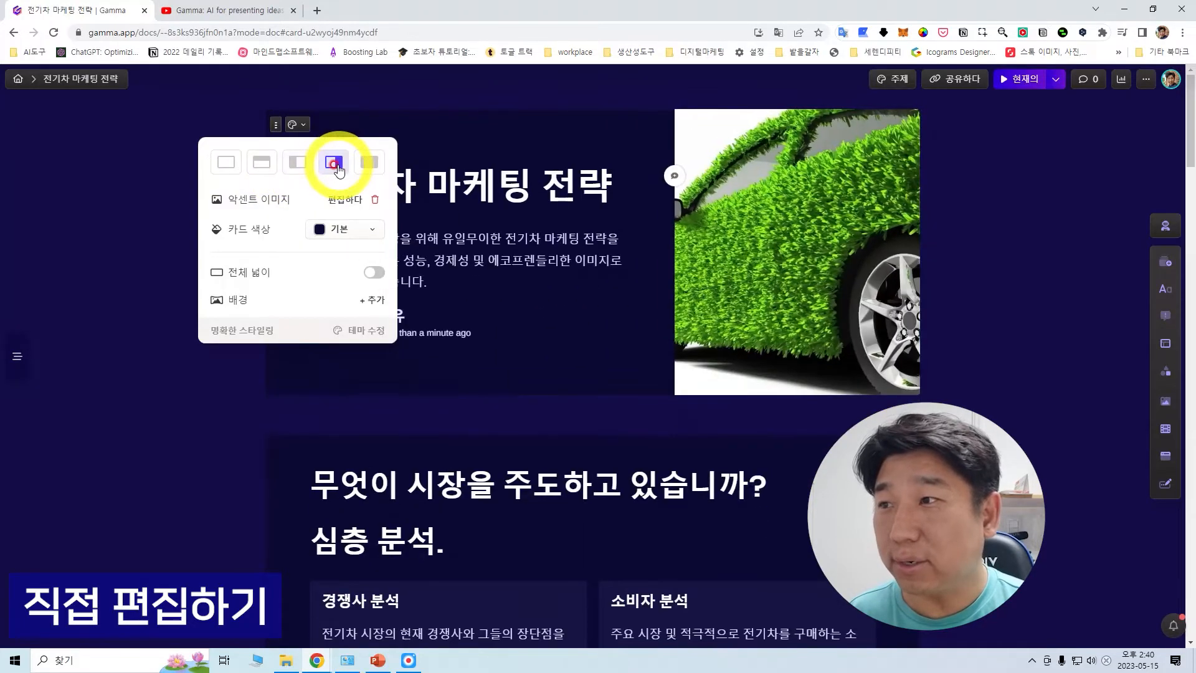
left_click(367, 168)
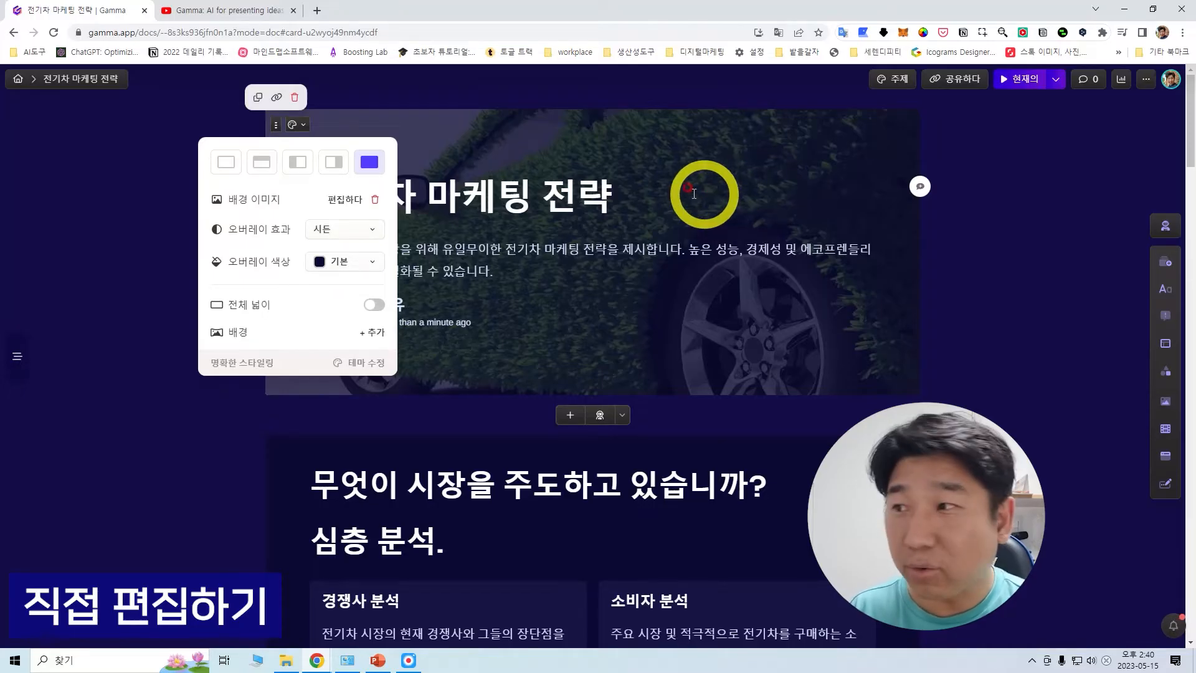
Compare the overlay effects "희게 센", "시든" and "분명한" on the title card's background image, and set it back to "시든"
left_click(360, 239)
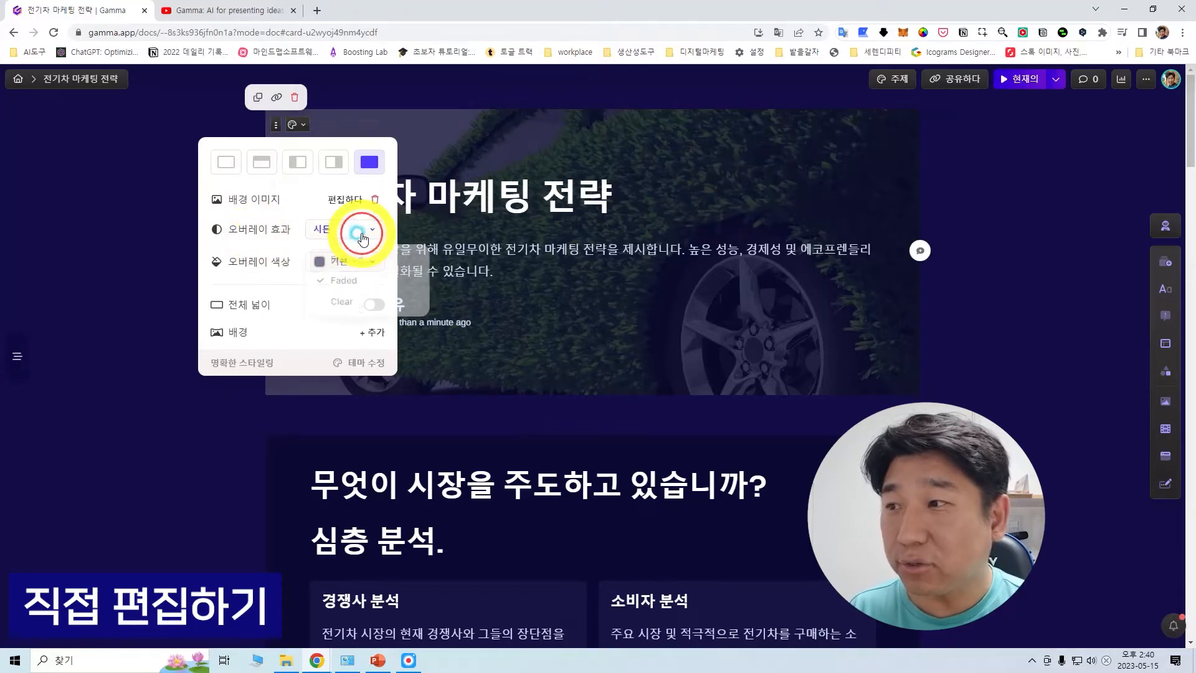
left_click(356, 262)
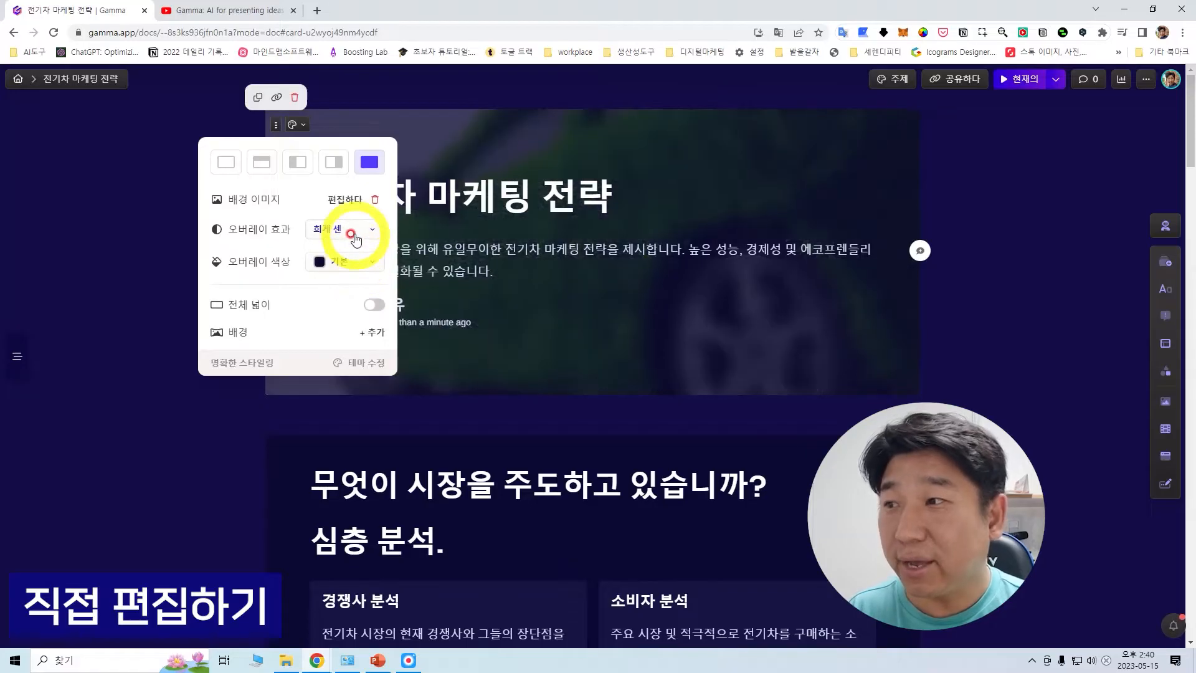
left_click(355, 231)
left_click(356, 274)
left_click(353, 234)
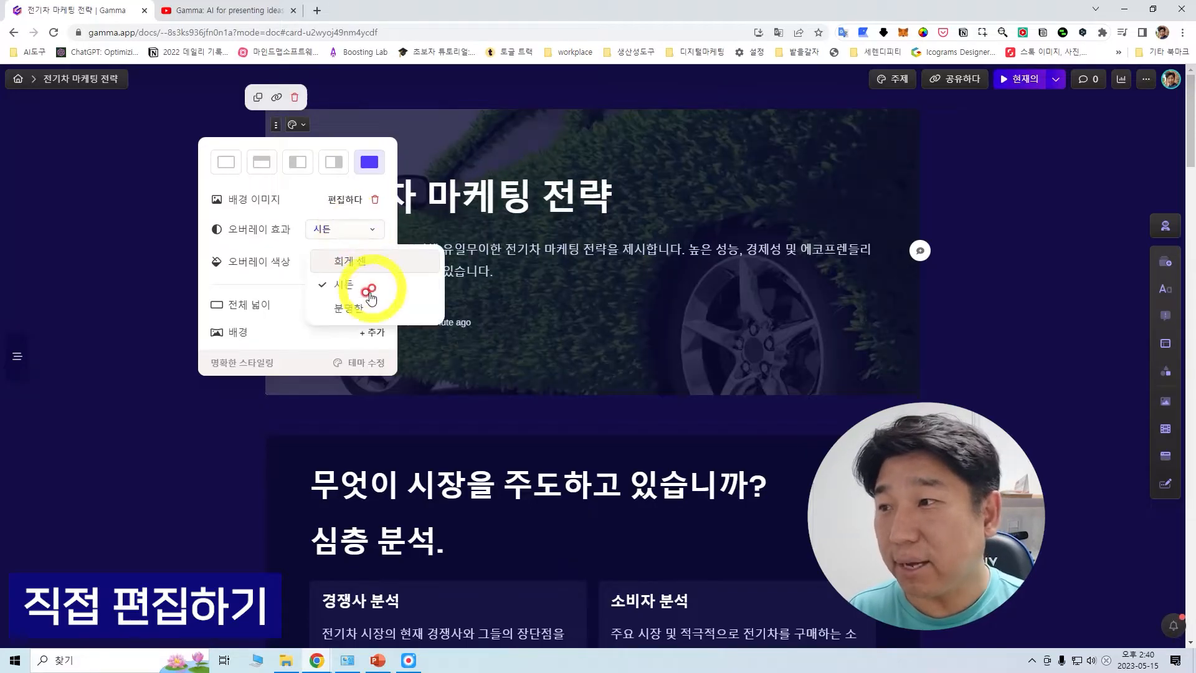
left_click(355, 302)
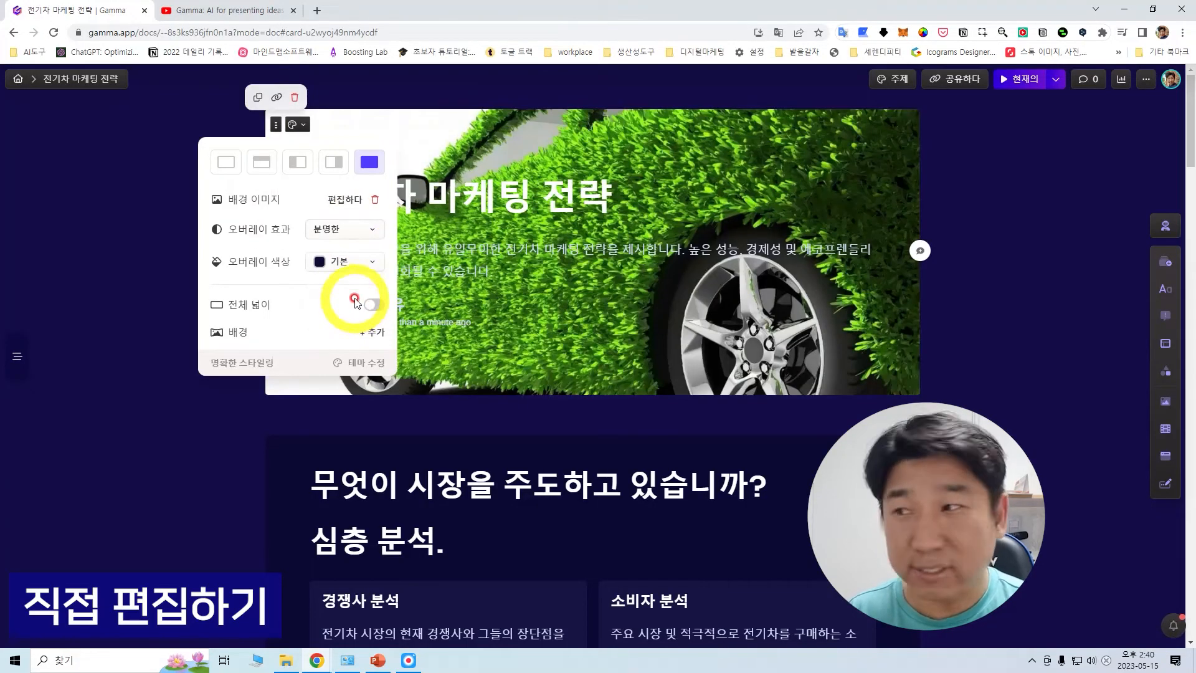
left_click(337, 201)
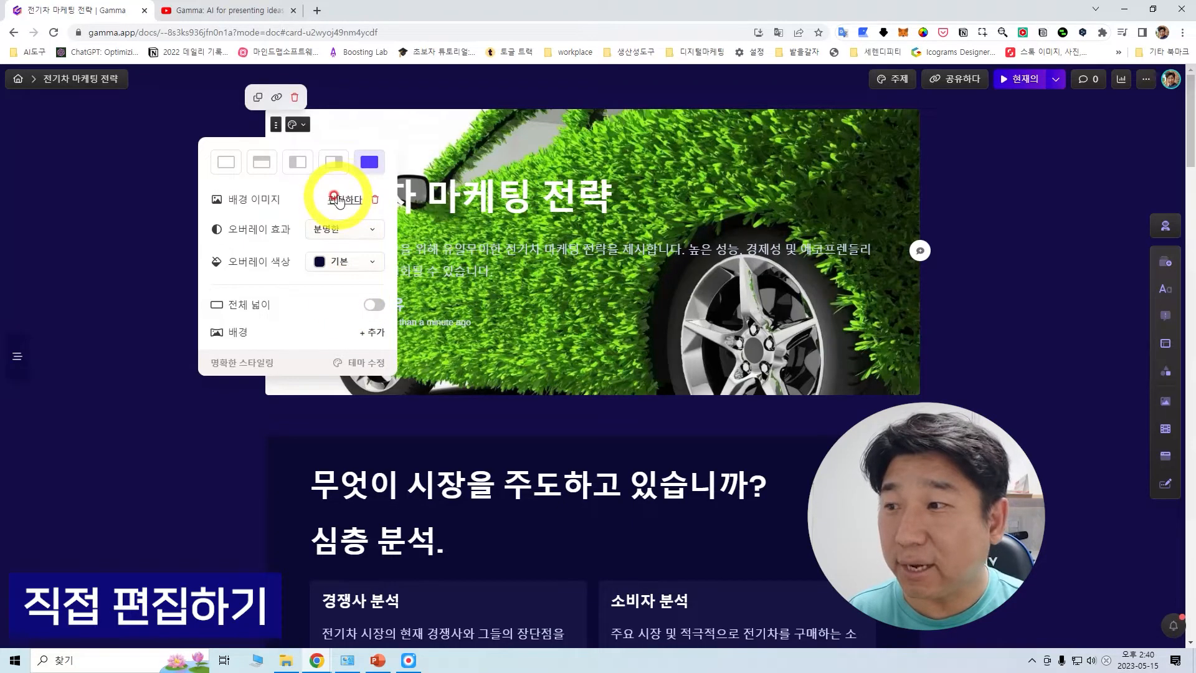
left_click(346, 232)
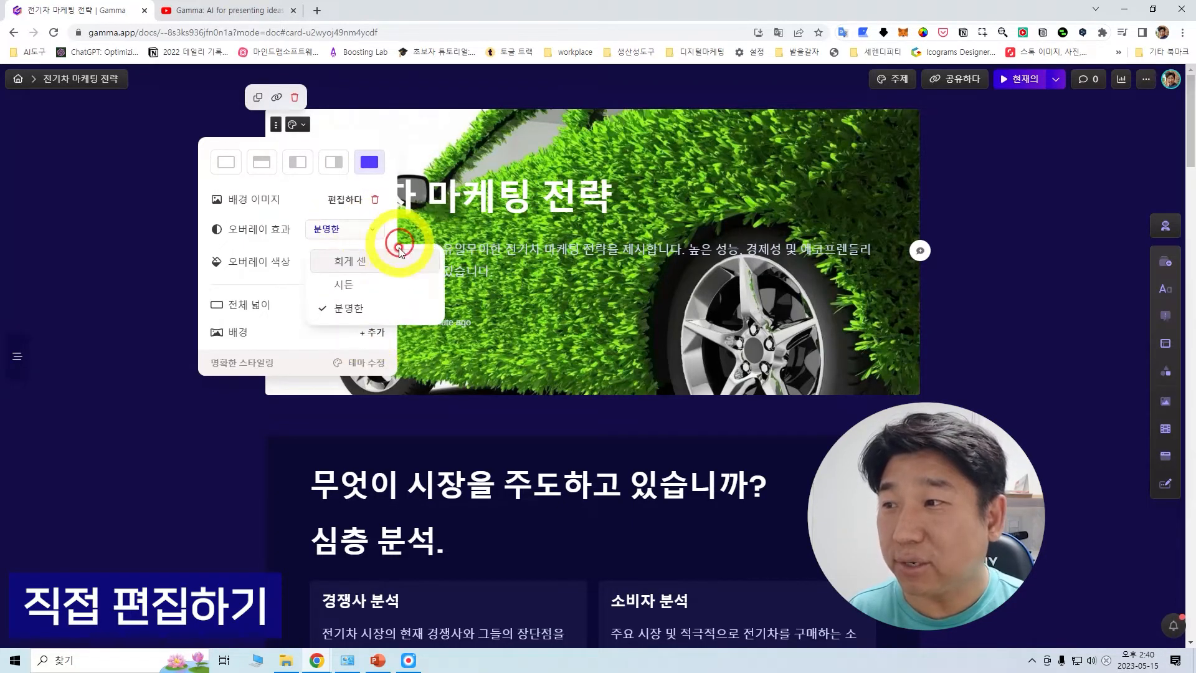
left_click(355, 285)
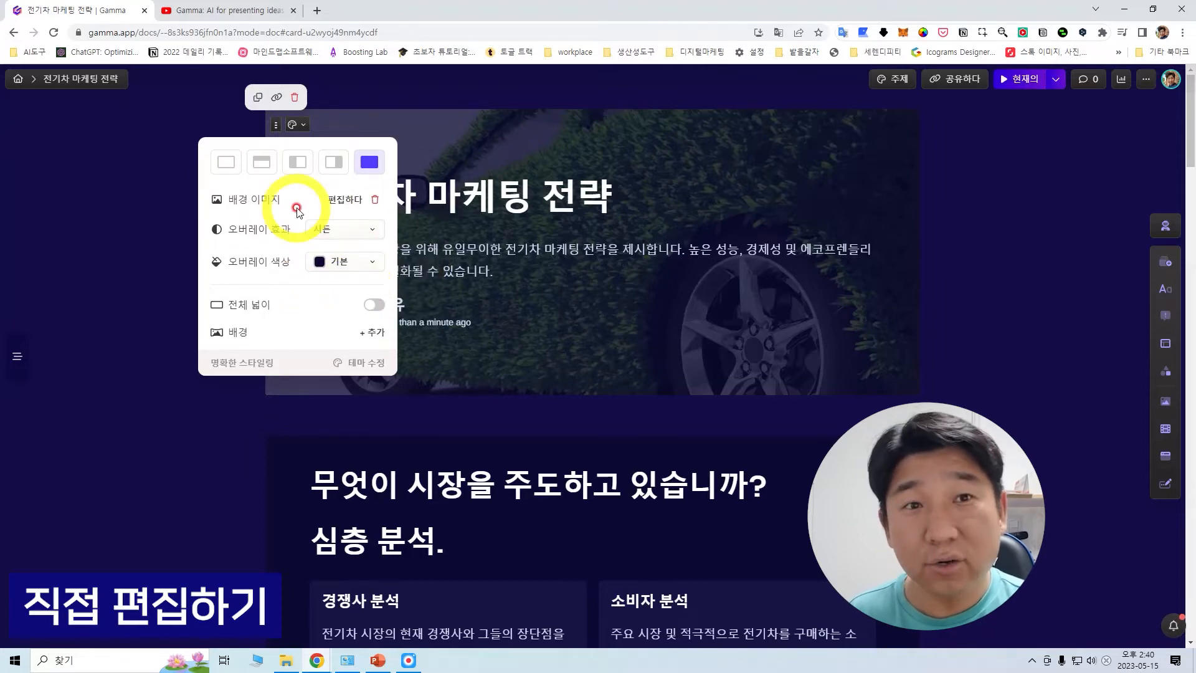
Show the page in its original language to check the card styling labels, return to the Korean translation and close the styling options
left_click(778, 32)
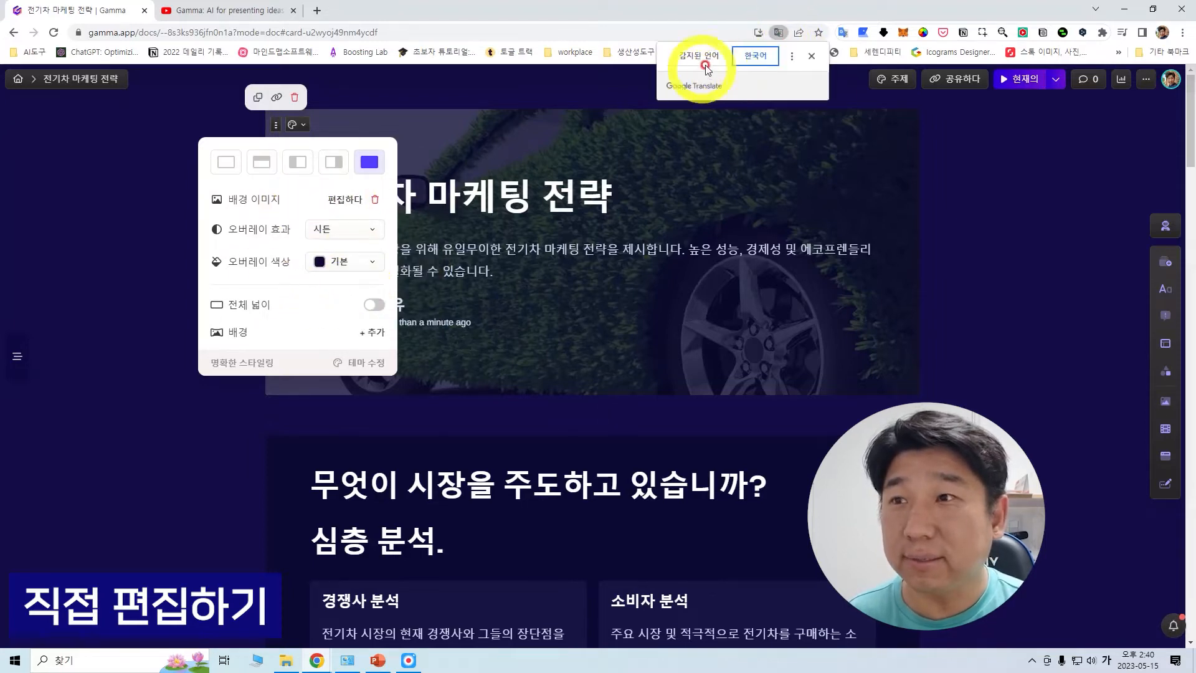
left_click(699, 69)
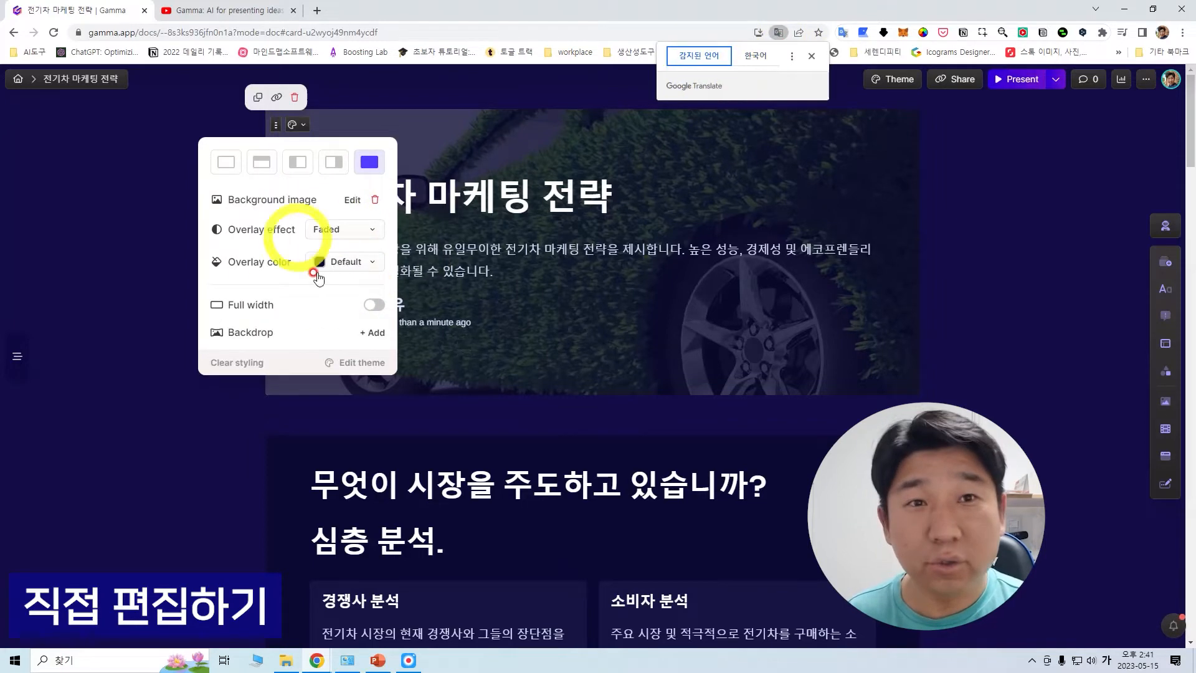
left_click(755, 60)
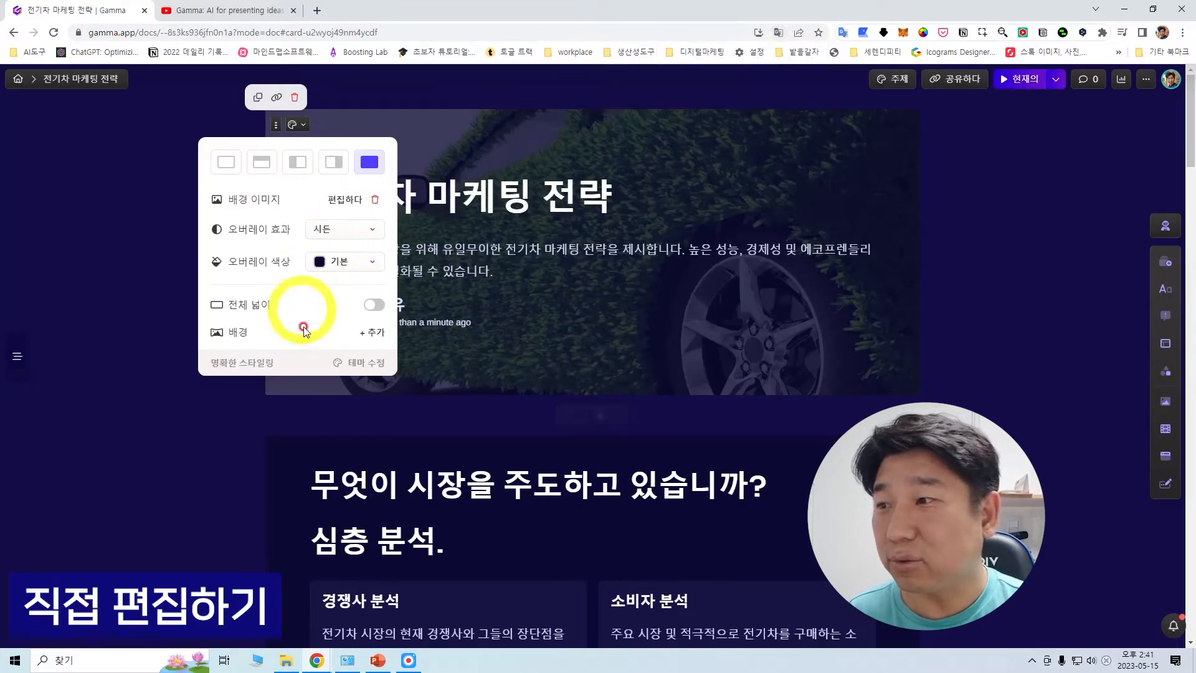
left_click(156, 335)
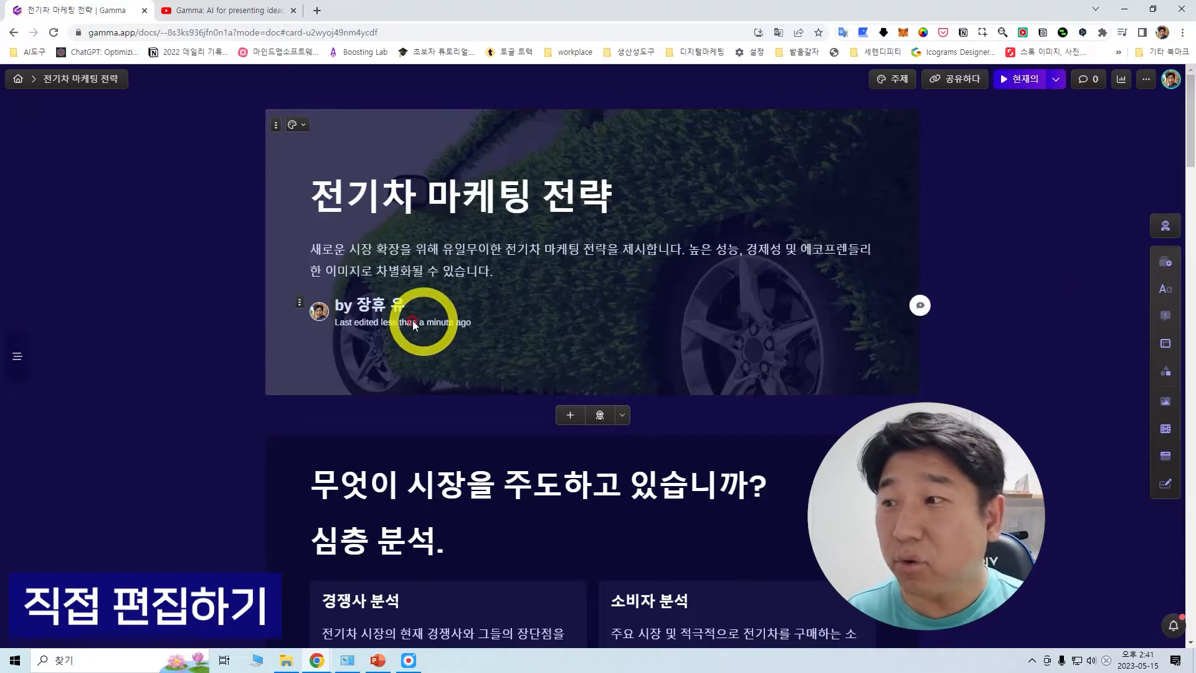
Delete the author block from the title card
left_click(299, 302)
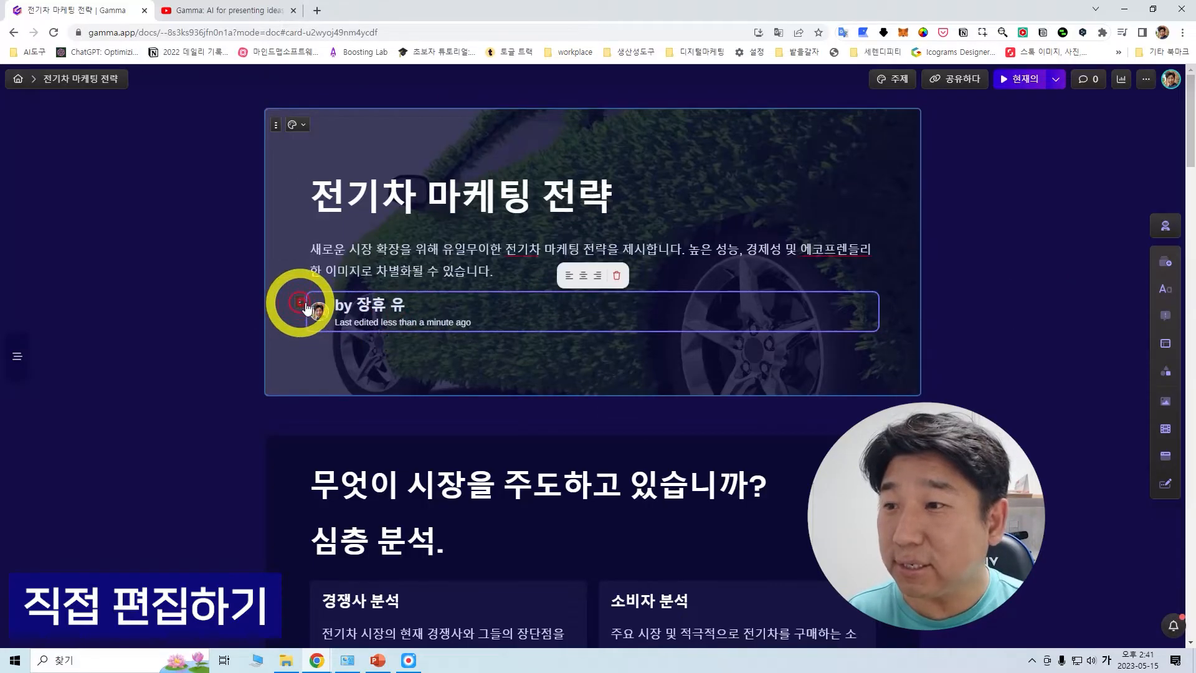
left_click(623, 280)
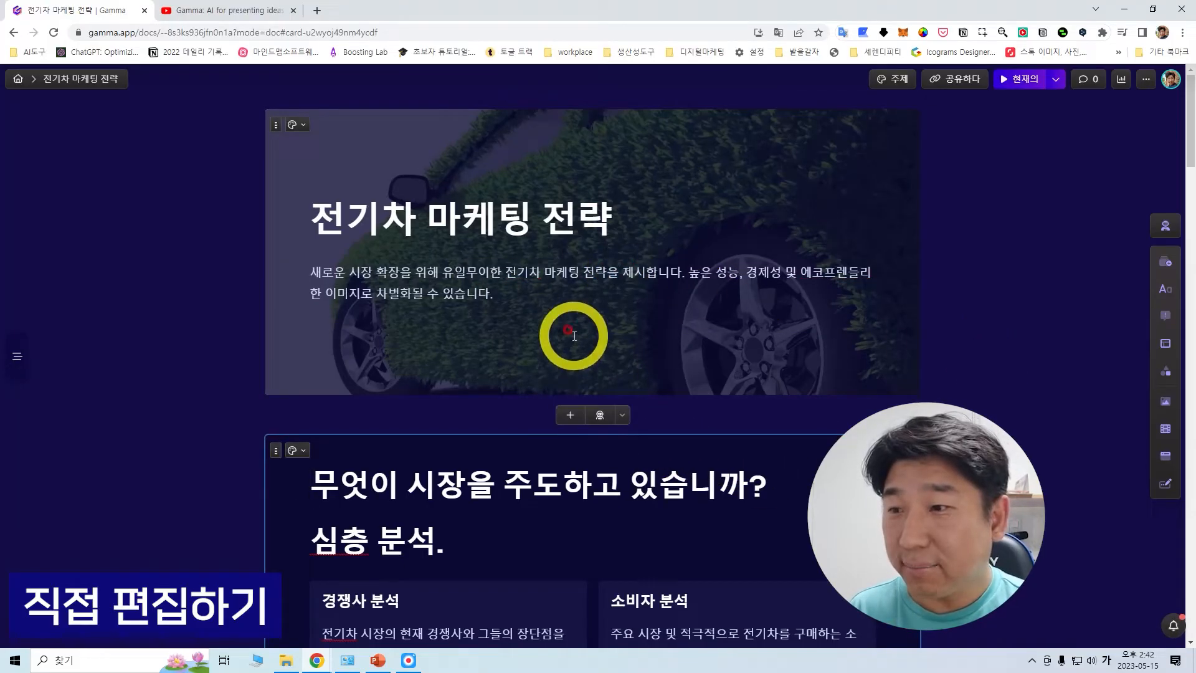
Add a new card directly below the title card and give it the layout with an image above the text
left_click(569, 415)
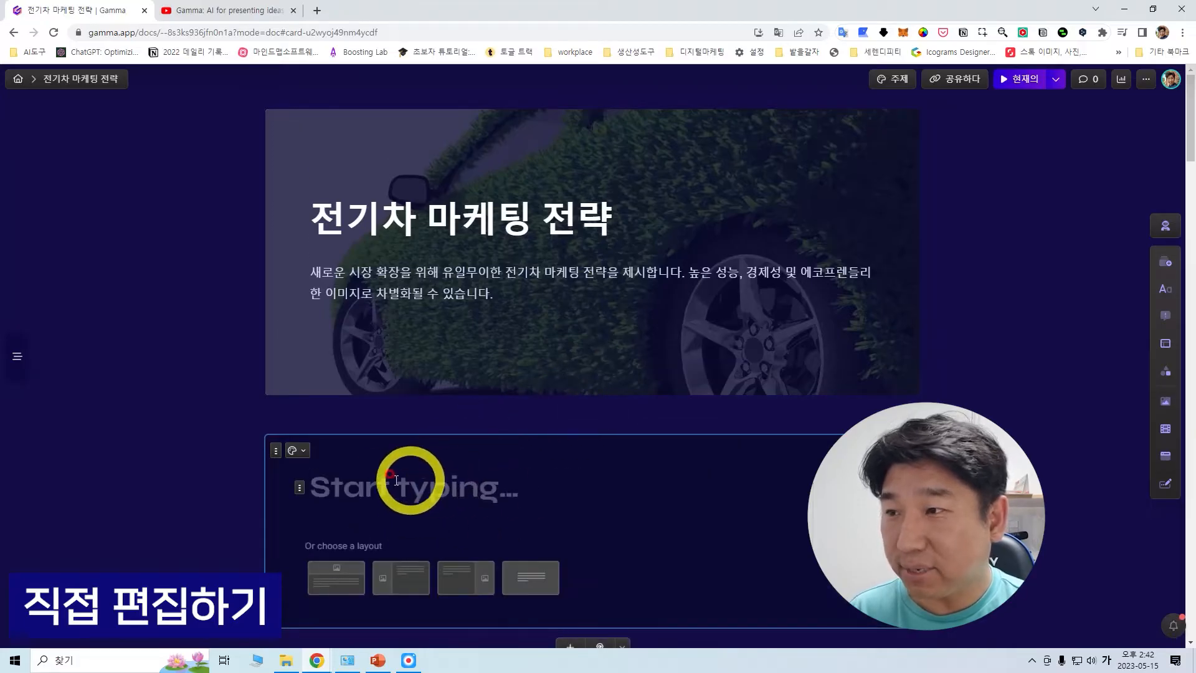
scroll(964, 407, "down", 1)
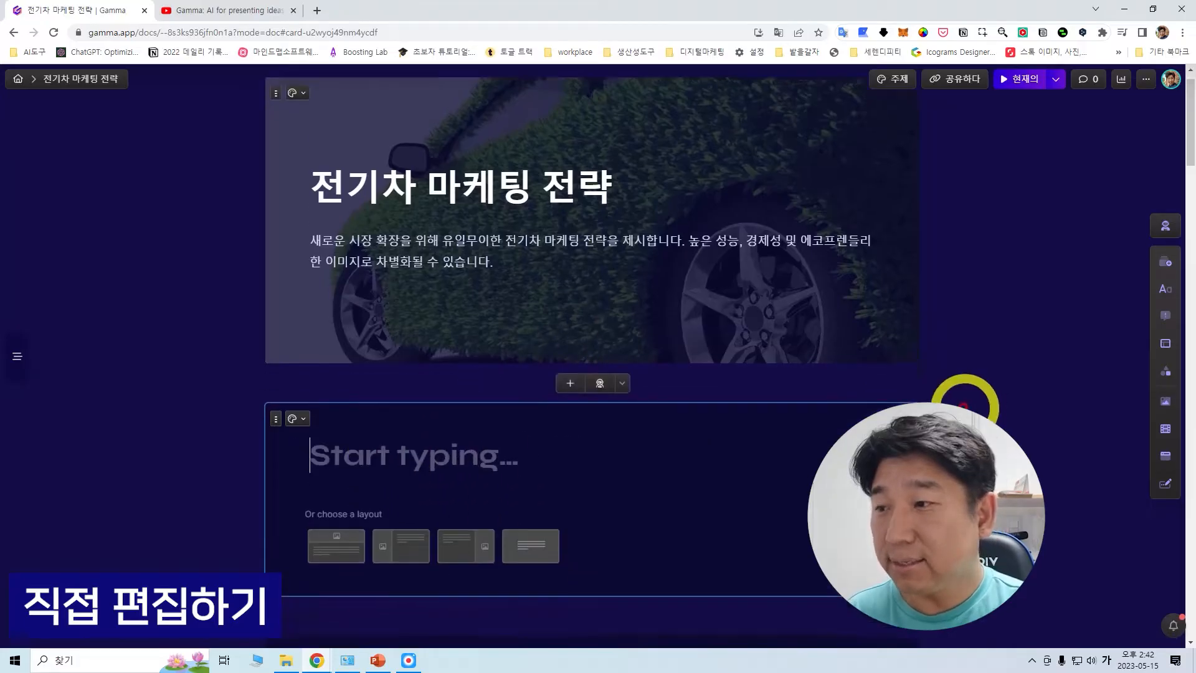
scroll(965, 408, "down", 1)
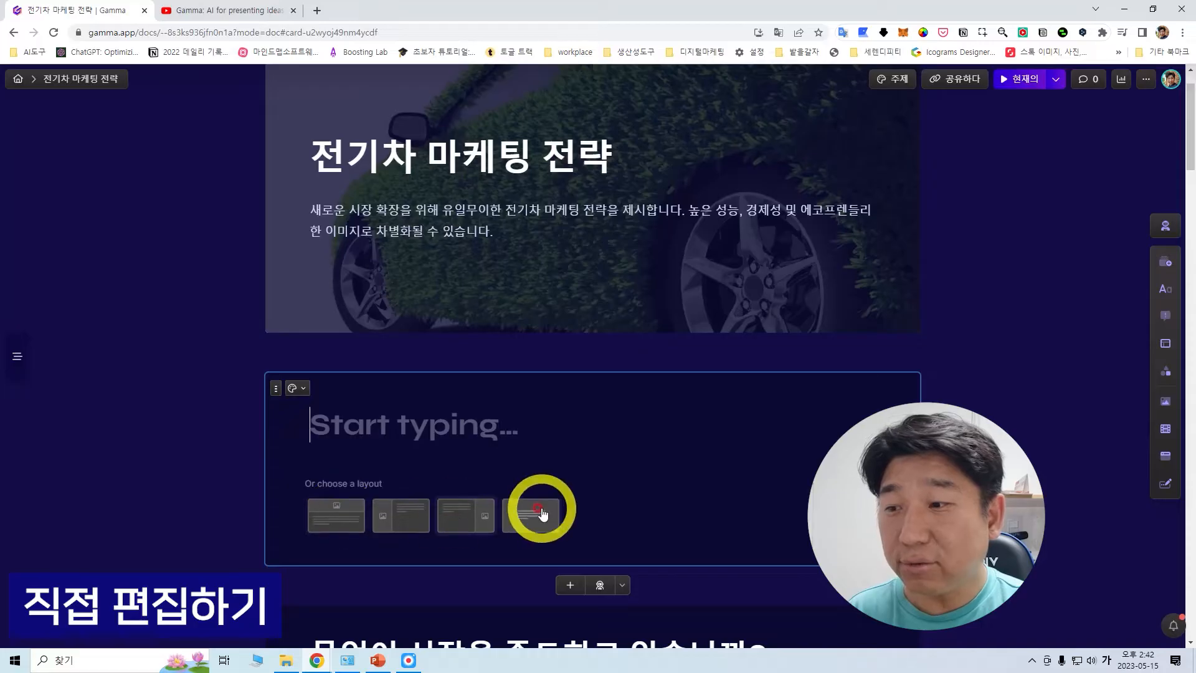
left_click(345, 520)
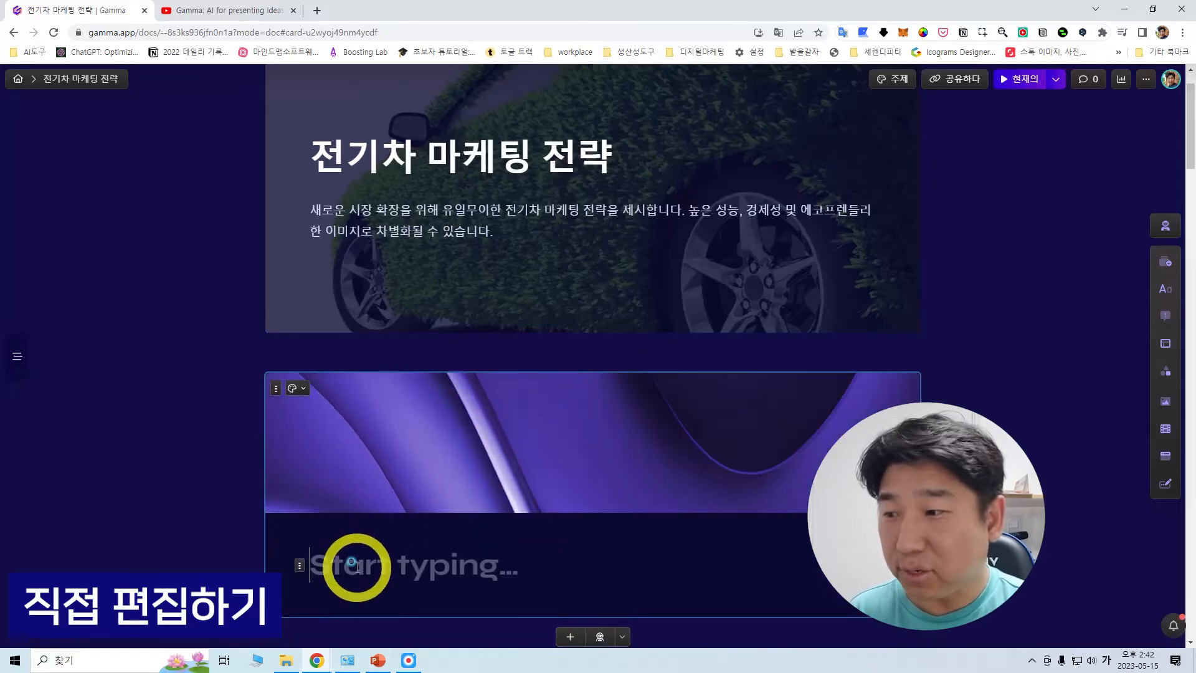
Enter "전기차 마케팅" as the new card's heading
type("전기")
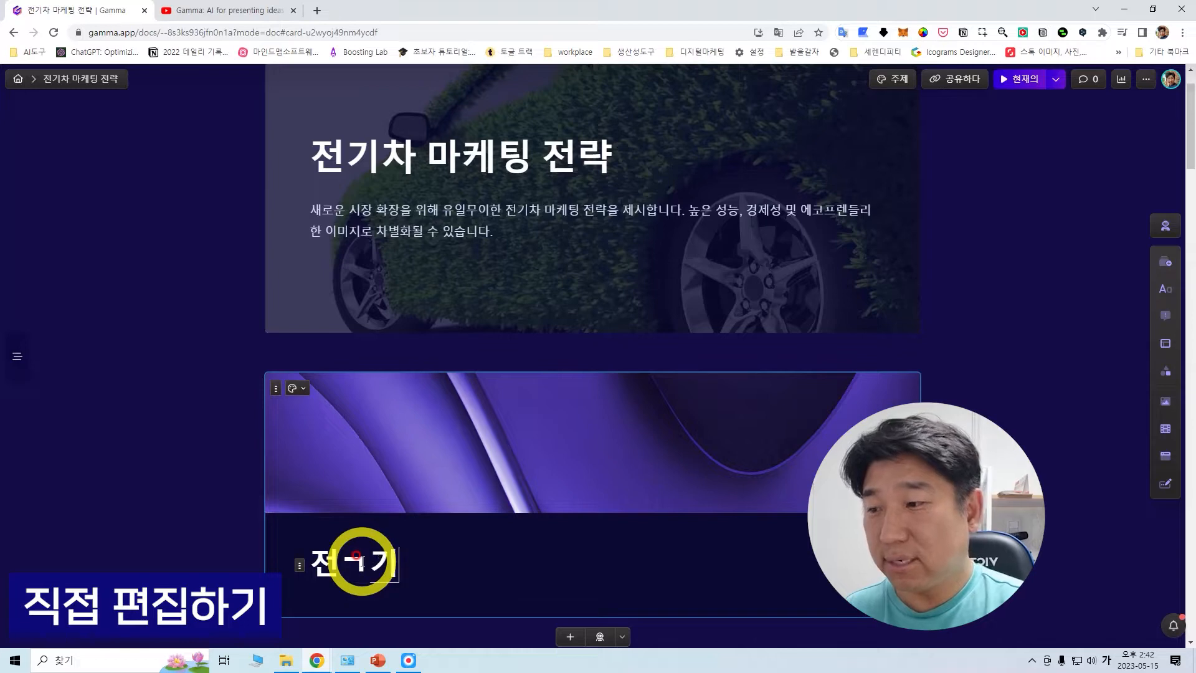
type("차 마케티")
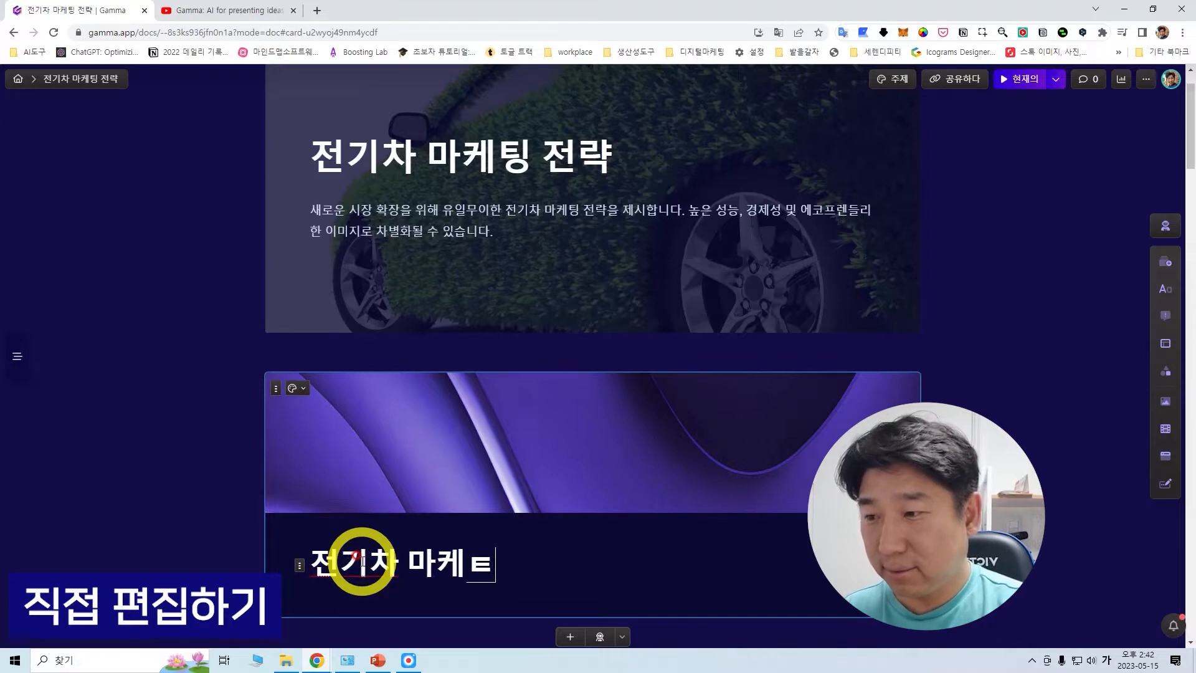
type("케팅")
left_click(945, 390)
Review the available text blocks and insert an "일반 텍스트" block below the "전기차 마케팅" heading, reading "이런식으로 텍스트 추가 가능합니다."
scroll(928, 380, "down", 3)
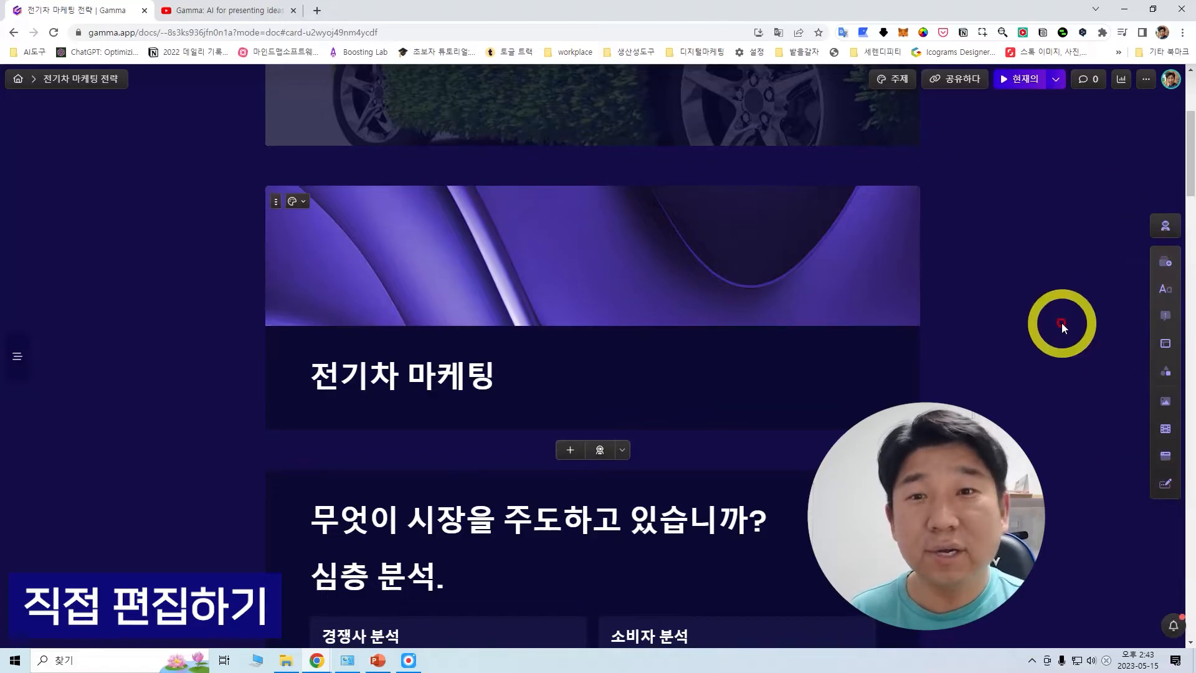
left_click(1165, 288)
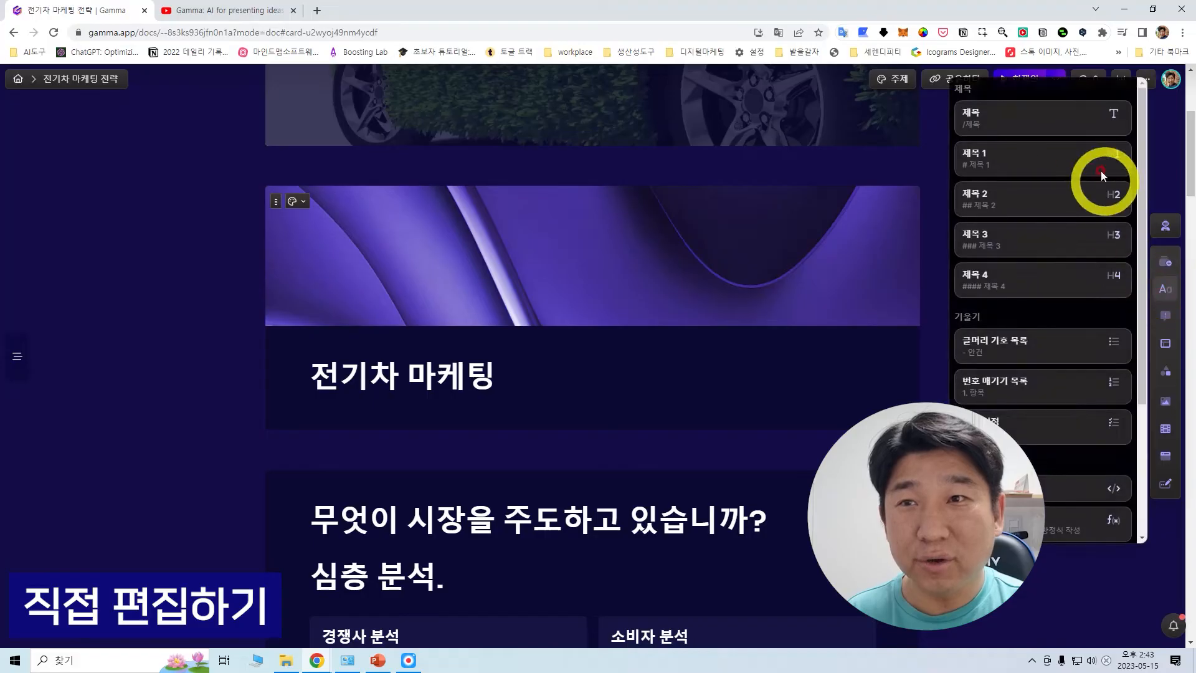
scroll(1072, 264, "down", 1)
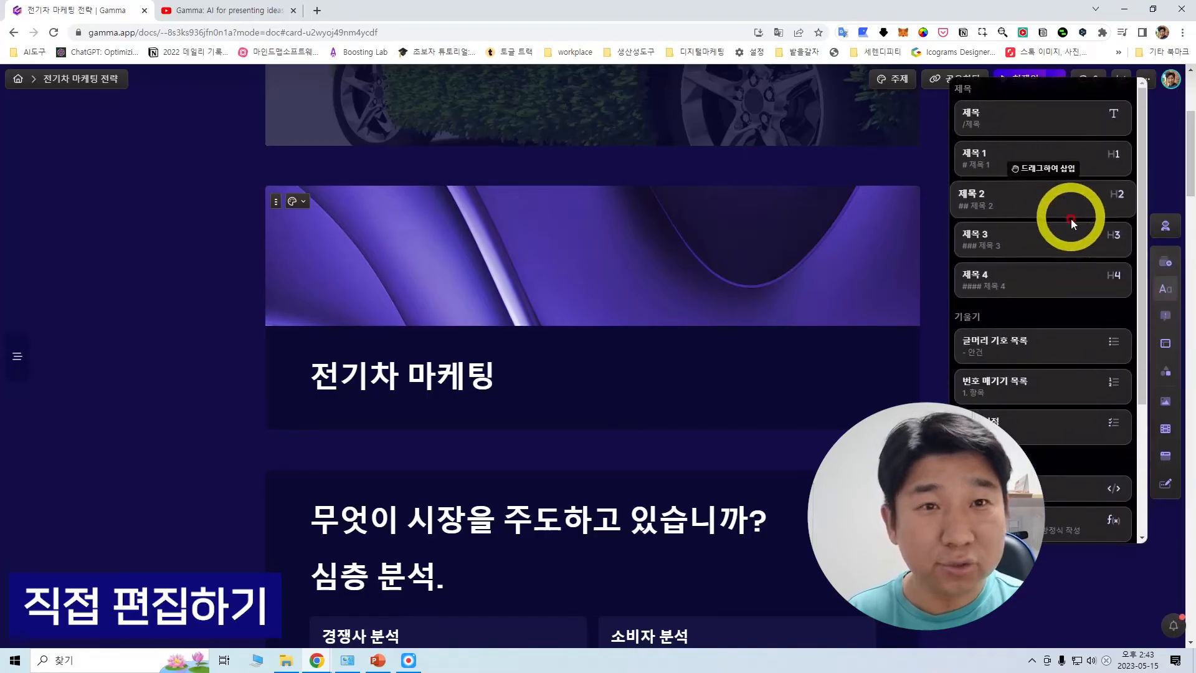
scroll(1071, 221, "down", 5)
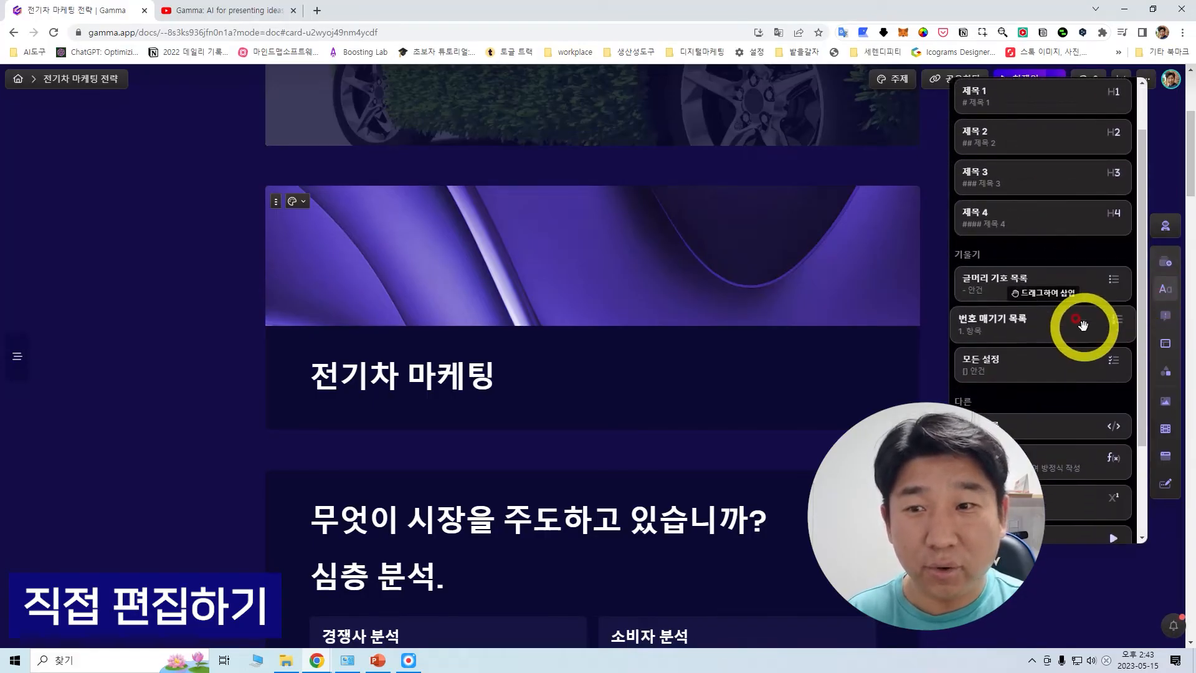
scroll(1071, 315, "up", 1)
scroll(1077, 324, "down", 1)
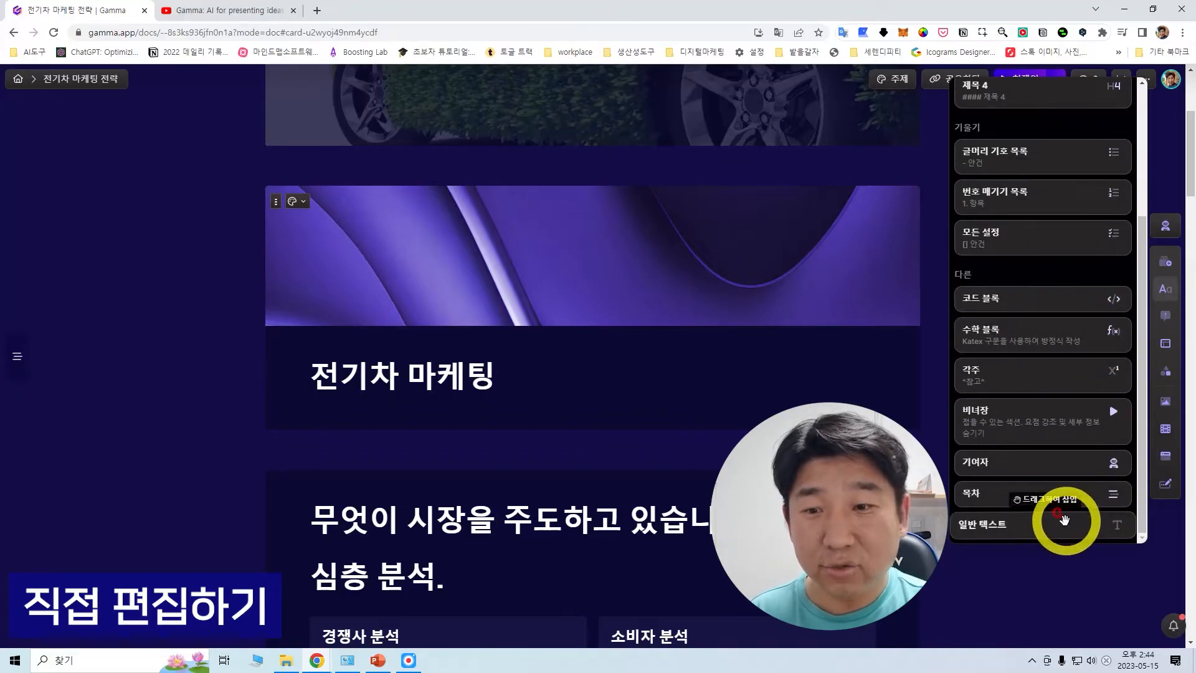
left_click_drag(1057, 526, 481, 411)
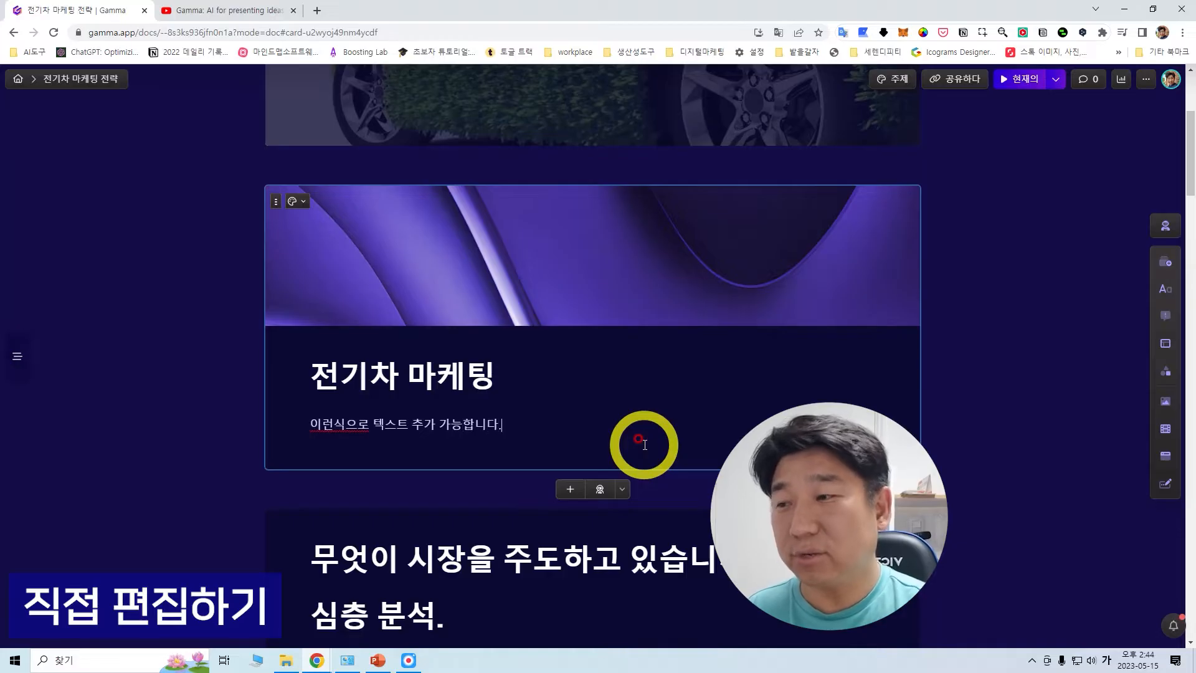
Add a second paragraph reading "반갑습니다." below the existing text on the "전기차 마케팅" card
key("Return")
type("배")
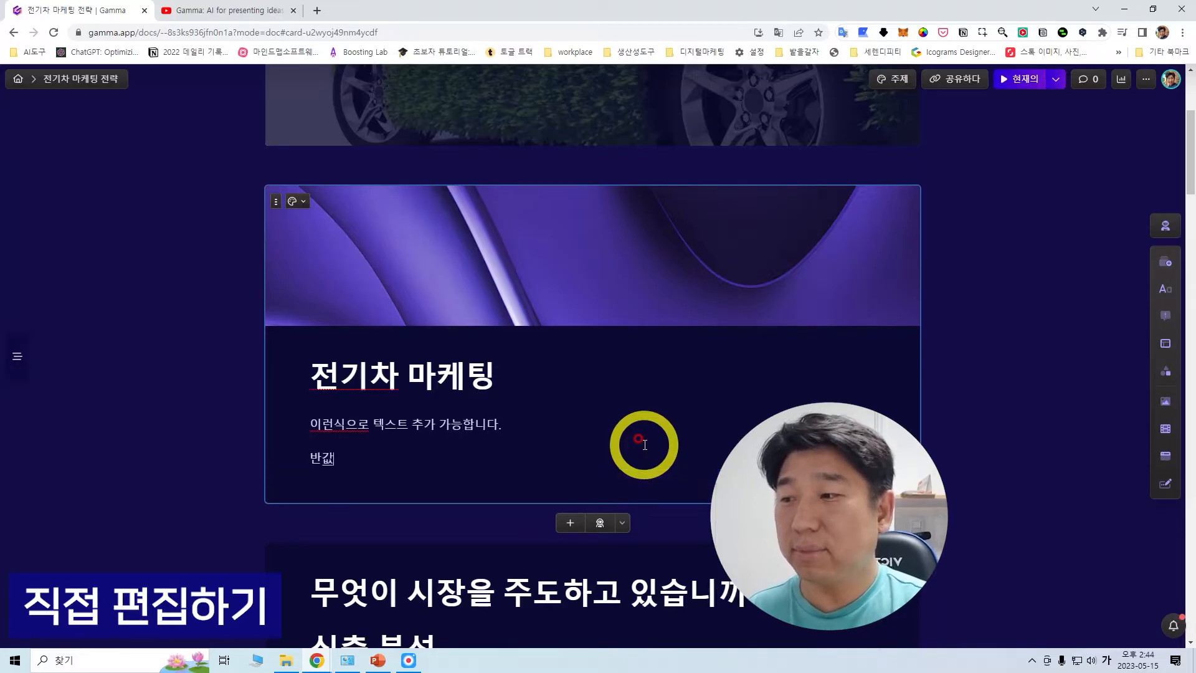
key("Return")
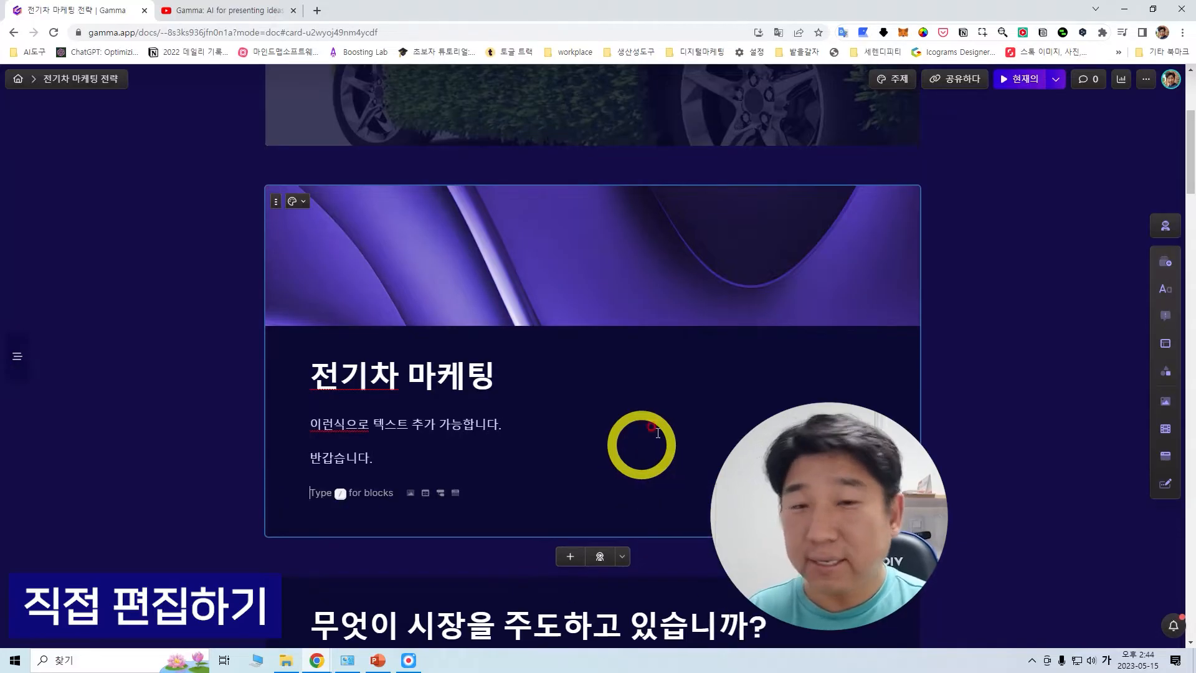
Insert a bulleted list below "반갑습니다." with three items, each reading "안녕"
left_click(1164, 288)
left_click_drag(1101, 346, 511, 498)
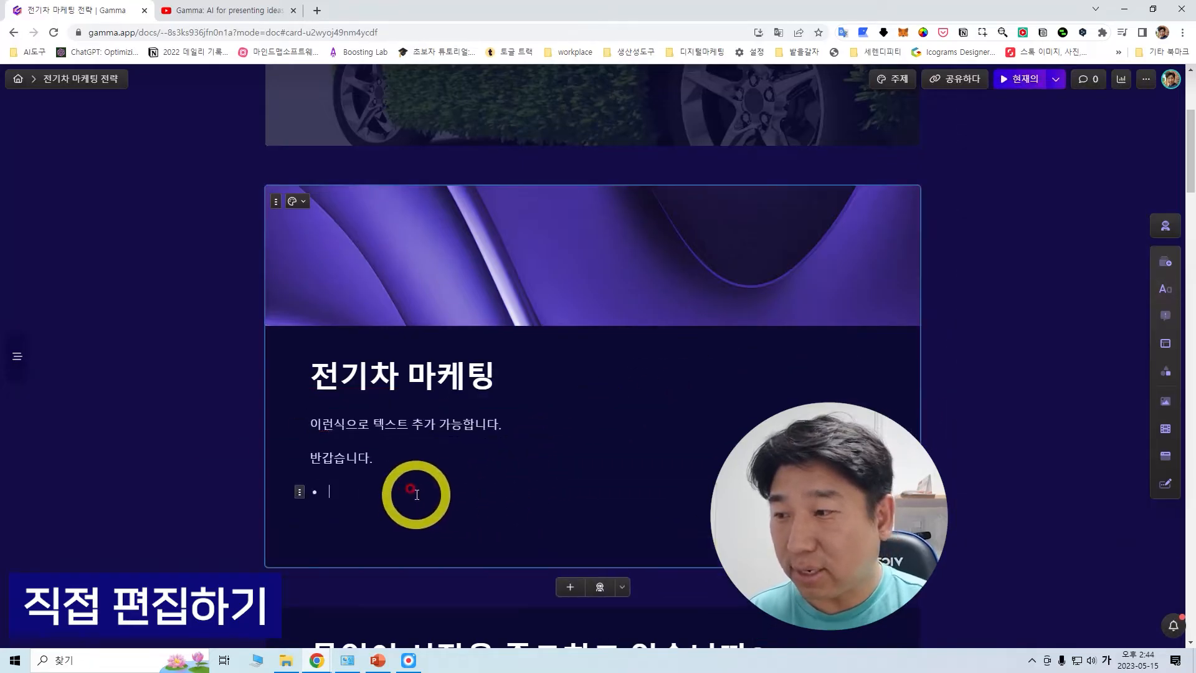
type("안녀ㅇ")
key("Return")
type("이")
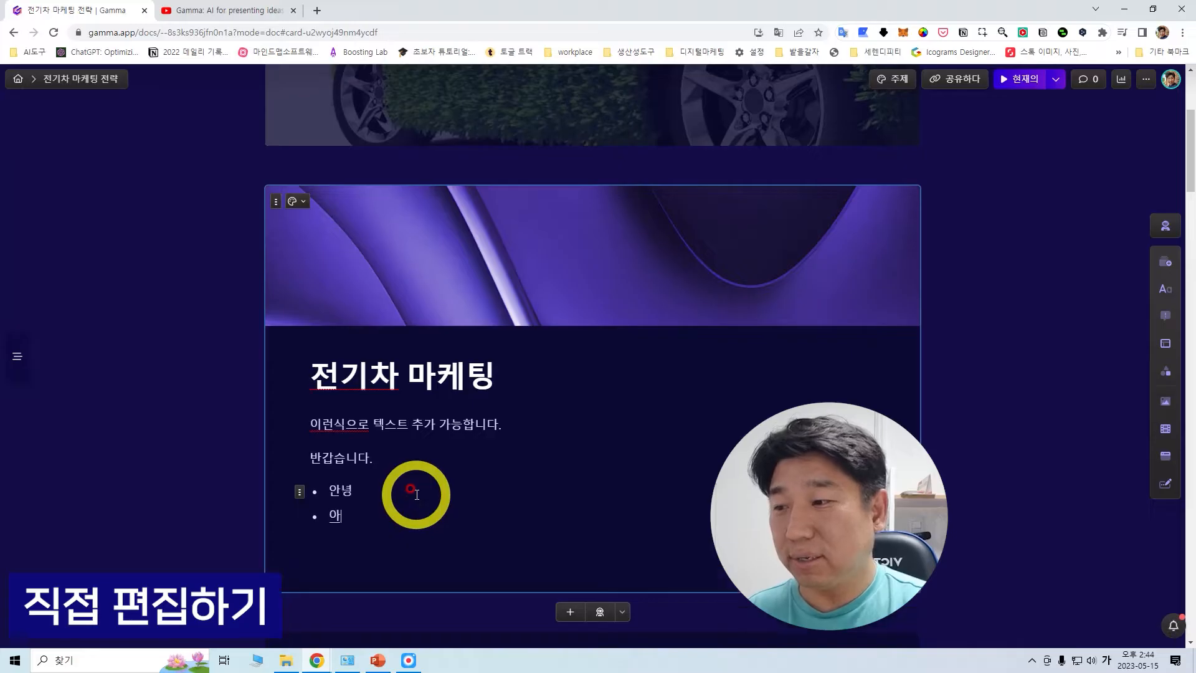
key("Return")
type("안녀")
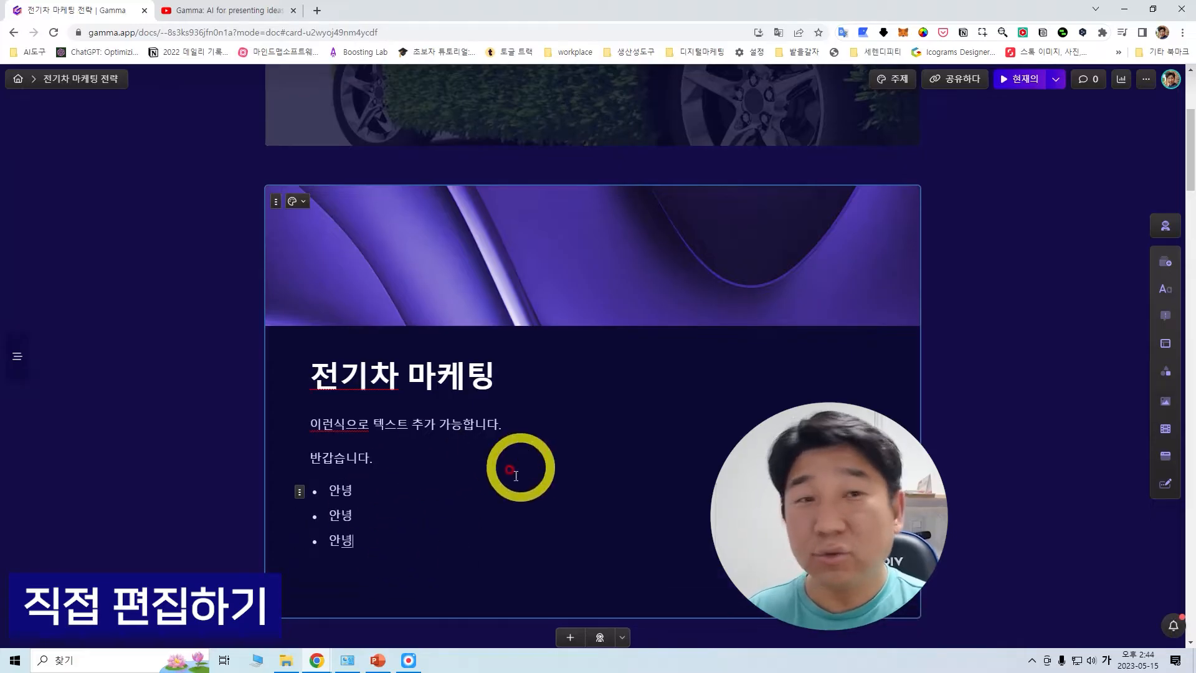
Rearrange the three "안녕" bullets into three side-by-side columns below "반갑습니다."
scroll(478, 466, "down", 1)
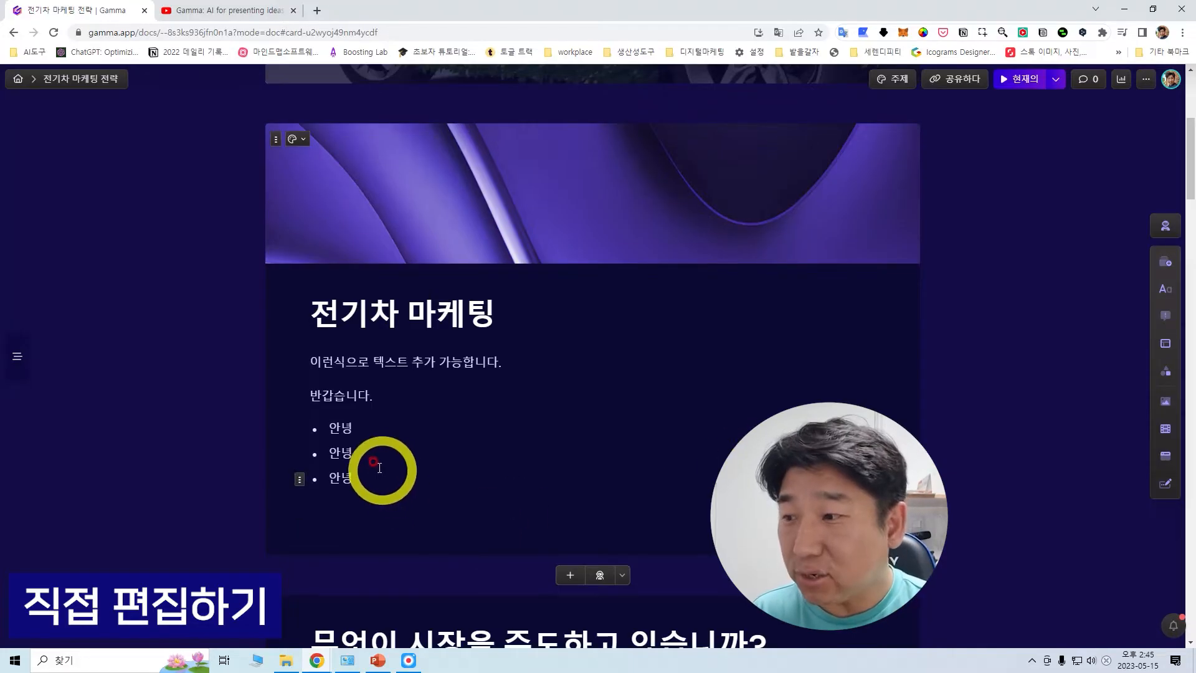
left_click_drag(300, 484, 355, 391)
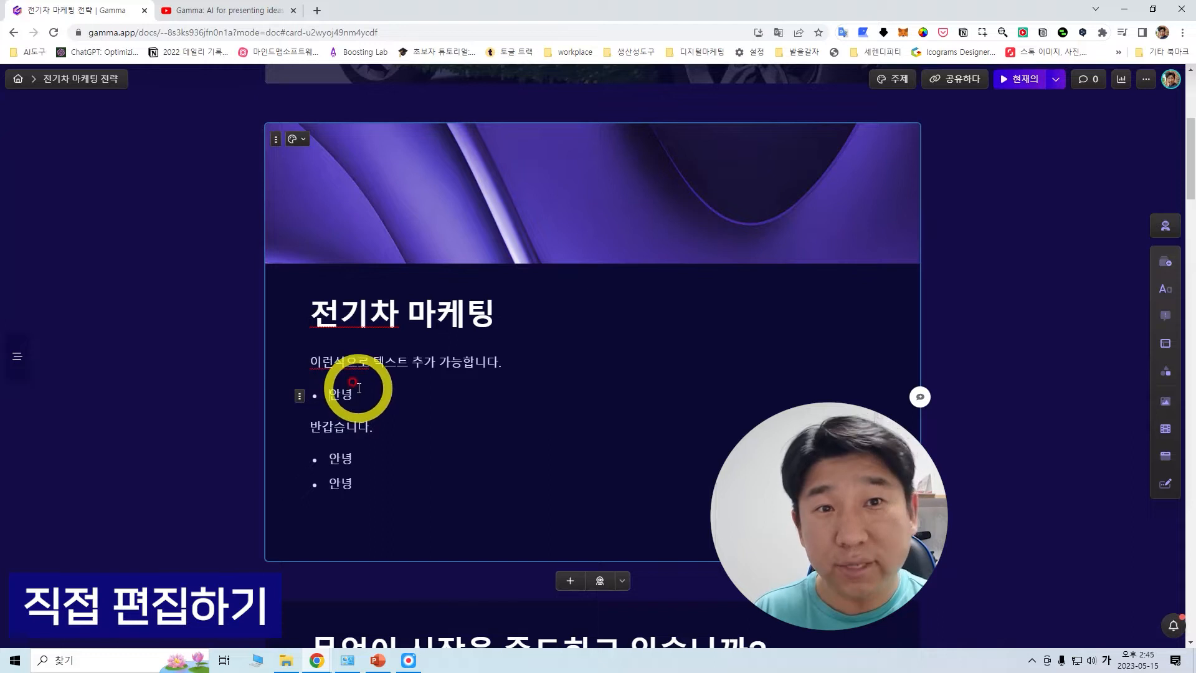
mouse_move(300, 484)
left_mouse_down()
mouse_move(398, 477)
mouse_move(406, 461)
mouse_move(872, 467)
left_mouse_up()
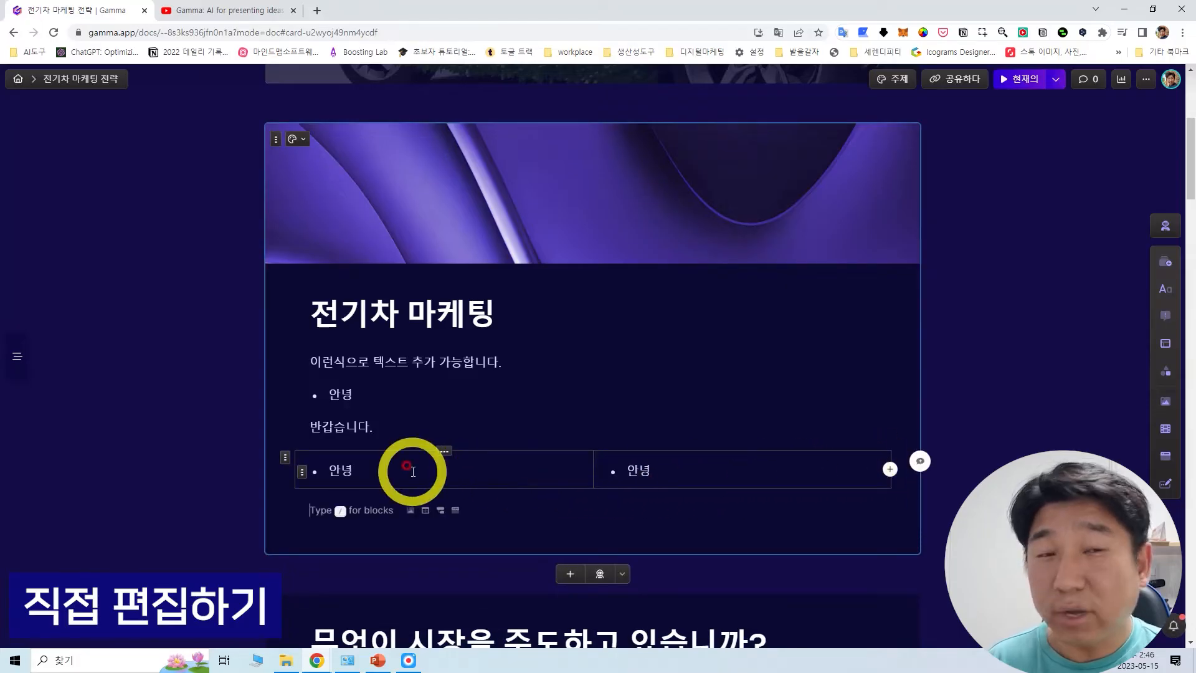
left_click_drag(299, 397, 891, 476)
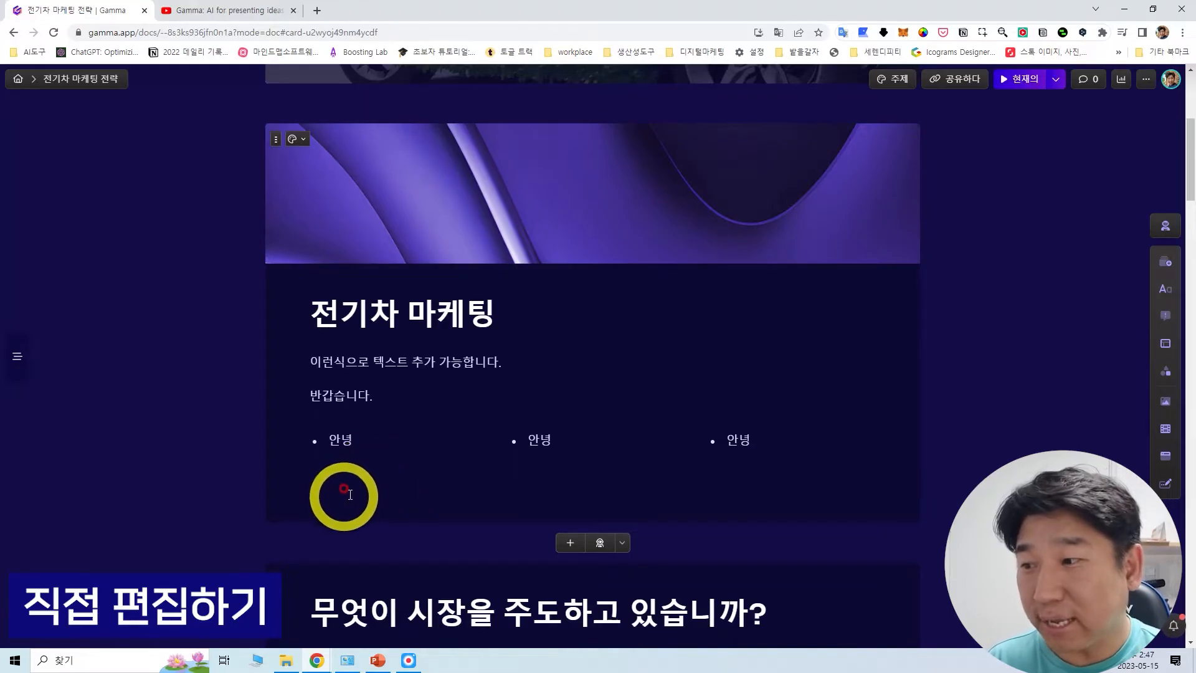
Review the insertable blocks and add a grinning-face emoji on the line below the three bullet columns
left_click(321, 483)
type("/")
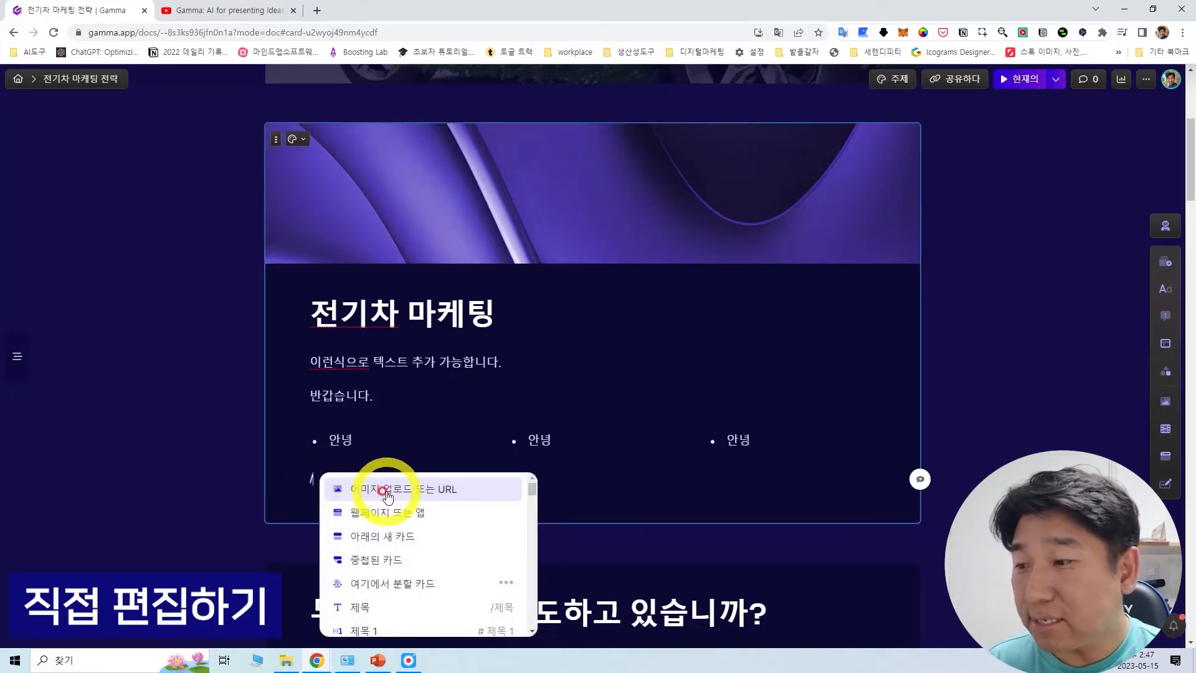
scroll(389, 517, "down", 3)
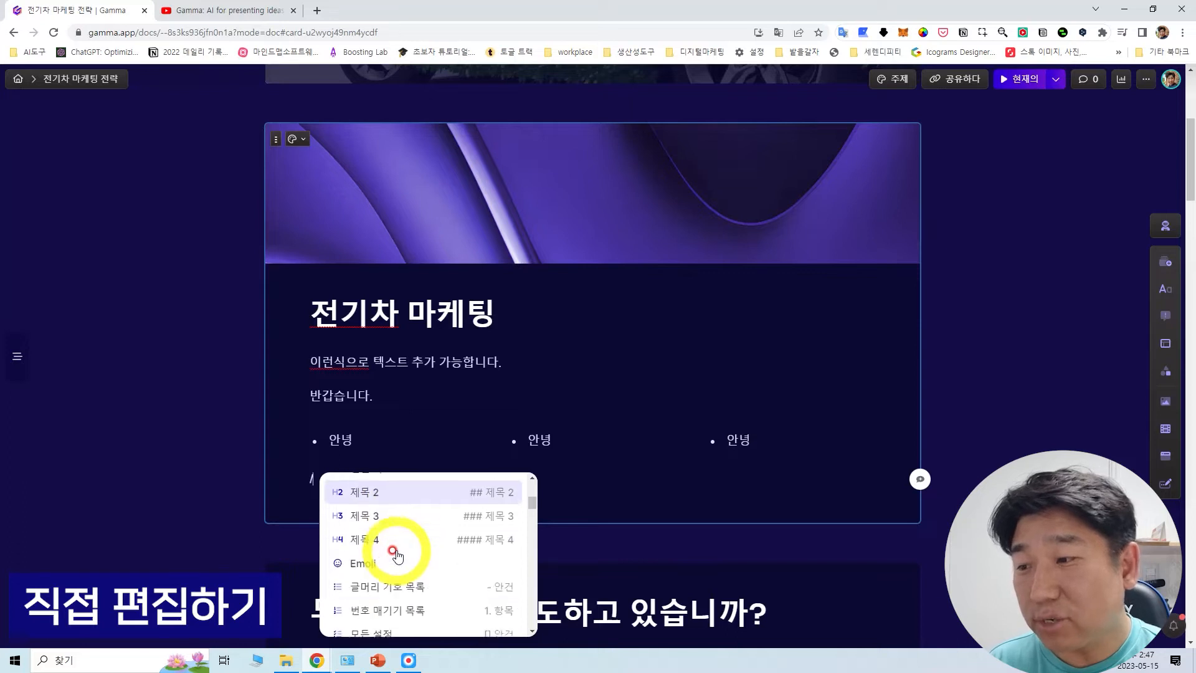
scroll(396, 555, "down", 3)
scroll(420, 520, "down", 5)
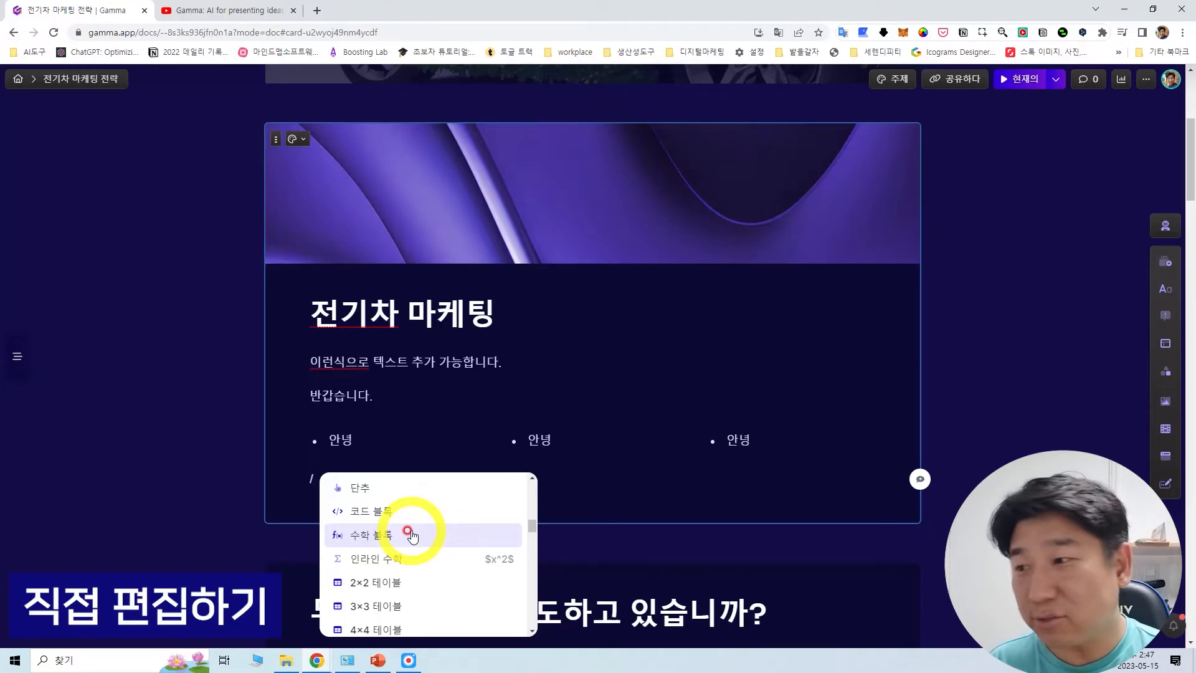
scroll(411, 535, "up", 5)
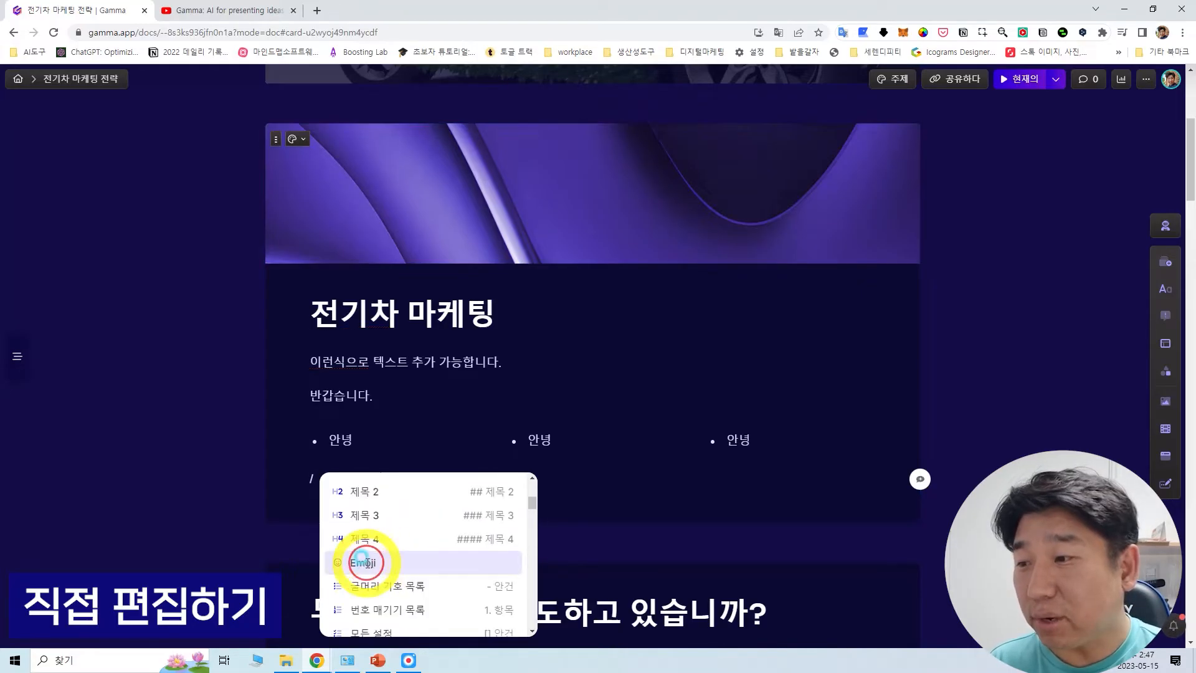
left_click(361, 559)
left_click(337, 337)
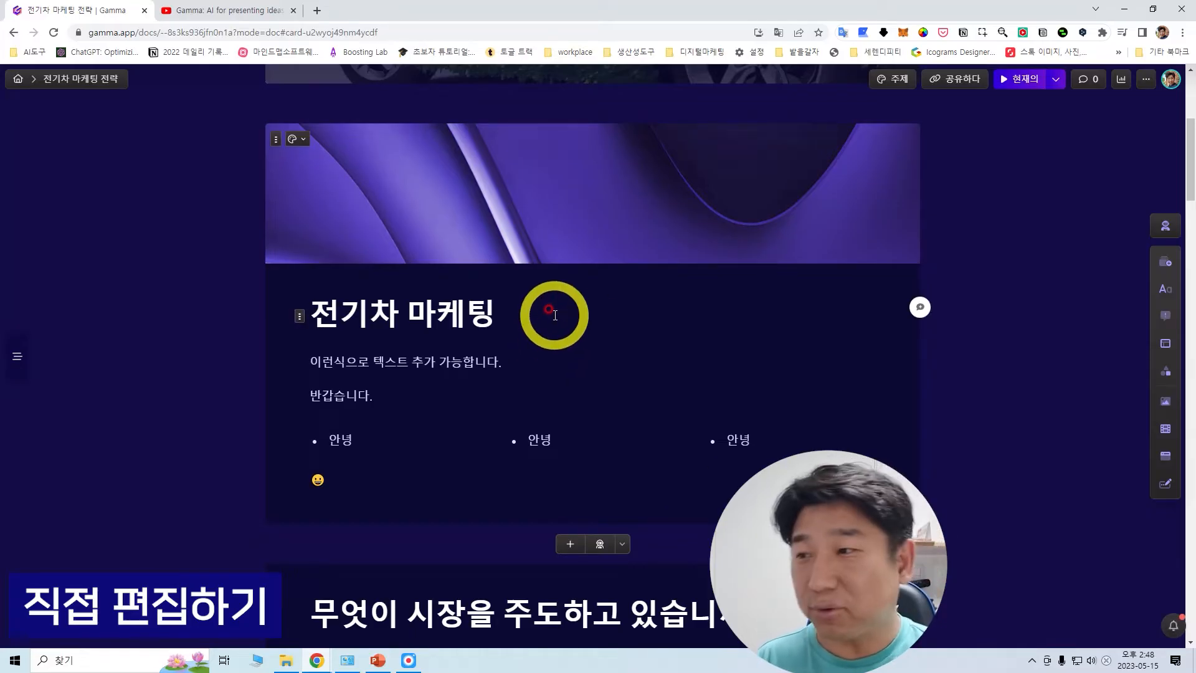
Review the card templates and insert an "이미지 열 3개" card directly below the "전기차 마케팅" card
scroll(641, 349, "down", 2)
mouse_move(1166, 260)
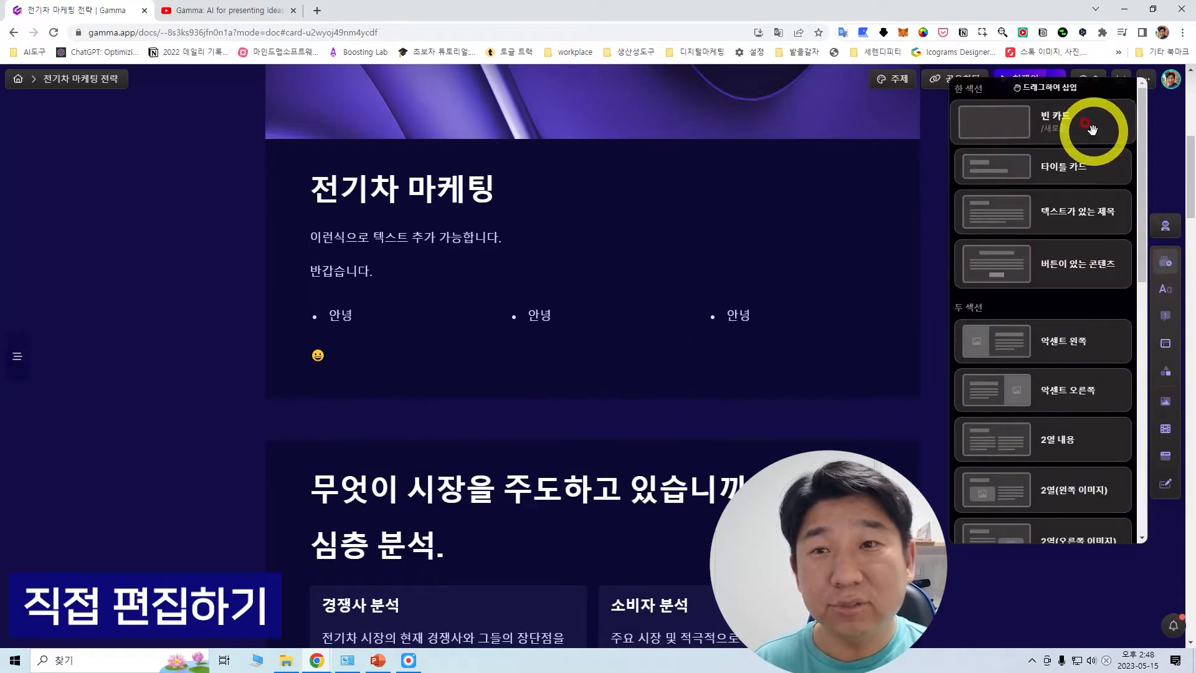
scroll(1068, 206, "down", 2)
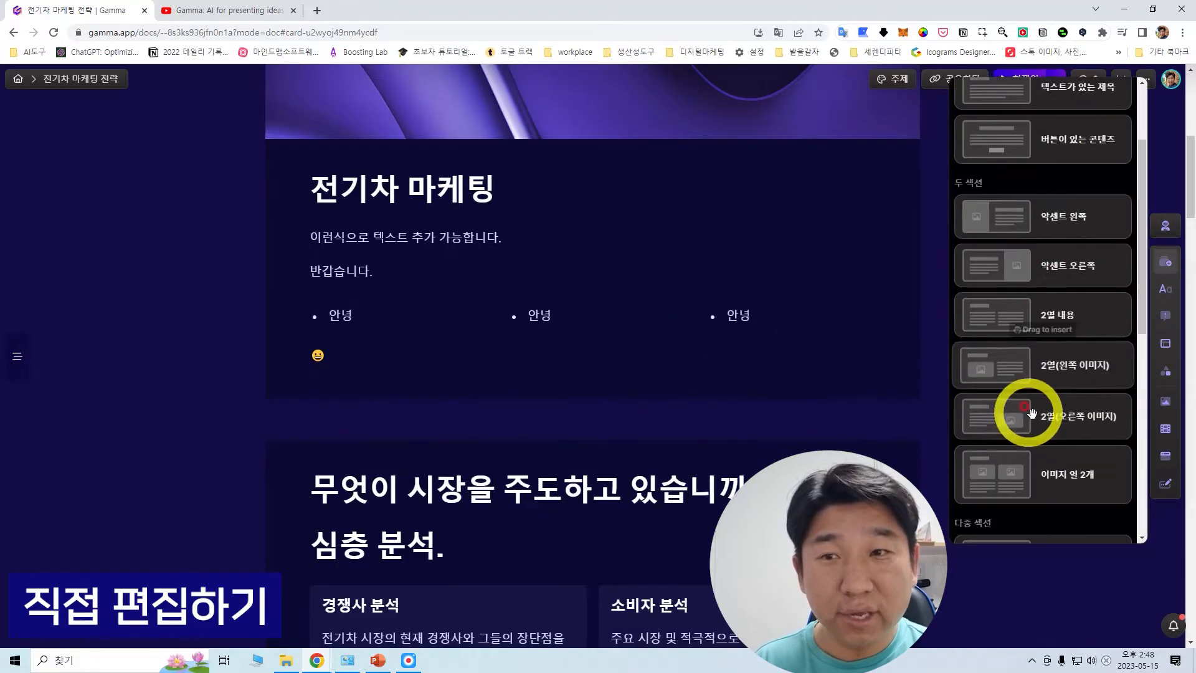
scroll(1053, 311, "down", 5)
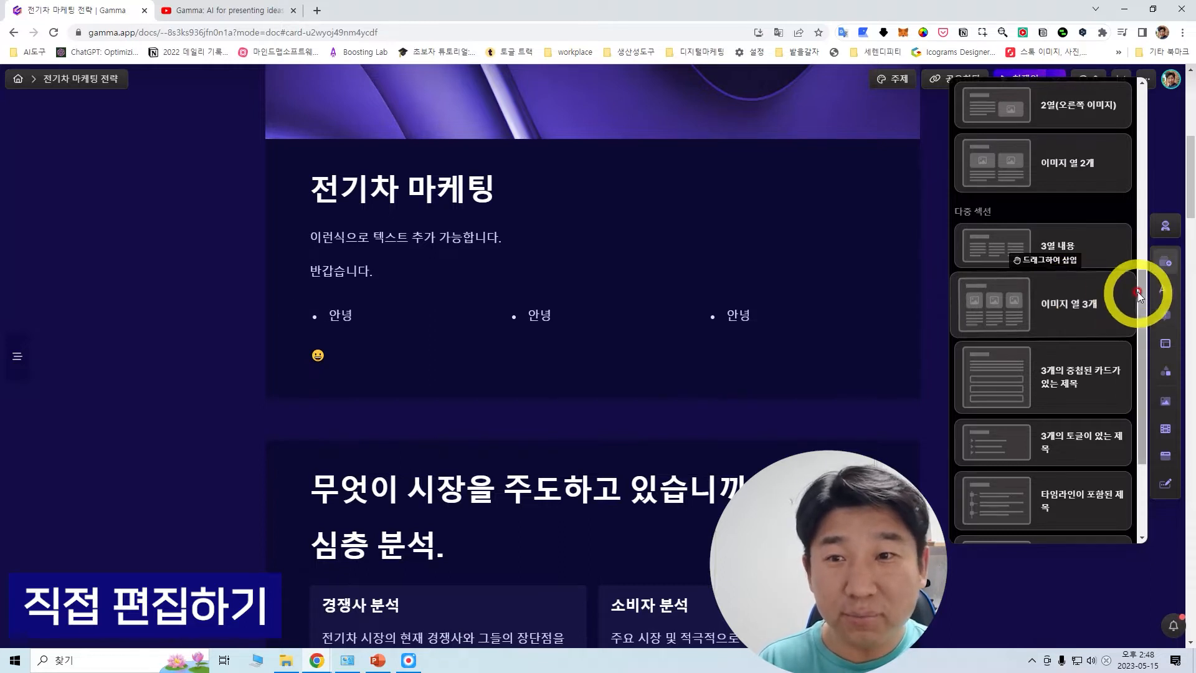
left_click_drag(1103, 304, 626, 416)
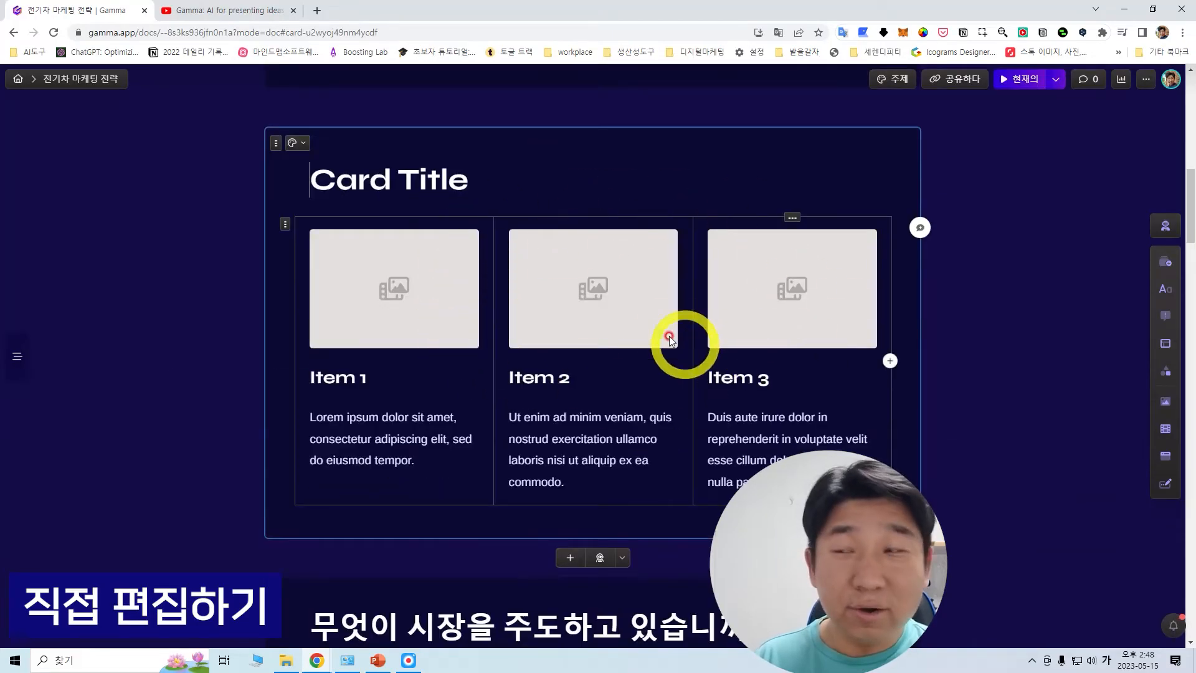
left_click(977, 251)
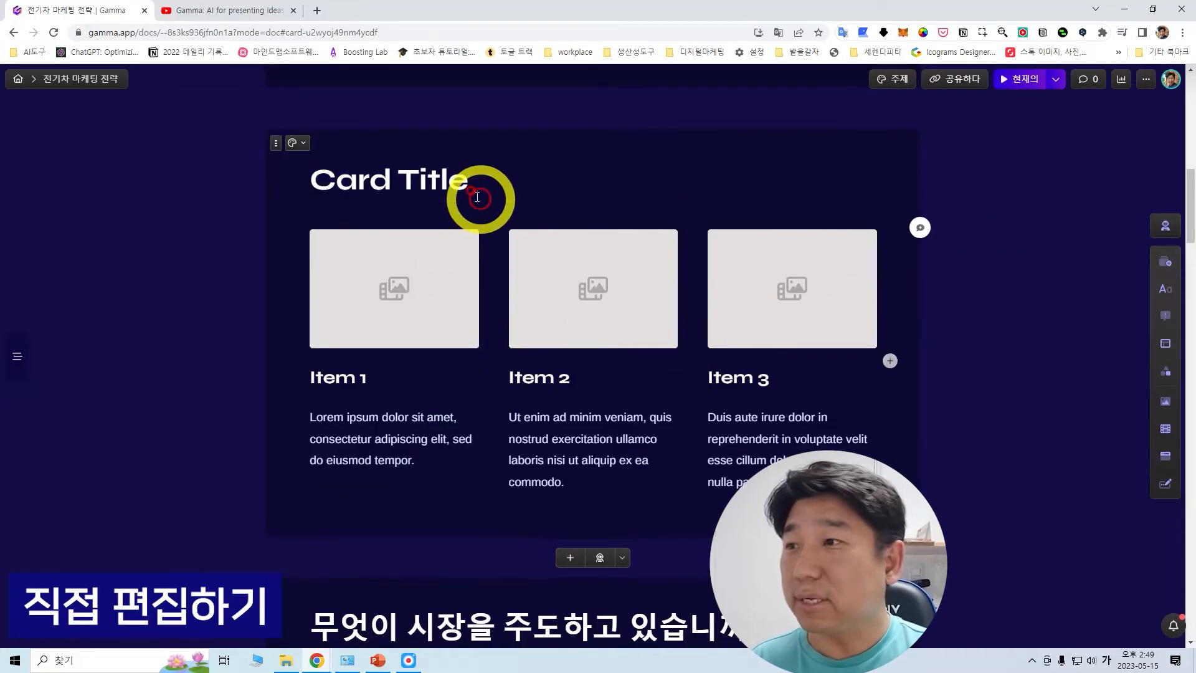
Replace the new three-image card's title with "전기차 종류"
left_click_drag(471, 178, 305, 178)
type("ㅈ")
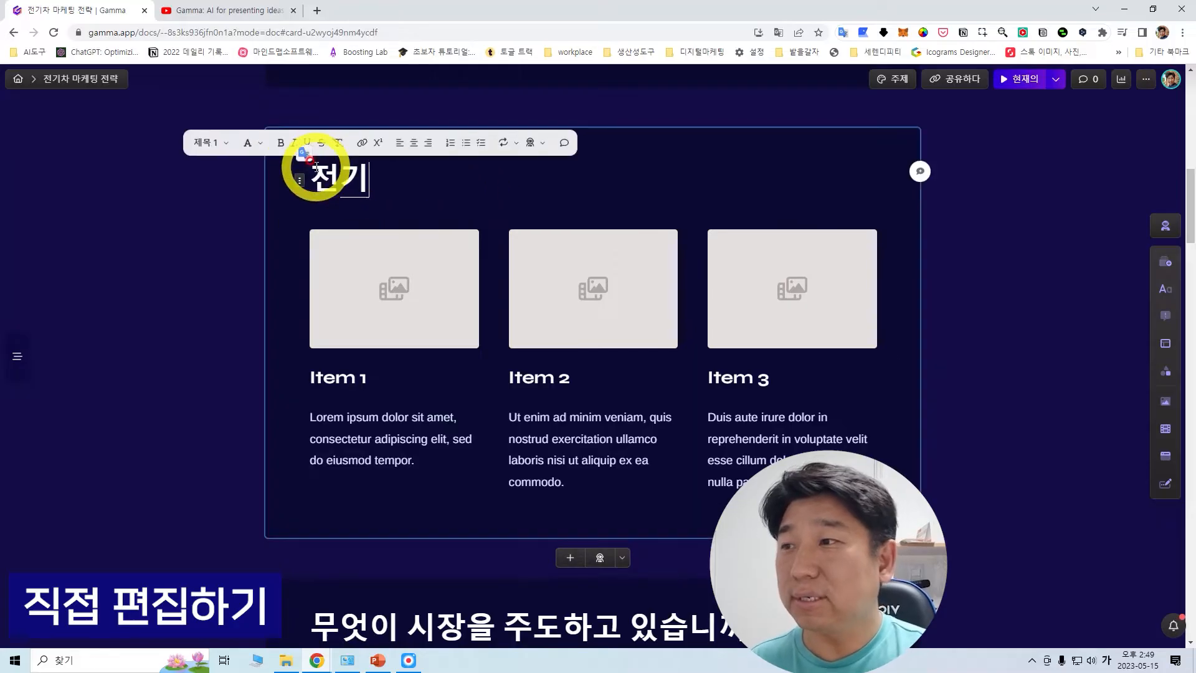
type("기차 종류")
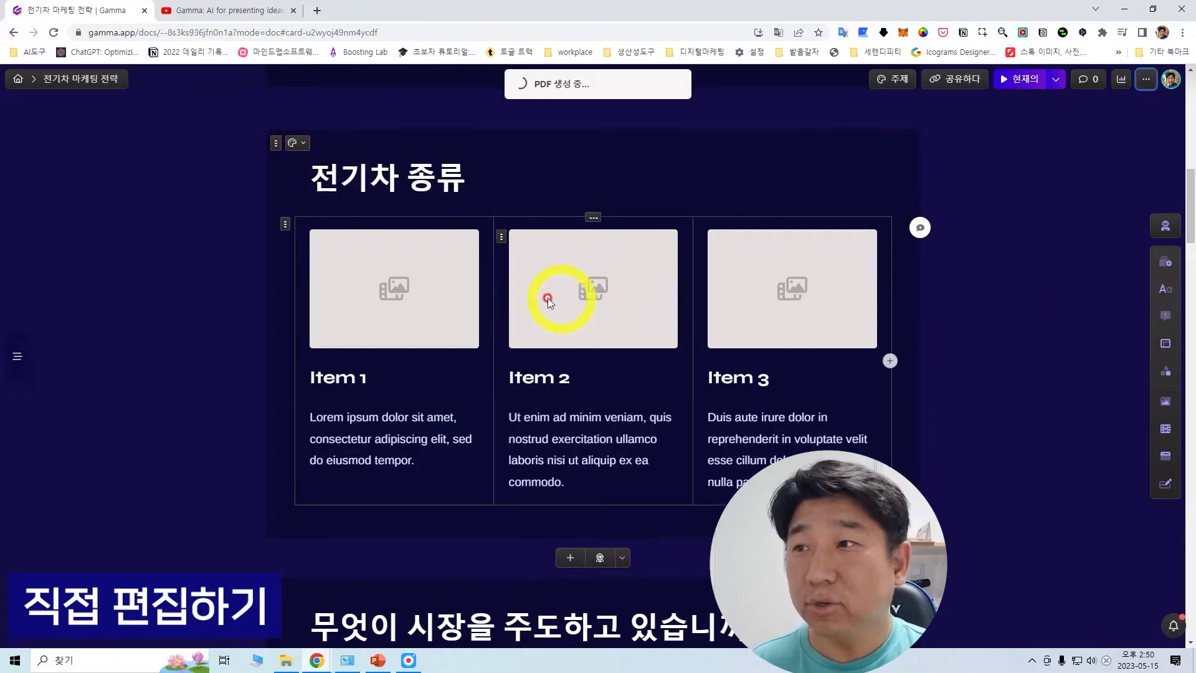
Examine the media options for the first image placeholder on the "전기차 종류" card and close them
left_click(413, 289)
left_click(407, 210)
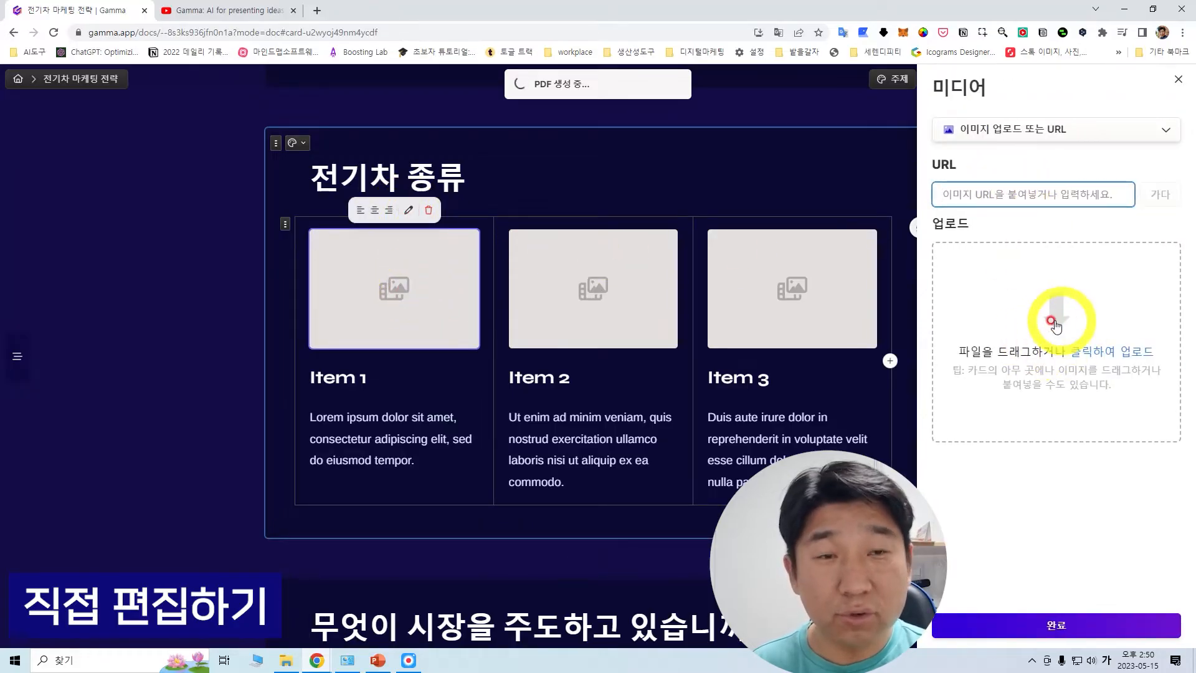
left_click(1178, 79)
left_click(761, 81)
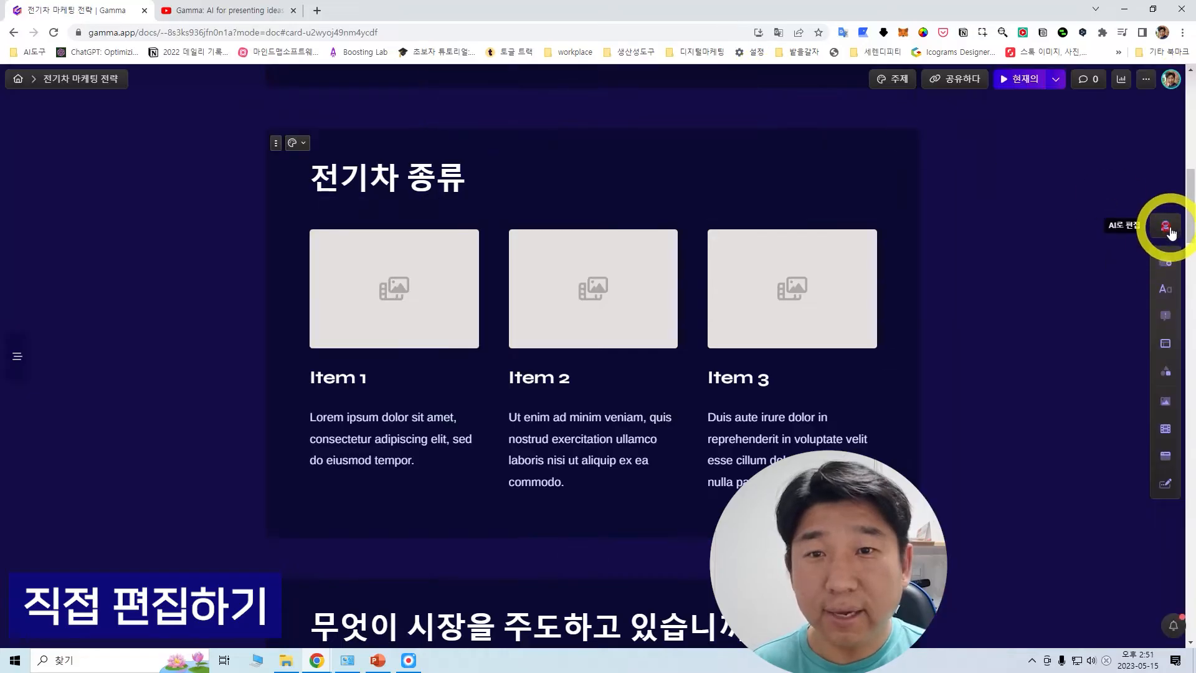
Replace the image placeholder above "Item 1" with the white electric car from the AI assistant's suggested images
left_click(1165, 226)
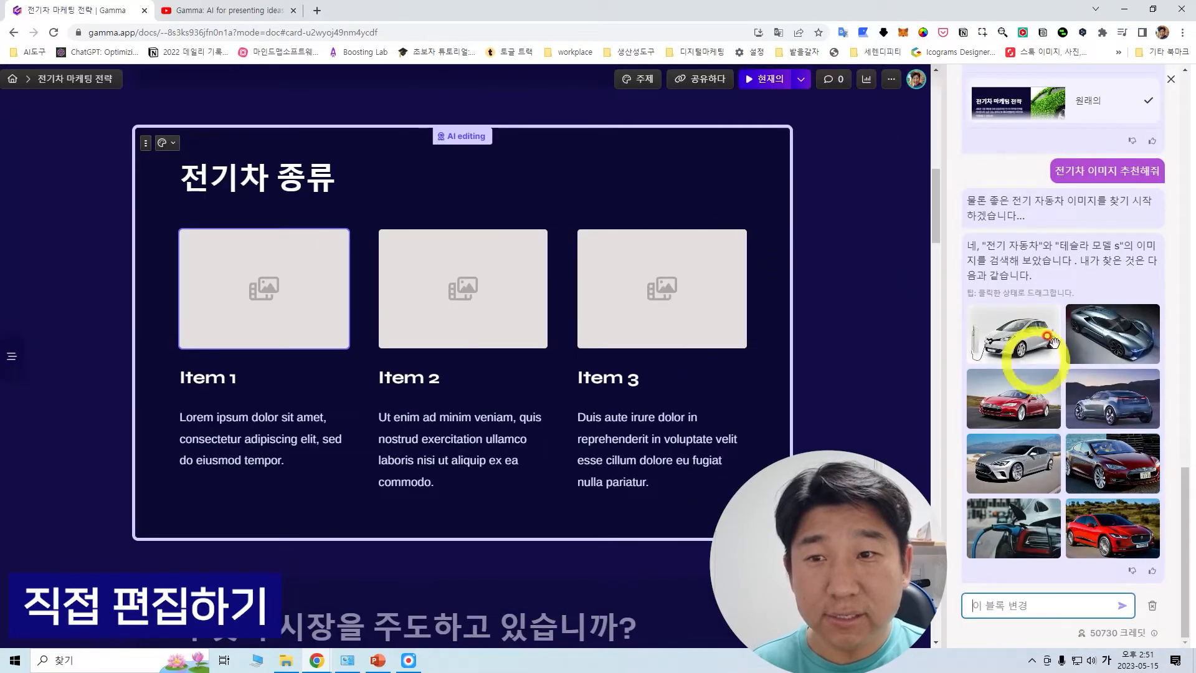
left_click_drag(1027, 334, 320, 316)
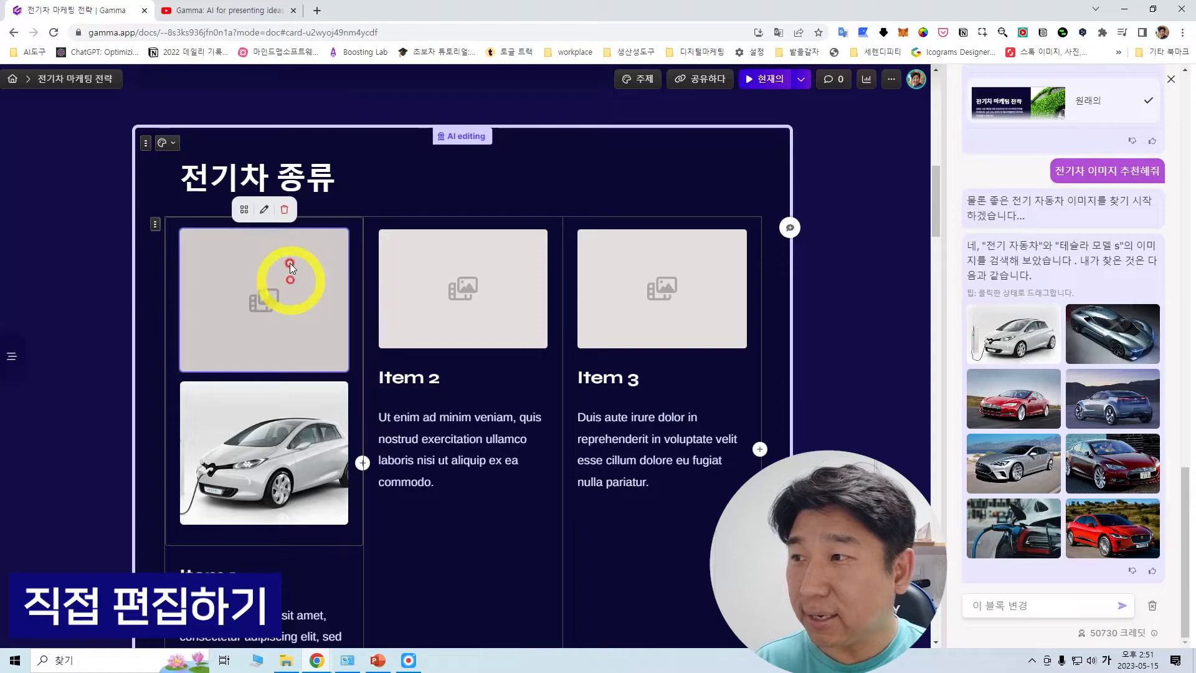
left_click(297, 211)
Replace the placeholders above "Item 2" and "Item 3" with the suggested dark red sedan and bright red SUV images, and close the AI assistant
left_click_drag(1121, 466, 461, 277)
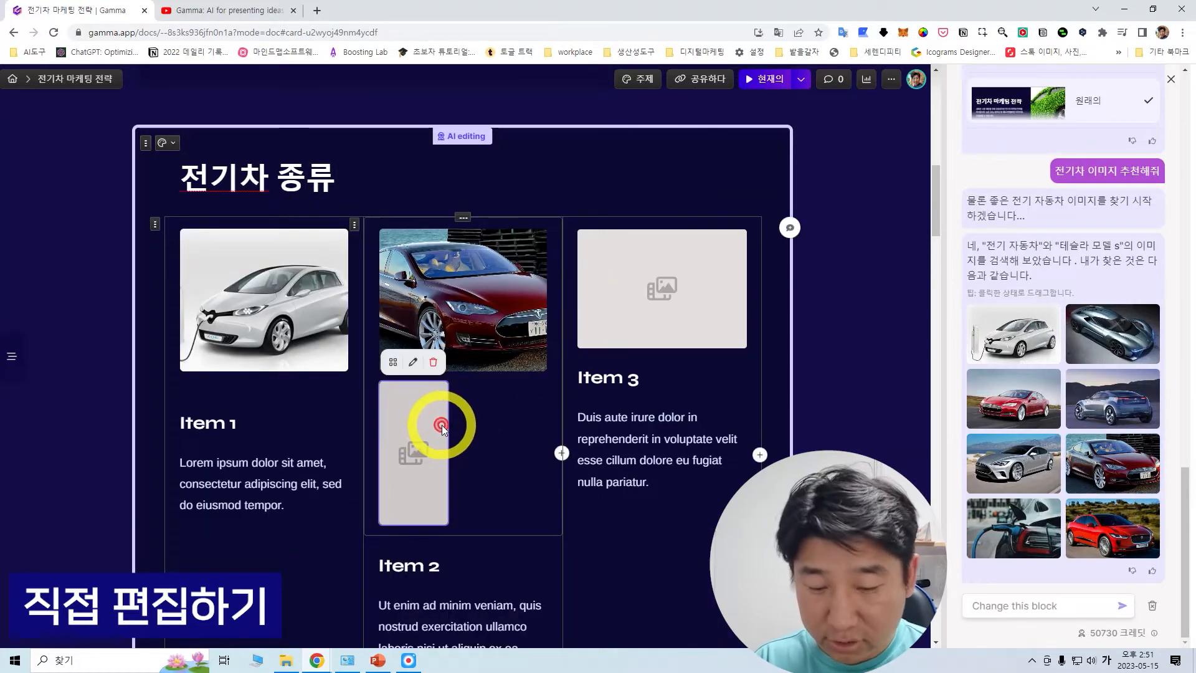
left_click(447, 361)
left_click_drag(1126, 527, 728, 276)
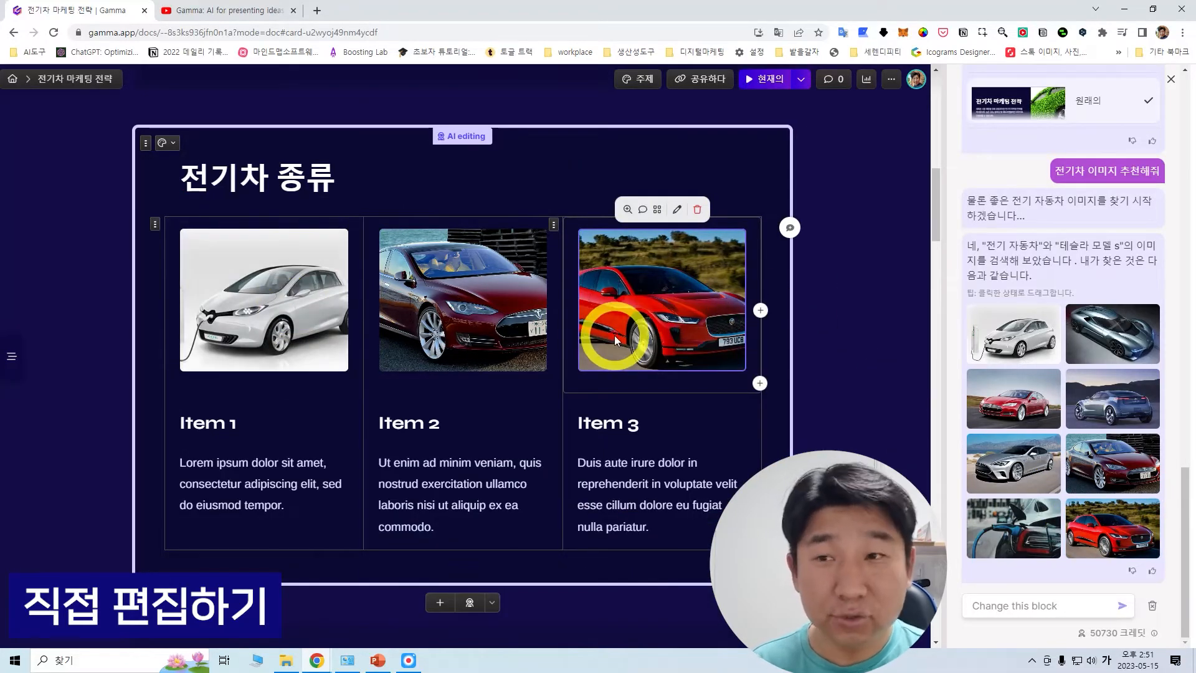
left_click(1171, 85)
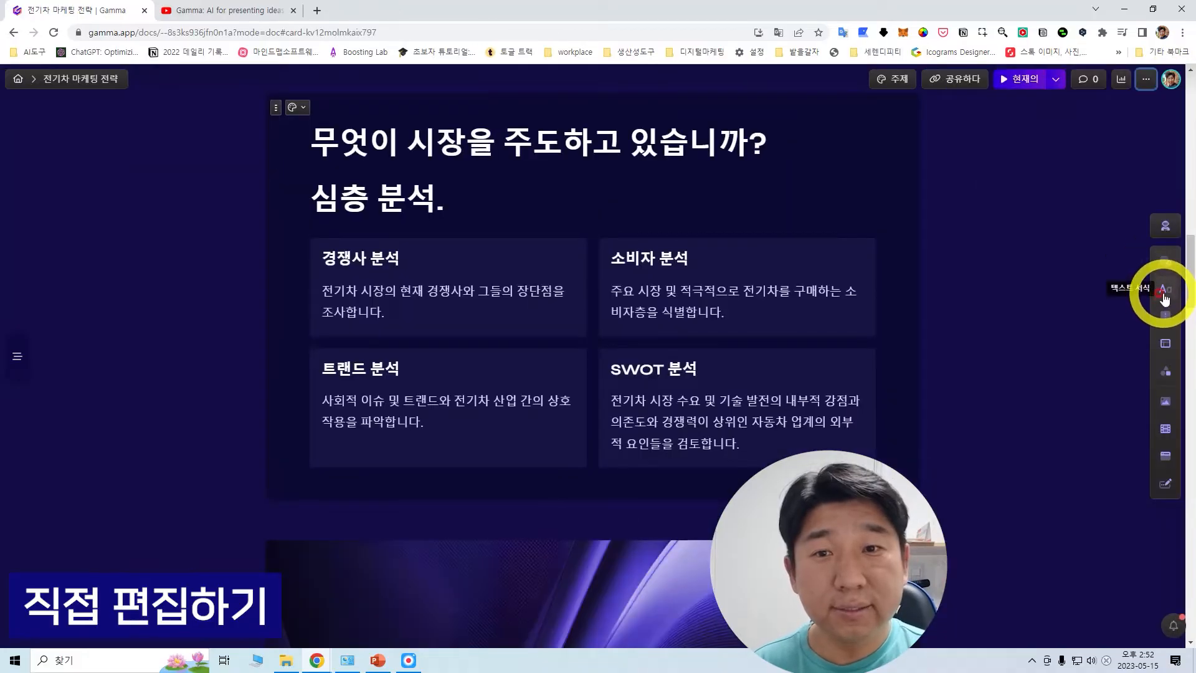
Insert a "메모 상자" reading "중요한 내용" below the "심층 분석." heading and preview the card in presentation mode
left_click(1165, 319)
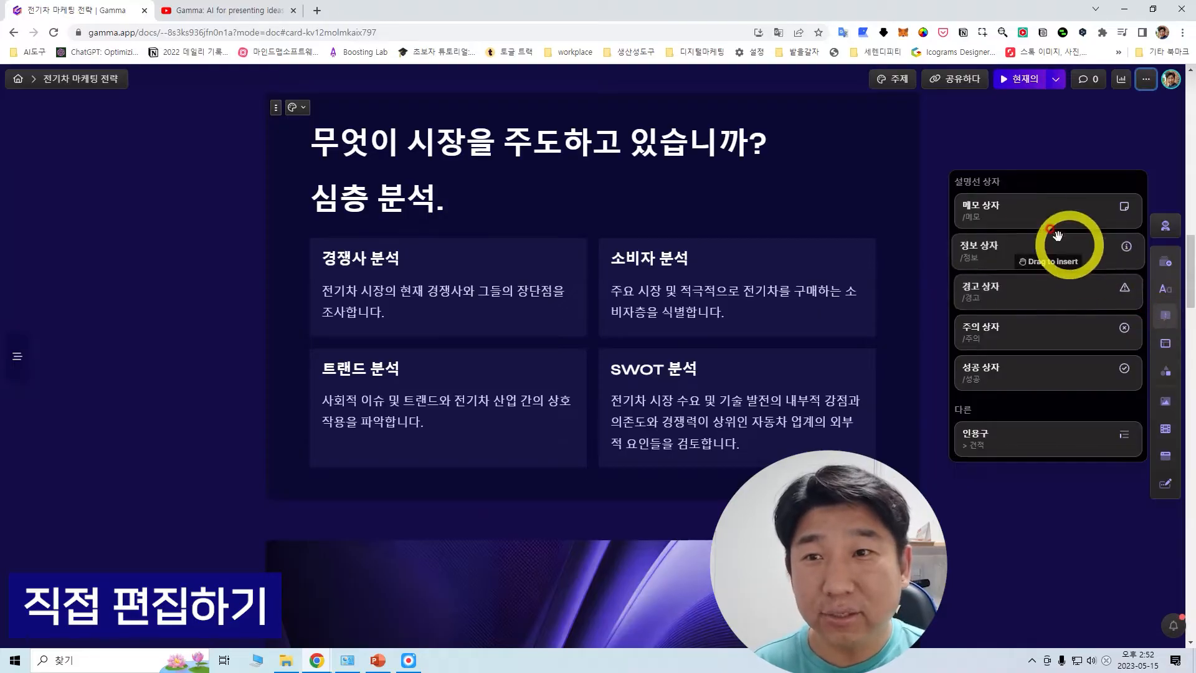
left_click_drag(1022, 227, 434, 229)
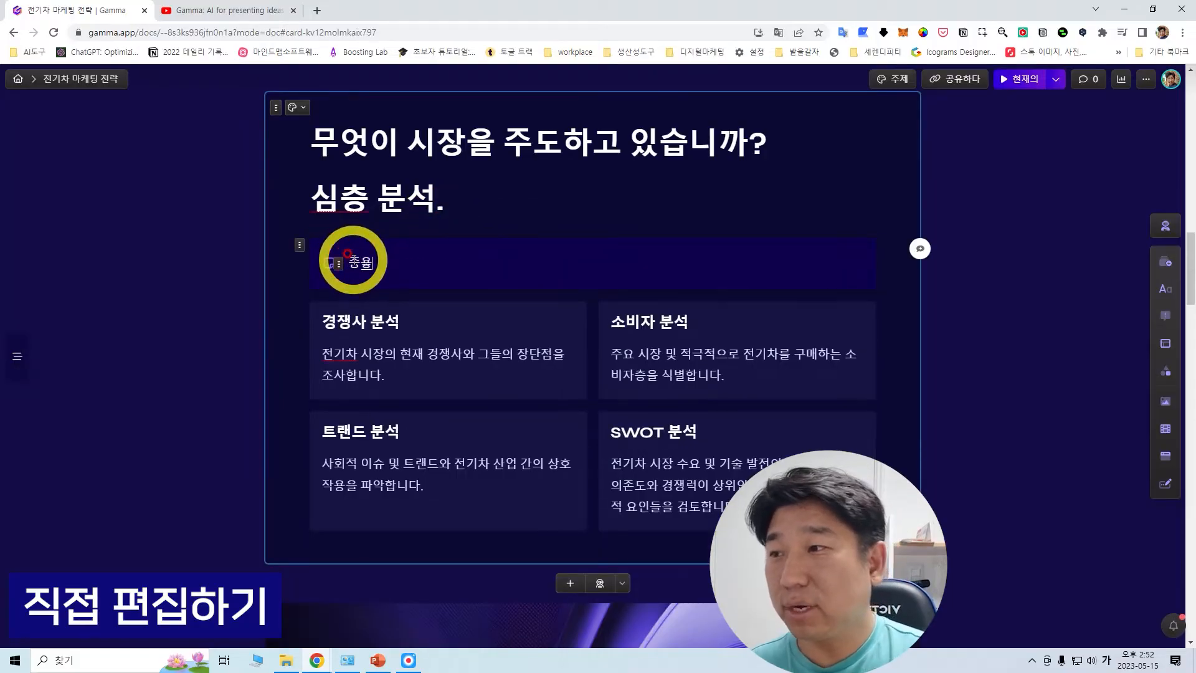
left_click(995, 114)
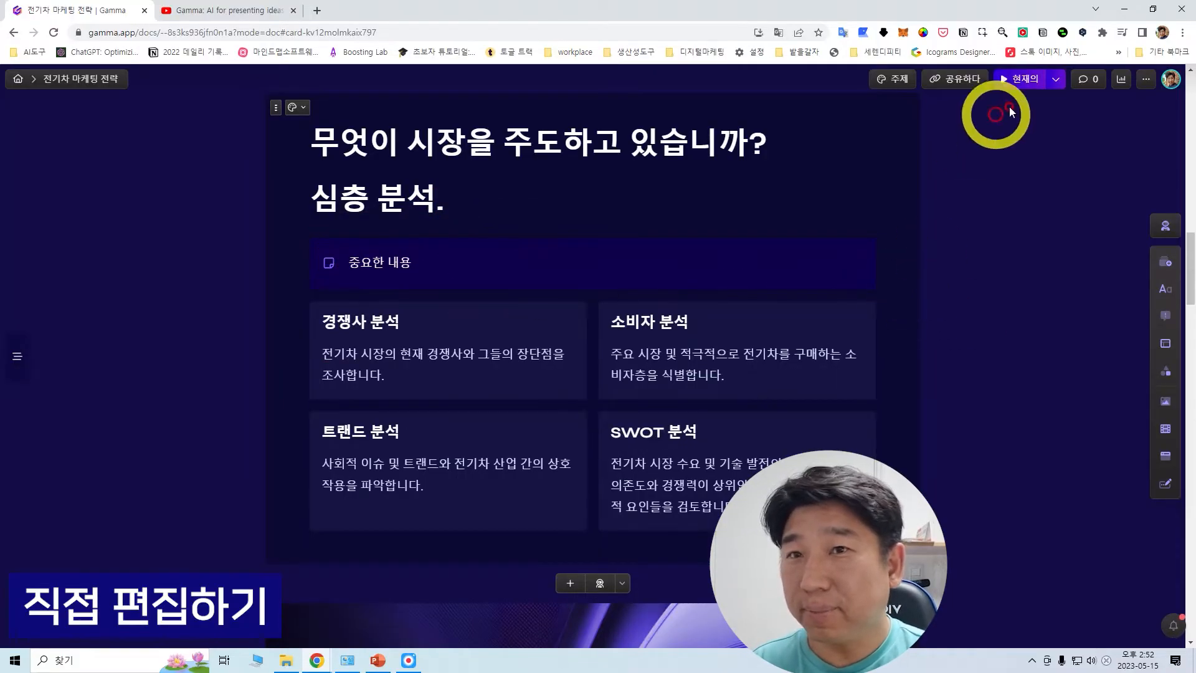
left_click(1024, 82)
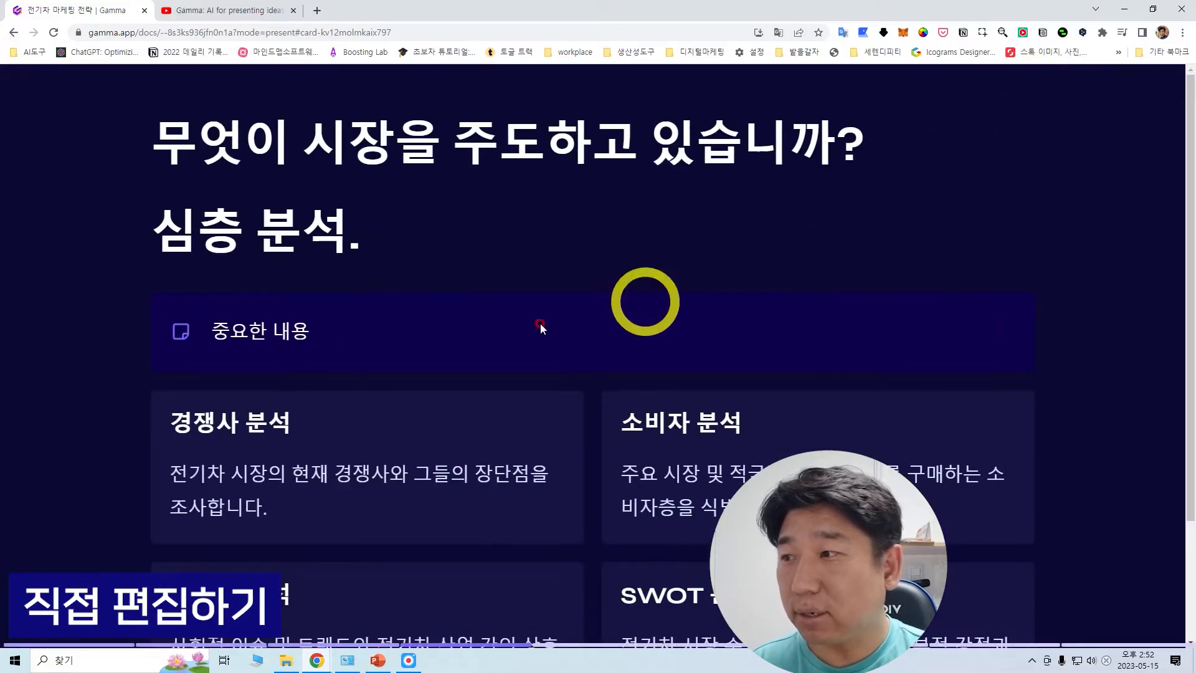
key("Escape")
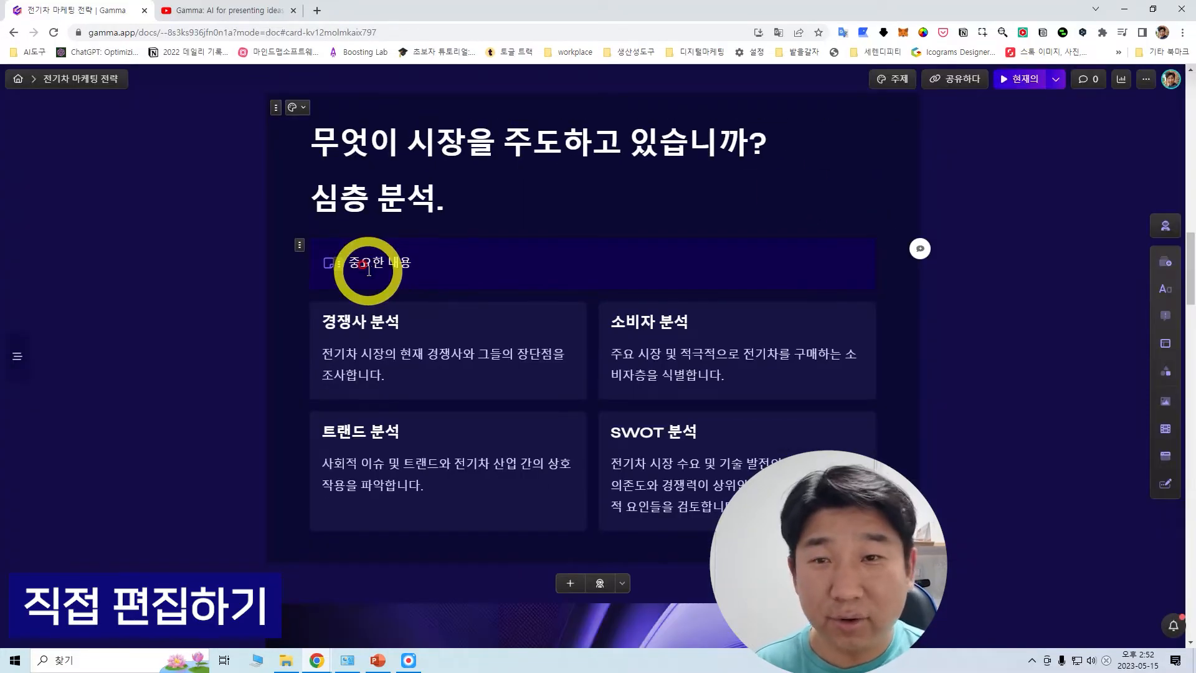
Insert a "경고 상자" reading "경고합니다" below the "연구 및 개발" heading
scroll(1089, 330, "down", 10)
mouse_move(1165, 315)
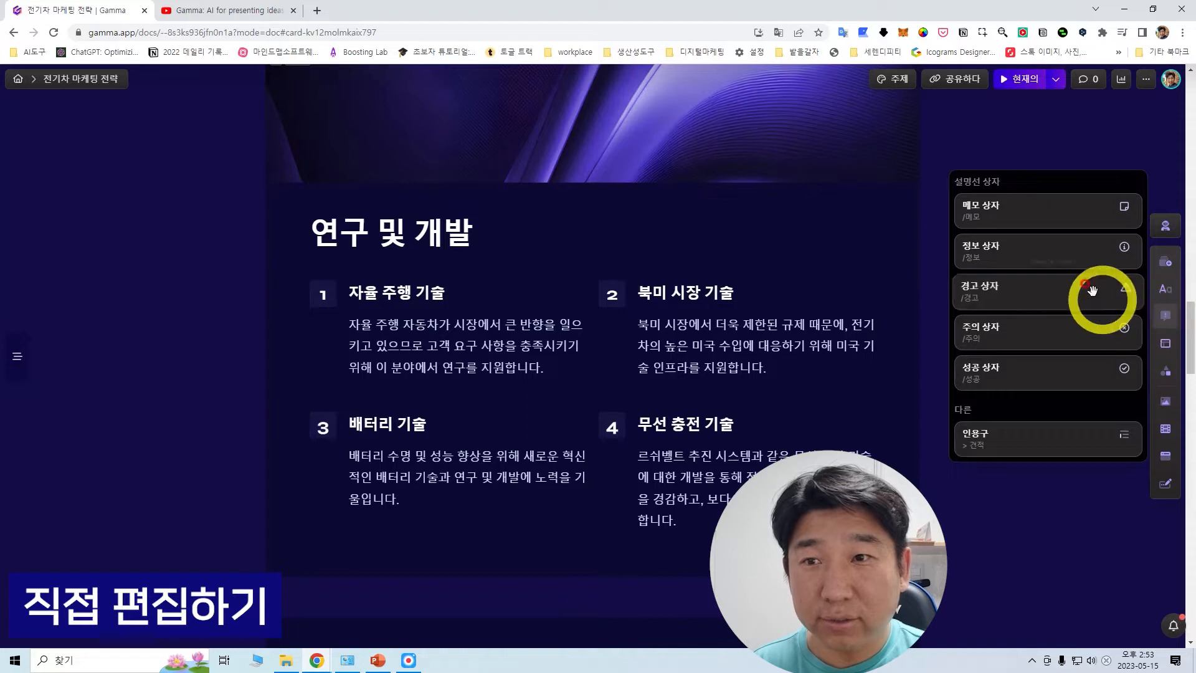
left_click_drag(1060, 299, 471, 260)
left_click(367, 290)
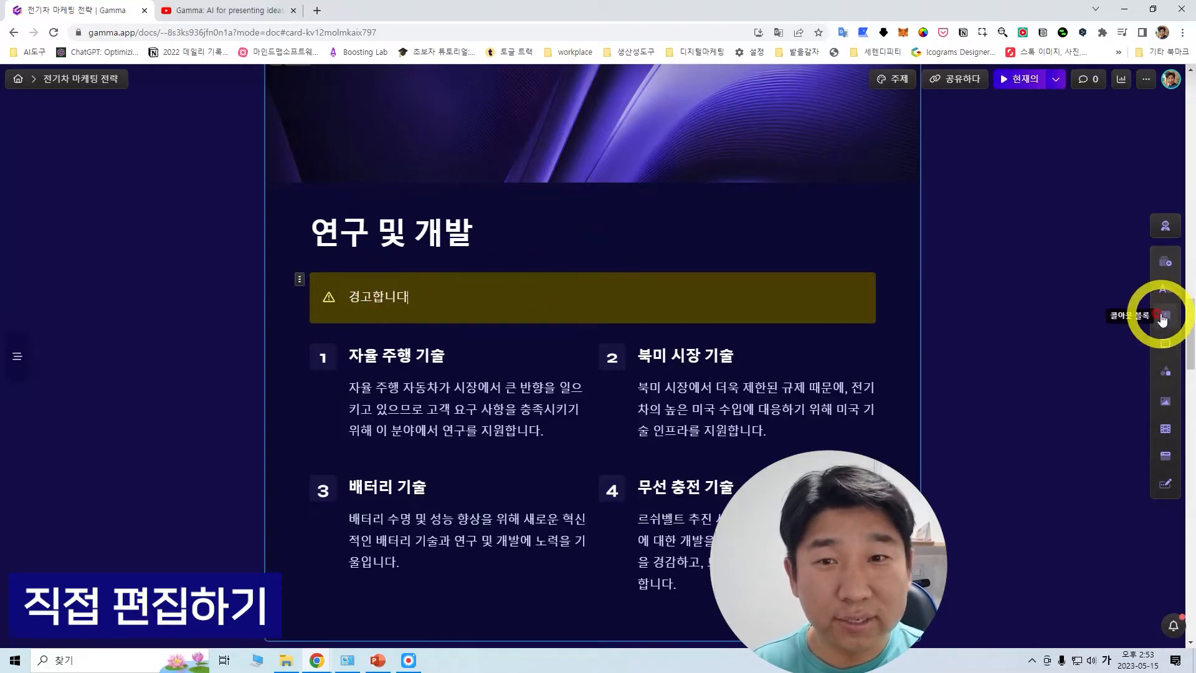
Add a card after the "연구 및 개발" card with the top-image layout and title it "레이아웃"
scroll(1081, 391, "down", 5)
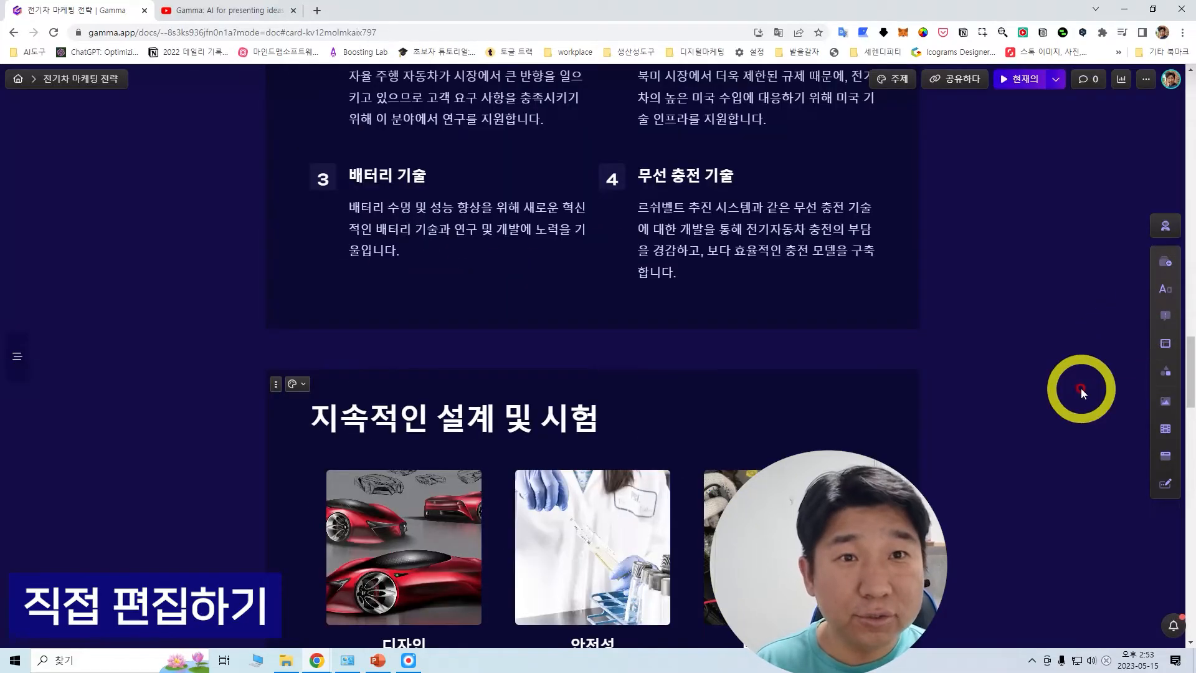
left_click(572, 348)
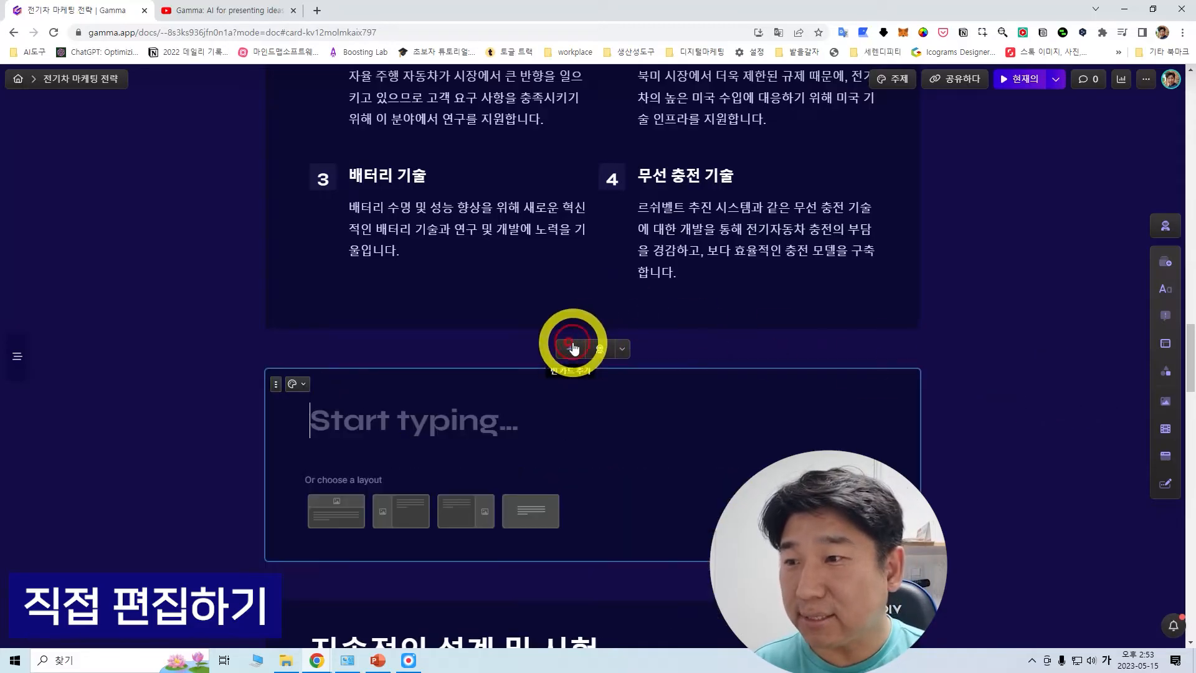
left_click(375, 490)
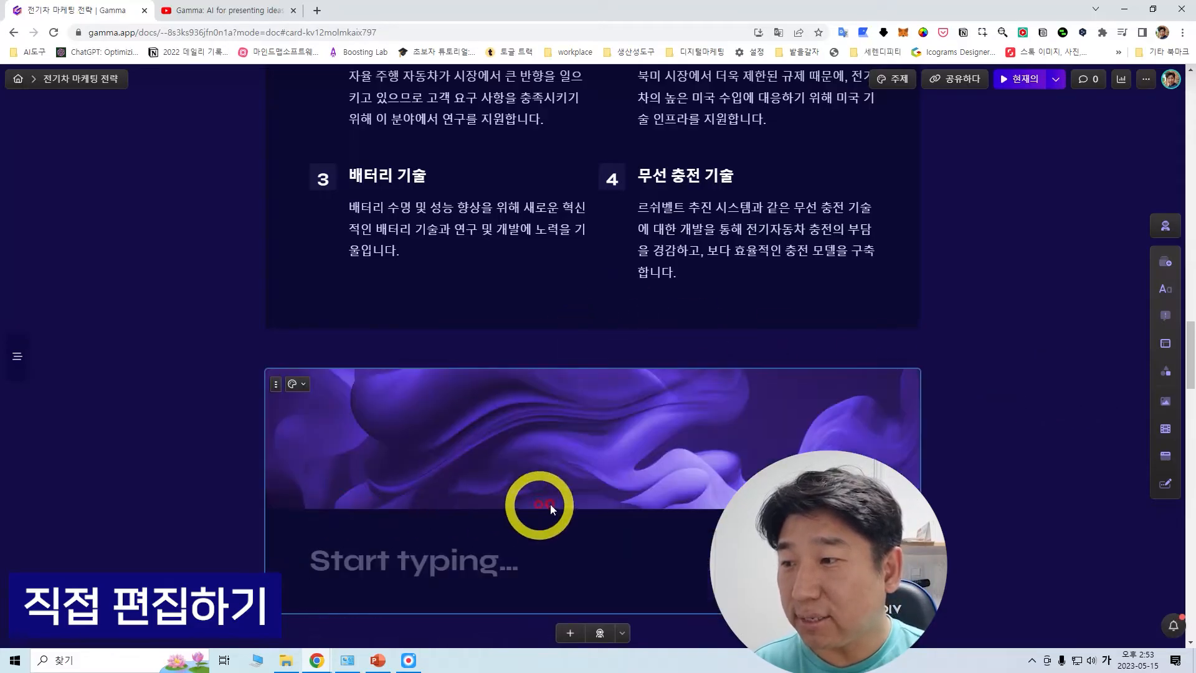
left_click(425, 555)
type("렝")
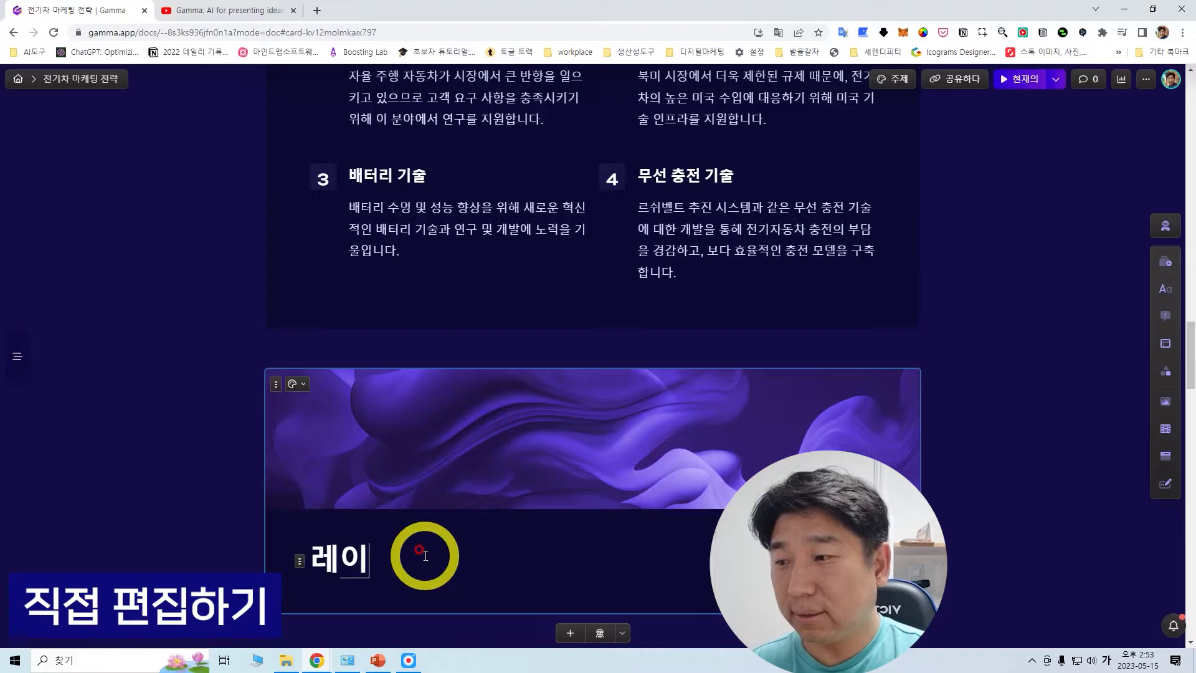
type("이아웃")
Insert a two-column grid ("2열") below the "레이아웃" heading
scroll(747, 436, "down", 3)
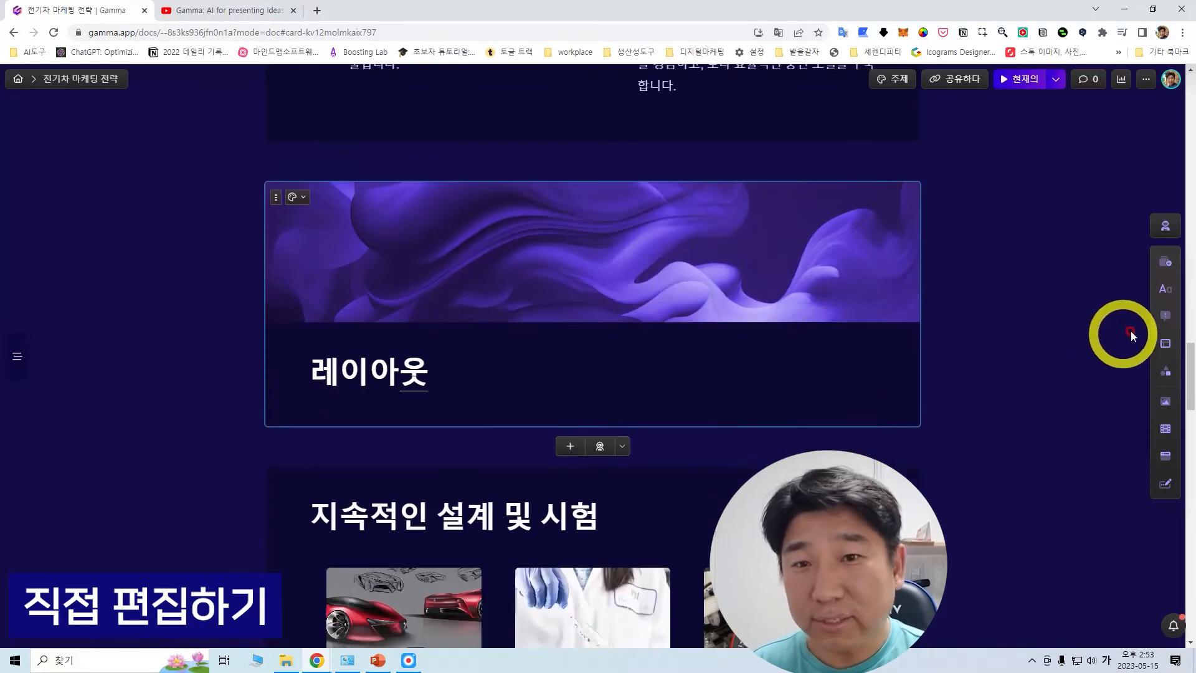
left_click(1160, 347)
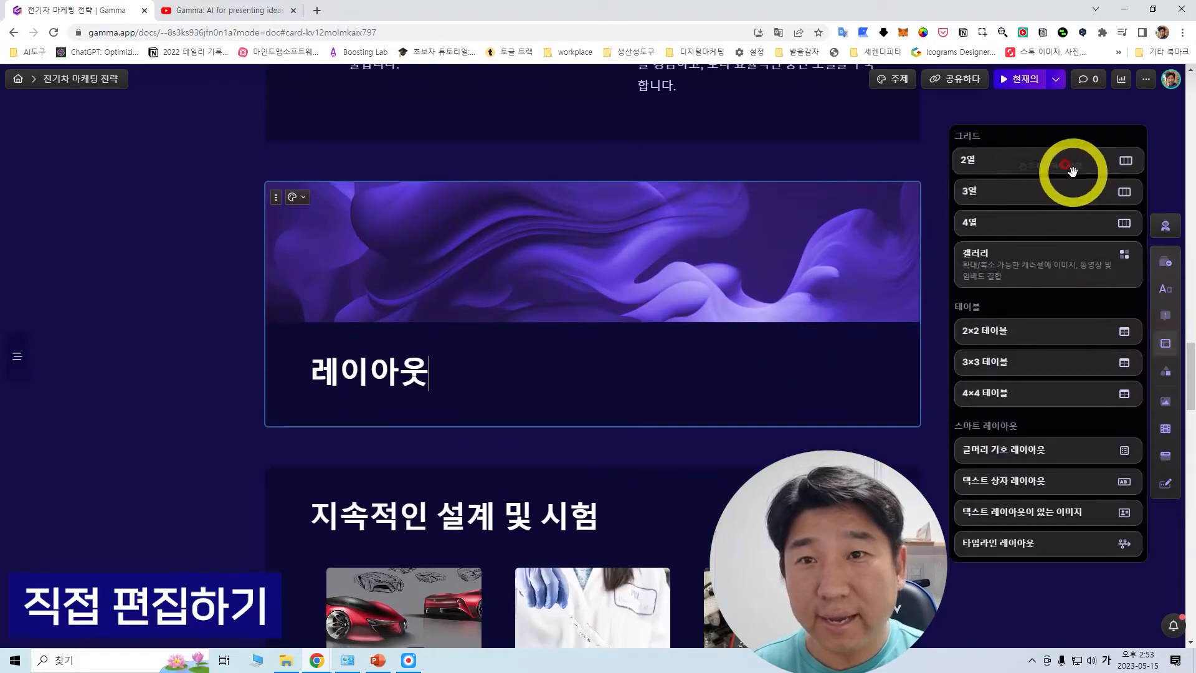
left_click_drag(1070, 165, 454, 408)
left_click(547, 433)
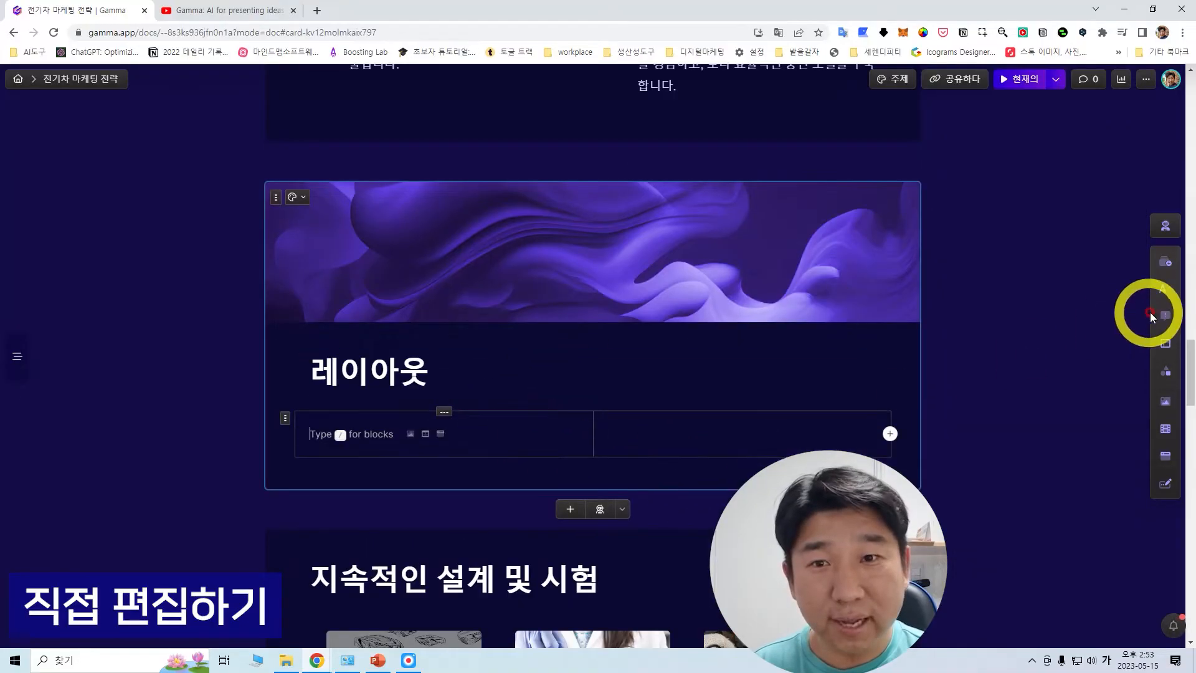
Insert a four-column grid ("4열") below the two-column grid and fill its columns with 1, 2, 3 and 4
left_click(1165, 343)
left_click_drag(999, 226, 455, 483)
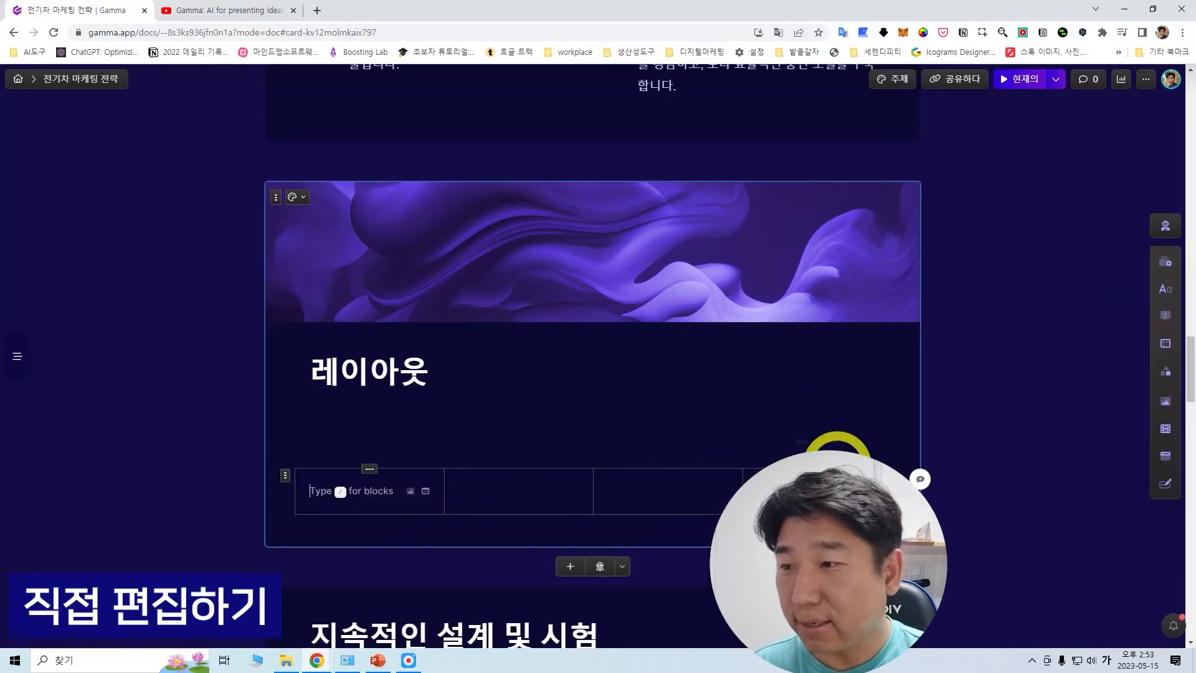
scroll(734, 454, "down", 2)
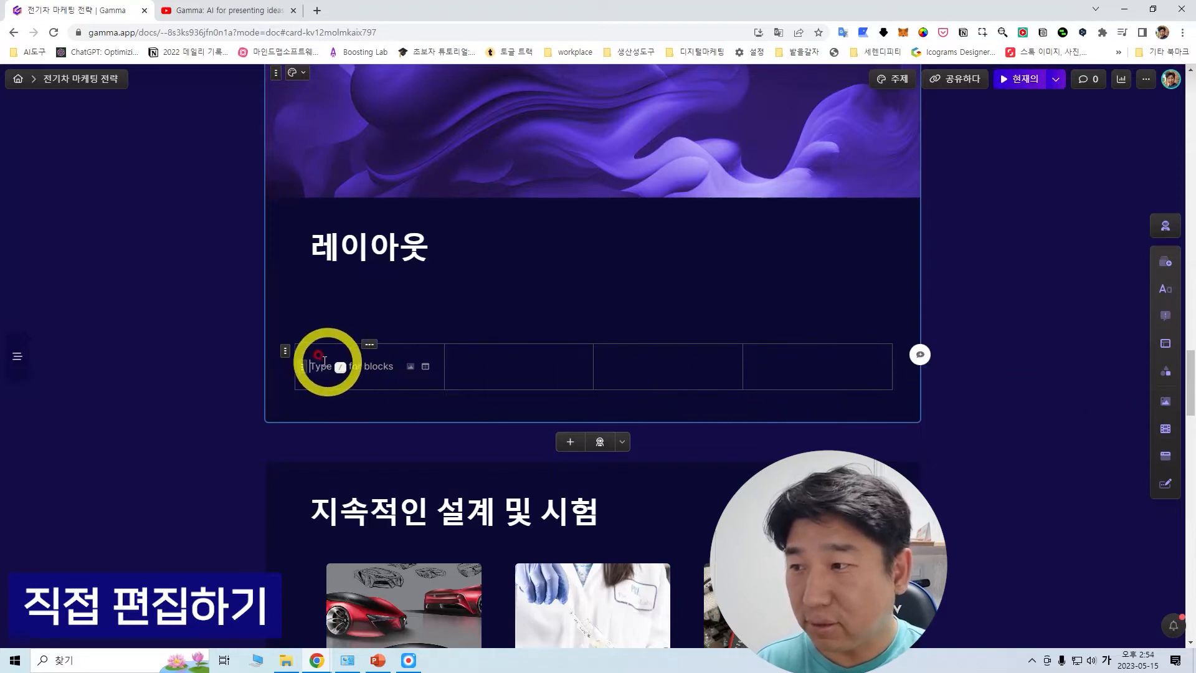
type("1")
left_click(507, 372)
type("2")
left_click(641, 368)
type("3")
left_click(808, 368)
type("4")
Delete the two-column and four-column grids below the "레이아웃" heading
left_click(1167, 345)
left_click_drag(1047, 160, 780, 316)
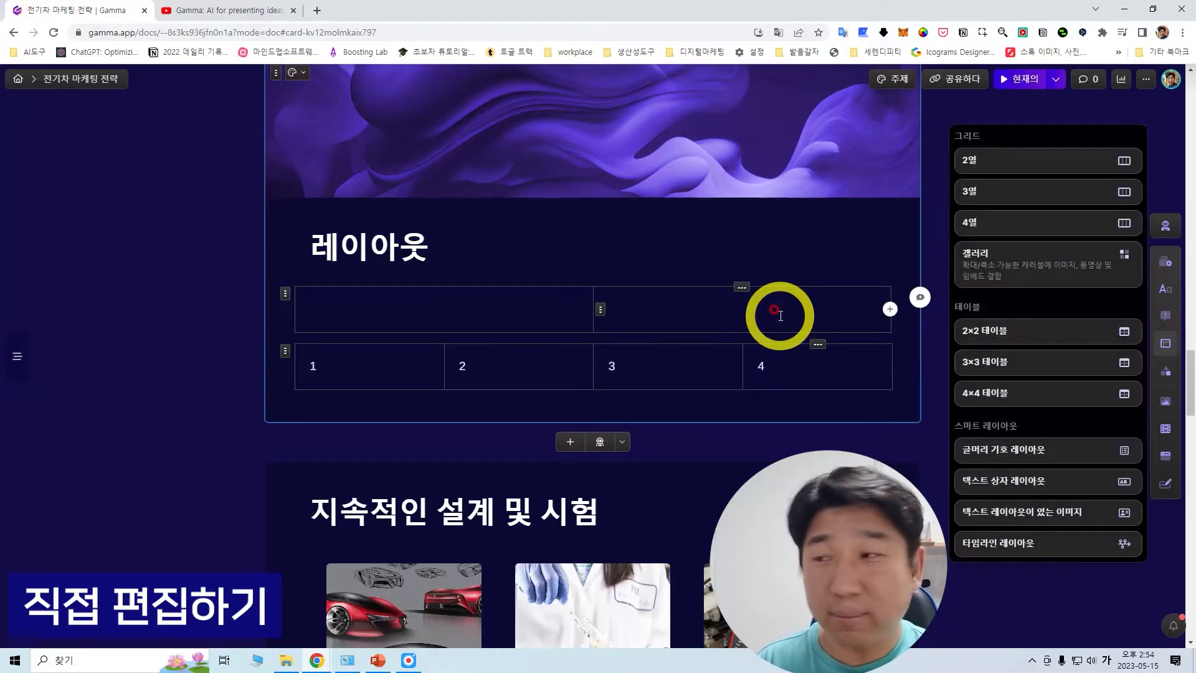
left_click(278, 306)
left_click(285, 293)
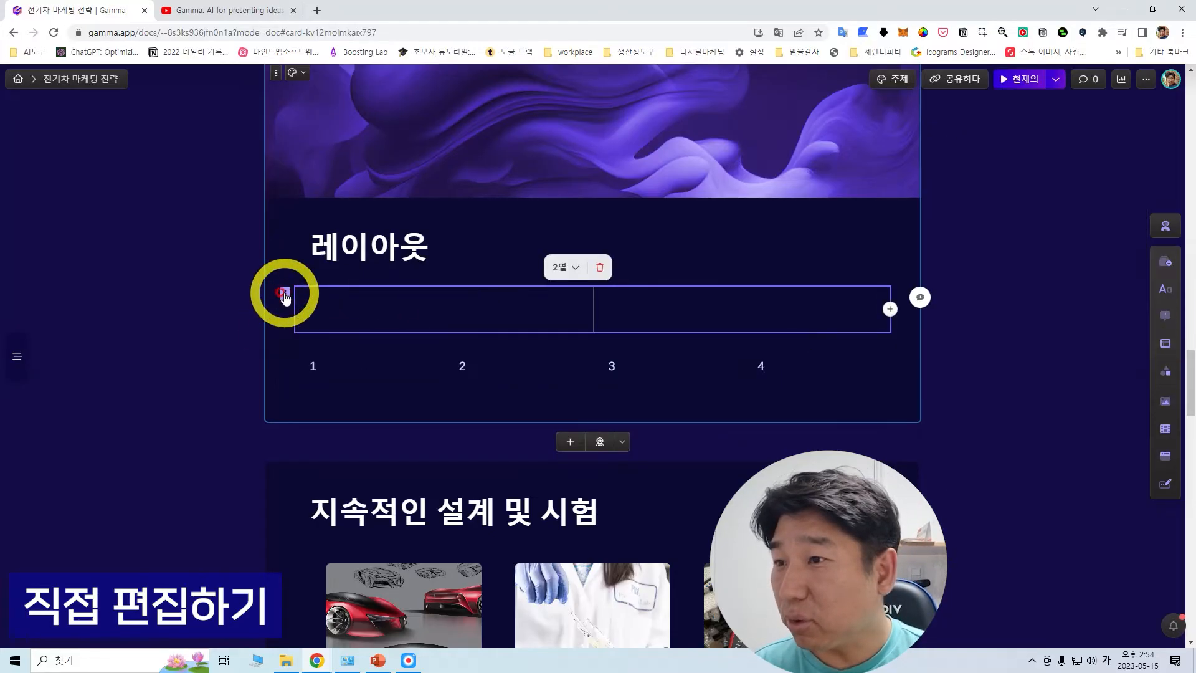
left_click(592, 266)
left_click(284, 293)
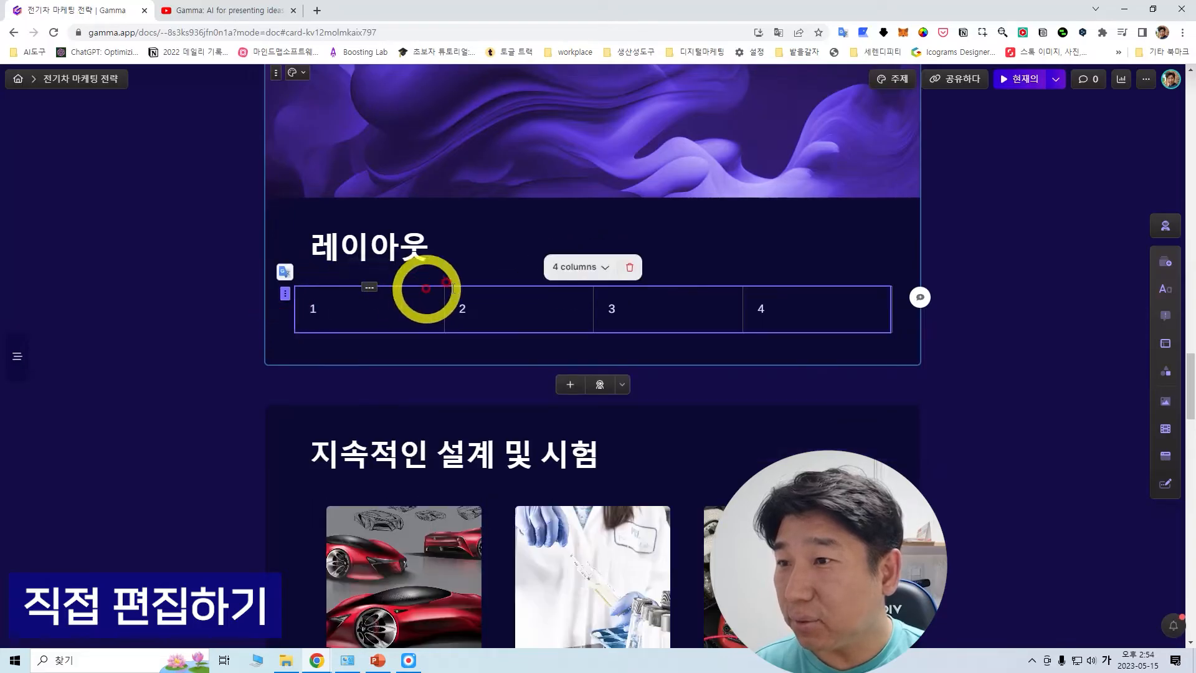
left_click(600, 268)
left_click(611, 269)
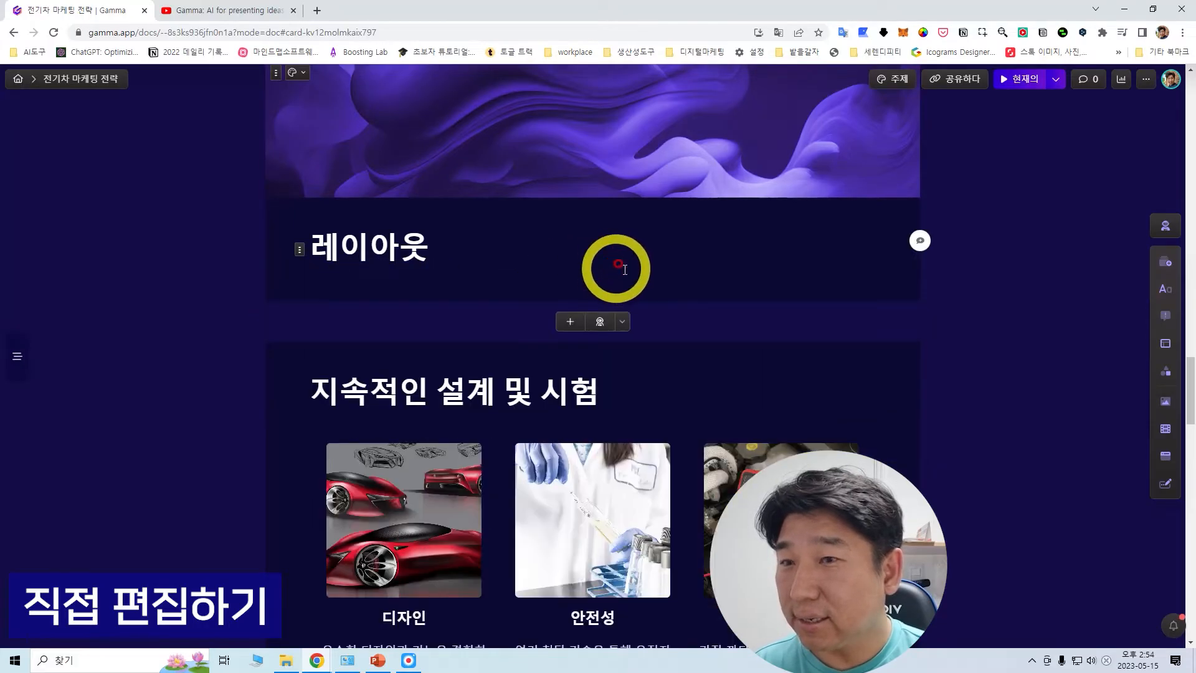
Insert an empty gallery ("갤러리") block below the "레이아웃" heading
left_click(1156, 345)
left_click_drag(1024, 267, 371, 278)
left_click_drag(831, 324, 831, 324)
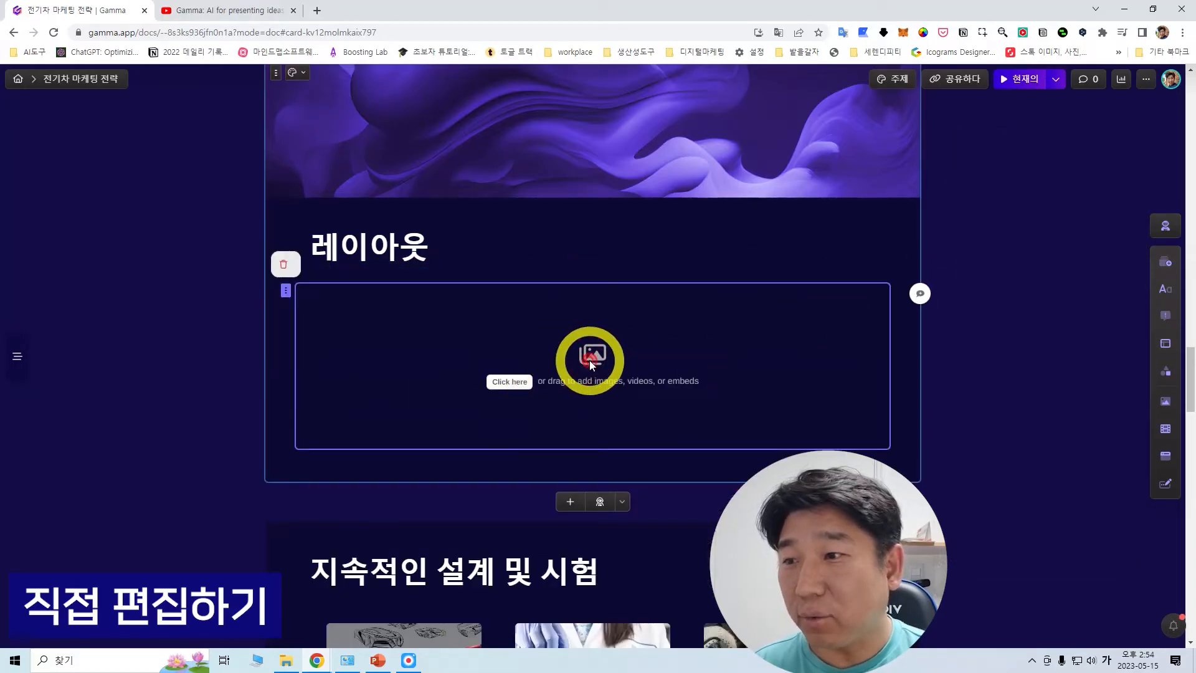
Search Unsplash images for "CAR" and fill the gallery's first item with the orange Beetle photo
left_click(509, 381)
left_click(1021, 141)
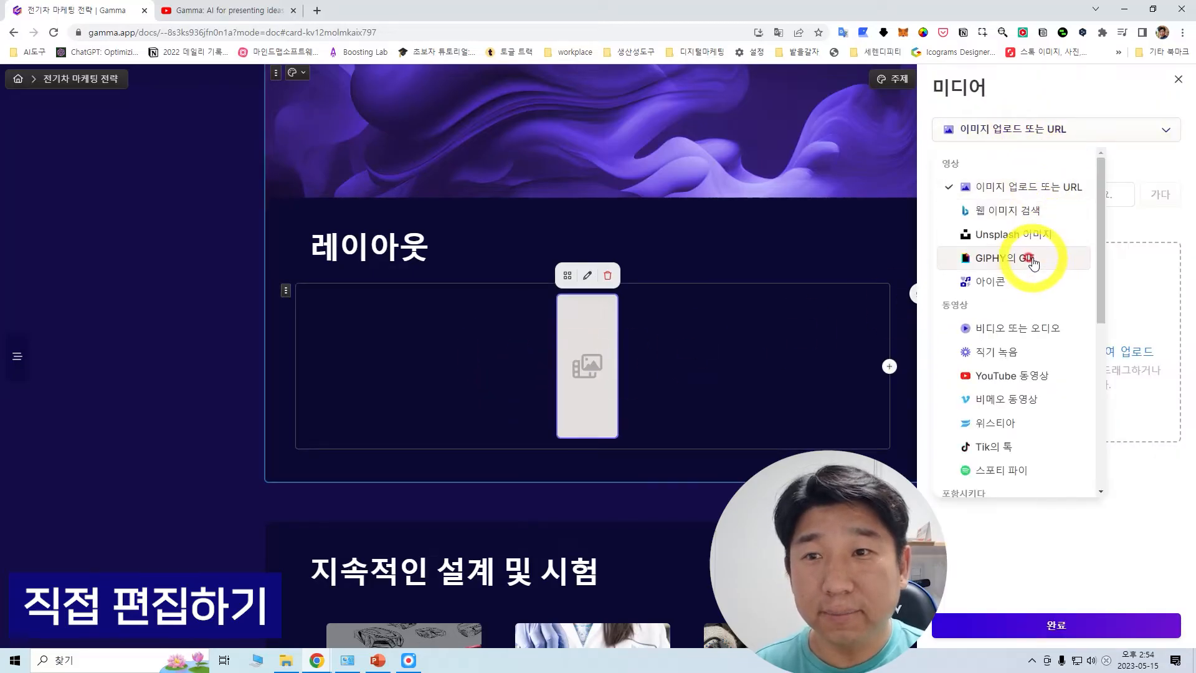
left_click(984, 240)
left_click(1000, 169)
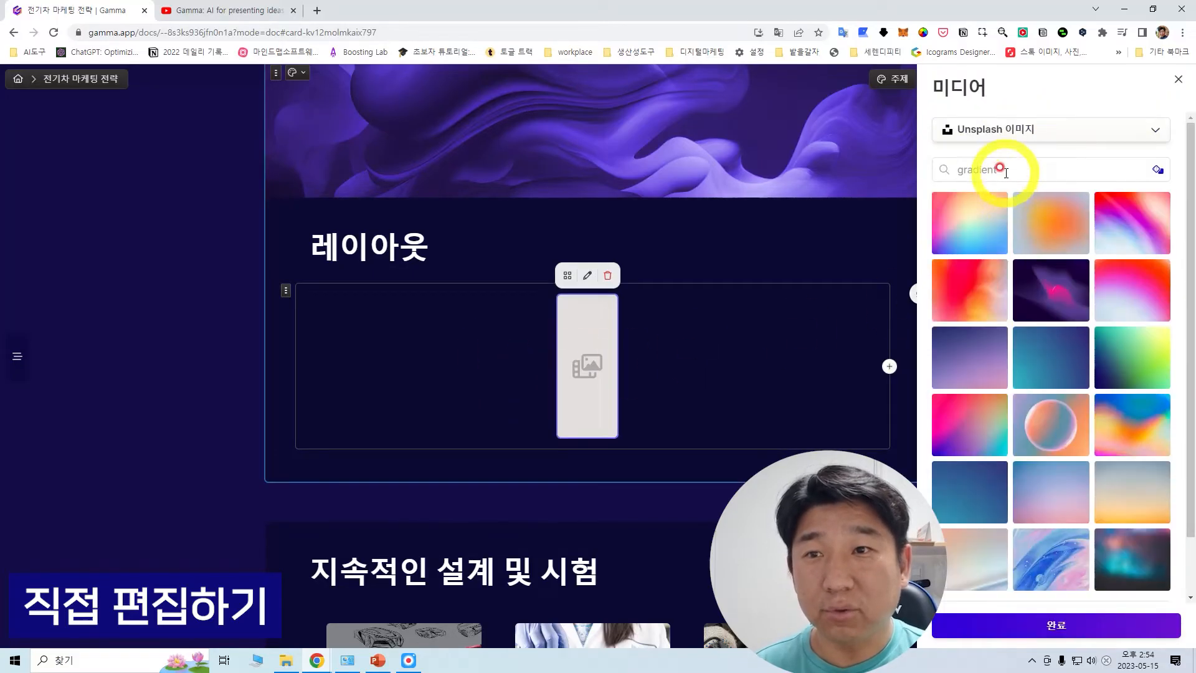
type("자동차")
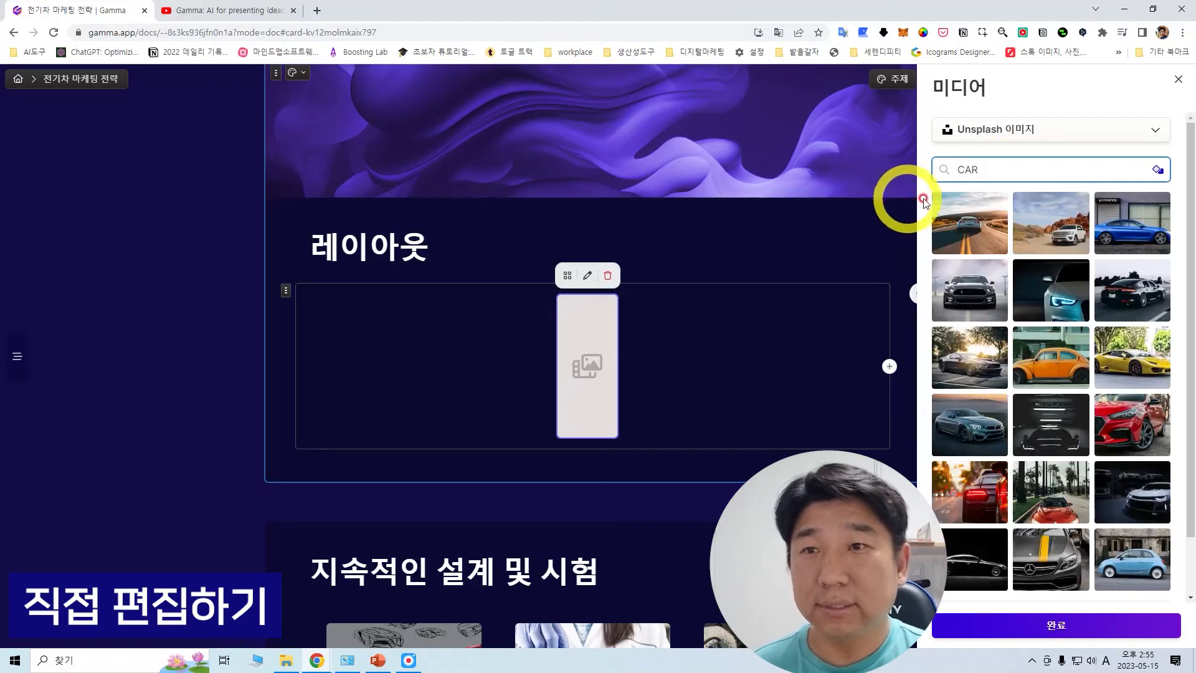
left_click(969, 226)
left_click(1052, 221)
left_click(1140, 234)
left_click(1050, 357)
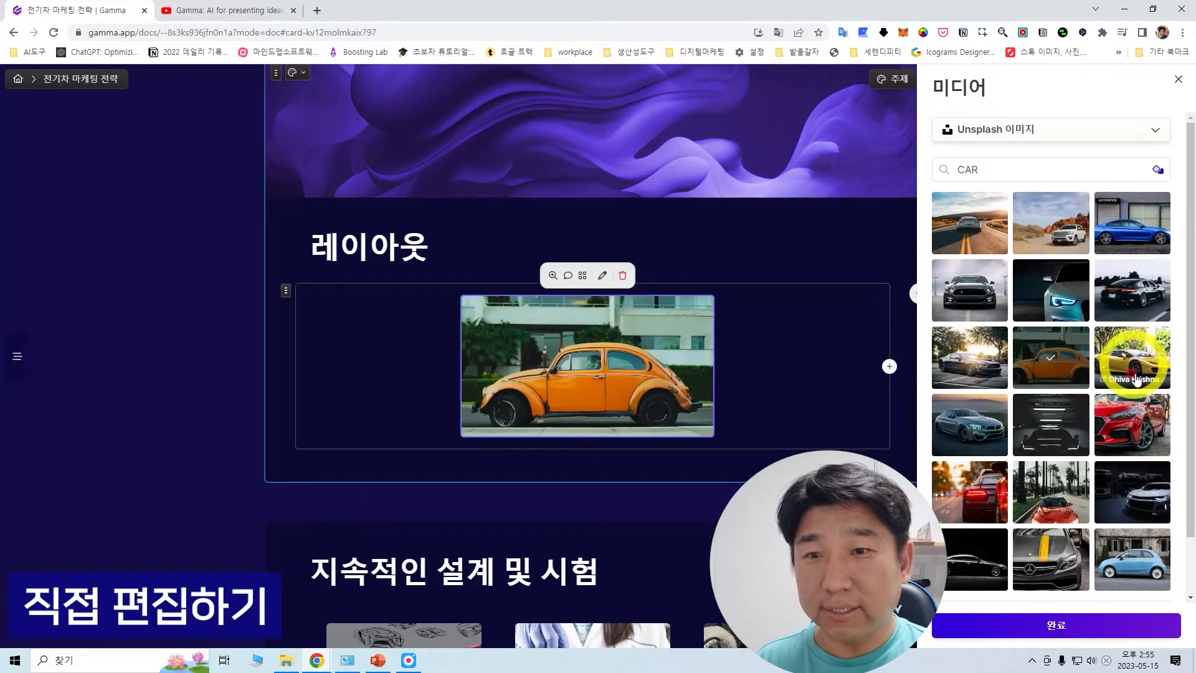
left_click(1058, 625)
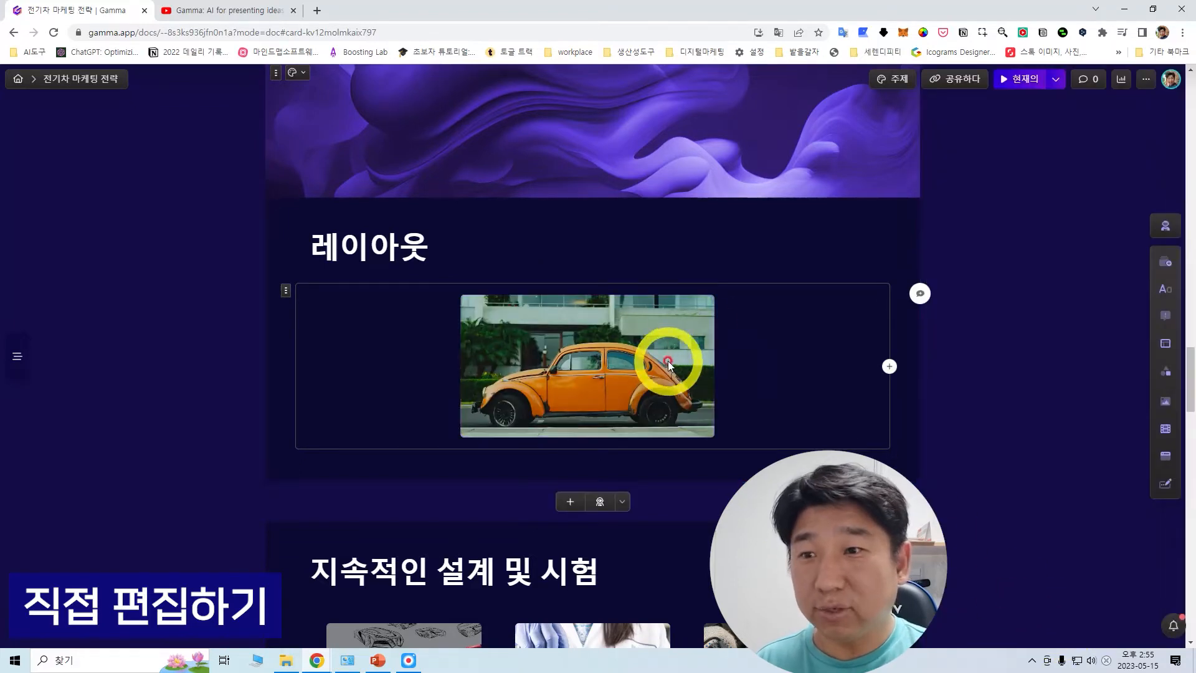
Add two more Unsplash photos to the gallery: the coffee cup on white cloth and the sunlit California street with houses and palms
left_click(745, 345)
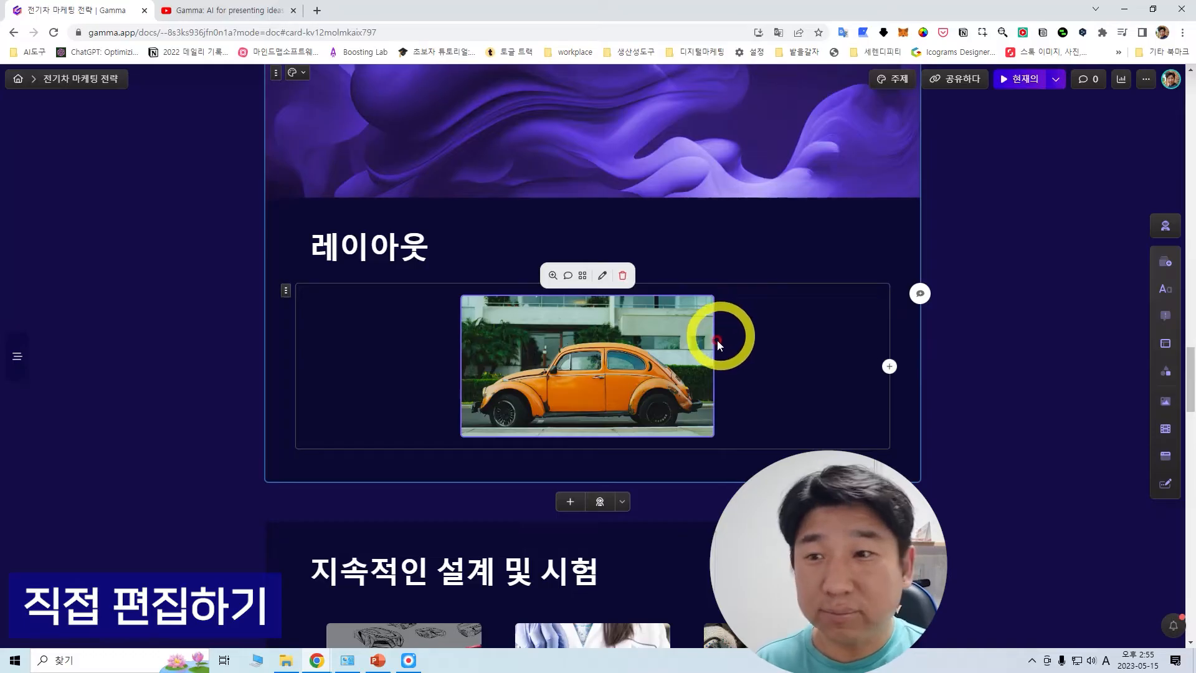
left_click(890, 367)
left_click(1063, 212)
left_click(1107, 625)
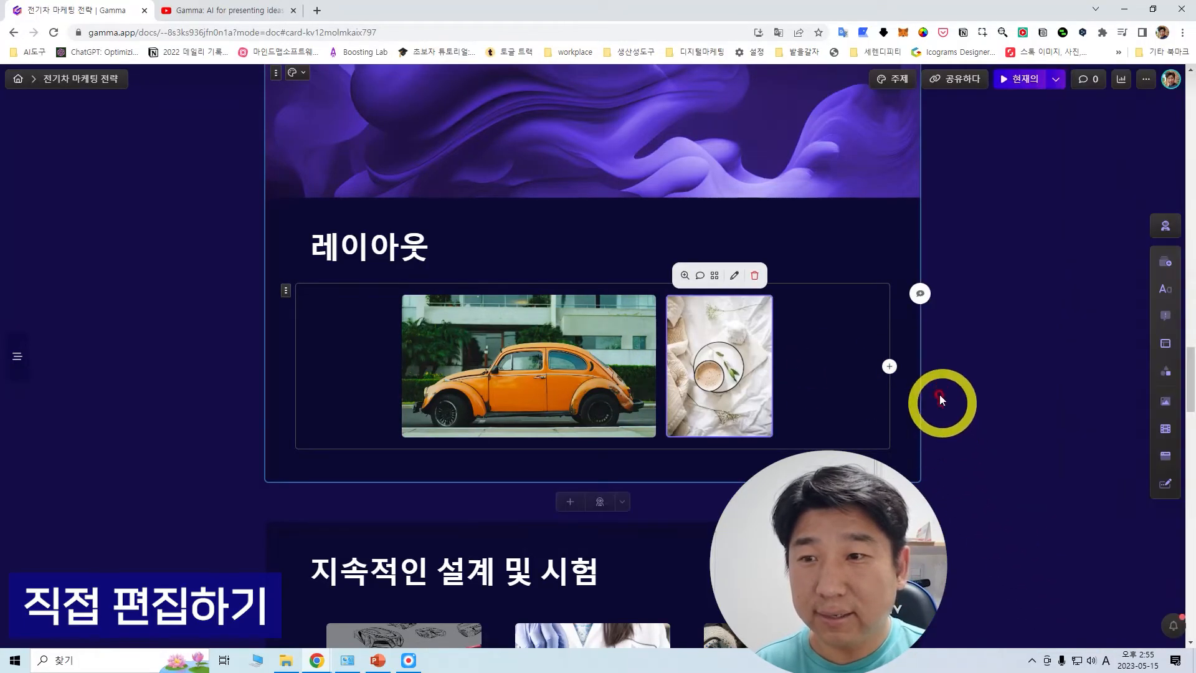
left_click(889, 367)
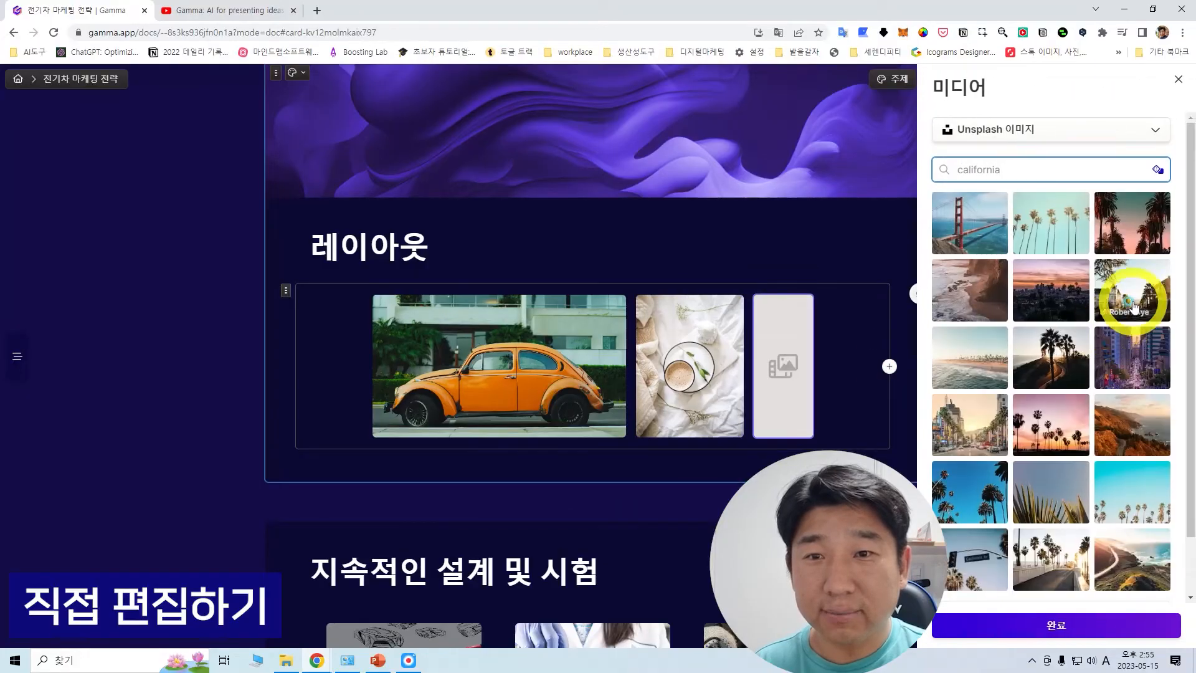
left_click(1133, 307)
left_click(1103, 623)
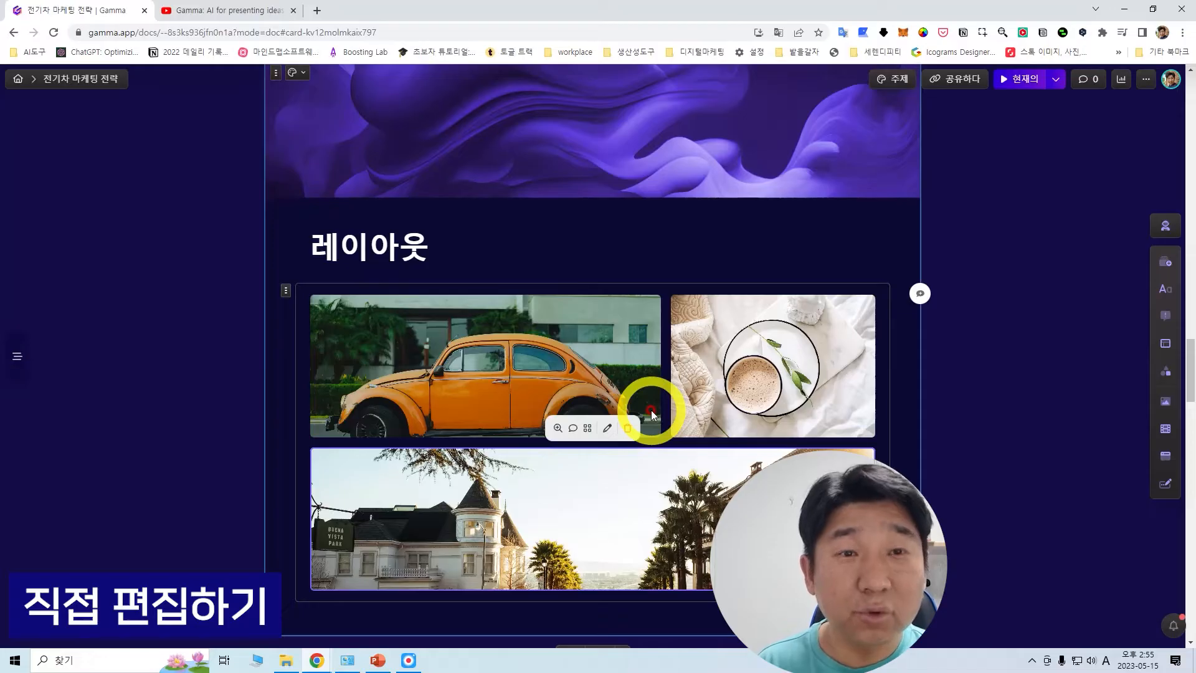
Insert a smart layout of four captioned scientist portraits in its own card between the "레이아웃" and "지속적인 설계 및 시험" cards
scroll(1128, 372, "down", 5)
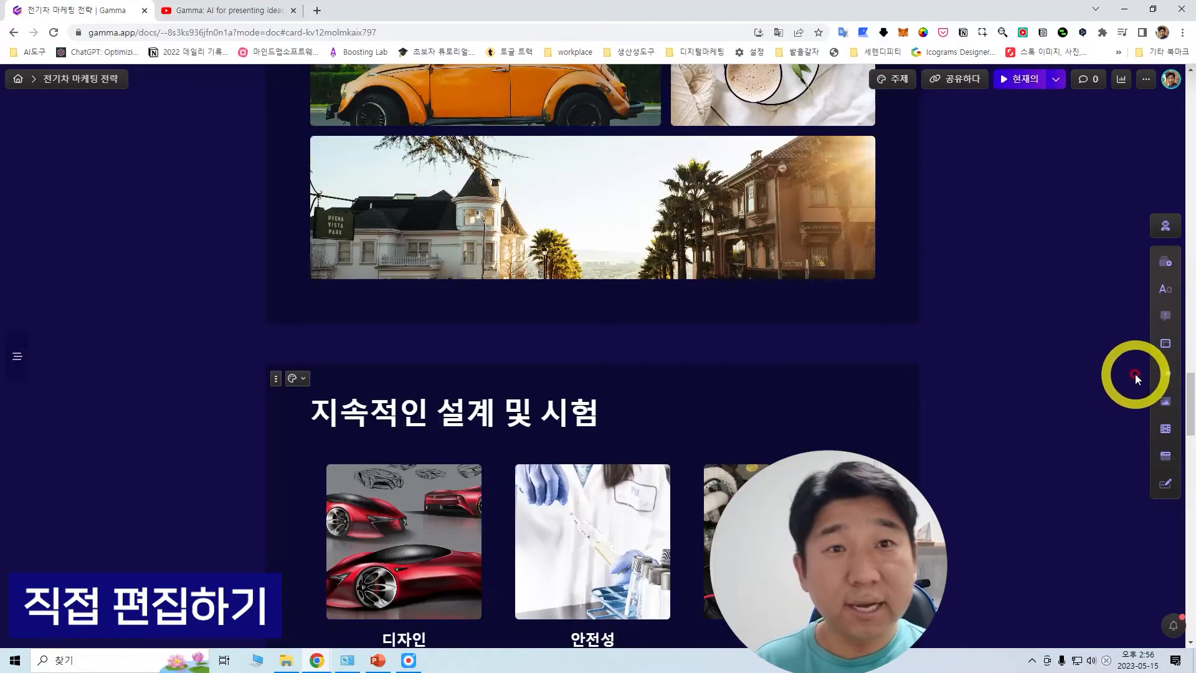
mouse_move(1165, 371)
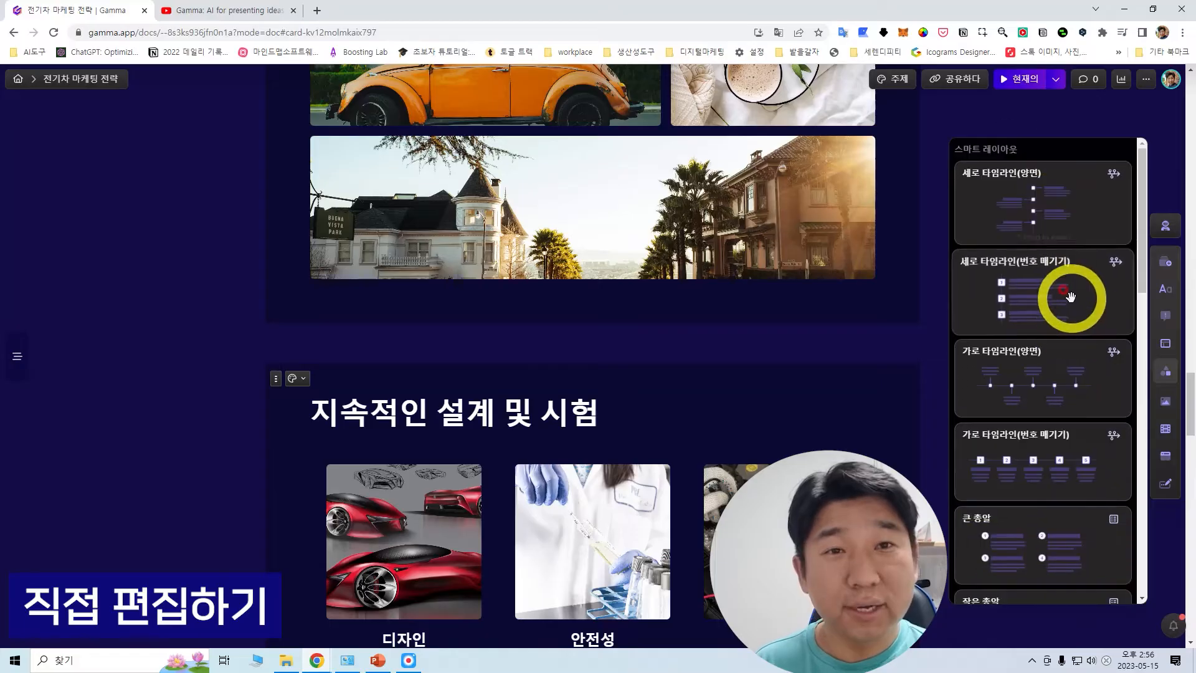
scroll(1065, 311, "down", 4)
scroll(1062, 319, "down", 4)
left_click_drag(1072, 408, 805, 351)
scroll(657, 455, "down", 2)
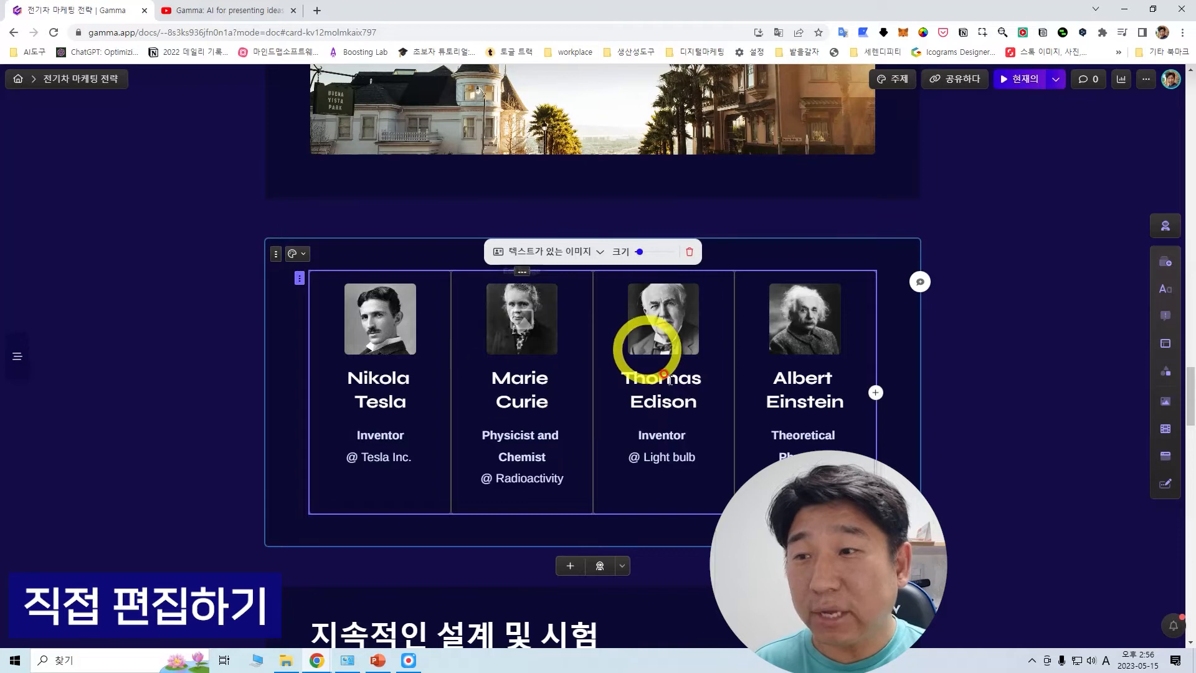
Insert the four-portrait "텍스트가 있는 이미지" smart layout below the timeline in the "생산 및 인프라 계획" card
scroll(668, 360, "up", 3)
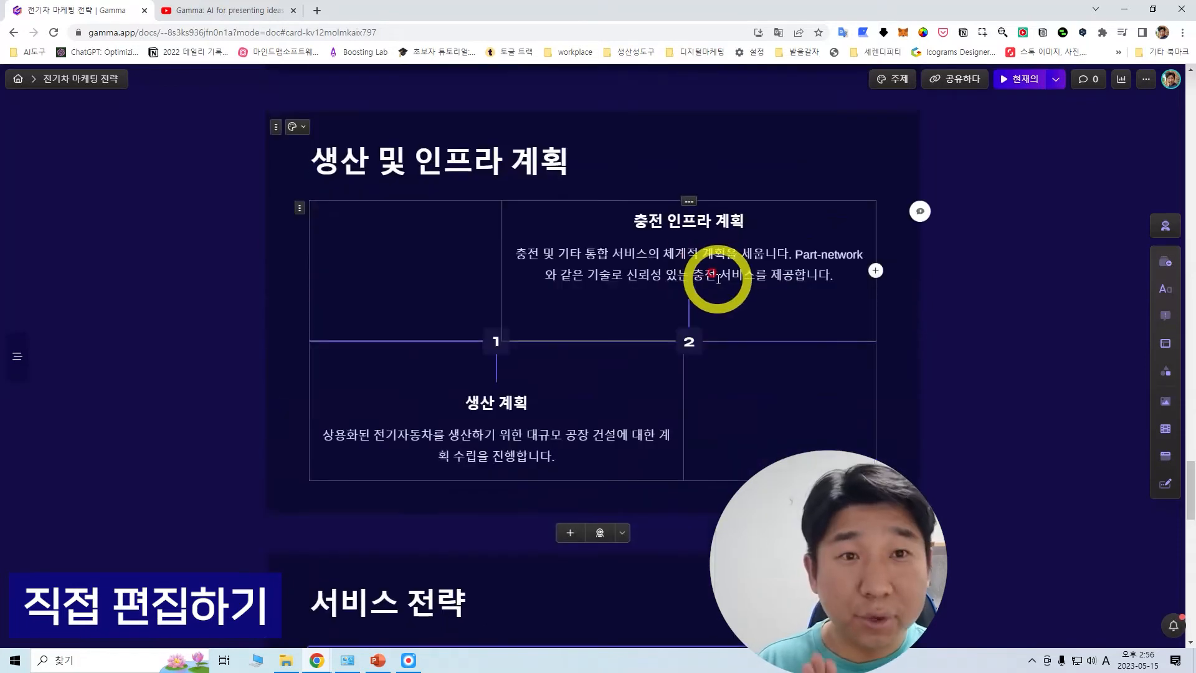
left_click(1166, 374)
left_click_drag(729, 472, 623, 484)
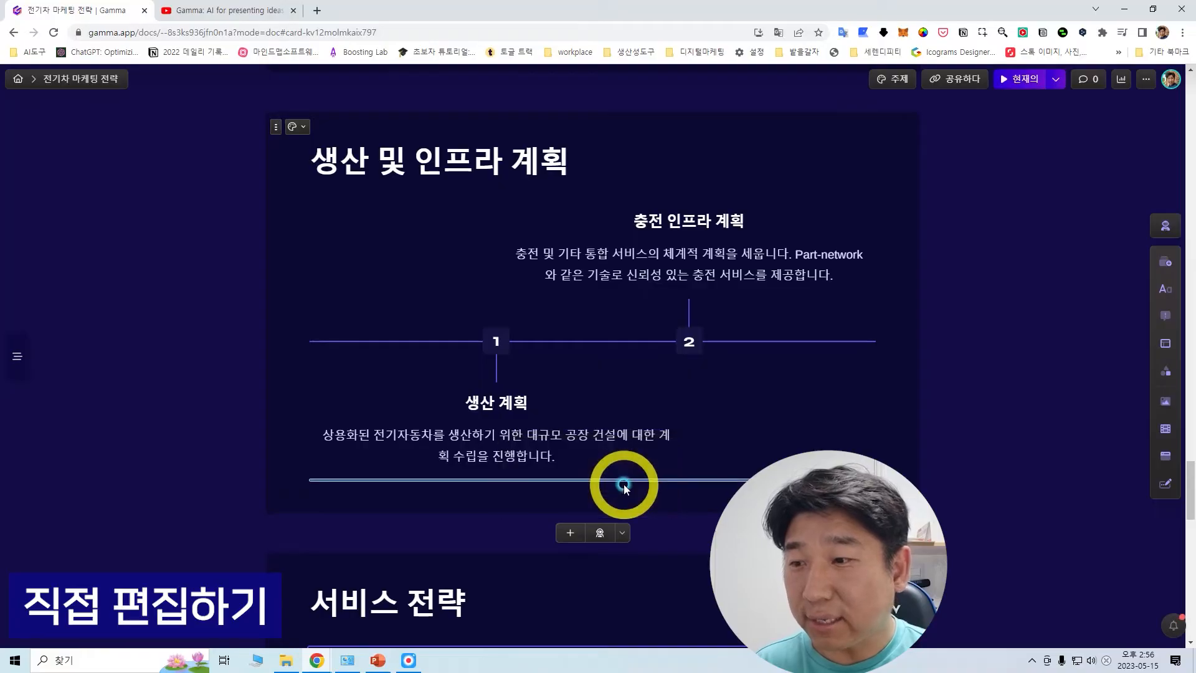
scroll(752, 466, "down", 3)
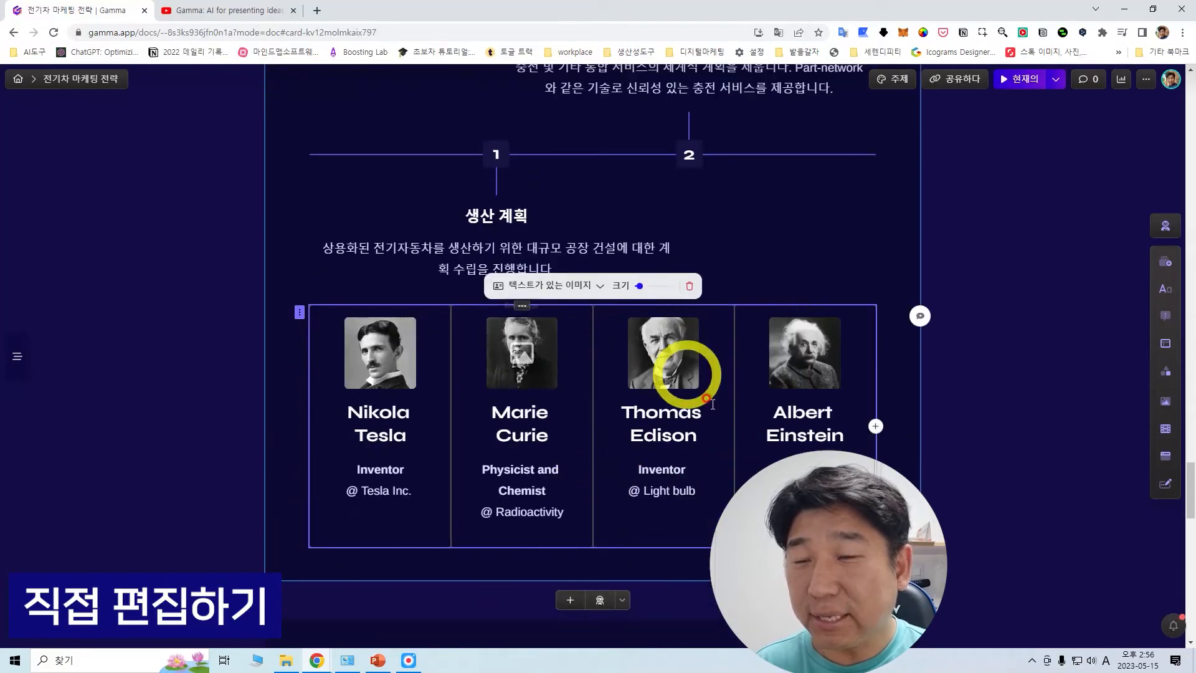
Insert a "계단 다이어그램" with four steps and open it in the diagram editor
left_click(1165, 372)
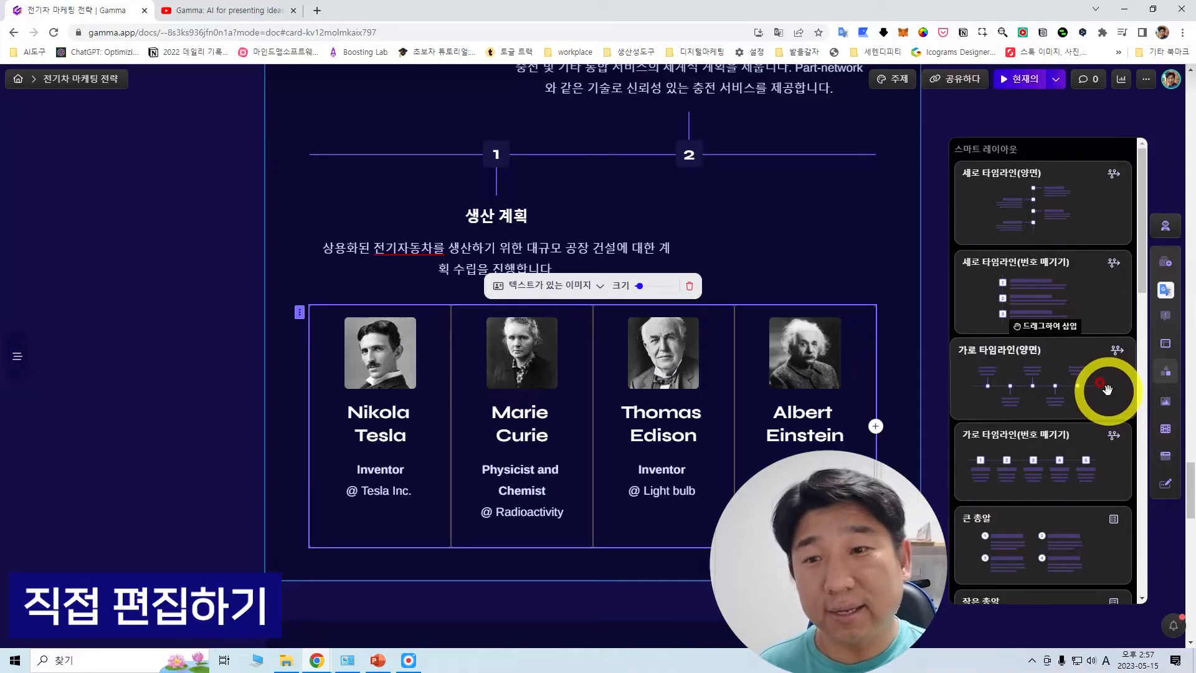
scroll(1107, 389, "down", 10)
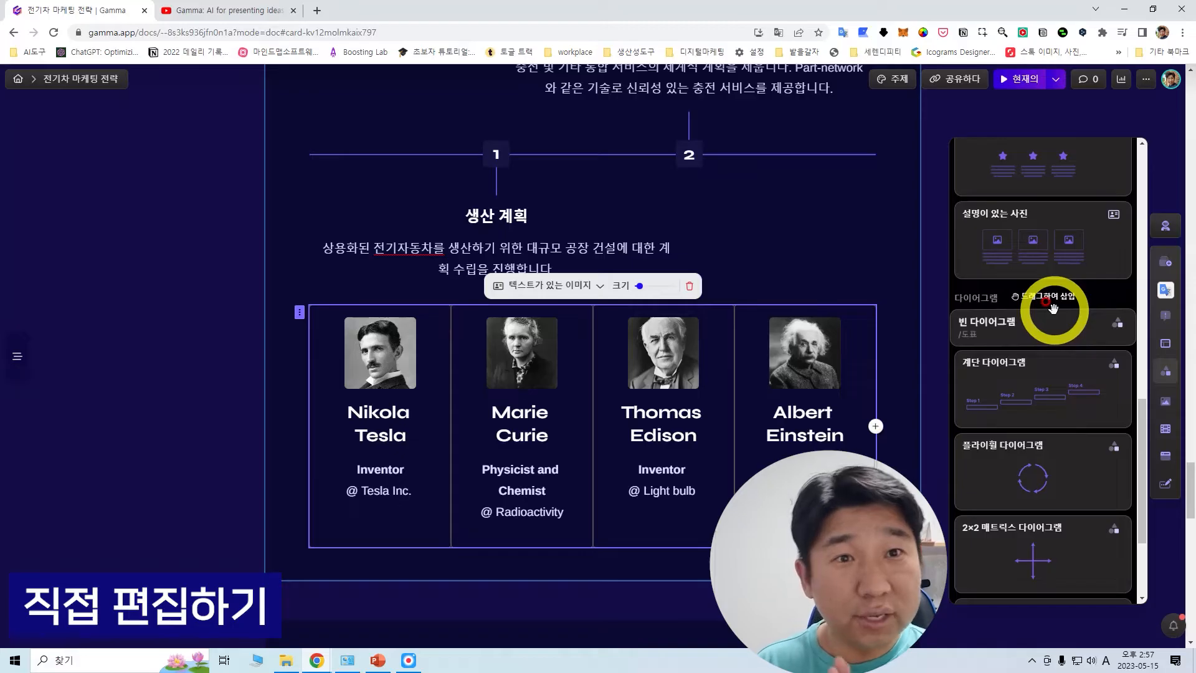
scroll(1089, 312, "down", 2)
left_click_drag(1067, 266, 959, 474)
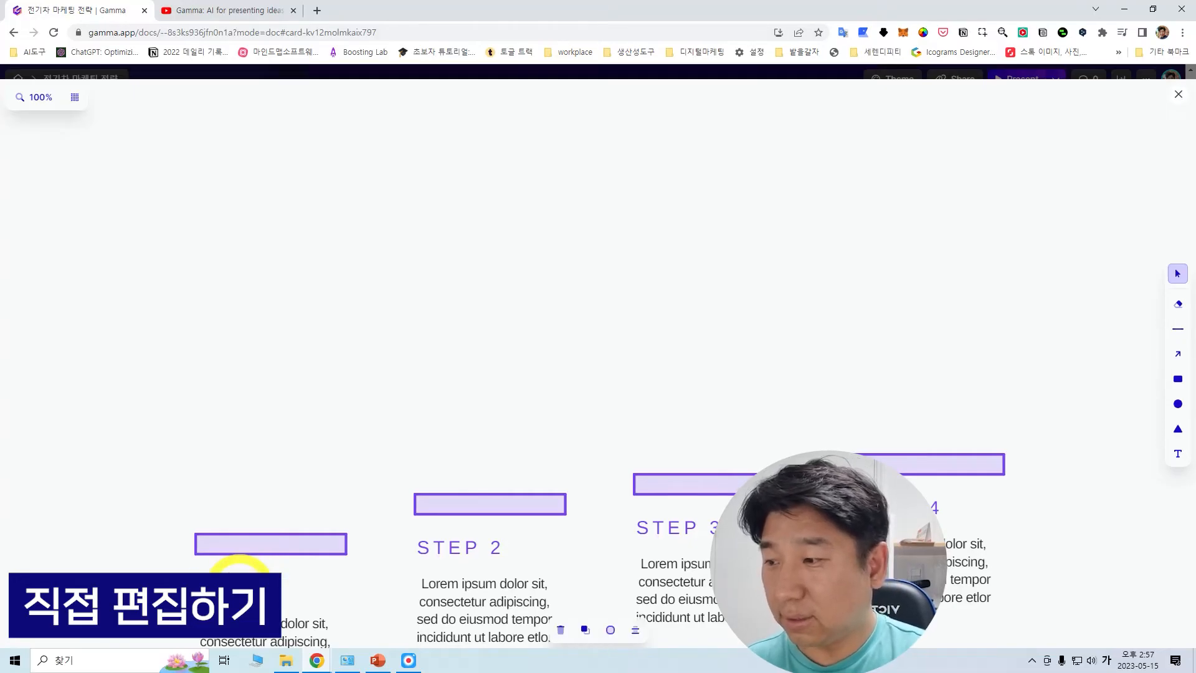
Retitle STEP 2 as "활용단계" and draw rising arrows linking the first step to the second and the second to the third
triple_click(431, 545)
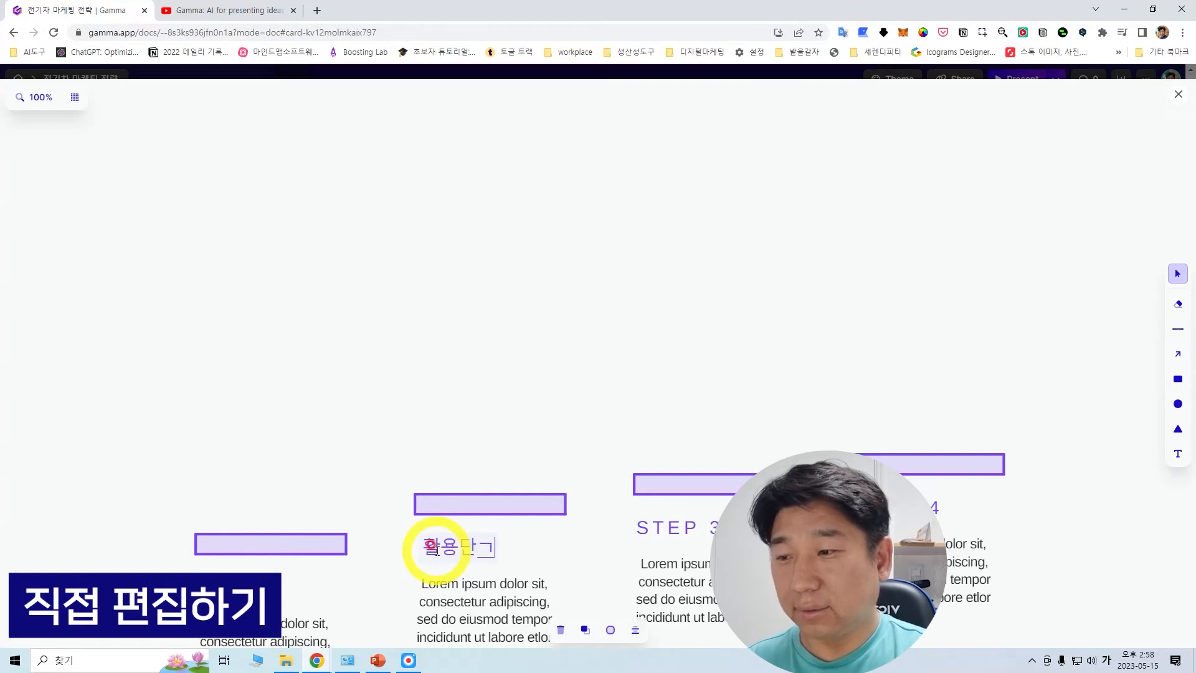
left_click(528, 501)
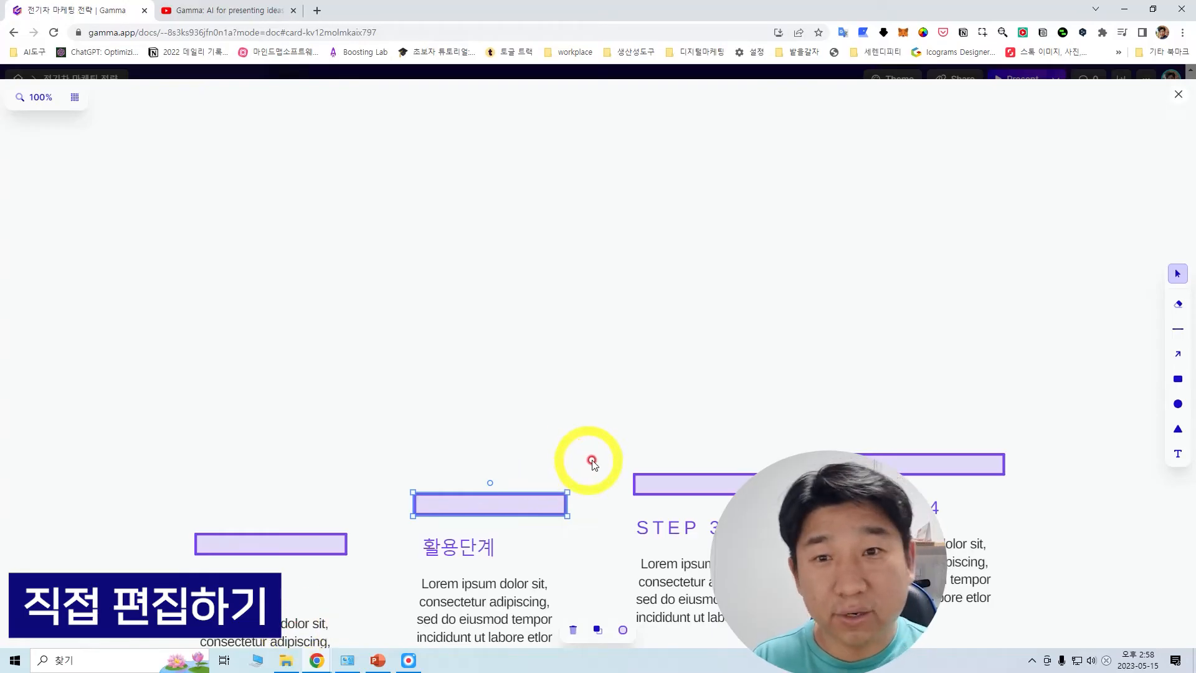
left_click(1177, 355)
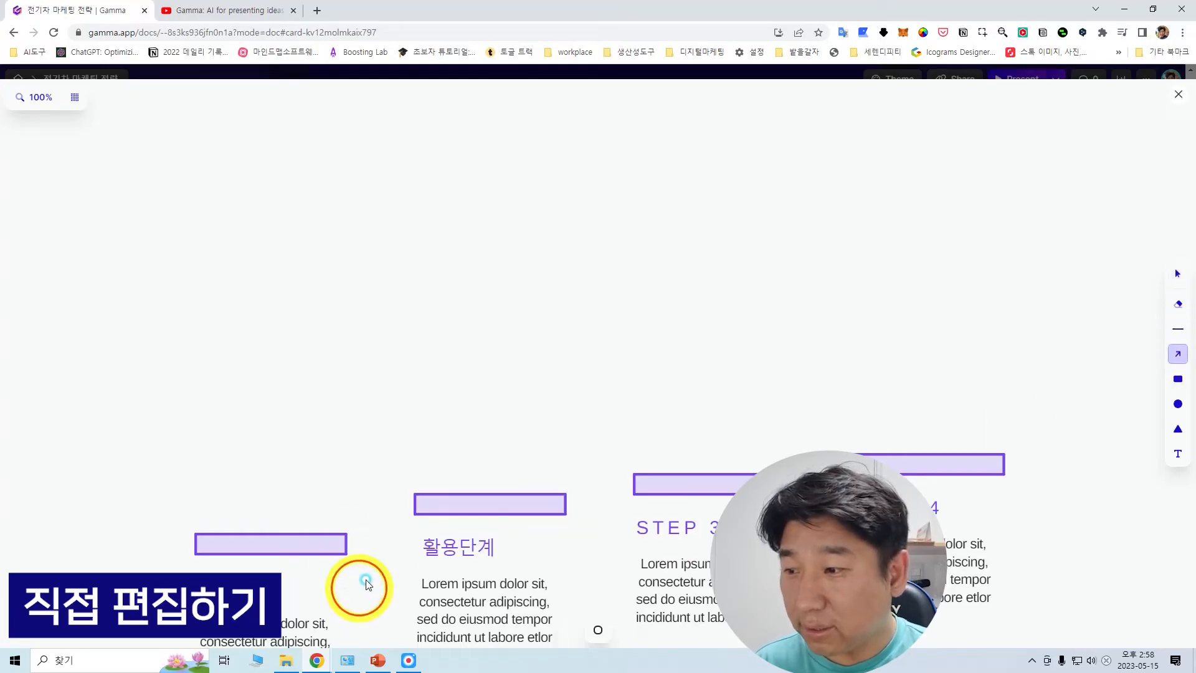
left_click_drag(347, 593, 411, 533)
left_click(1179, 360)
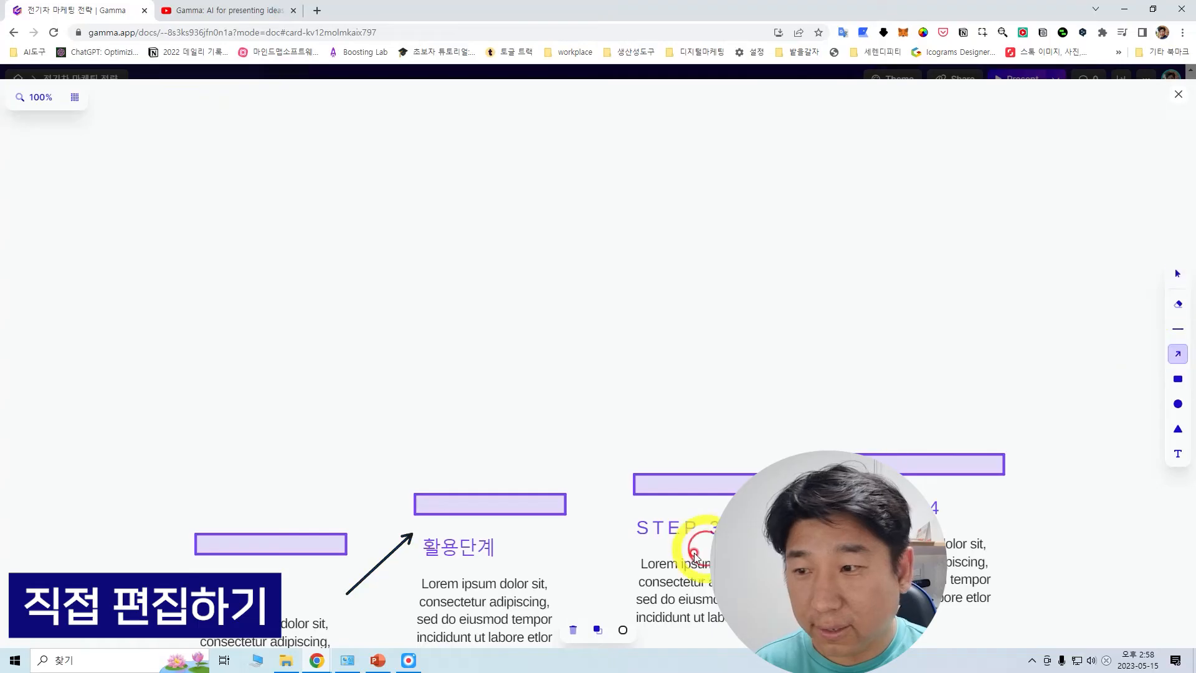
left_click_drag(564, 570, 622, 522)
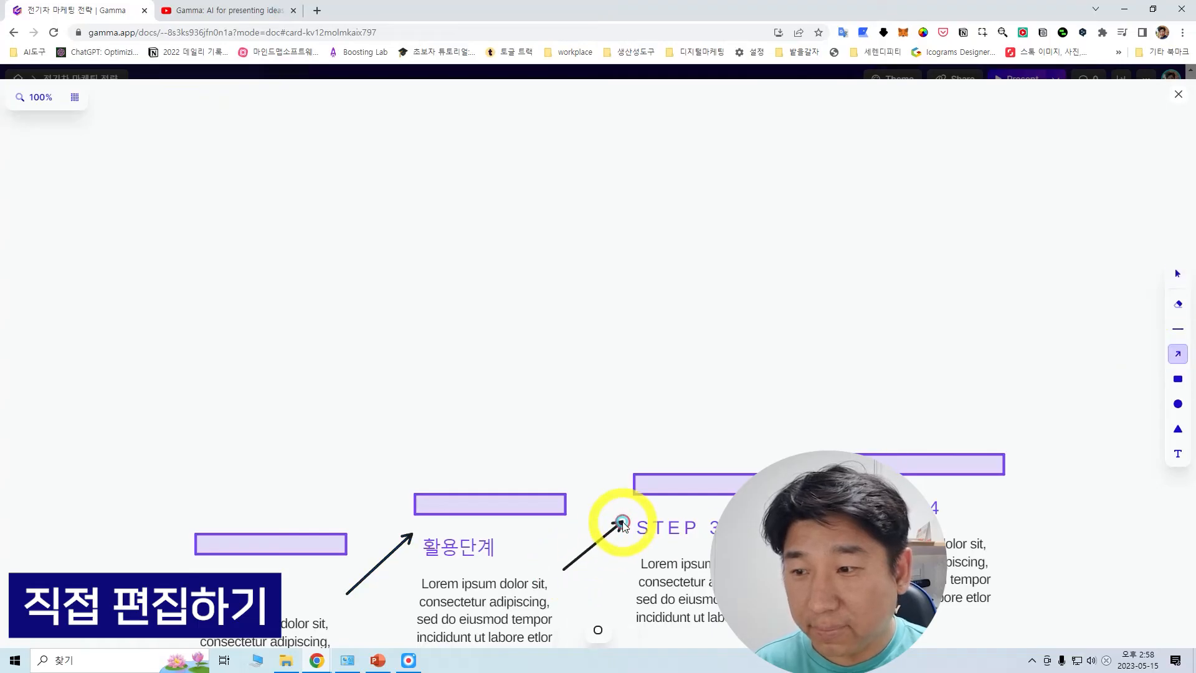
Draw a wide rectangle spanning the top of the four steps, label it "서비스 단계" at its left end, and close the diagram editor
left_click(1177, 355)
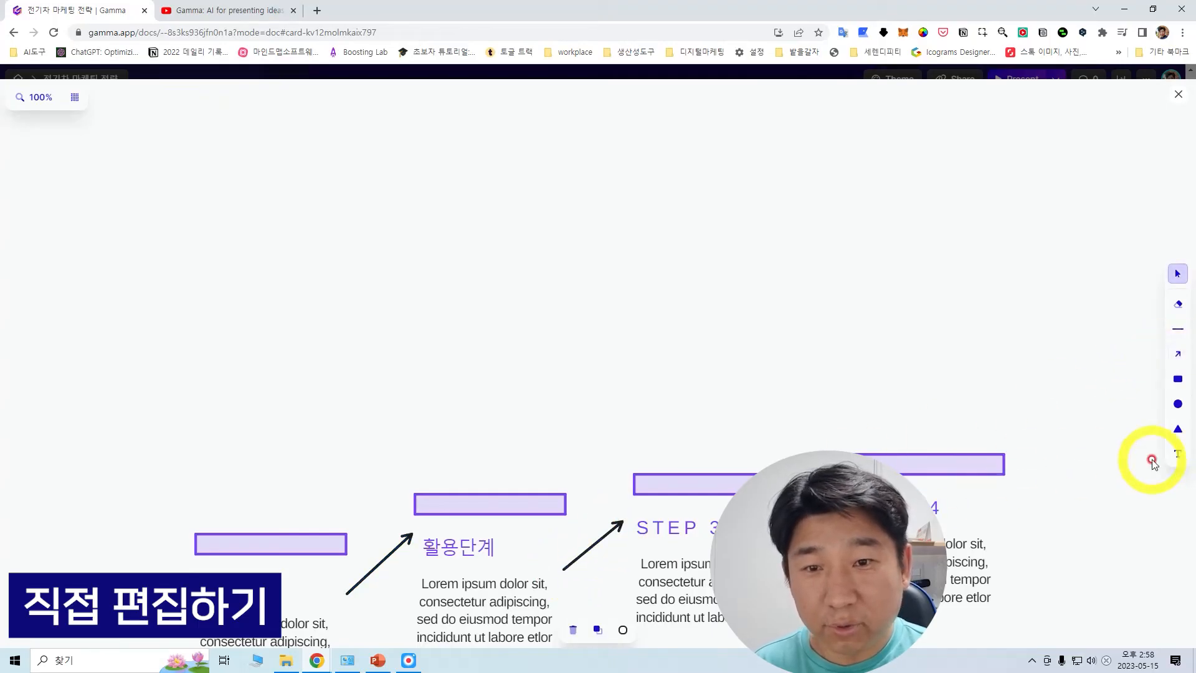
left_click_drag(198, 410, 1005, 436)
left_click_drag(602, 406, 601, 399)
left_click(1177, 453)
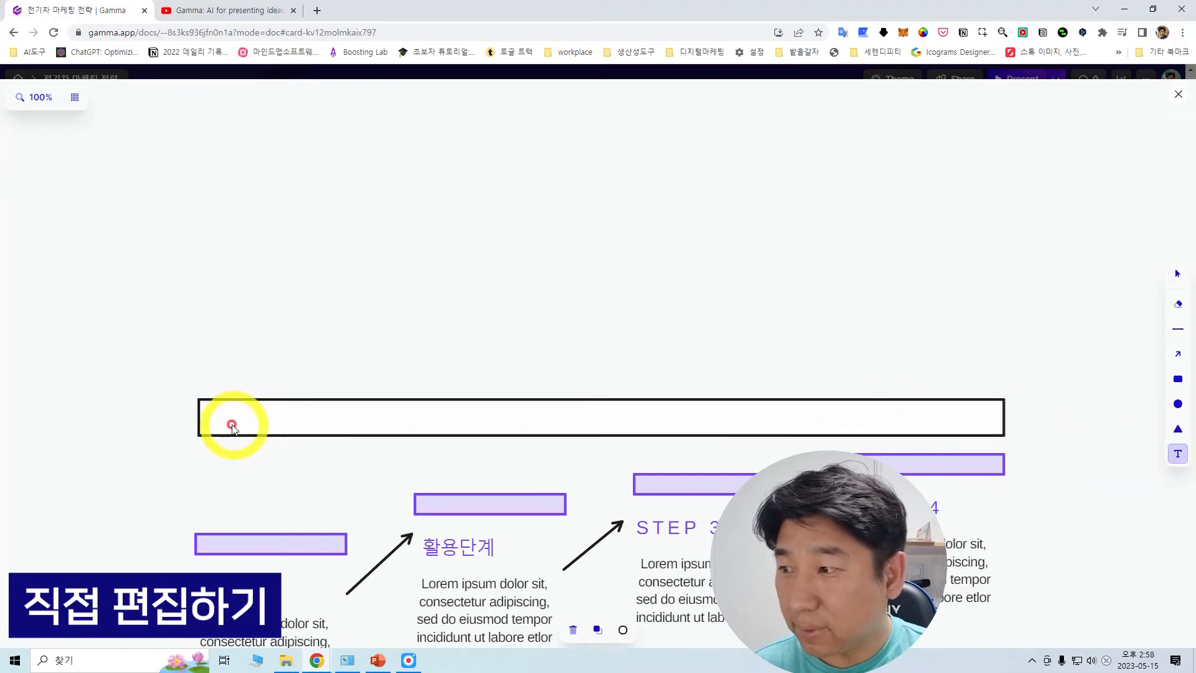
type("섭스")
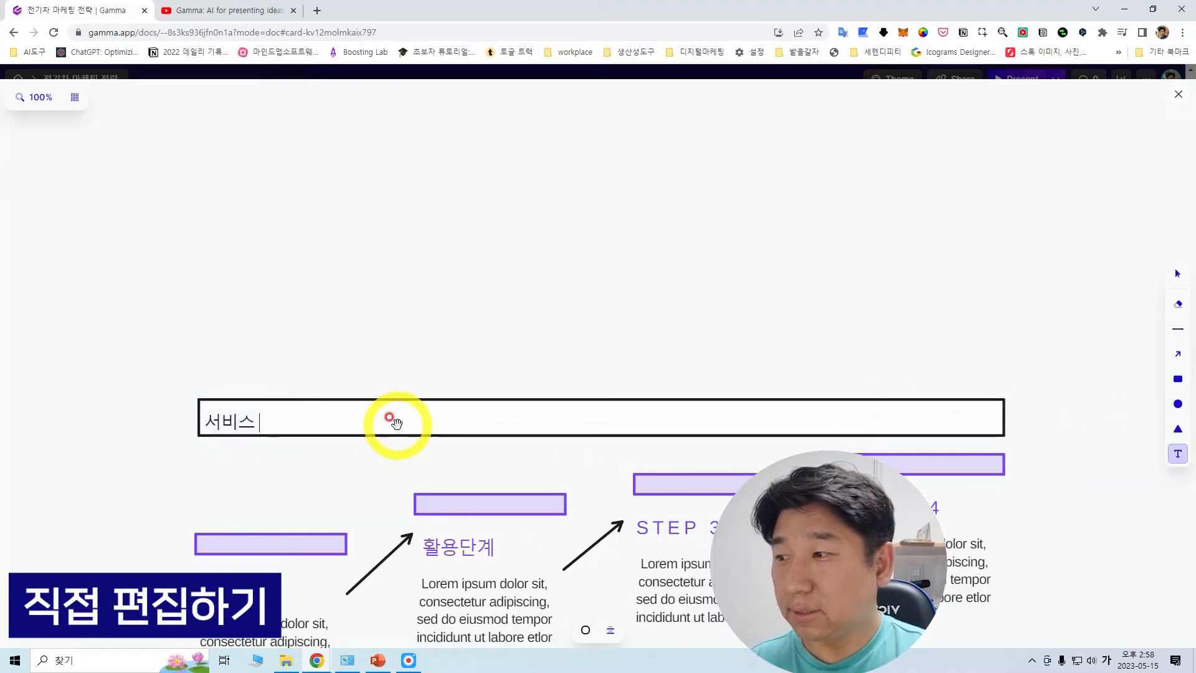
left_click_drag(267, 408, 283, 422)
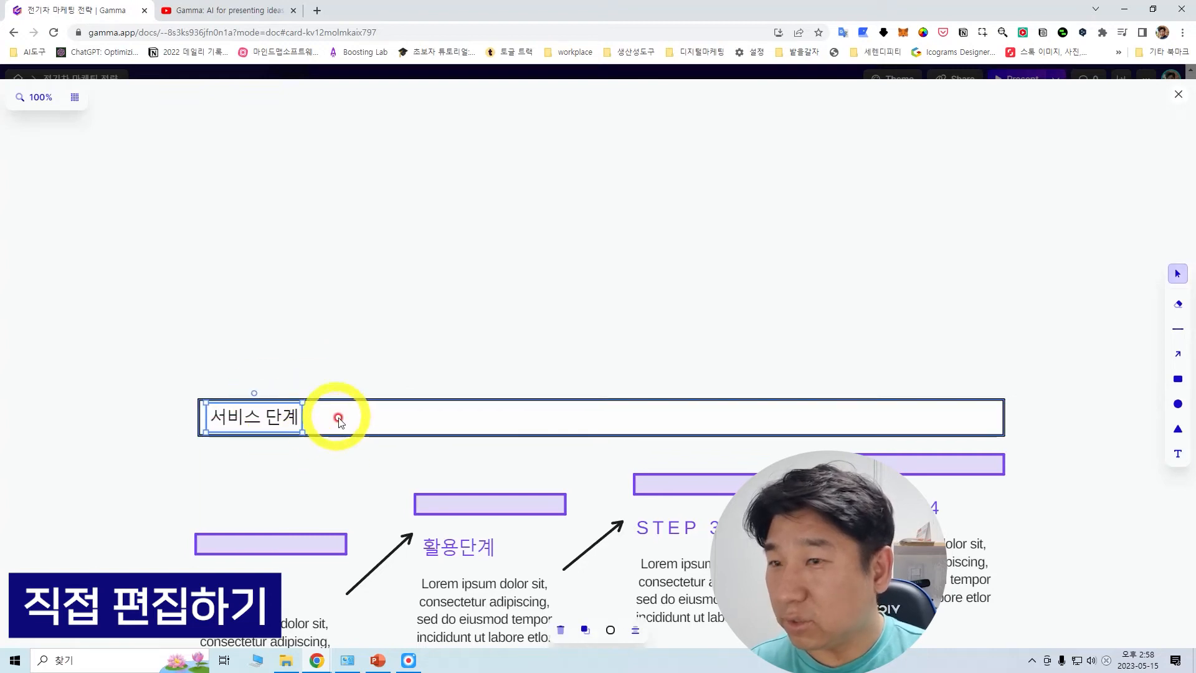
left_click(1180, 98)
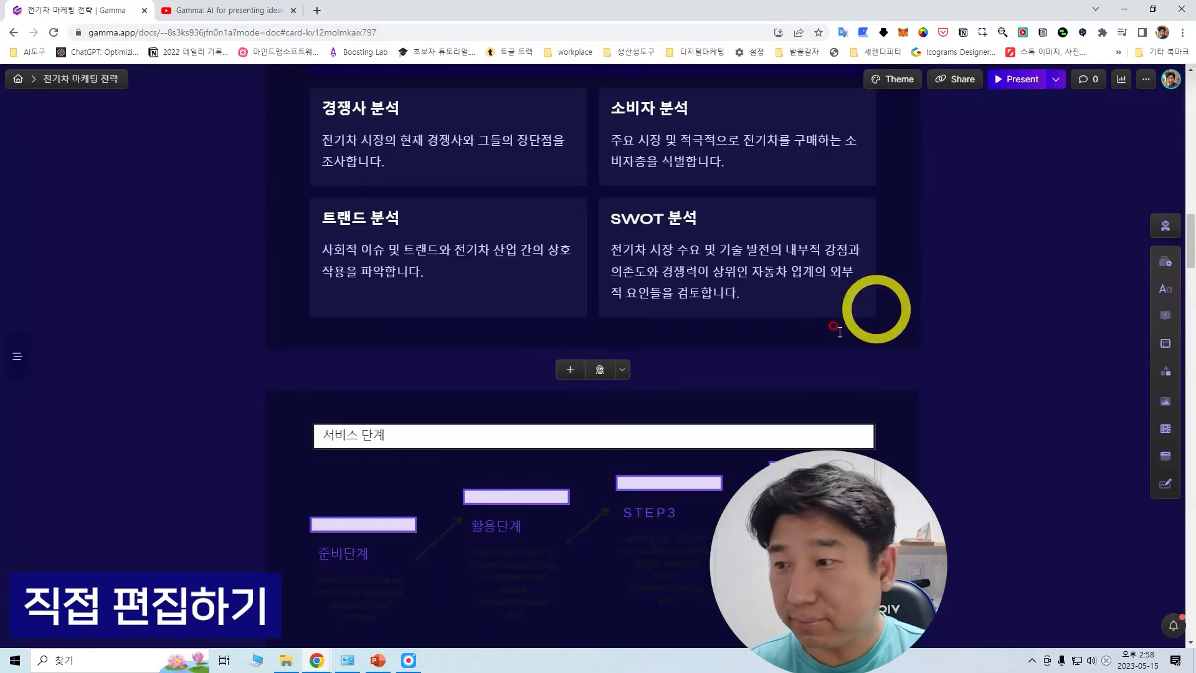
Add a top-image layout card before "지속적인 설계 및 시험" and insert the palm-framed sea photo from the web image search
scroll(614, 400, "down", 2)
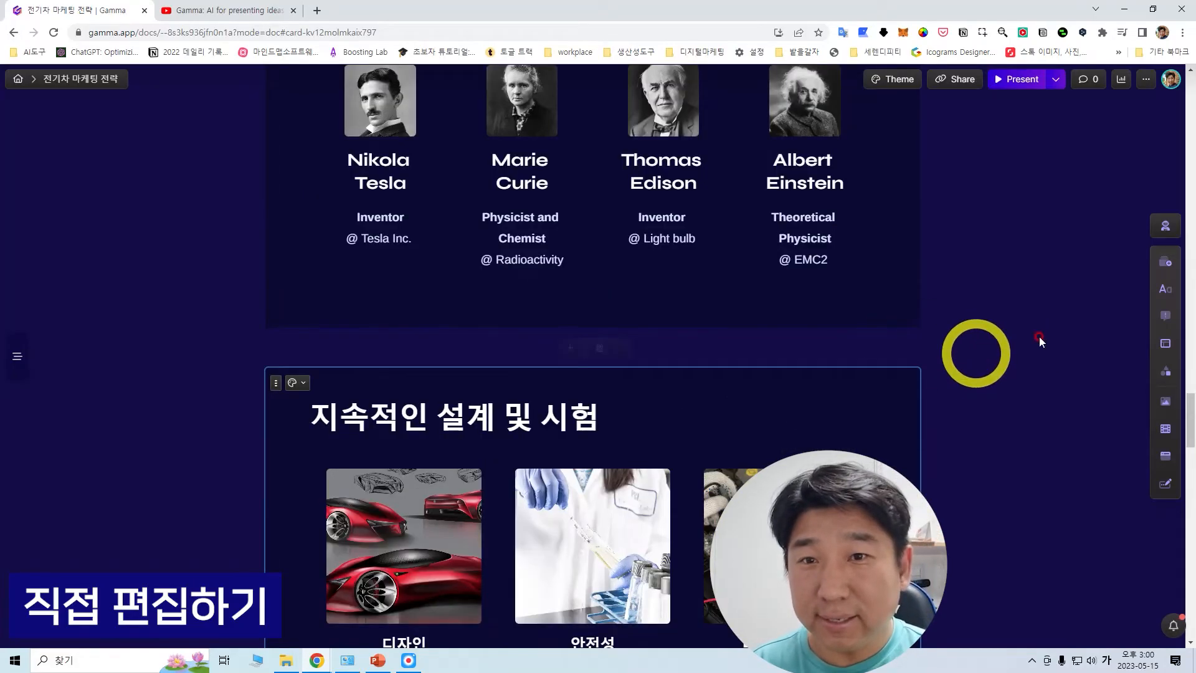
left_click(579, 350)
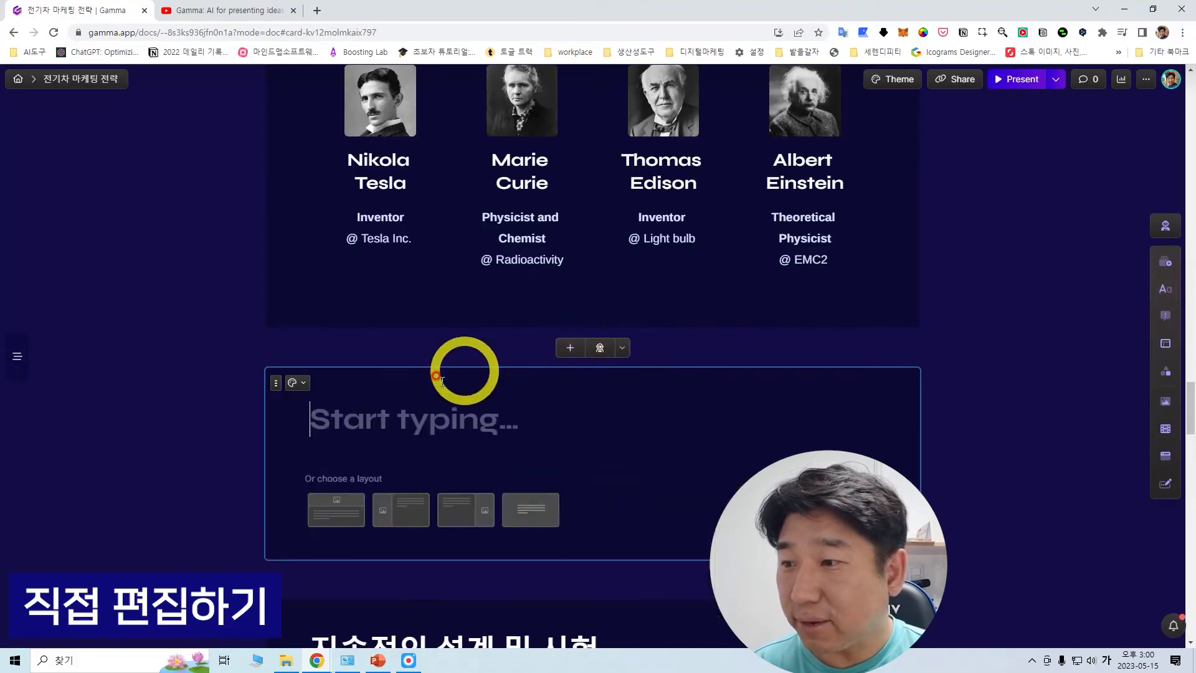
left_click(347, 515)
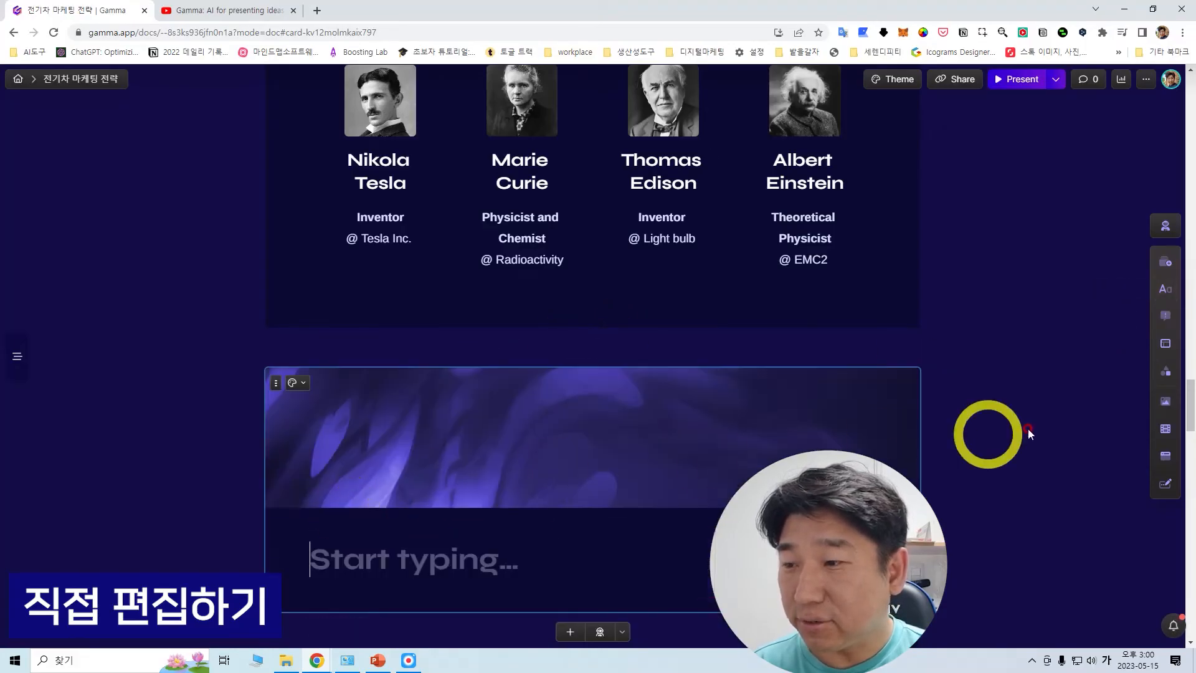
mouse_move(1166, 400)
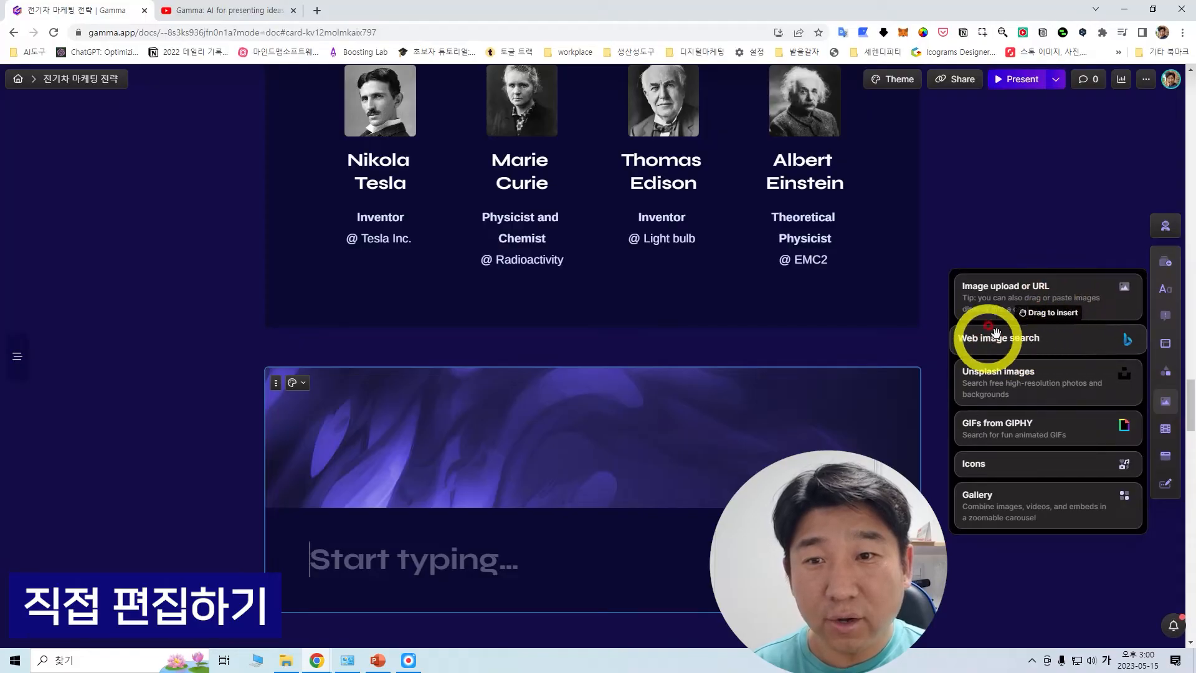
left_click_drag(1041, 340, 494, 541)
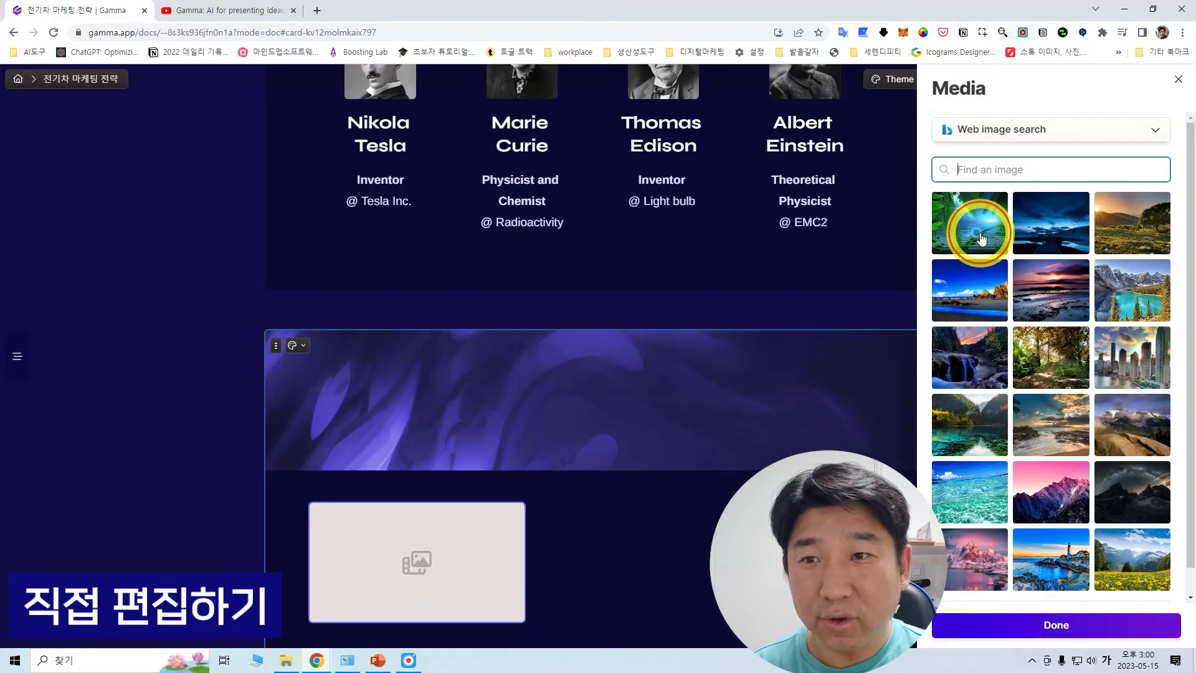
left_click(967, 221)
left_click(1101, 633)
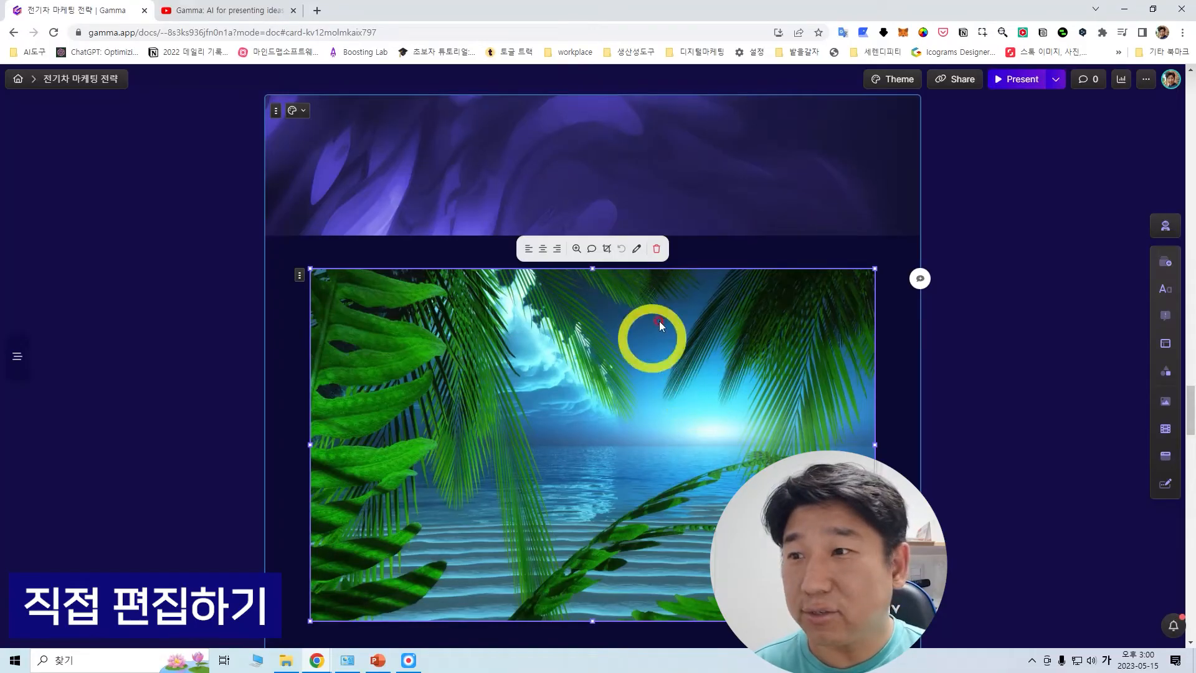
Change the palm photo card's styling to the Background layout
left_click(274, 112)
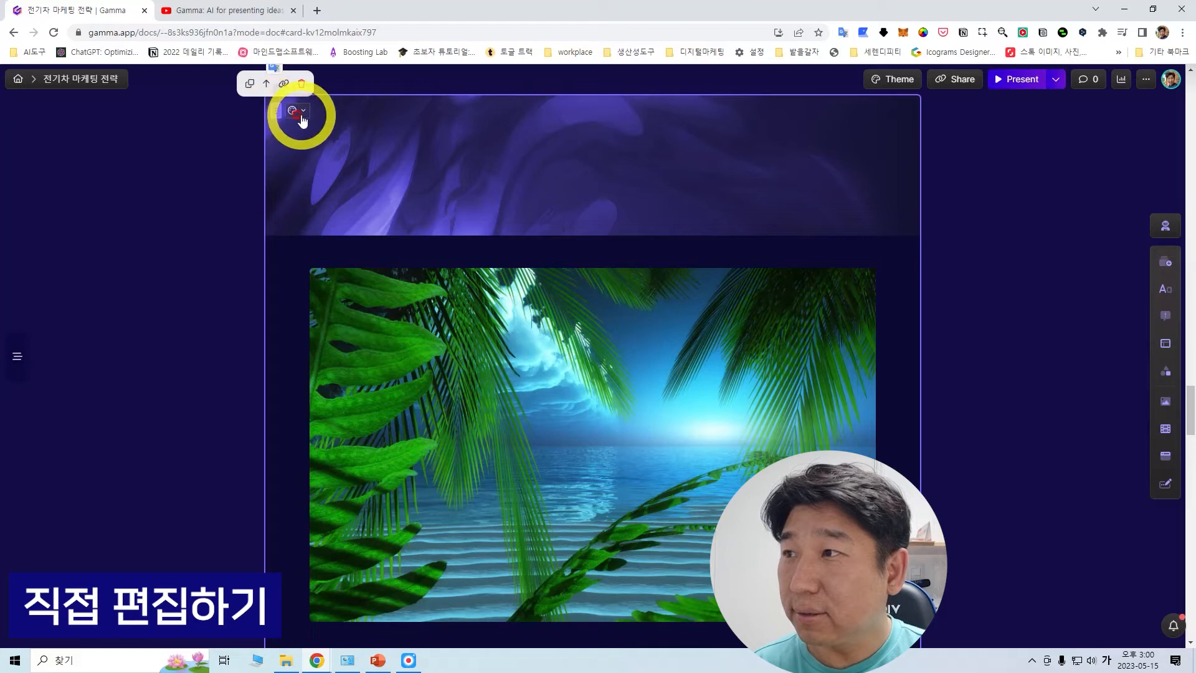
left_click(298, 113)
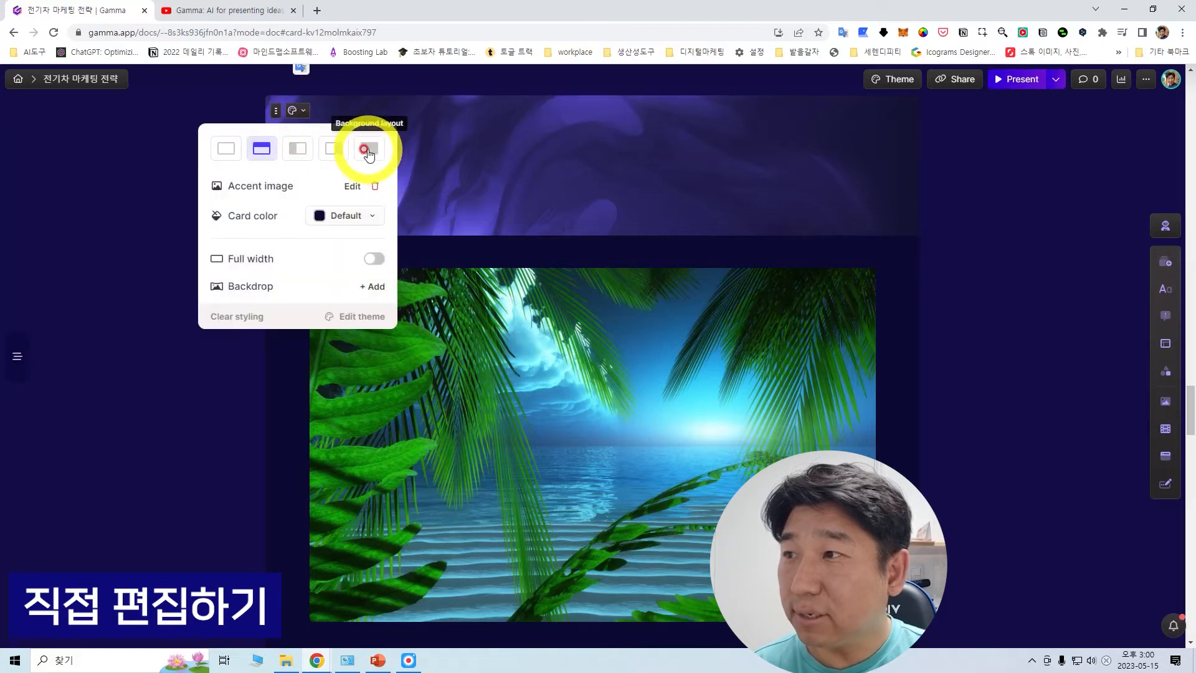
left_click(369, 153)
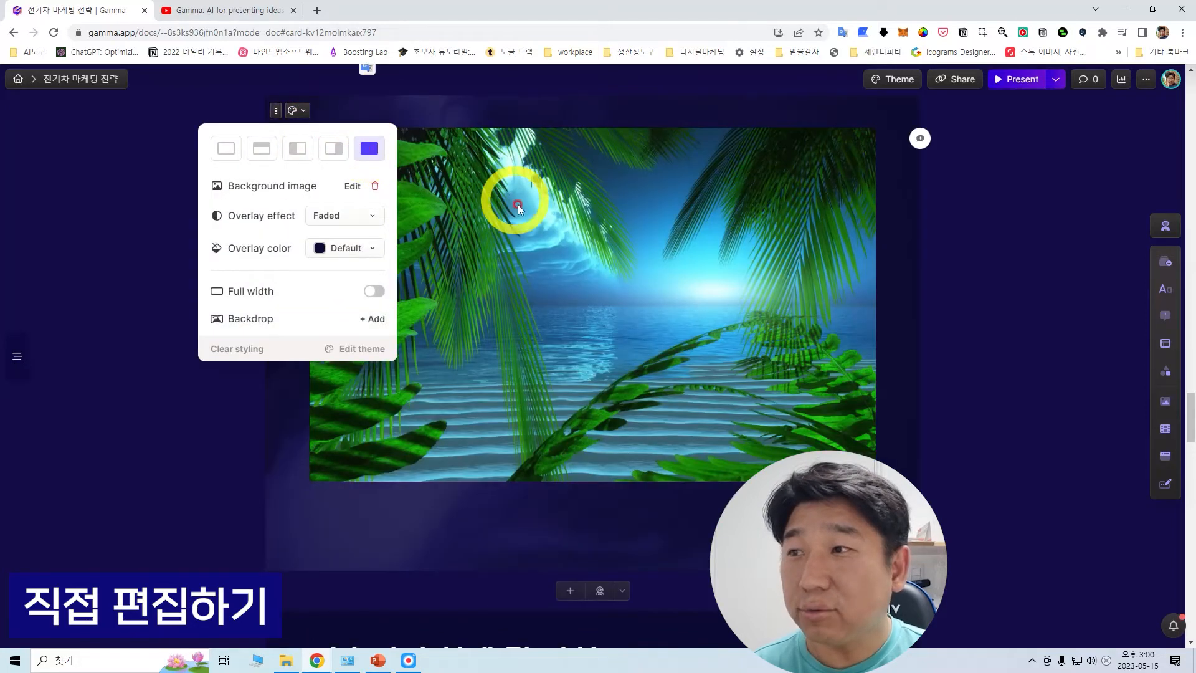
left_click(993, 303)
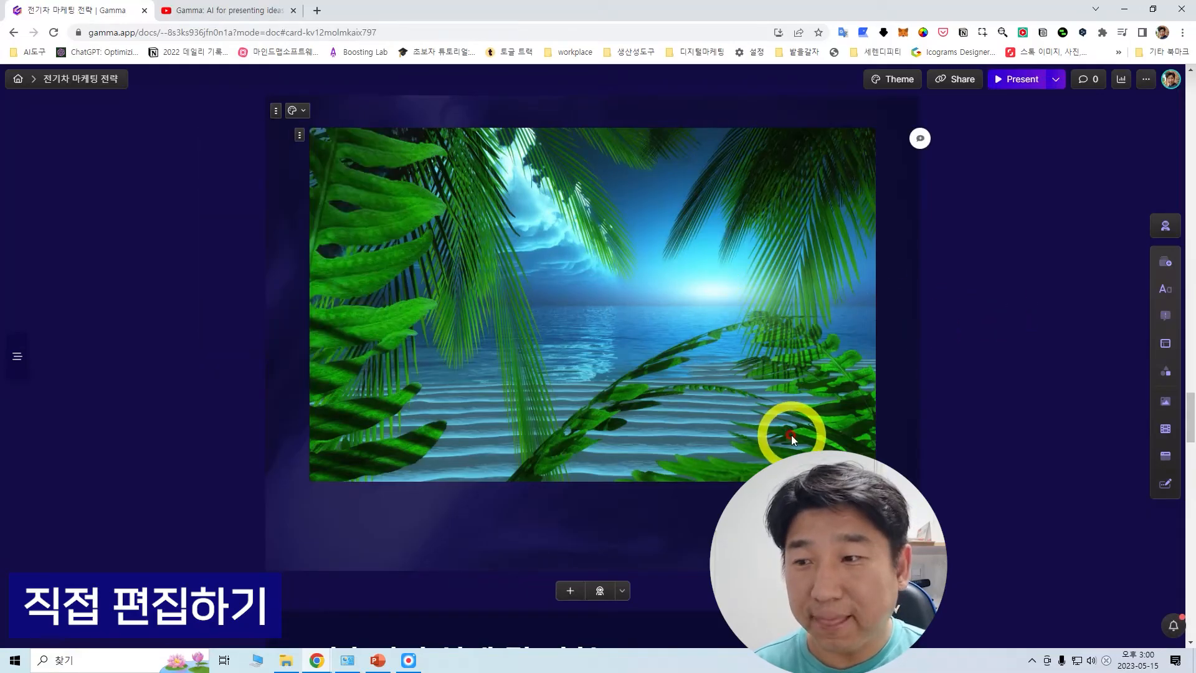
Add another card below the palm photo card using the full background image layout
scroll(791, 434, "down", 2)
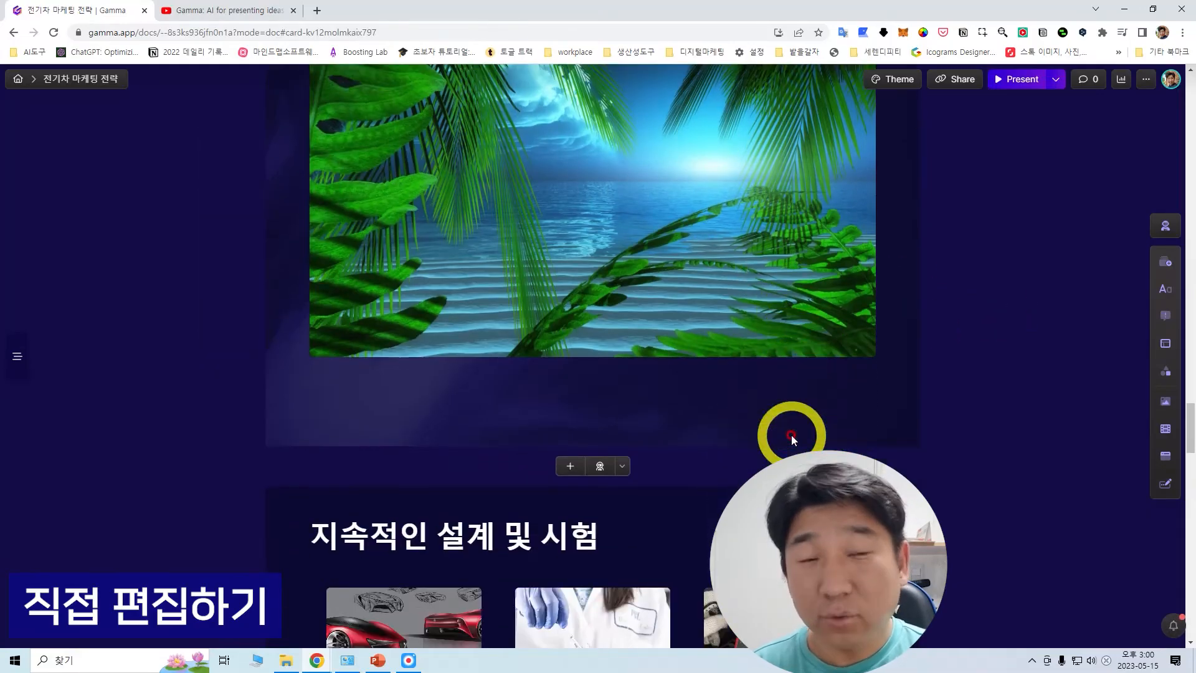
left_click(569, 466)
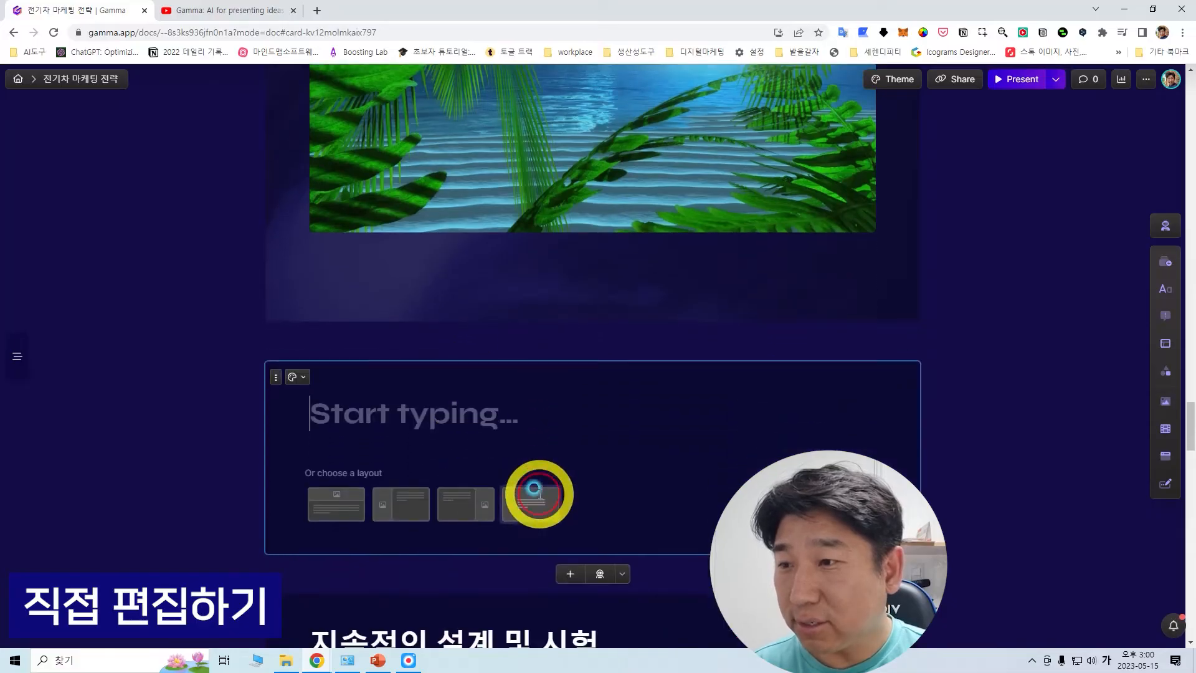
left_click(534, 493)
scroll(548, 479, "down", 3)
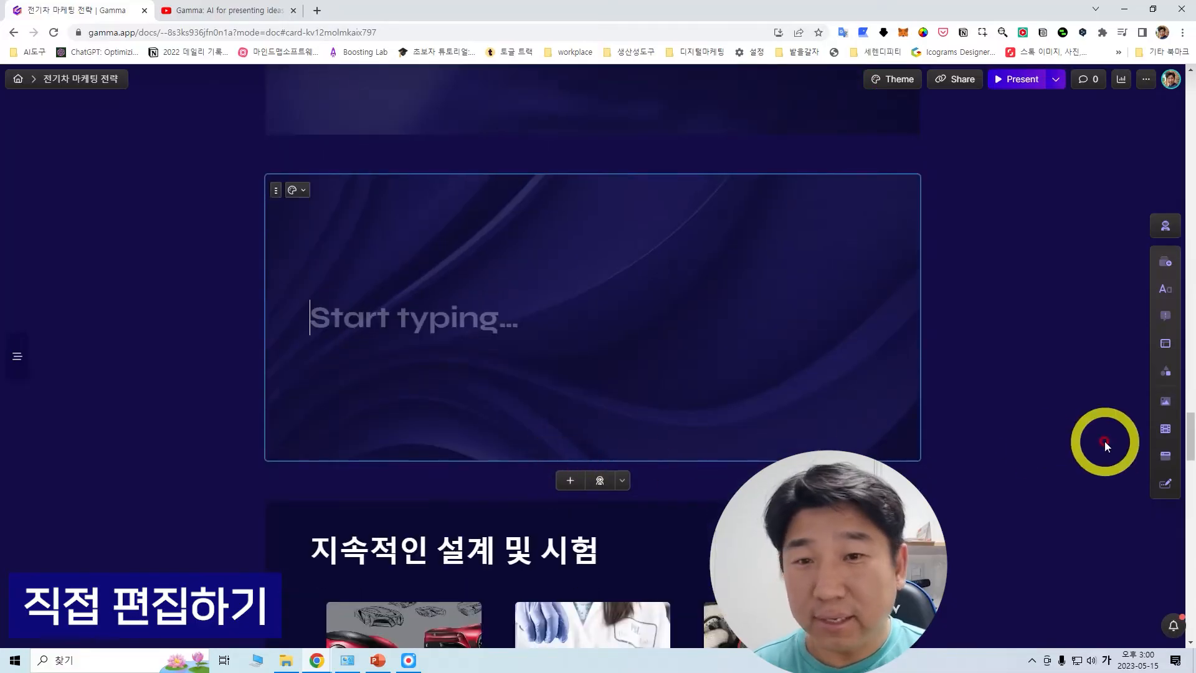
left_click(1165, 430)
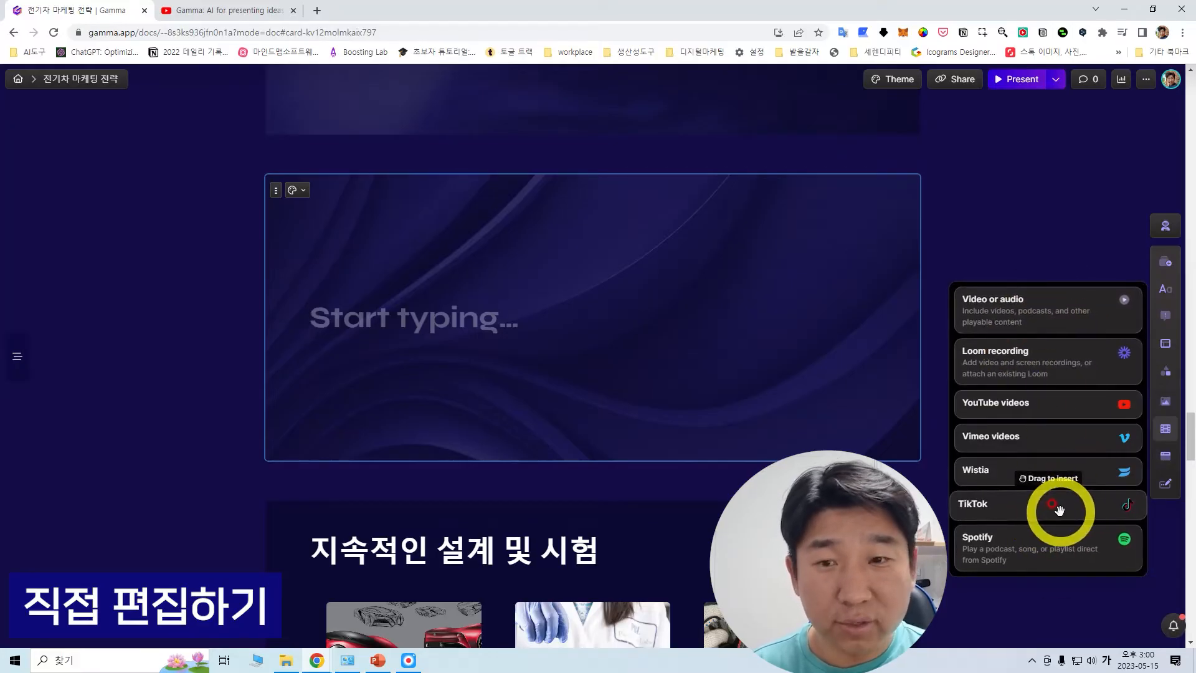
left_click_drag(1057, 411, 570, 284)
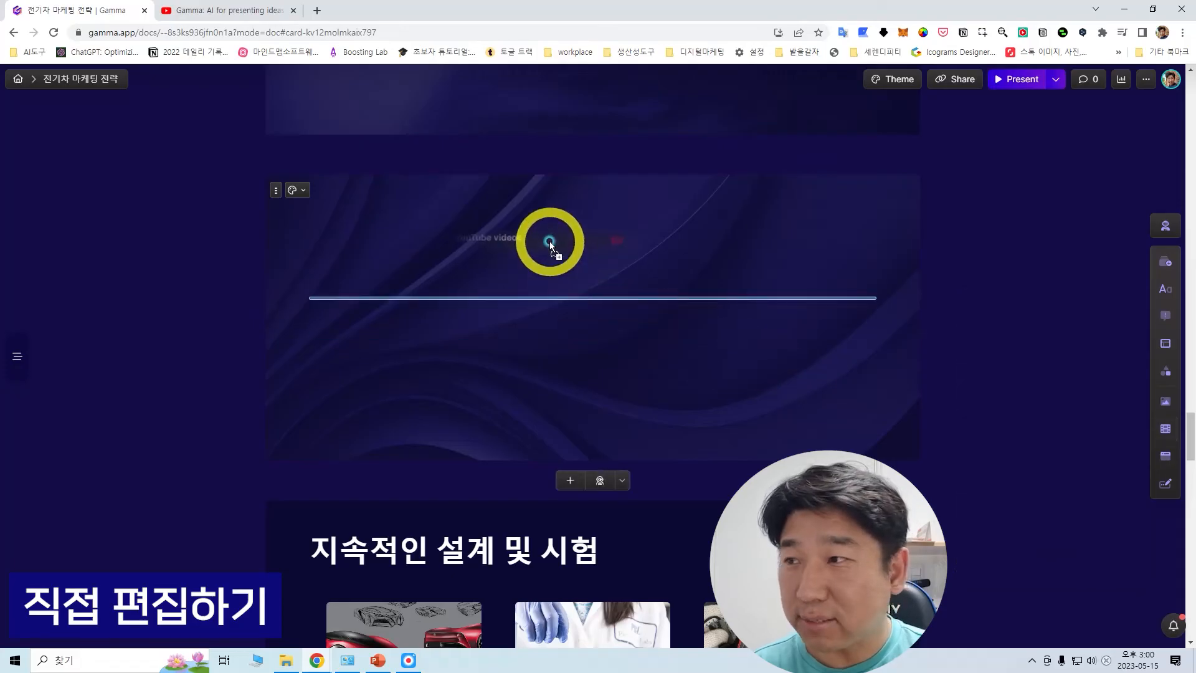
left_click_drag(549, 241, 548, 242)
left_click(977, 193)
type("https://youtu.be/mz4XTopl6iE")
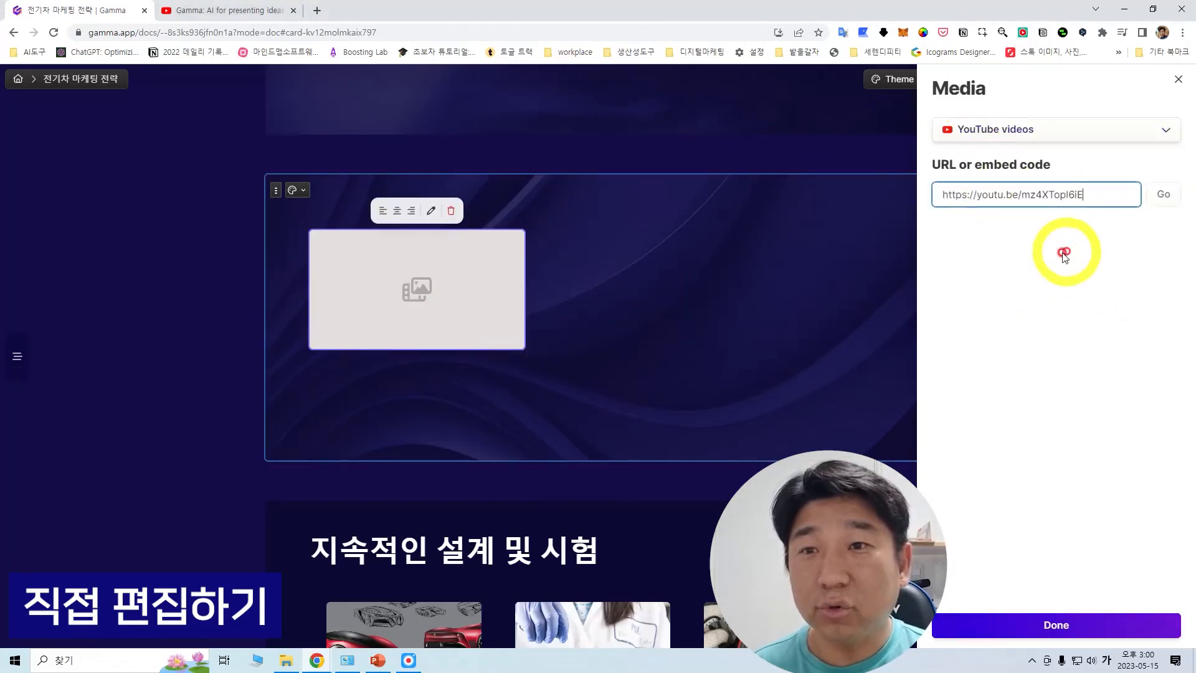
left_click(1174, 205)
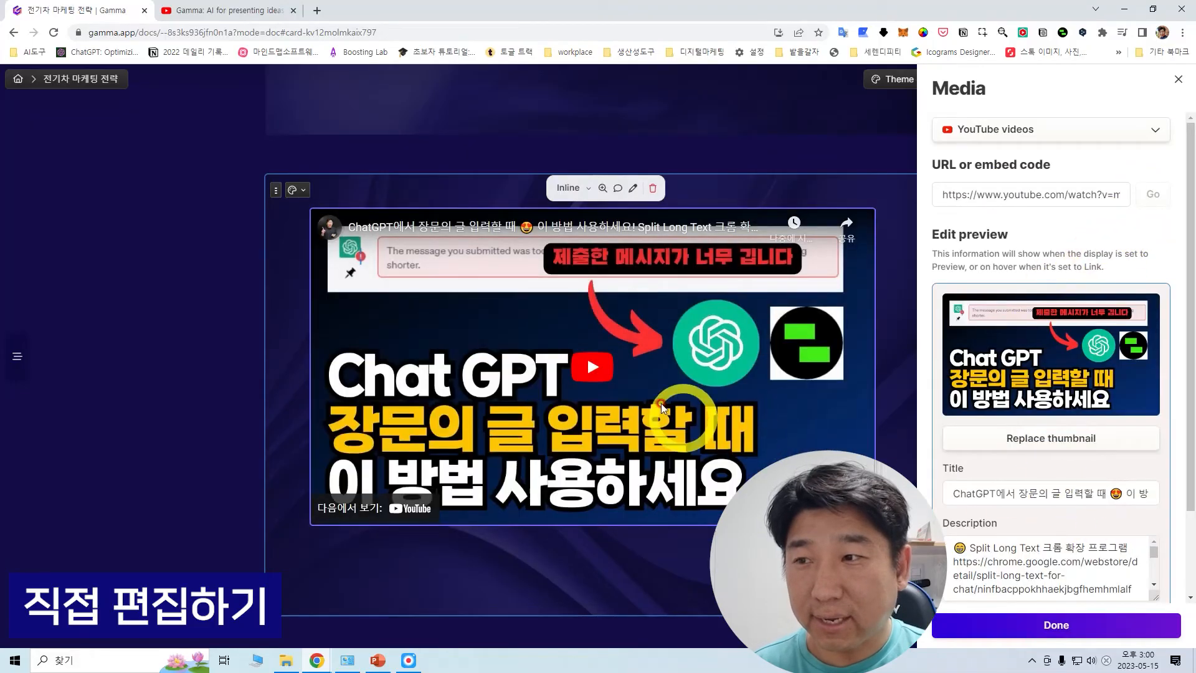
left_click(1081, 626)
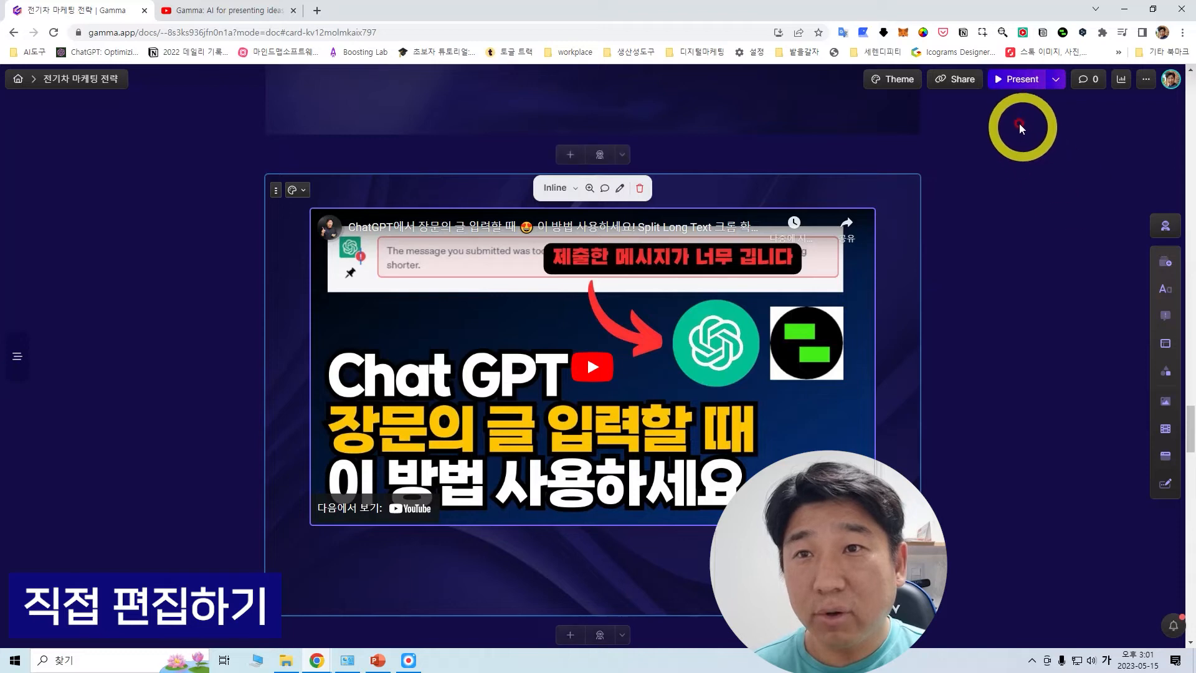
Present the deck from the video card and play the embedded YouTube video
left_click(1011, 81)
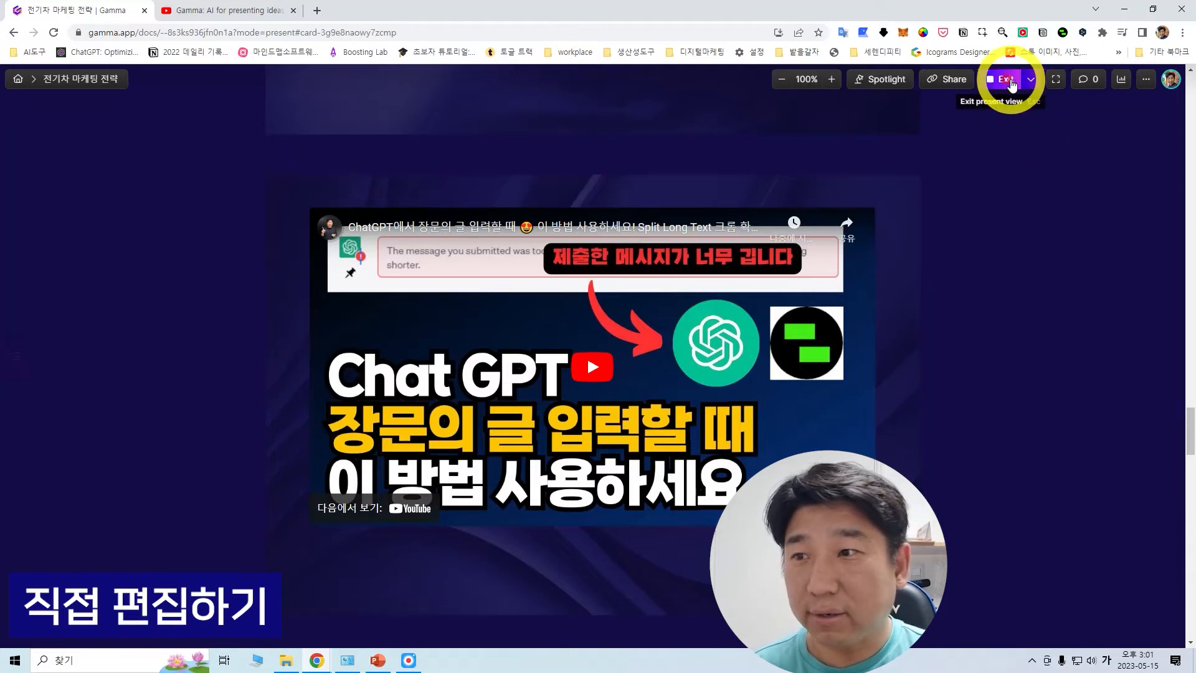
left_click(594, 369)
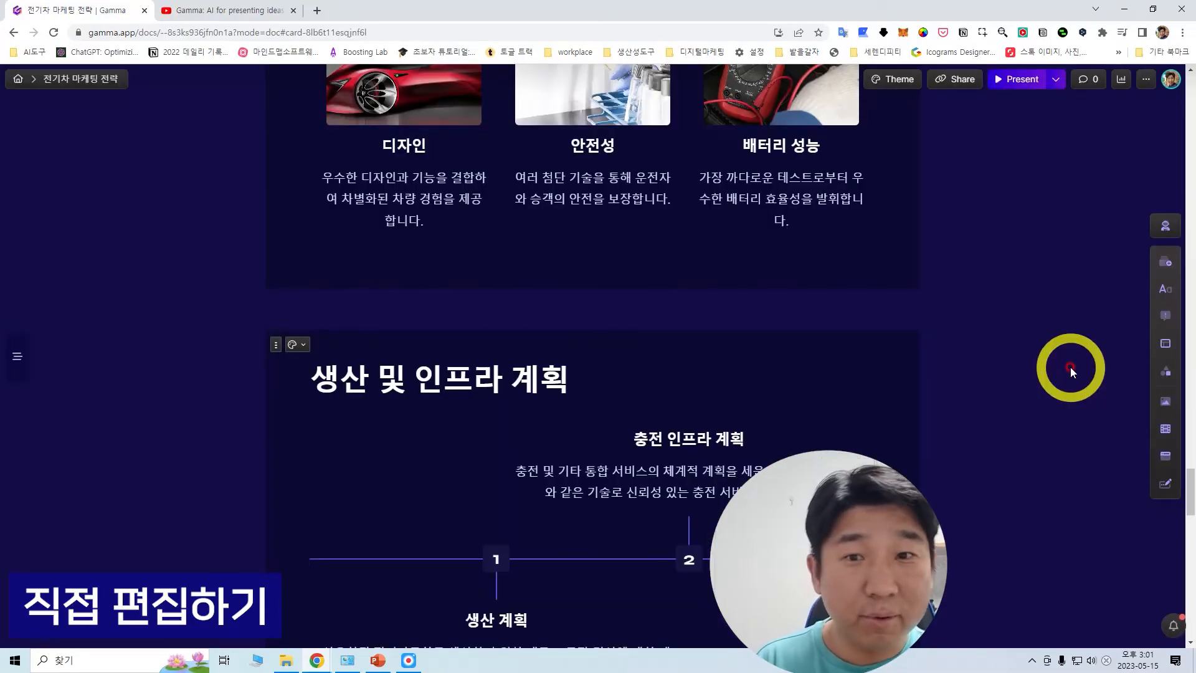
In Google Drive, create a Google Slides presentation from the 의 아이디어 소개하기 template
left_click(1165, 457)
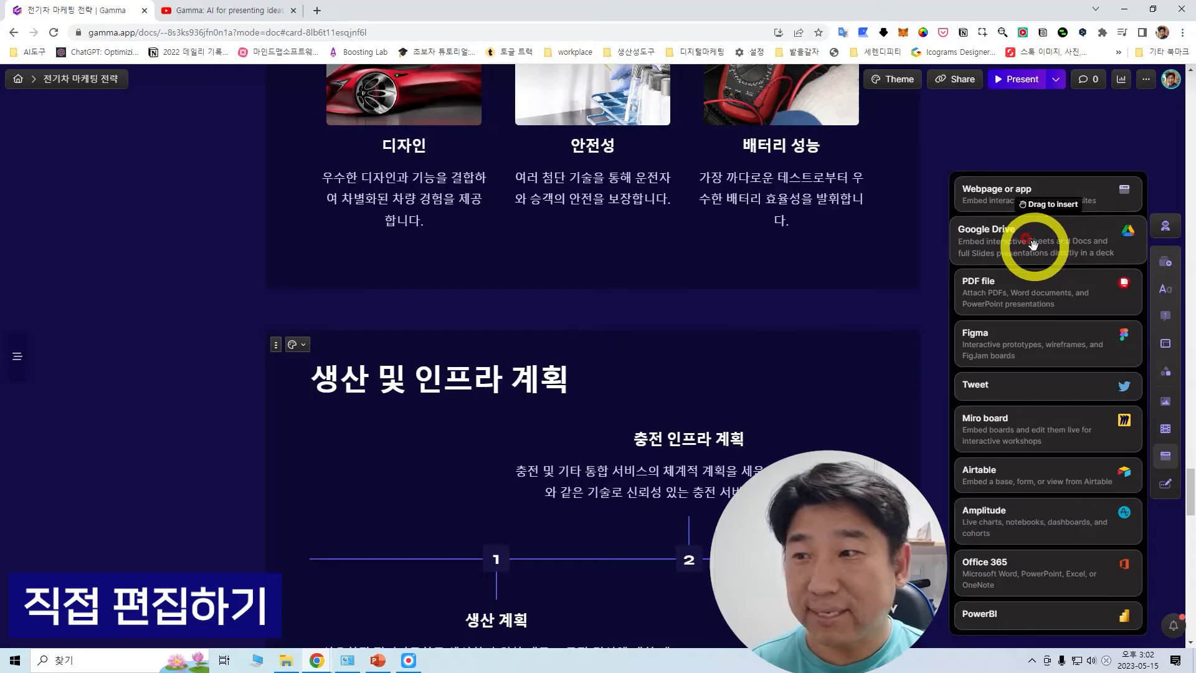
left_click(317, 10)
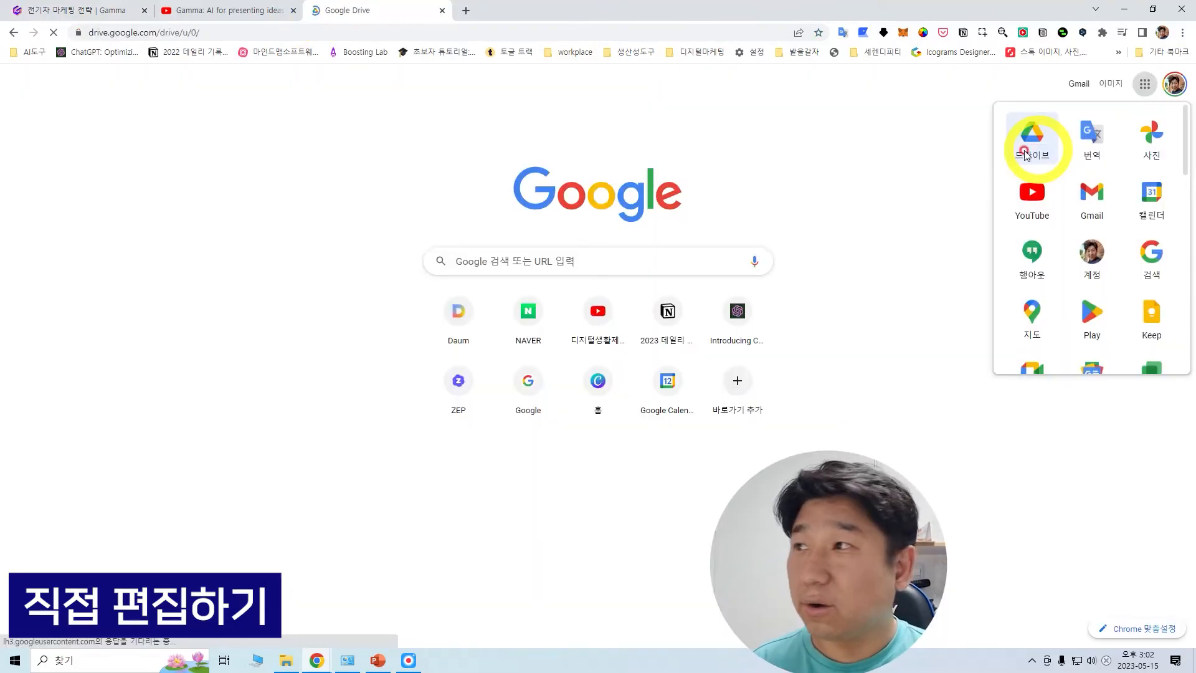
left_click(74, 134)
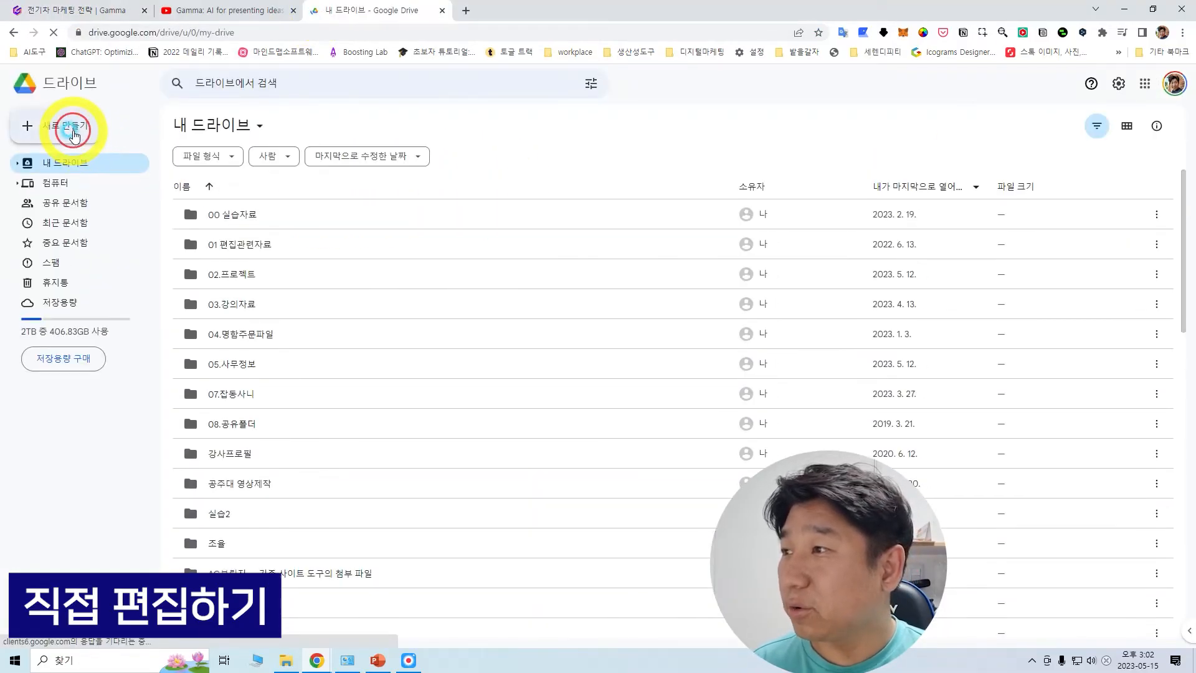
mouse_move(206, 255)
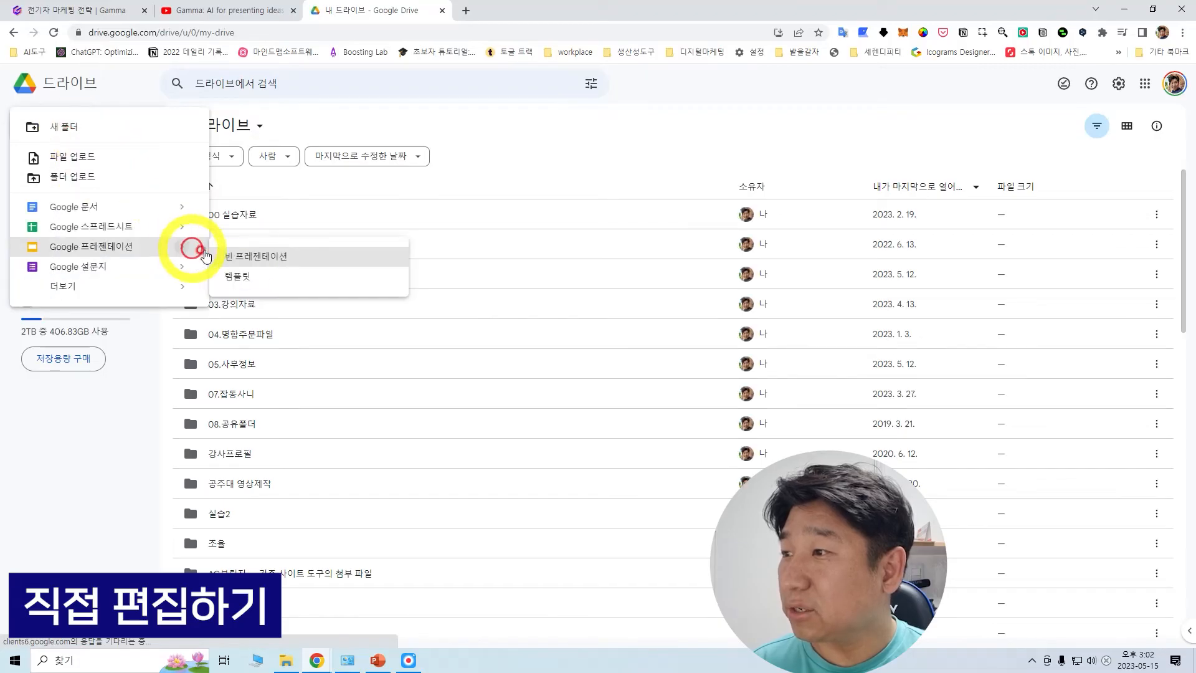
left_click(251, 282)
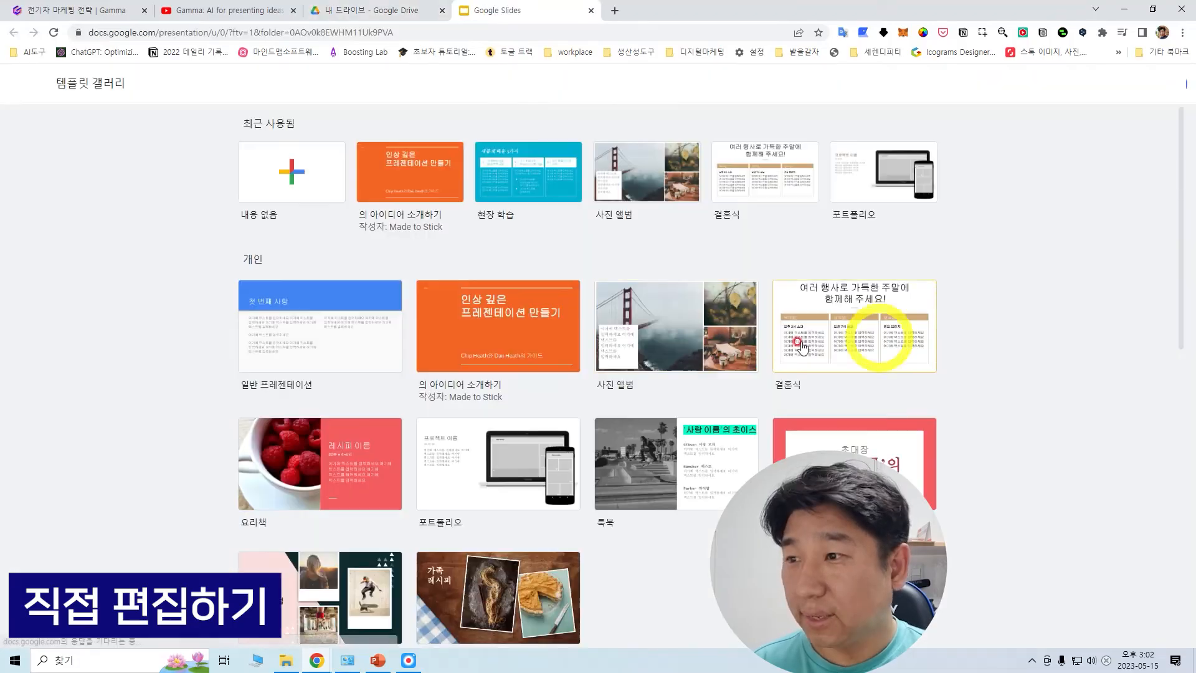
left_click(514, 321)
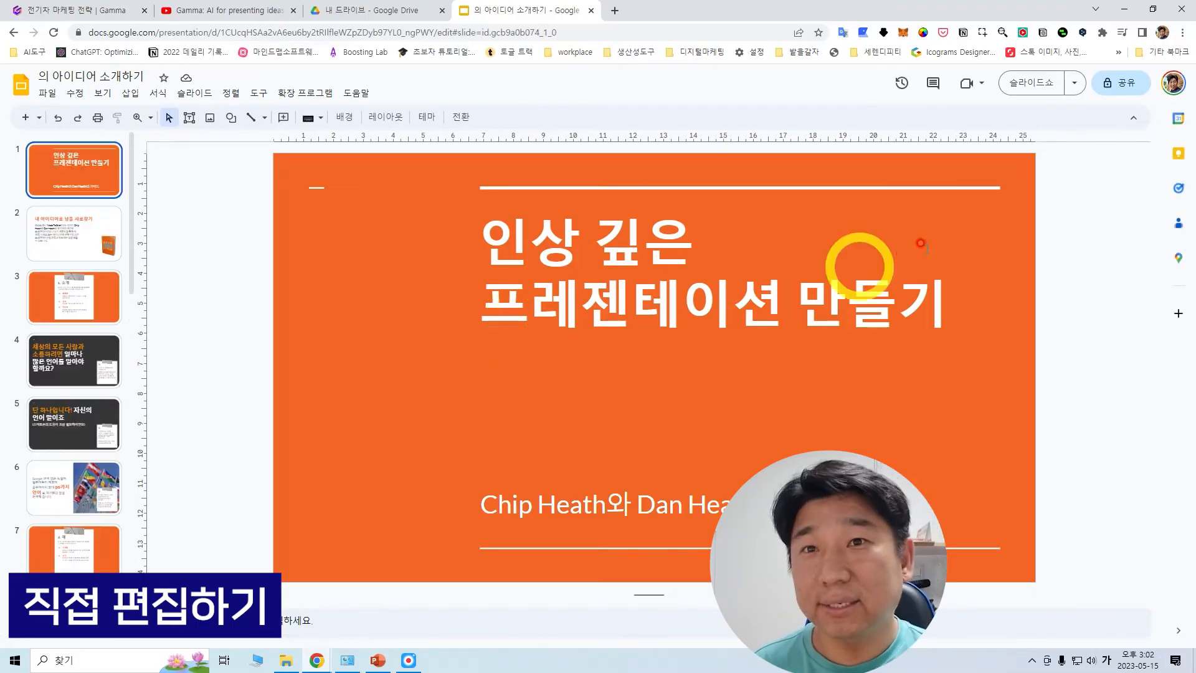
Share the 의 아이디어 소개하기 presentation with anyone who has the link and copy its link
left_click(1114, 82)
left_click(505, 412)
left_click(548, 472)
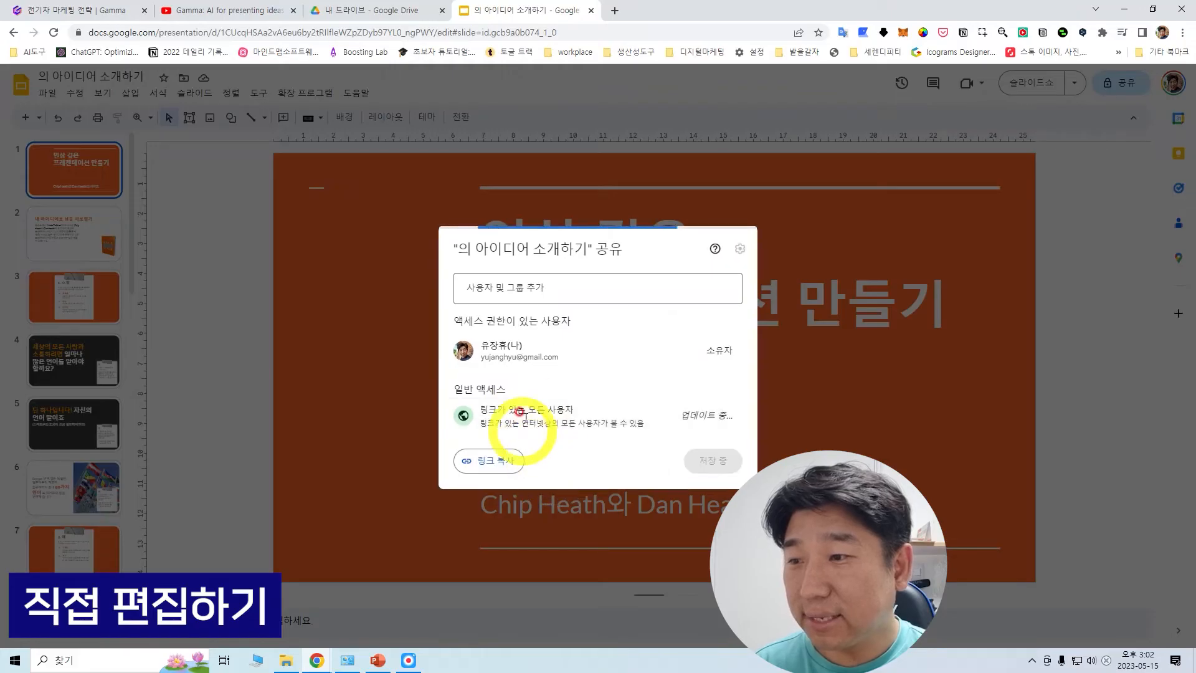
left_click(488, 460)
left_click(719, 461)
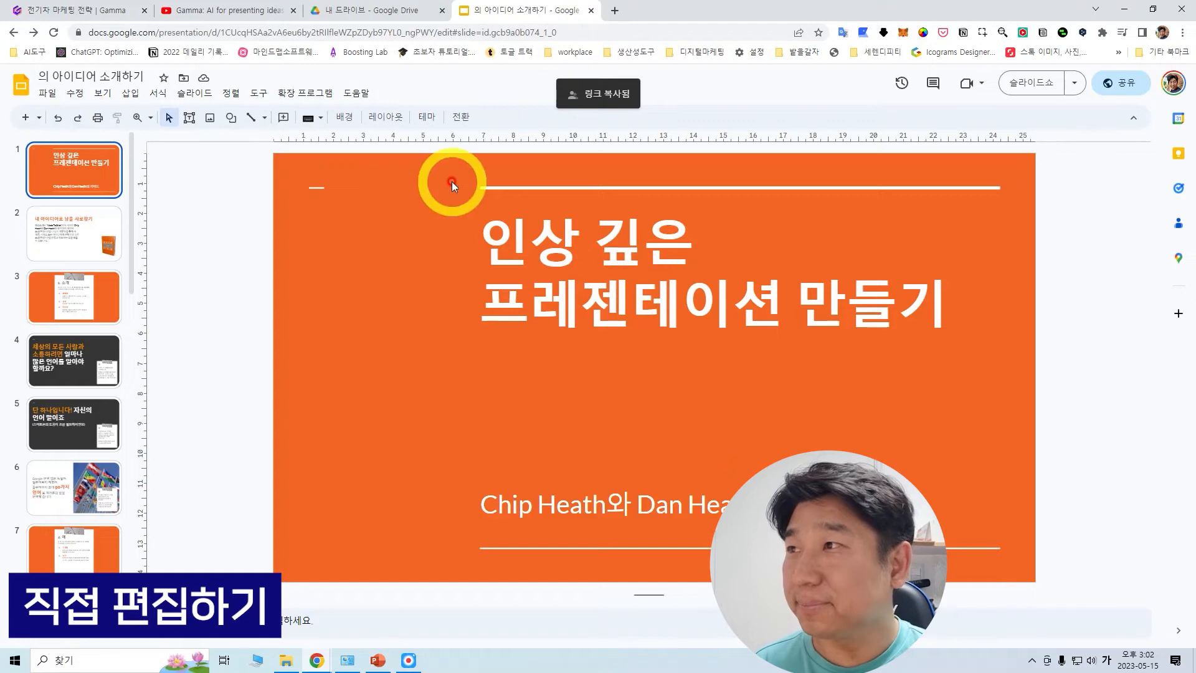
Back in Gamma, embed the copied presentation link as Google Drive media in a new card above 생산 및 인프라 계획
left_click(99, 11)
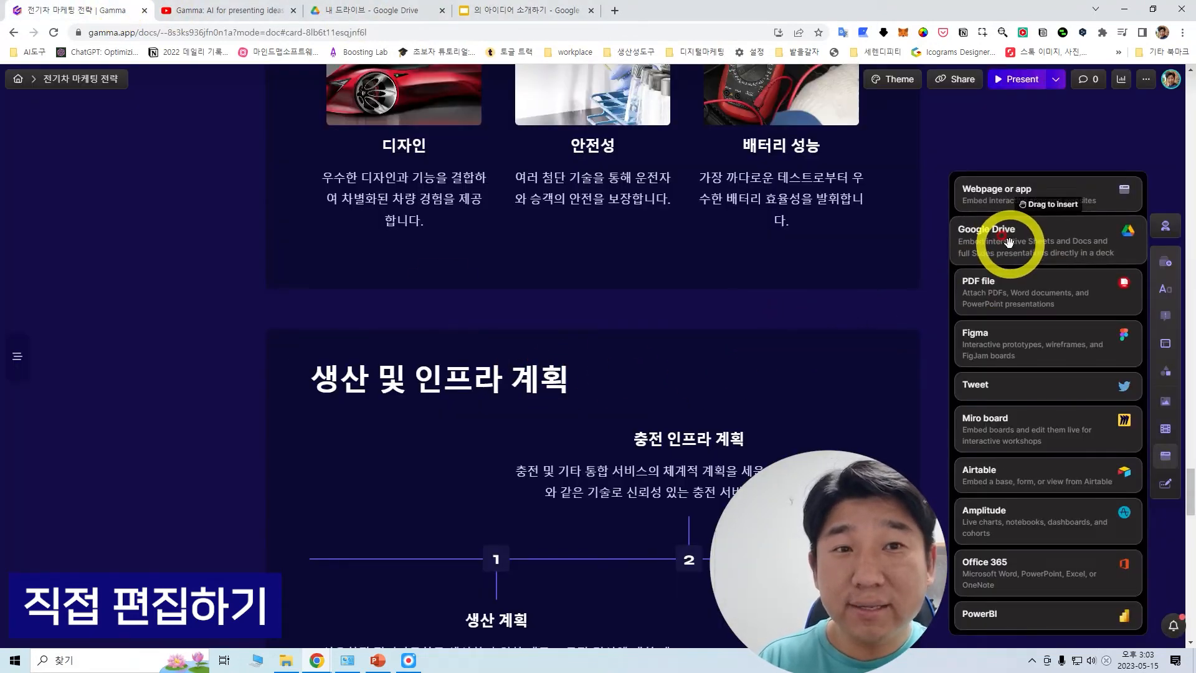
left_click_drag(1006, 242, 617, 312)
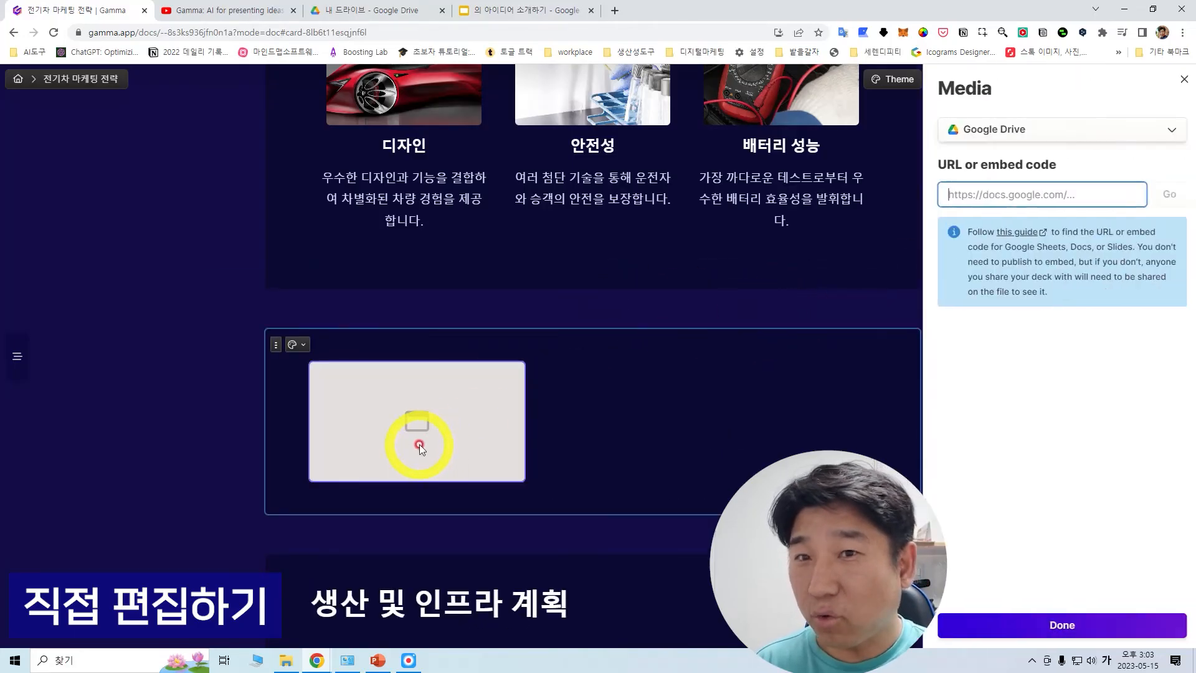
left_click(995, 195)
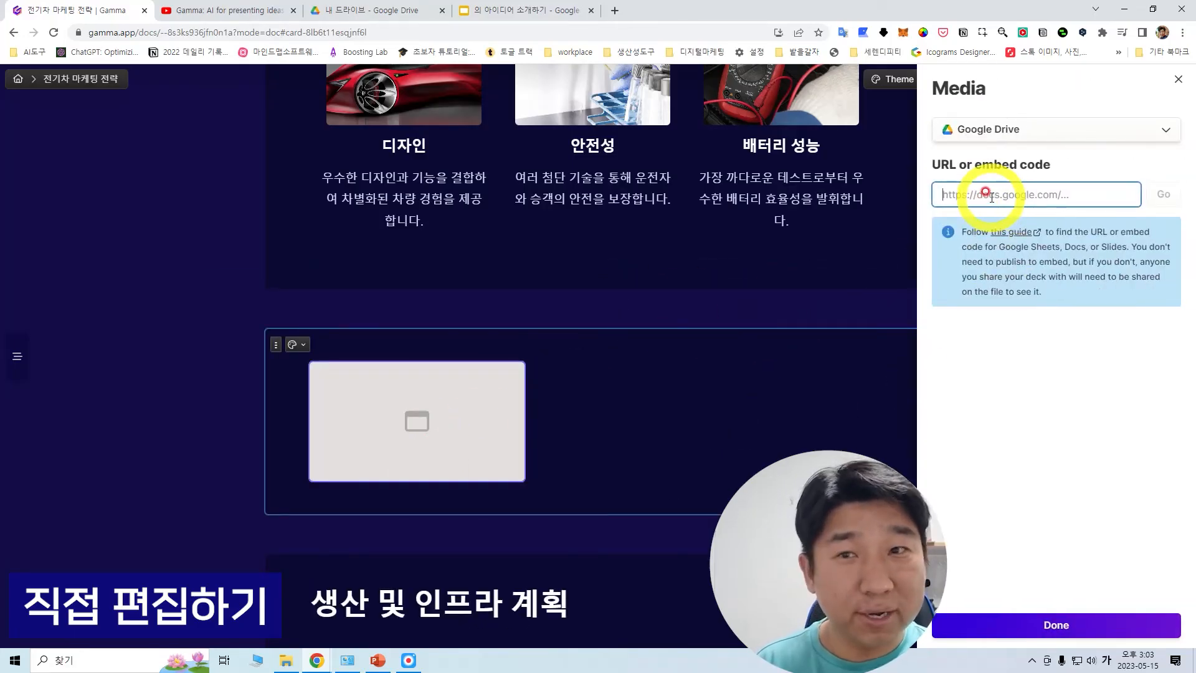
key("ctrl+v")
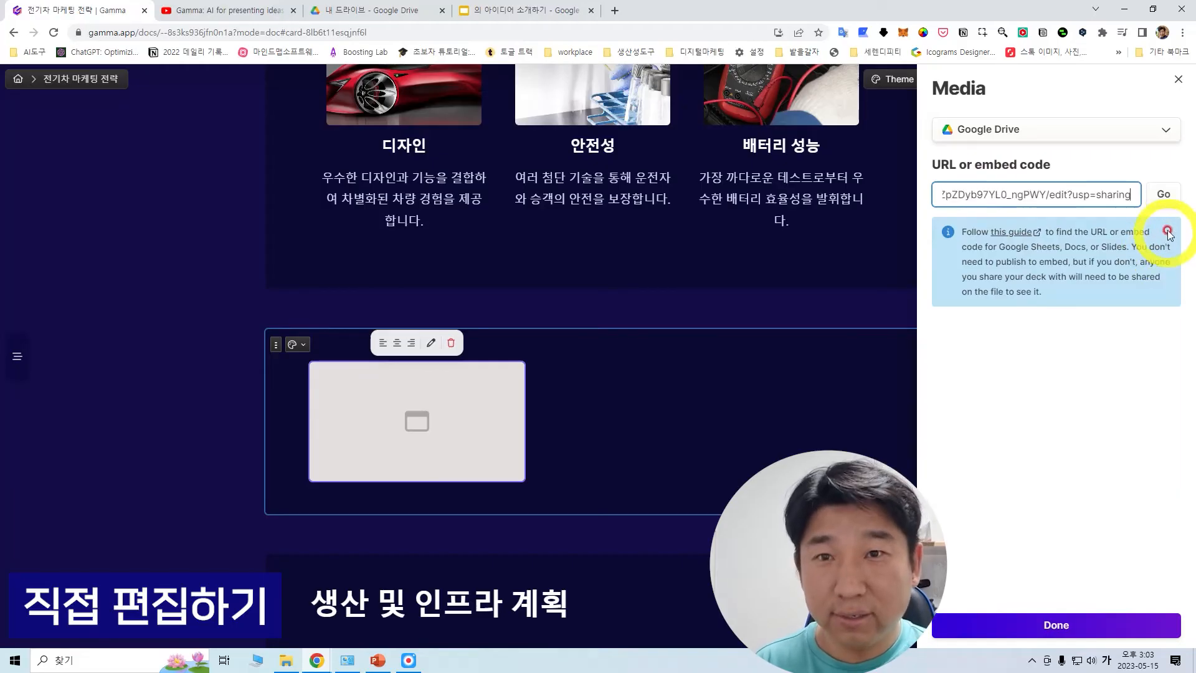
left_click(1163, 196)
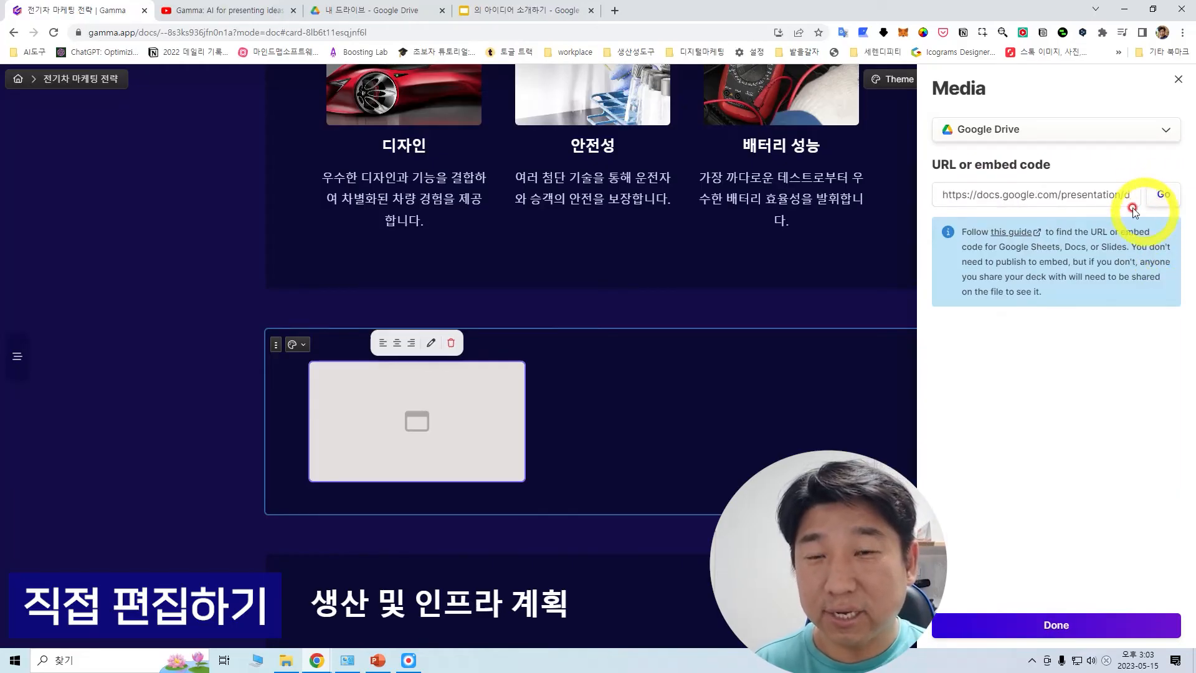
left_click(1073, 629)
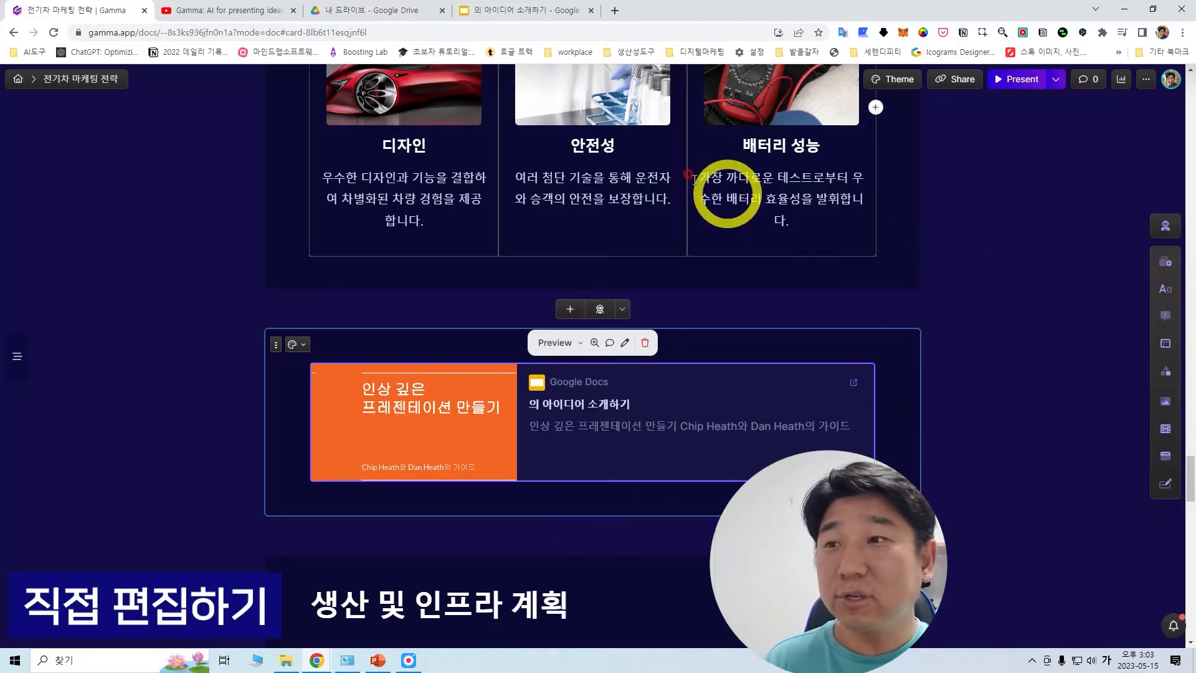
Present the deck, open the embedded Google Slides presentation, page through its first slides, and return to editing
left_click(654, 140)
left_click(1022, 87)
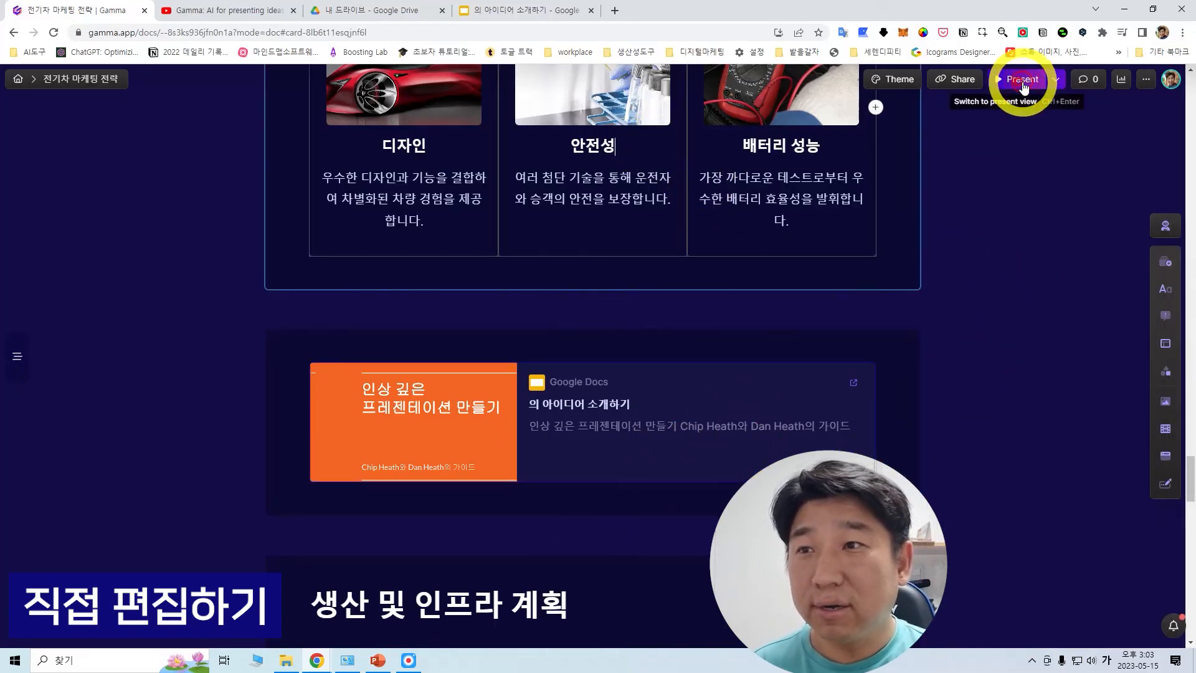
left_click(1111, 450)
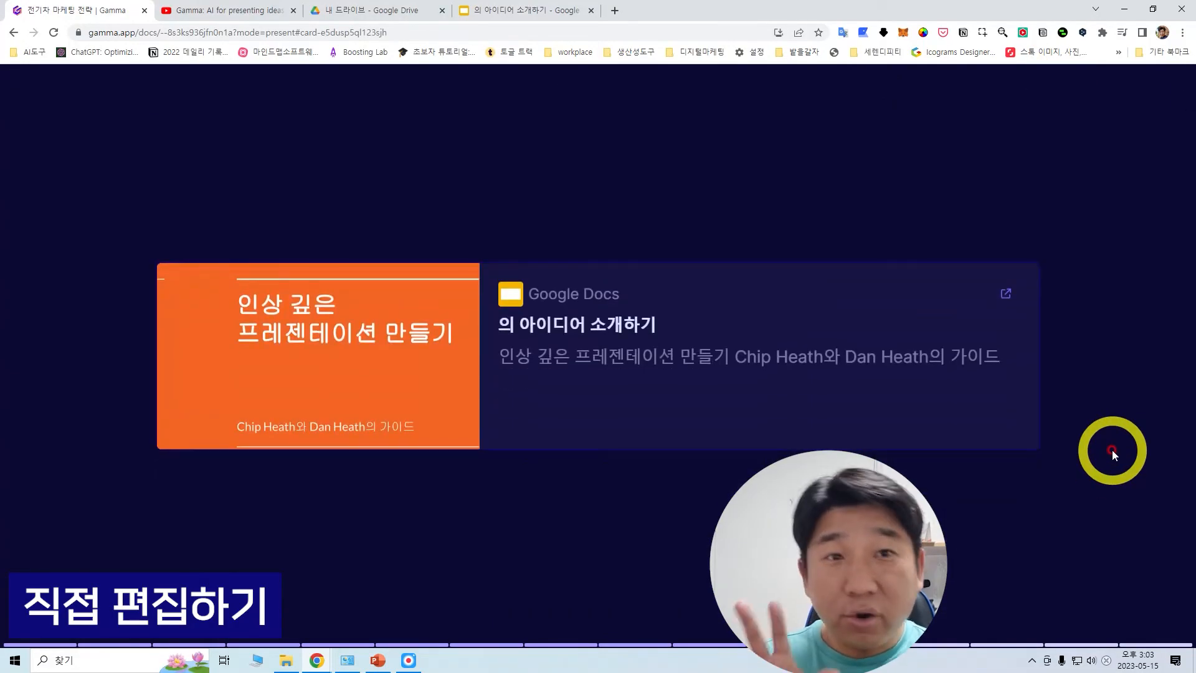
left_click(628, 374)
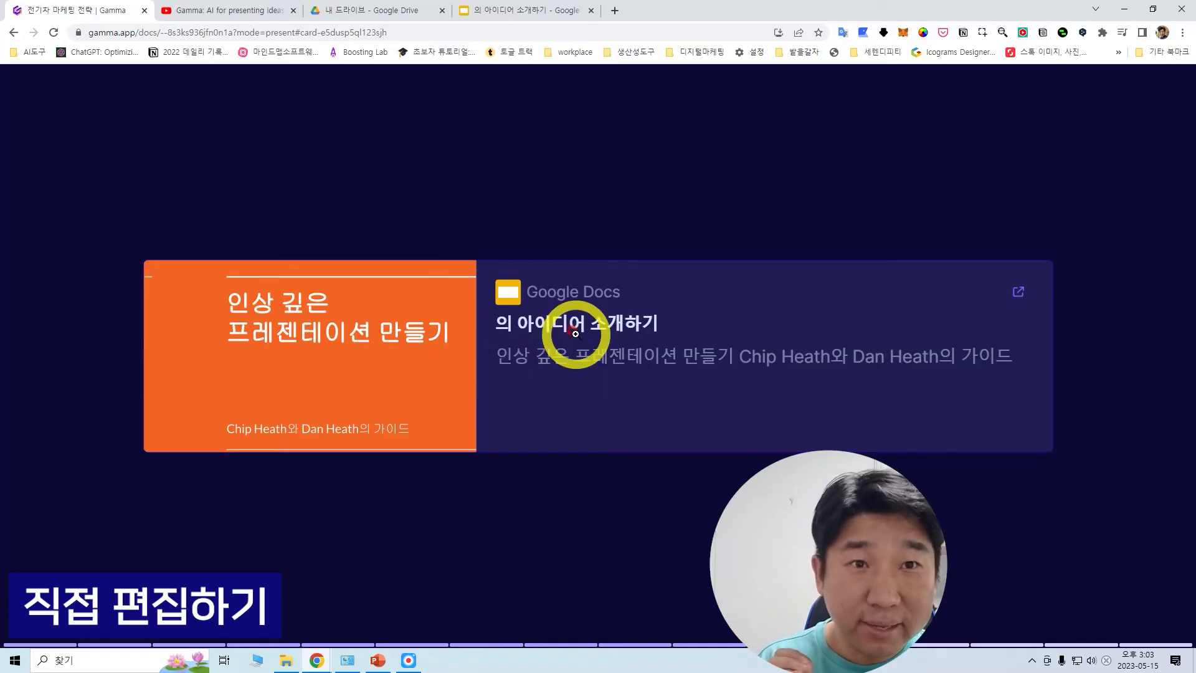
left_click(451, 335)
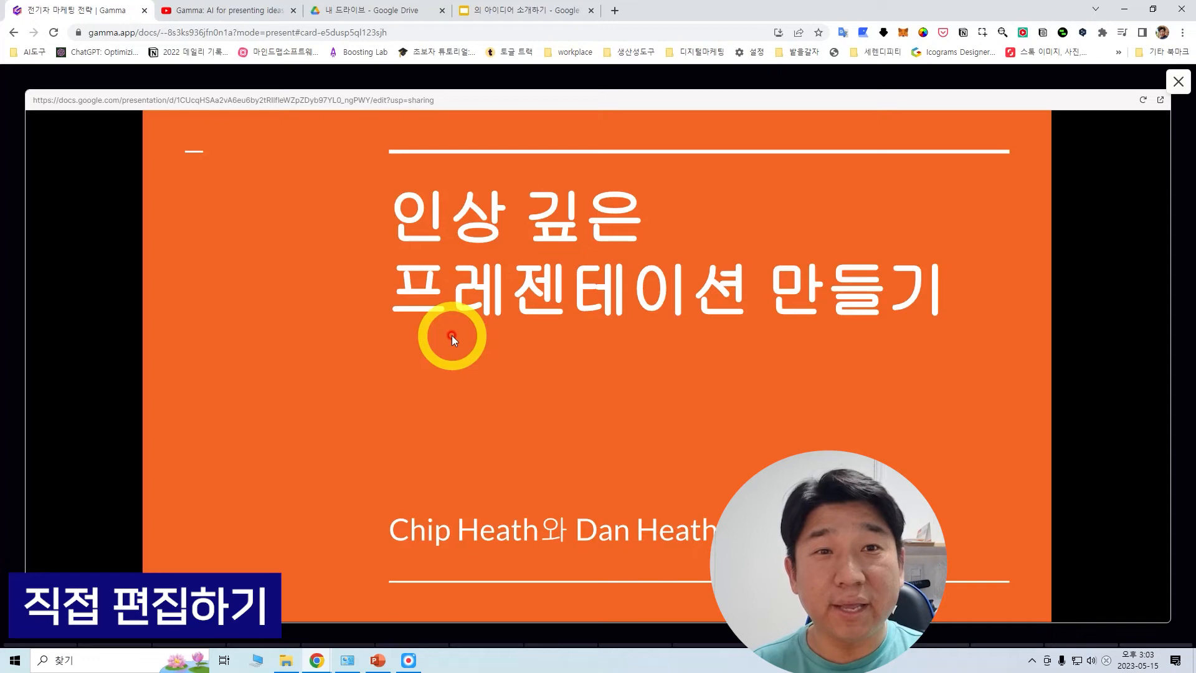
left_click(1104, 391)
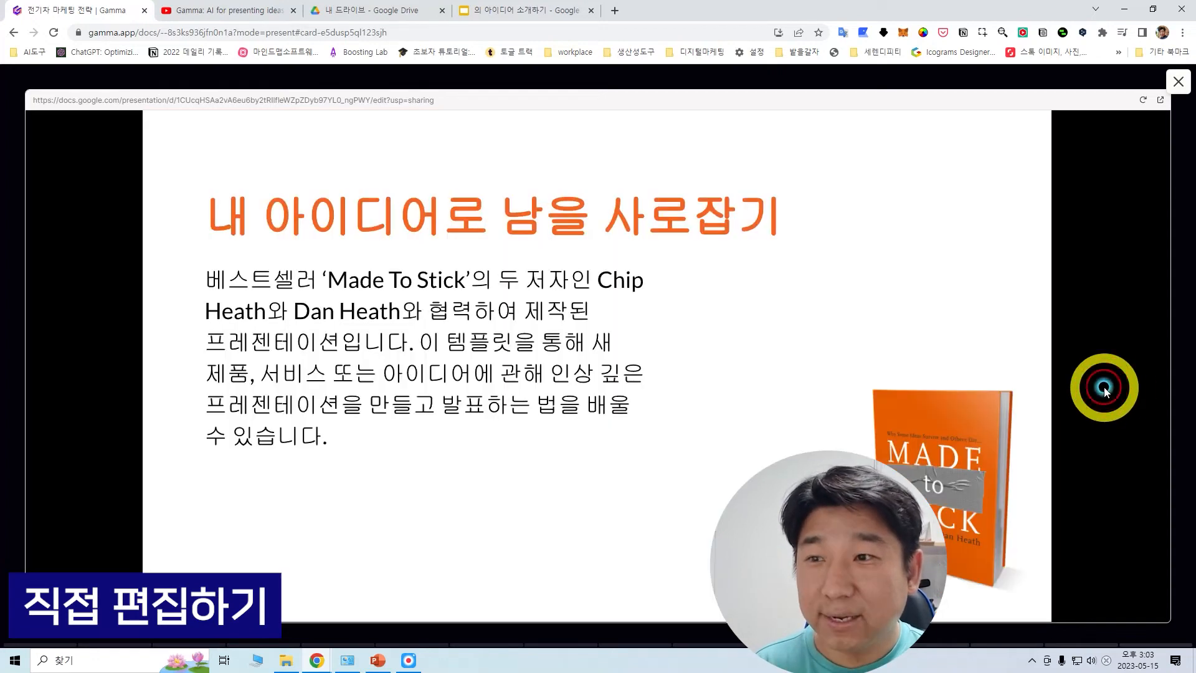
left_click(1103, 387)
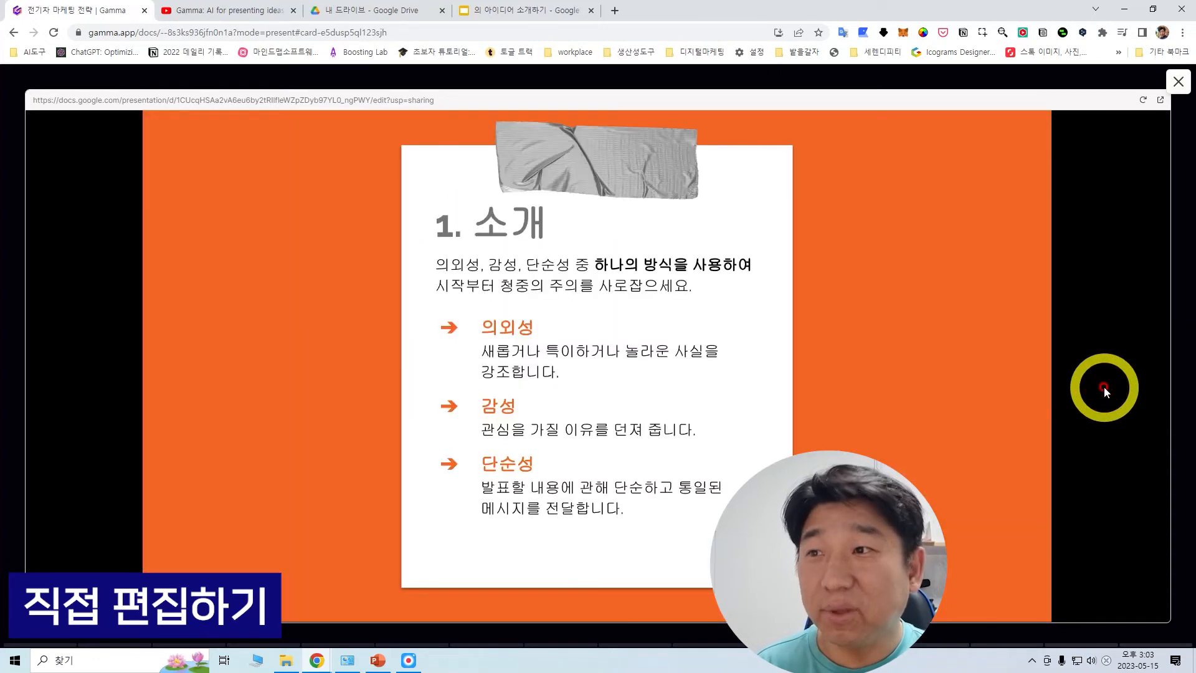
left_click(1104, 386)
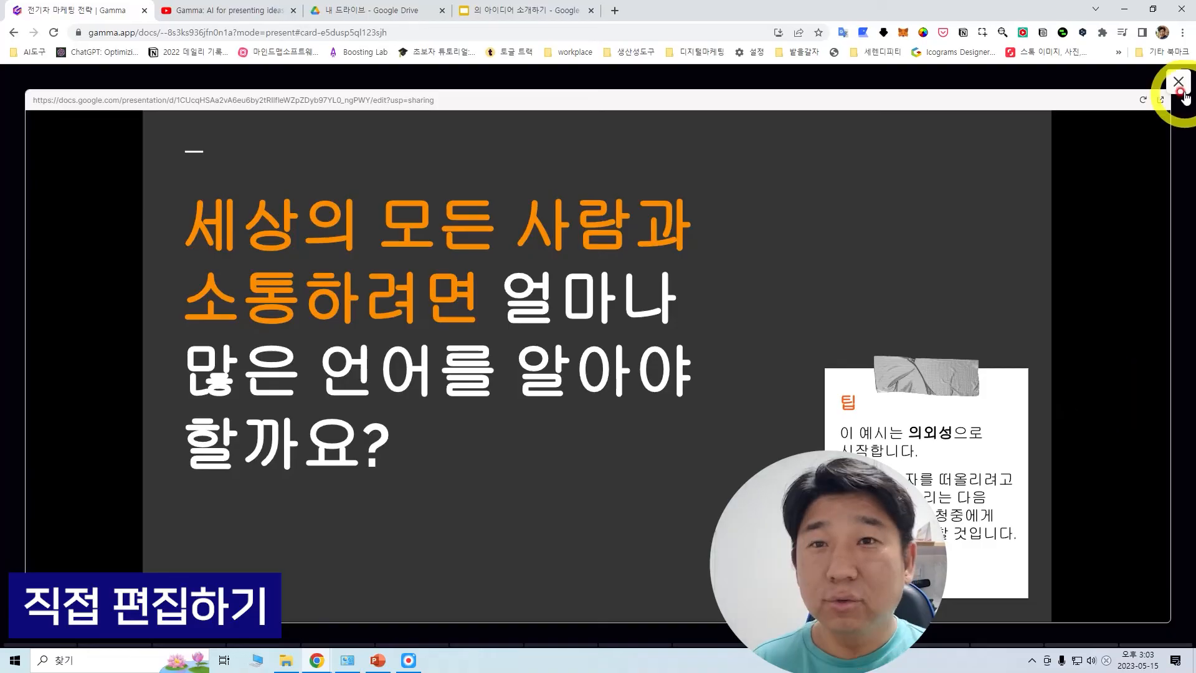
left_click(1177, 82)
key("Escape")
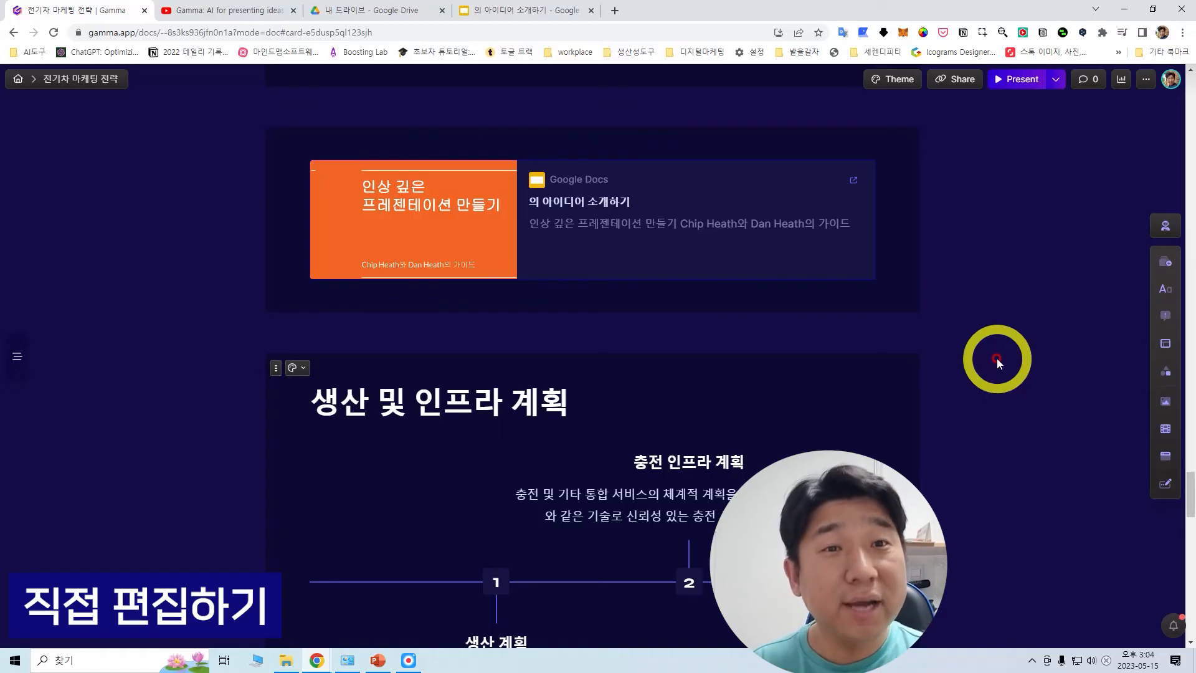
In Google Drive, create a Google Form from the 행사 등록 template
scroll(997, 357, "down", 3)
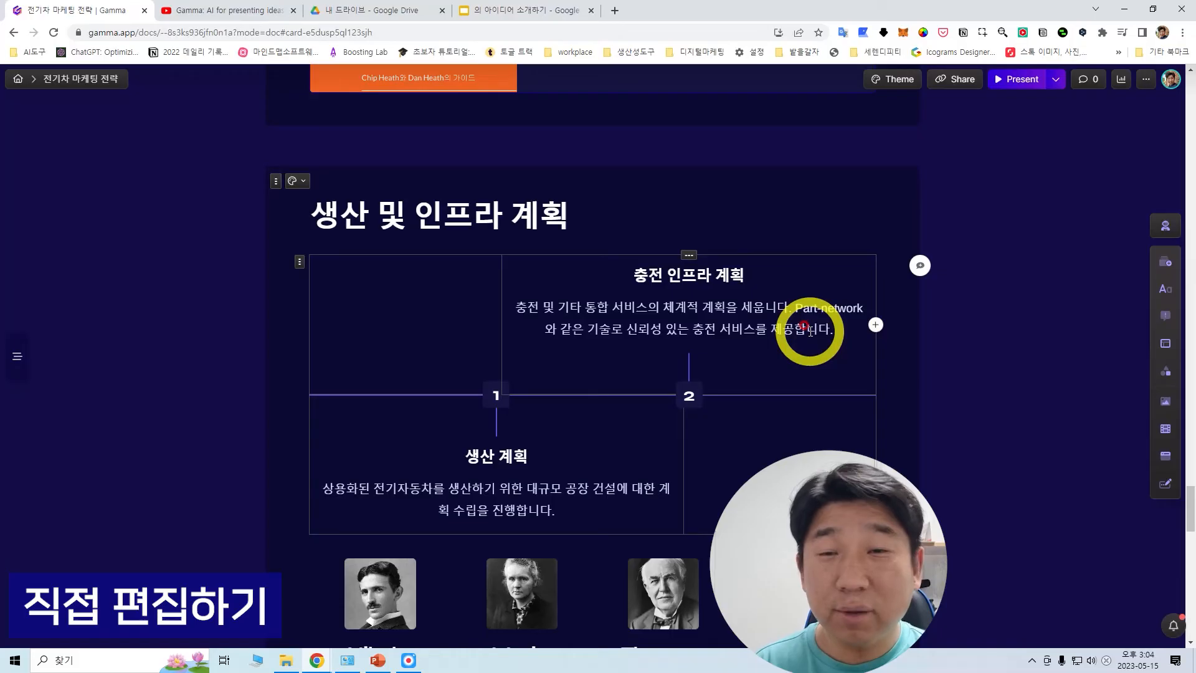
scroll(996, 405, "down", 10)
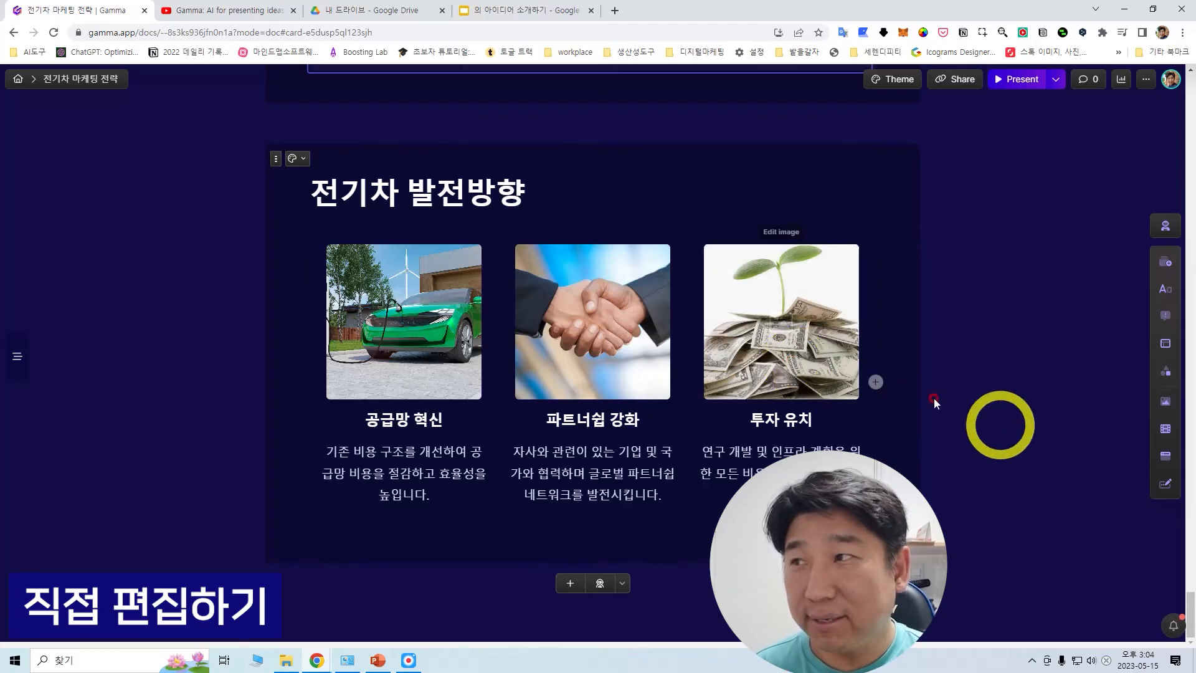
left_click(355, 11)
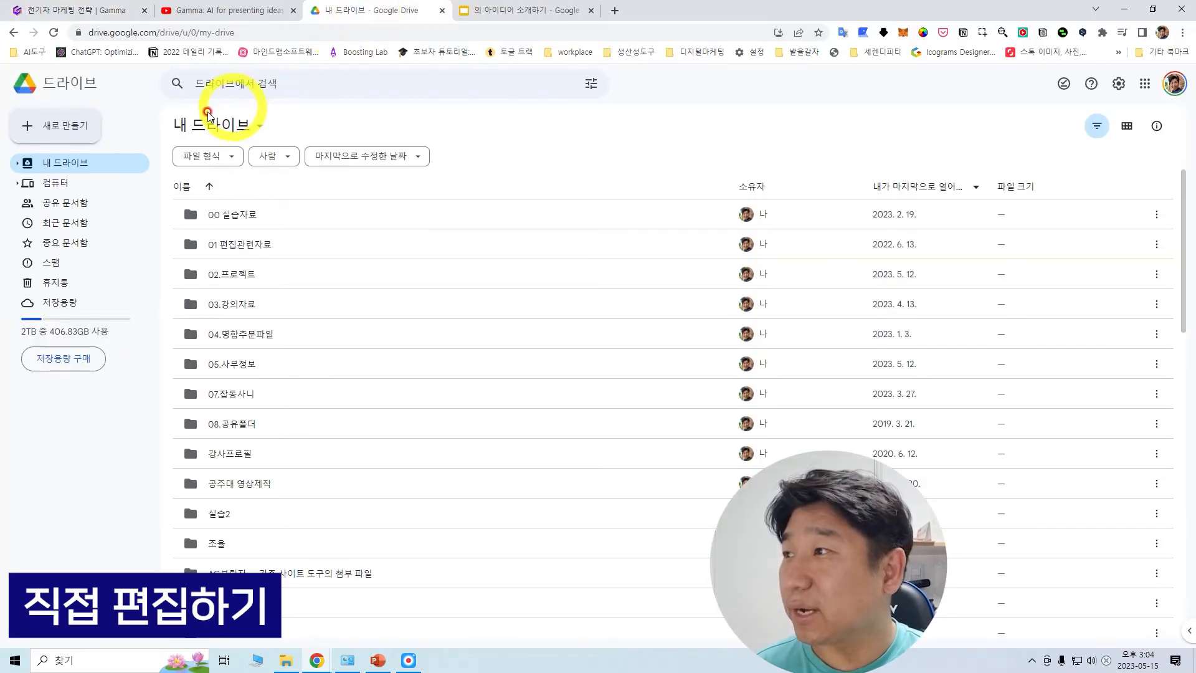
left_click(59, 120)
mouse_move(190, 232)
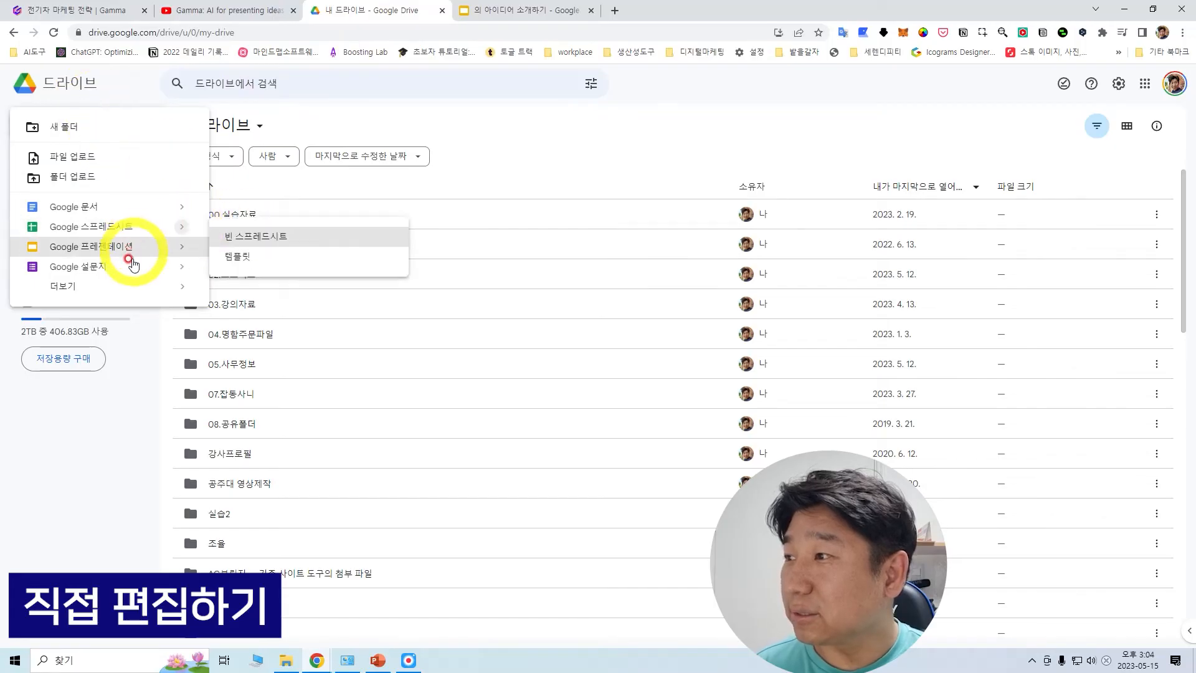
mouse_move(181, 267)
left_click(269, 324)
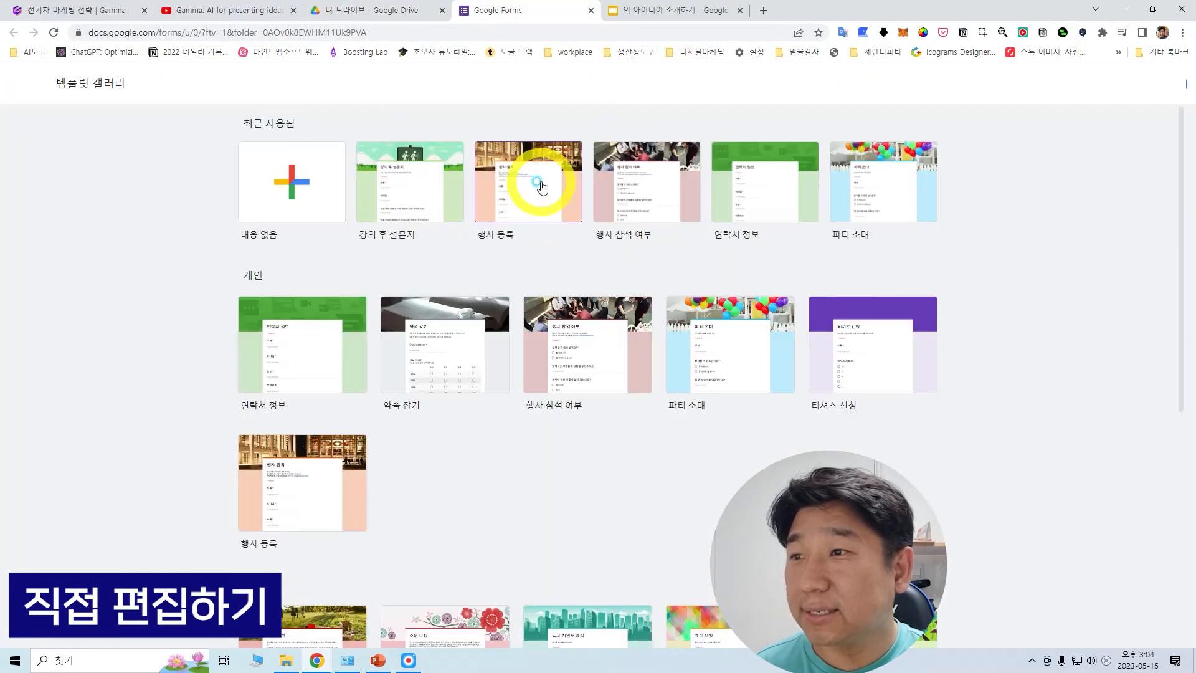
left_click(541, 184)
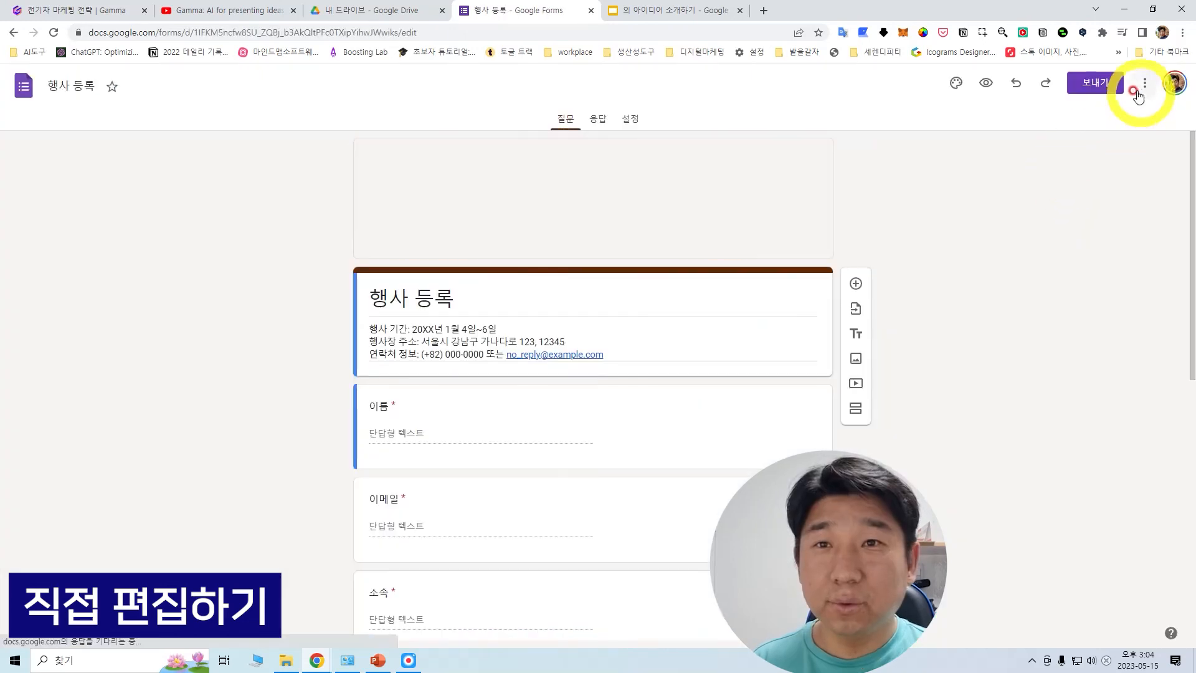
Copy the sharing link of the 행사 등록 form
left_click(1100, 90)
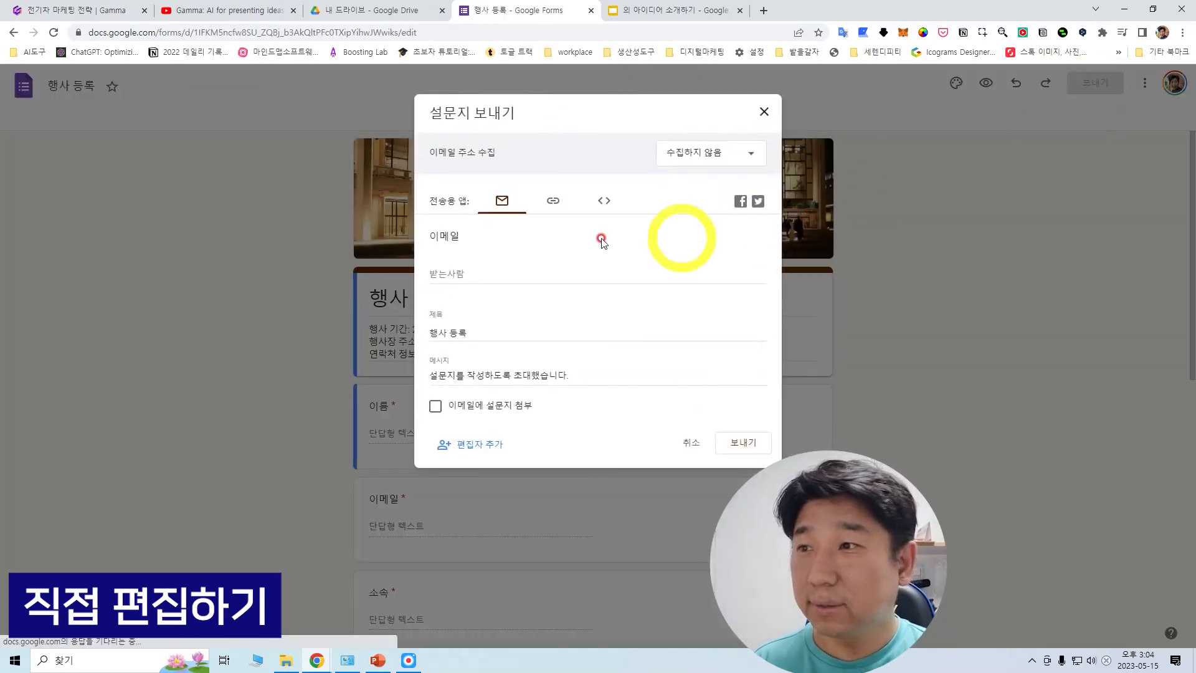
left_click(554, 203)
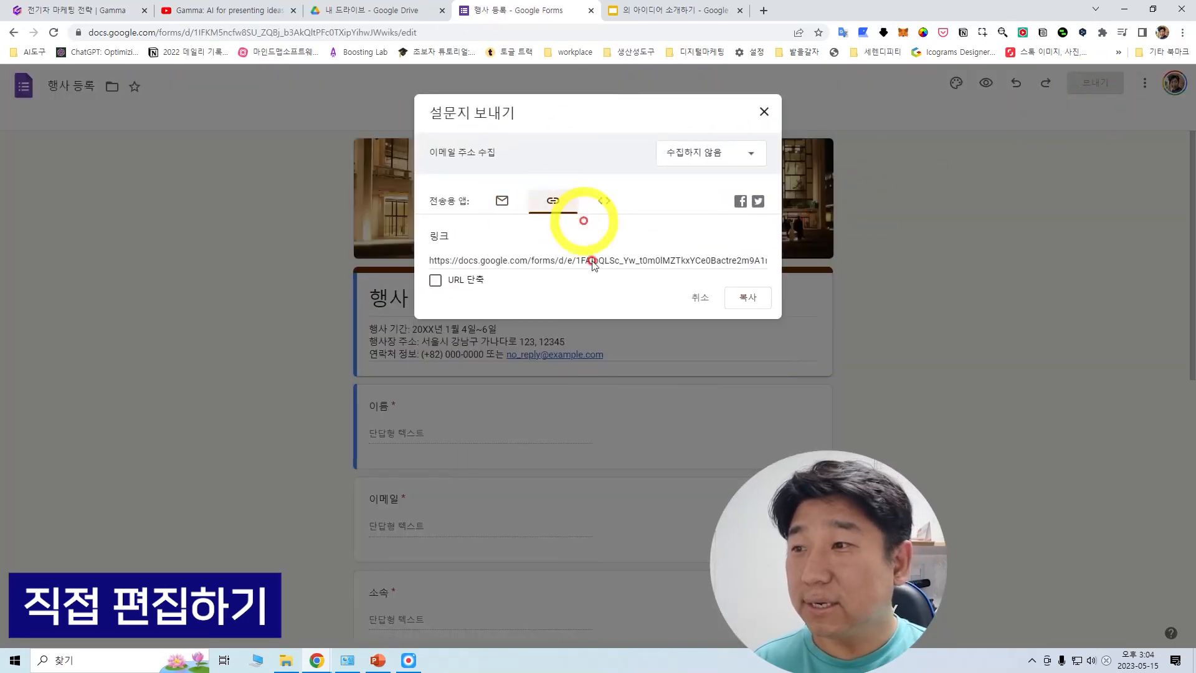
left_click(747, 297)
Back in Gamma, embed the copied form link as a Google Form in a new card below 전기차 발전방향
left_click(138, 5)
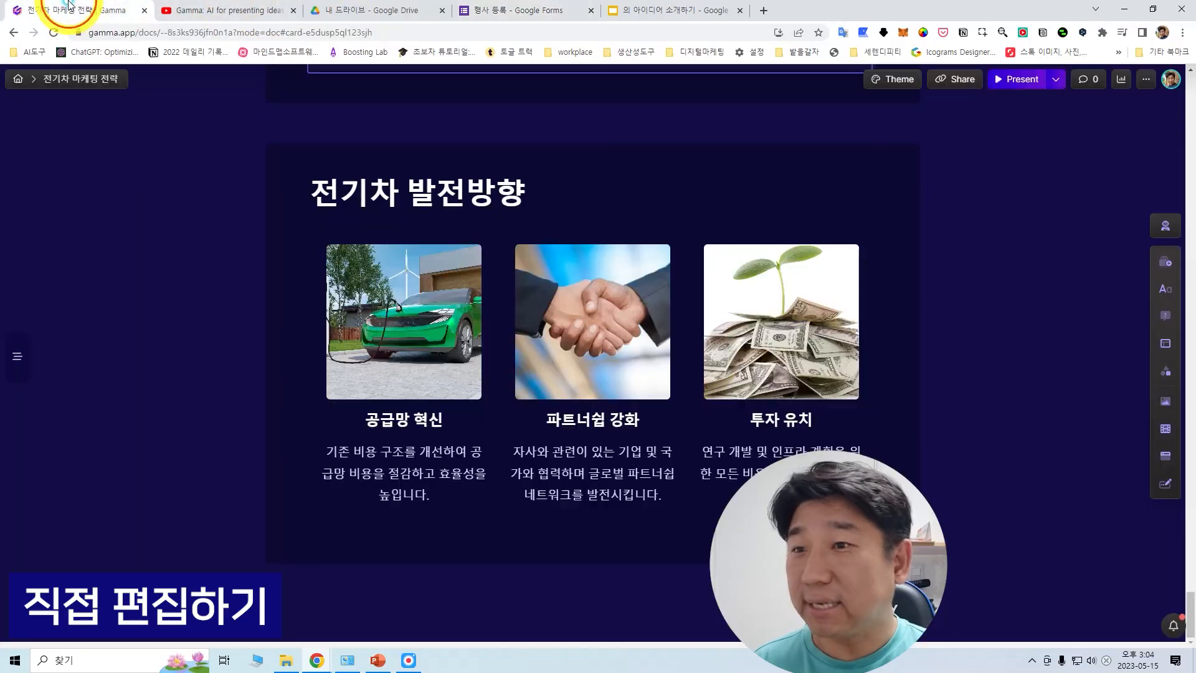
left_click(1166, 485)
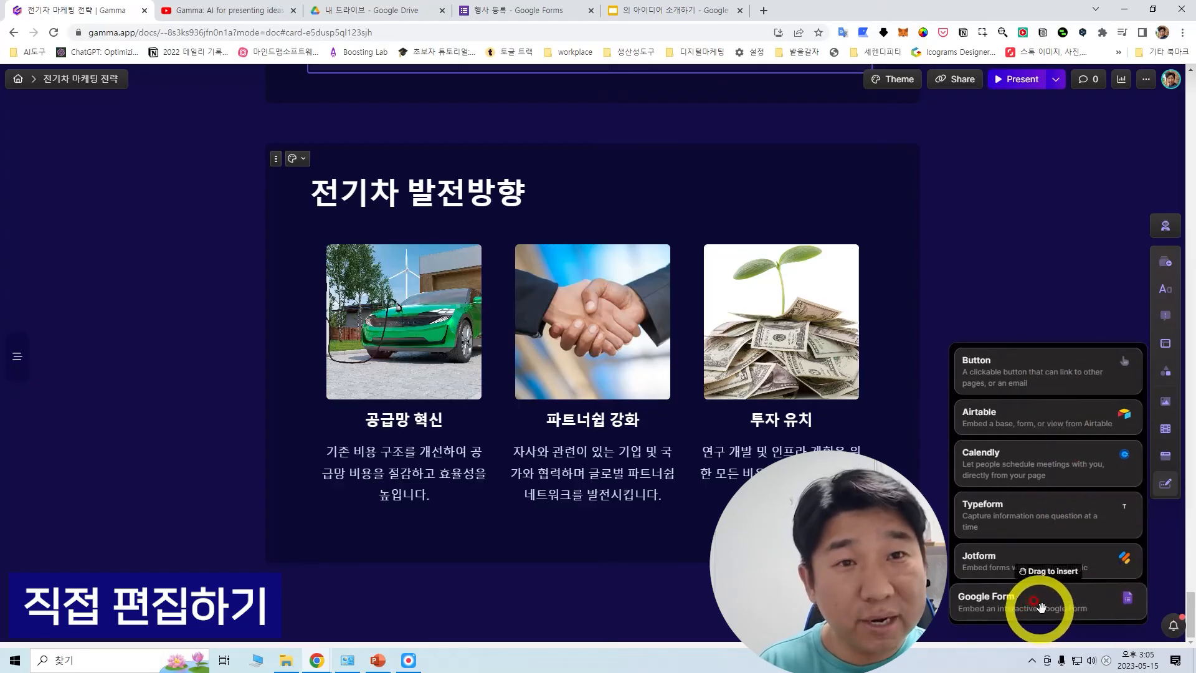
left_click_drag(1064, 608, 685, 566)
left_click(1008, 196)
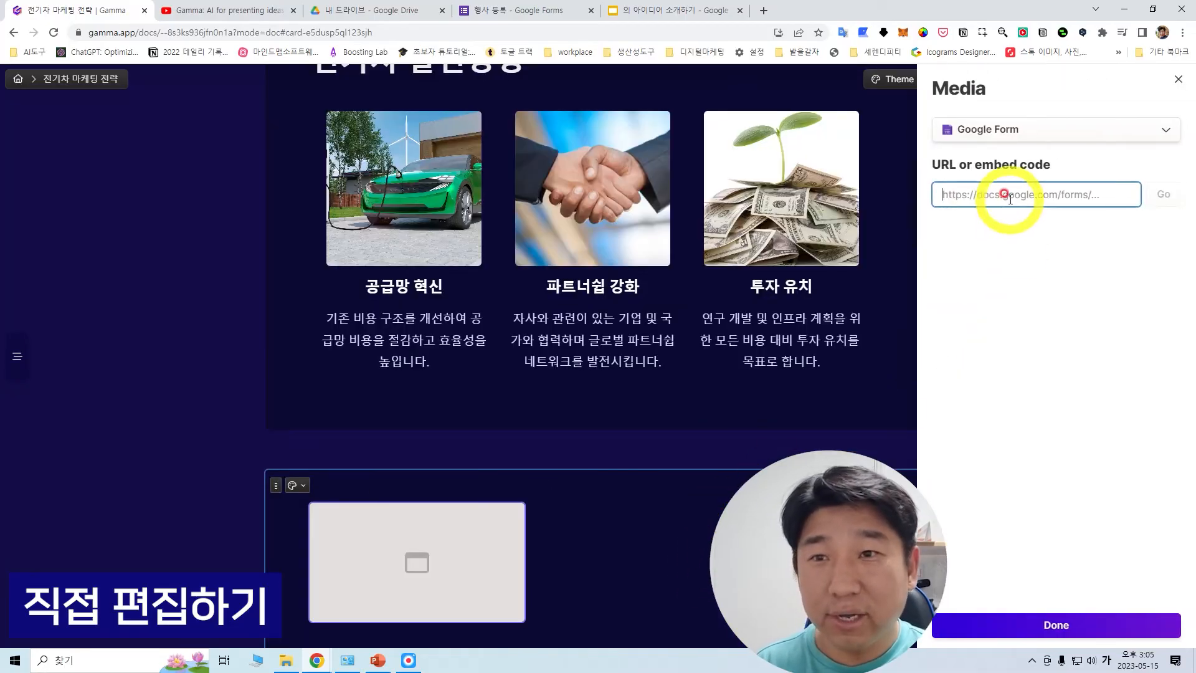
key("ctrl+v")
left_click(1163, 193)
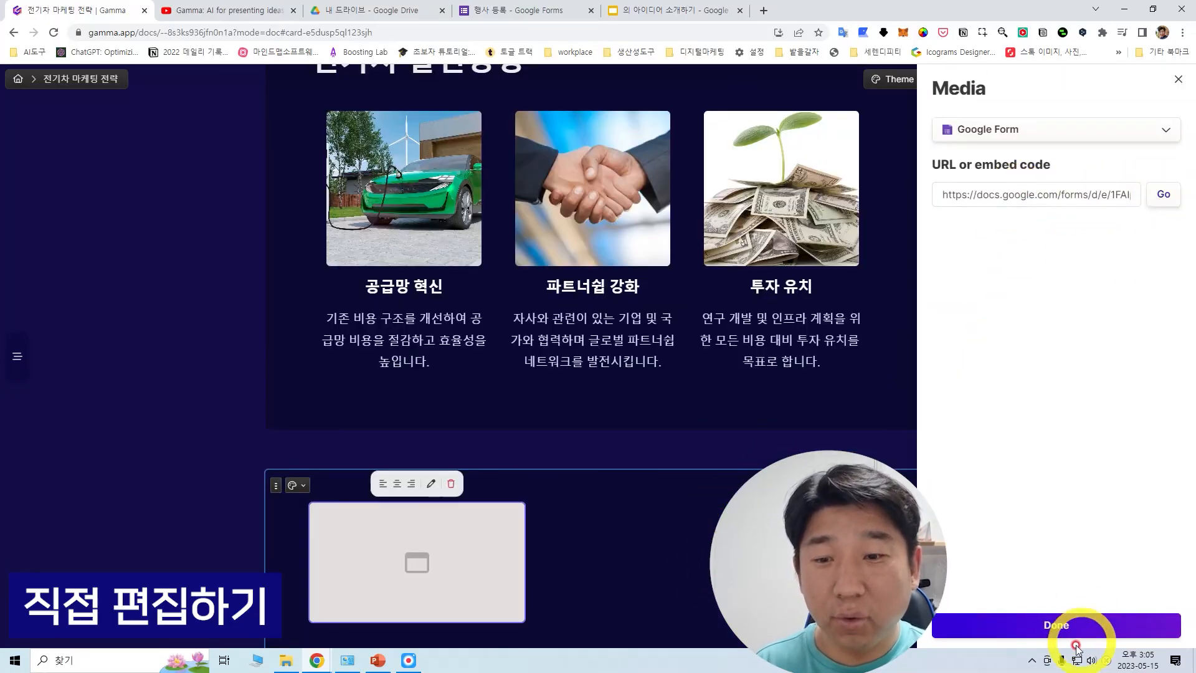
left_click(1066, 625)
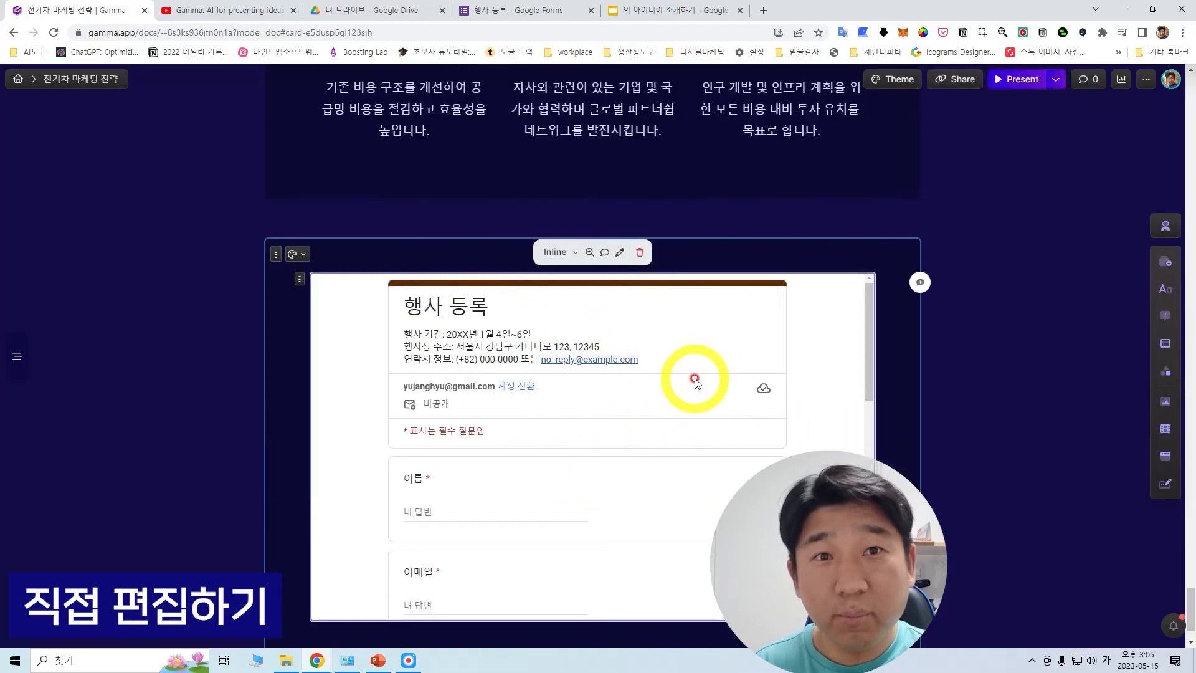
Present the card with the embedded 행사 등록 form, try entering text in its 이름 and 이메일 fields, and look through the form
left_click(1014, 82)
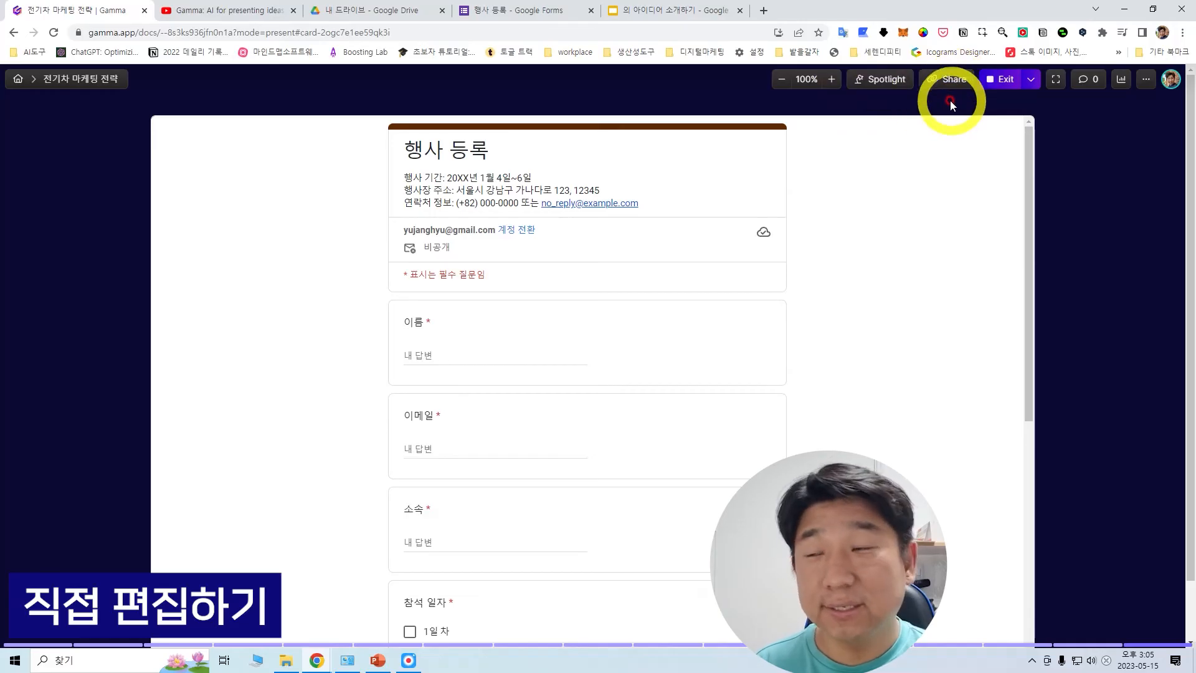
left_click(476, 363)
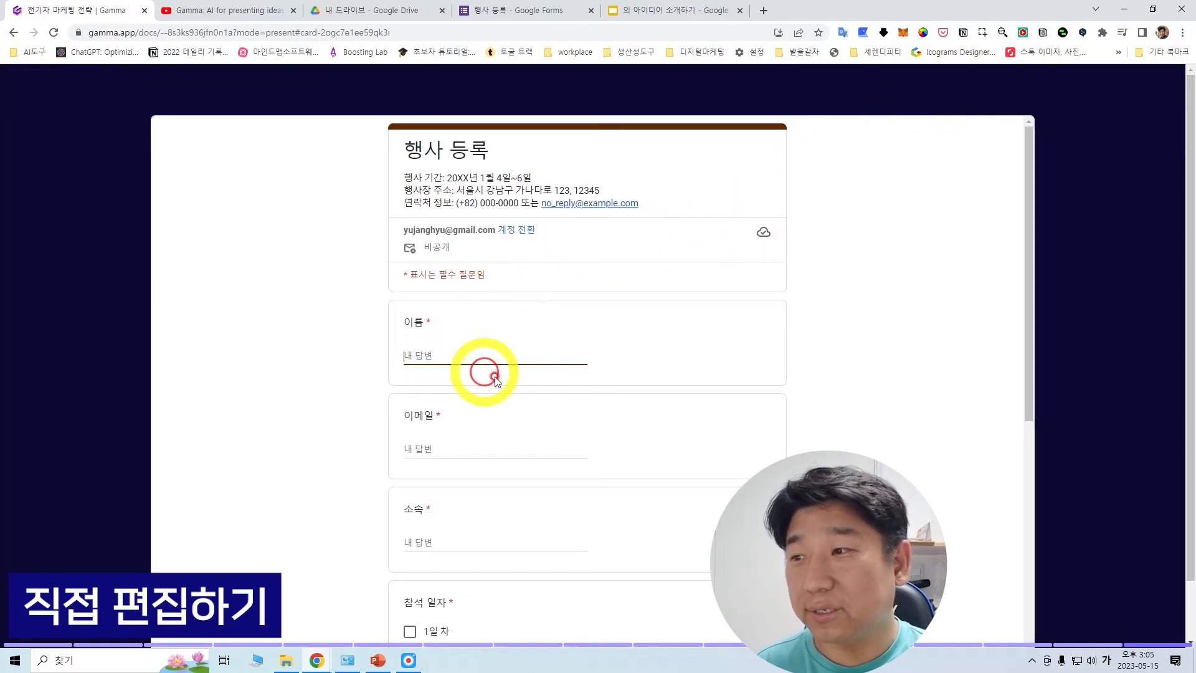
type("y")
left_click(465, 444)
type("y")
scroll(470, 442, "down", 6)
scroll(473, 442, "down", 1)
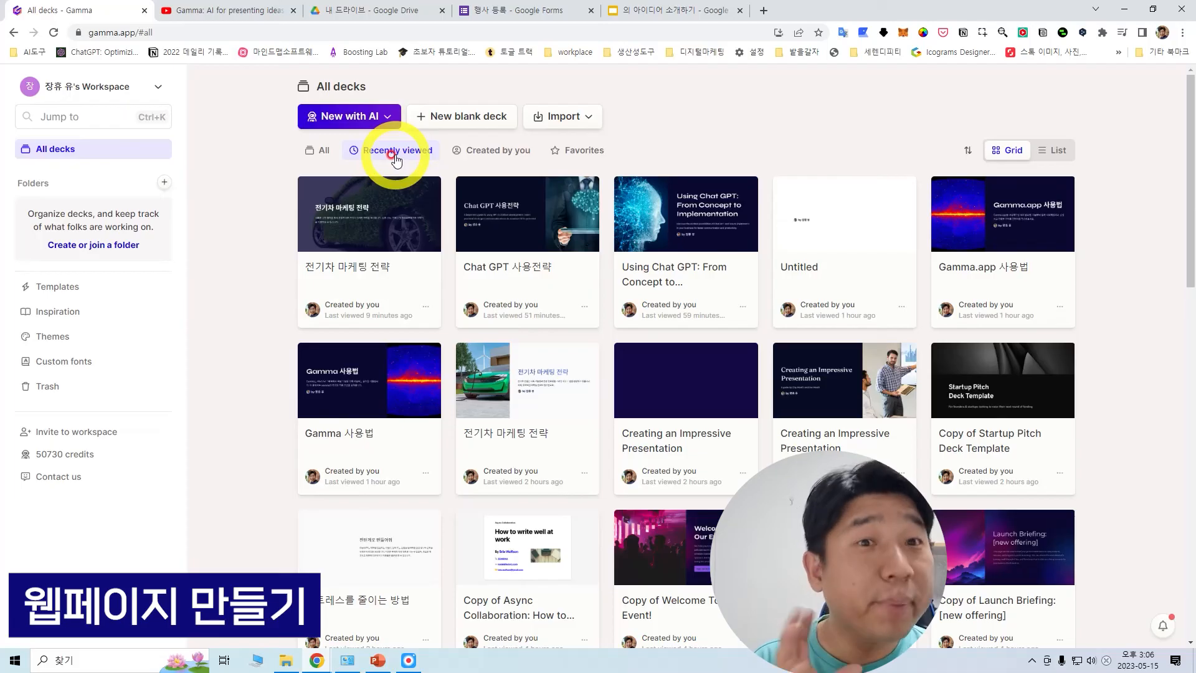
Create a deck from the Event Microsite - Tech Example template and look through its event cards
left_click(73, 288)
scroll(708, 293, "down", 5)
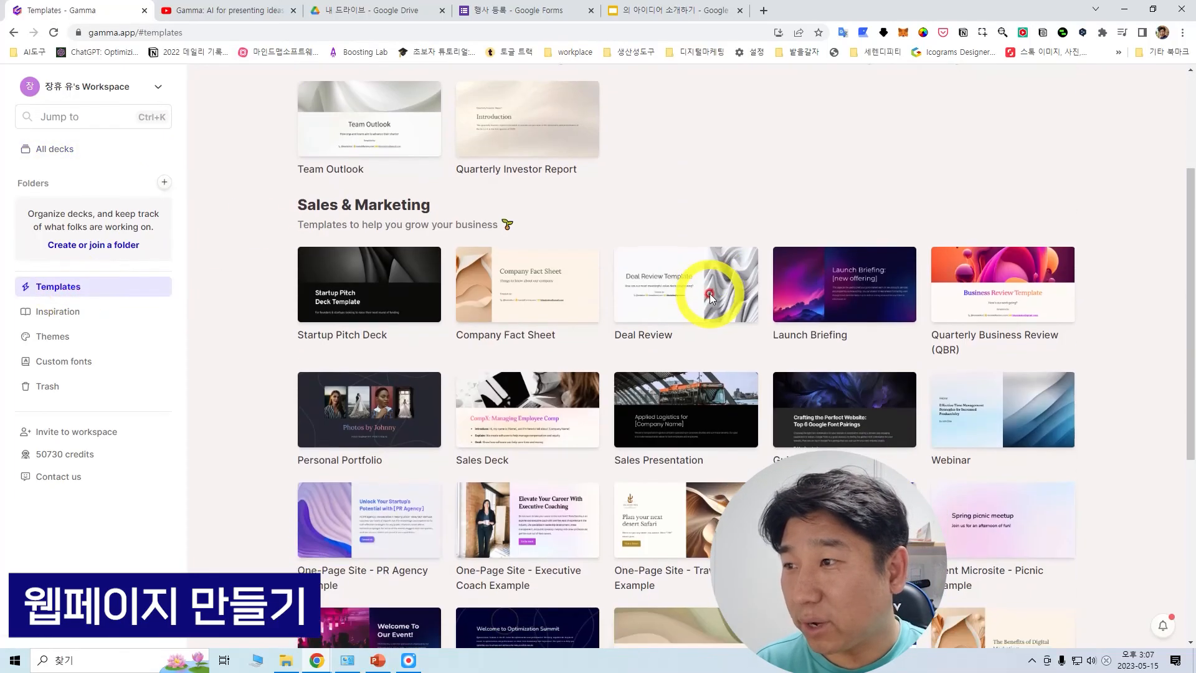
scroll(709, 300, "down", 2)
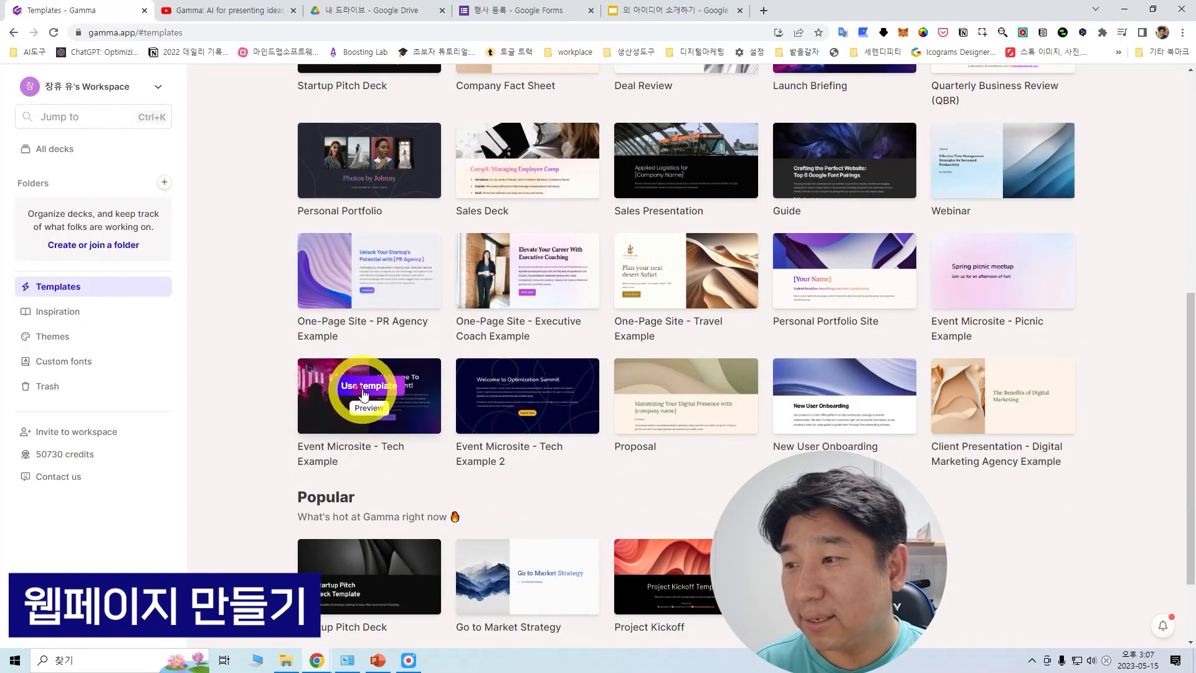
left_click(365, 387)
scroll(841, 339, "down", 10)
scroll(845, 337, "down", 8)
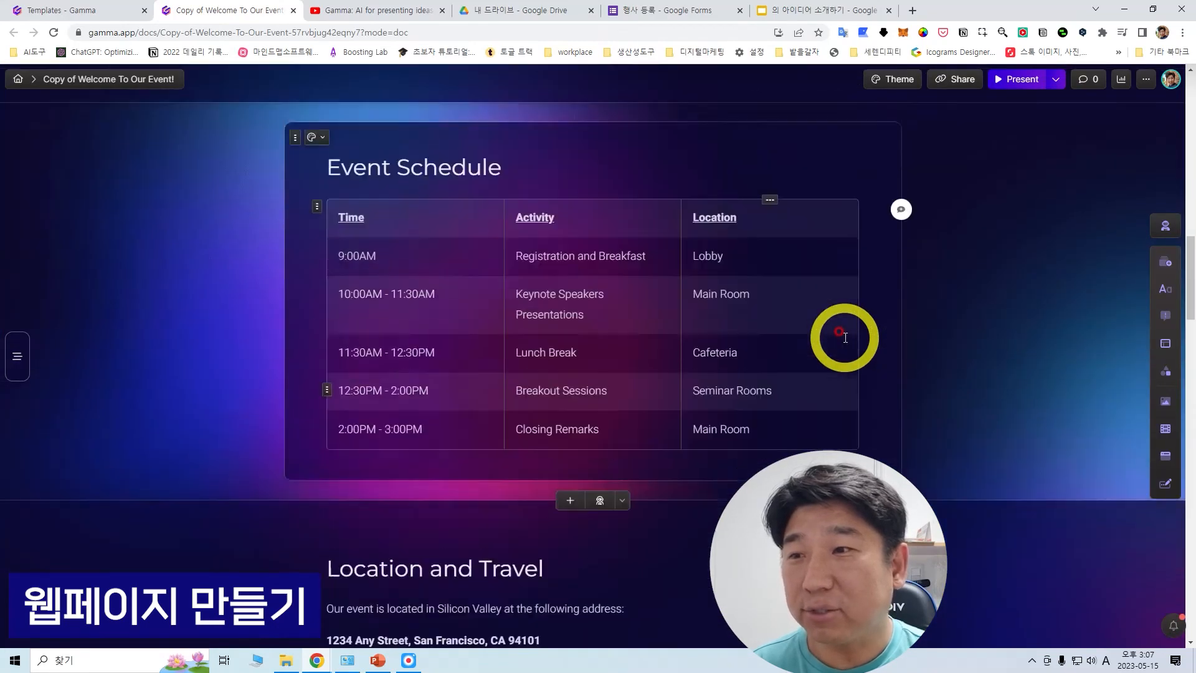
scroll(844, 337, "up", 6)
scroll(810, 386, "down", 5)
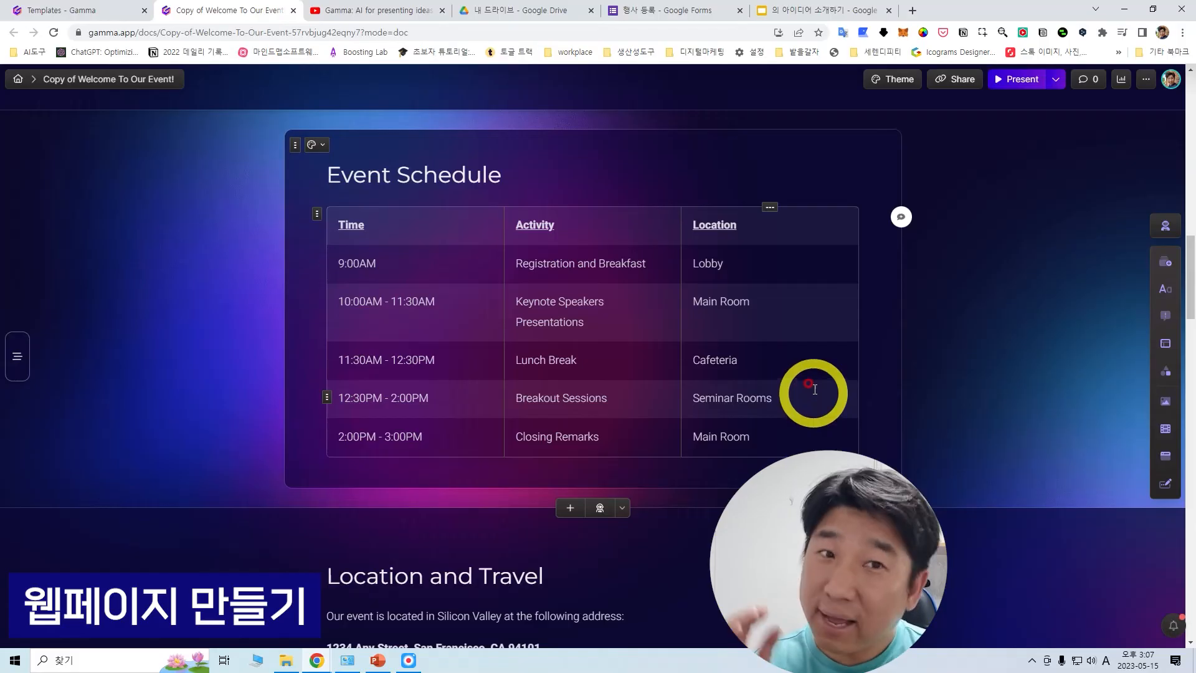
scroll(815, 397, "up", 15)
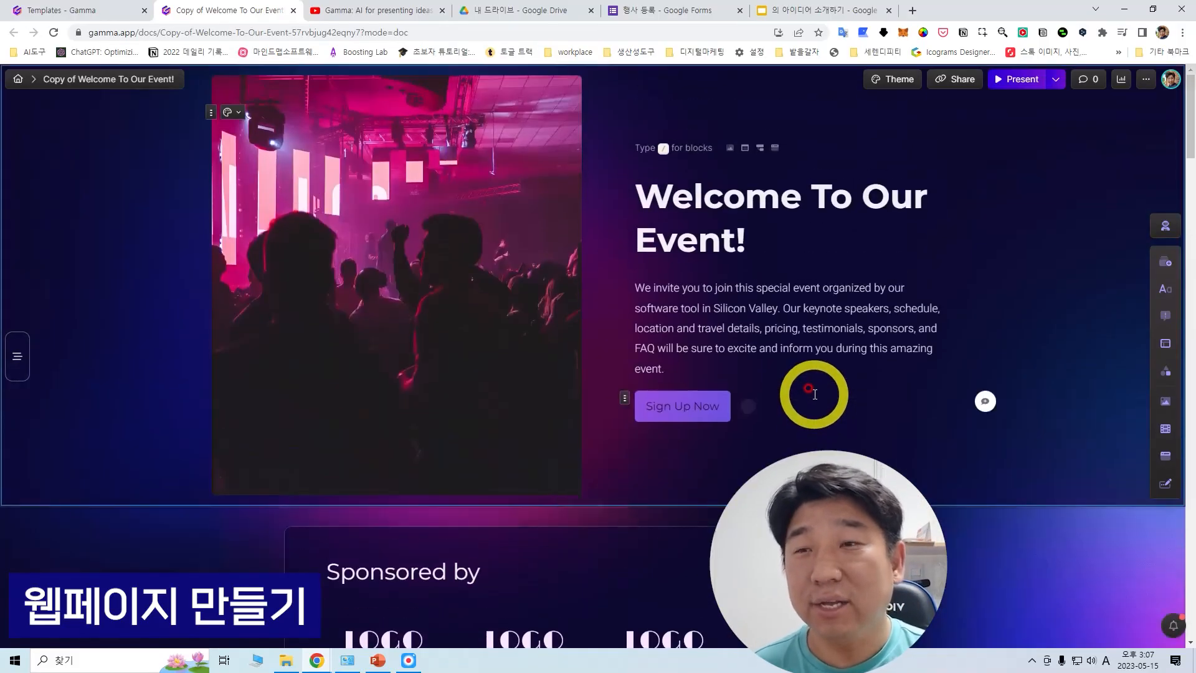
Copy the share link of the Welcome To Our Event! deck and view it as a web page in an incognito window
left_click(959, 79)
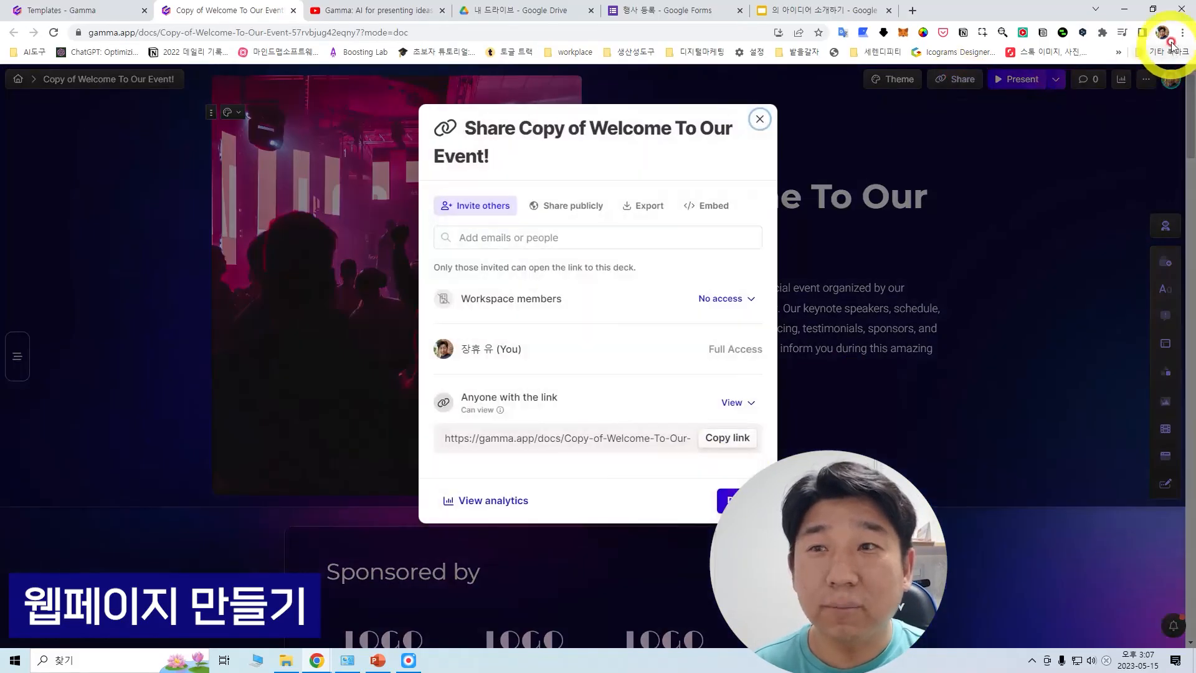
left_click(727, 435)
left_click(1182, 33)
left_click(1064, 85)
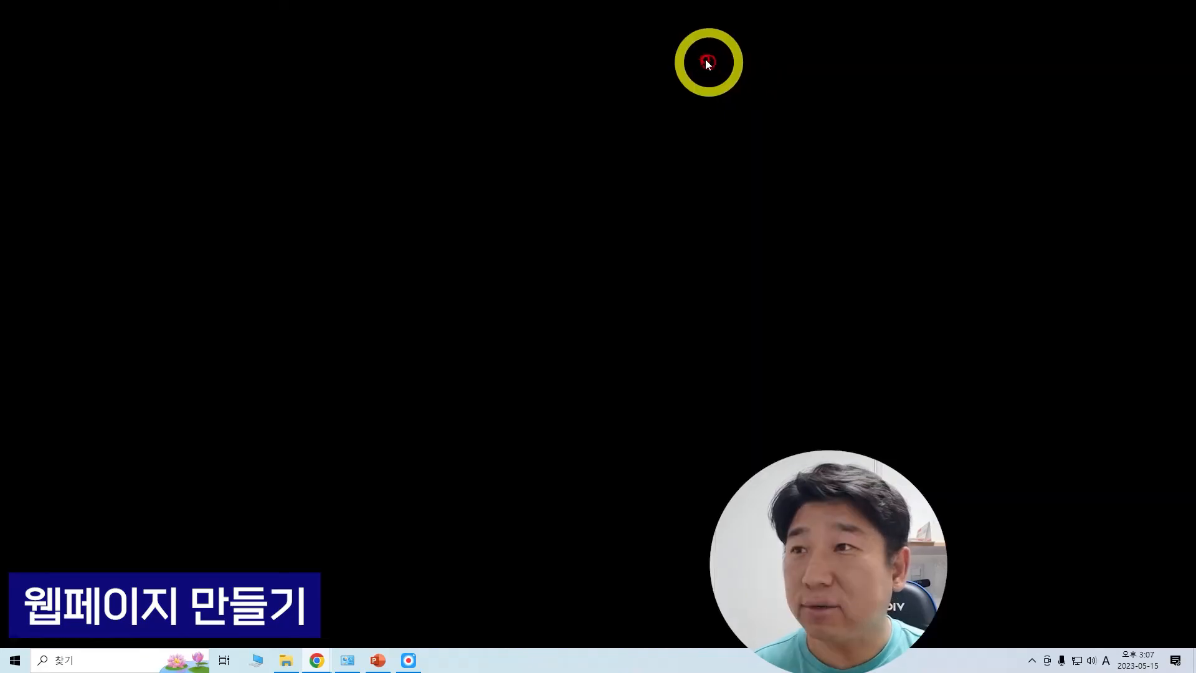
left_click(668, 32)
key("ctrl+v")
key("Return")
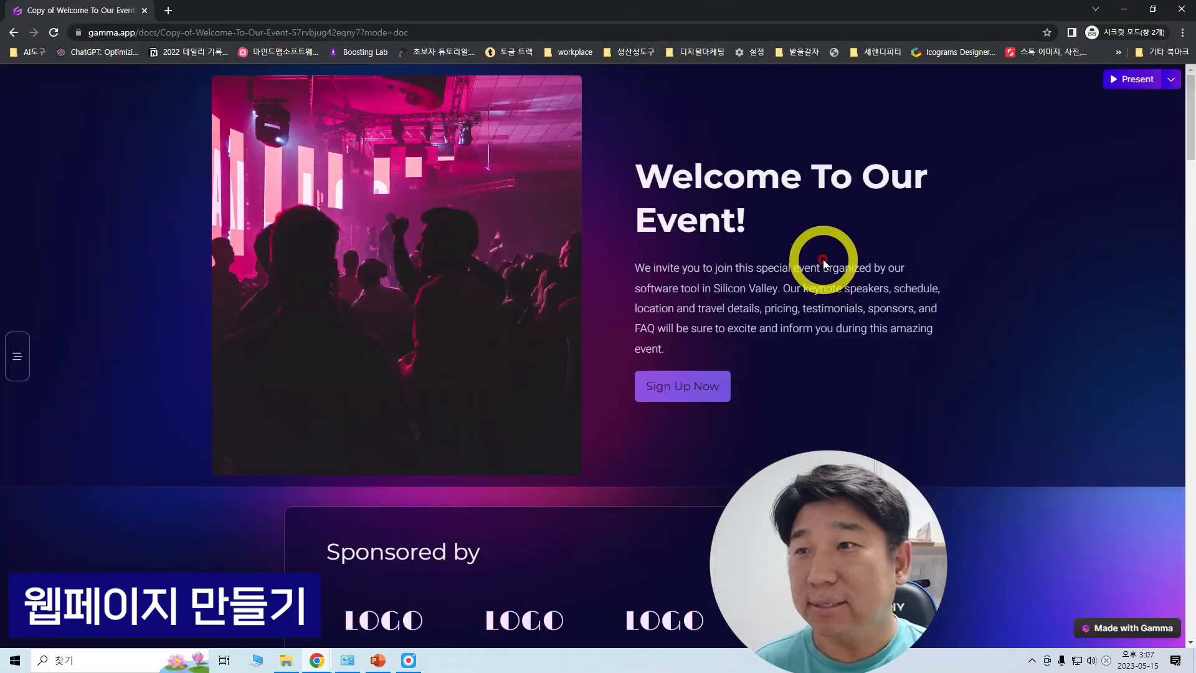
scroll(823, 258, "down", 20)
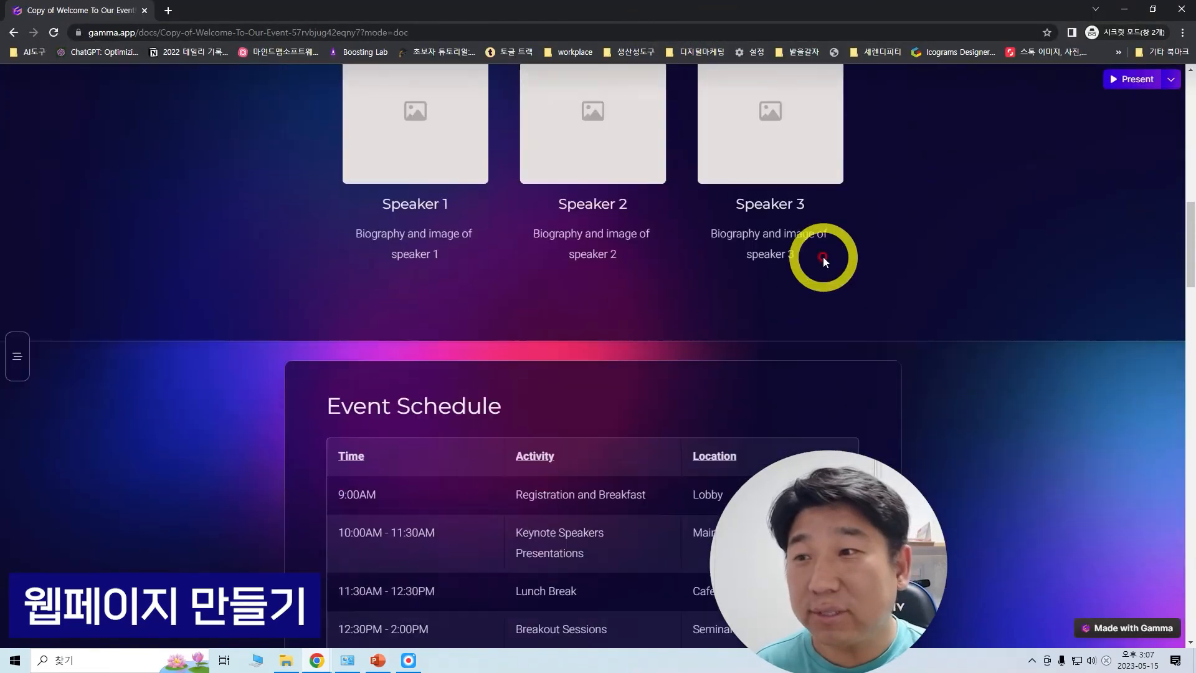
scroll(824, 253, "down", 10)
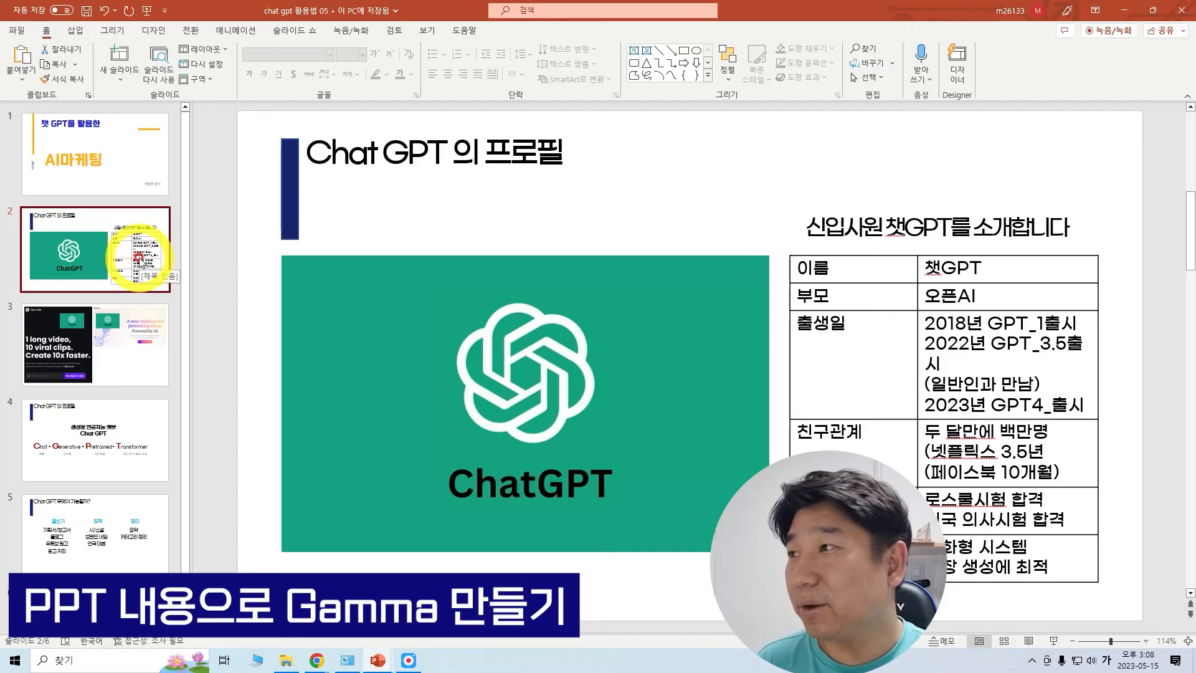
In PowerPoint, look through slides 1 to 4 of the chat gpt 활용법 05 presentation, then minimise it
left_click(103, 181)
left_click(119, 246)
left_click(117, 317)
left_click(121, 420)
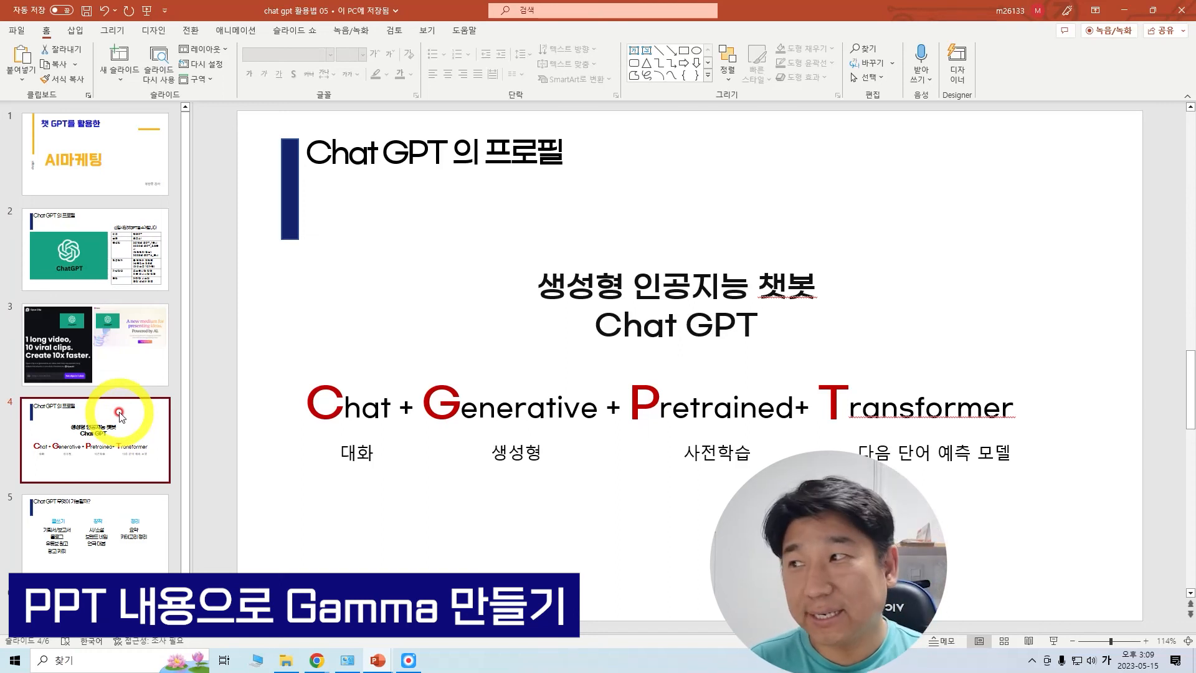
left_click(106, 253)
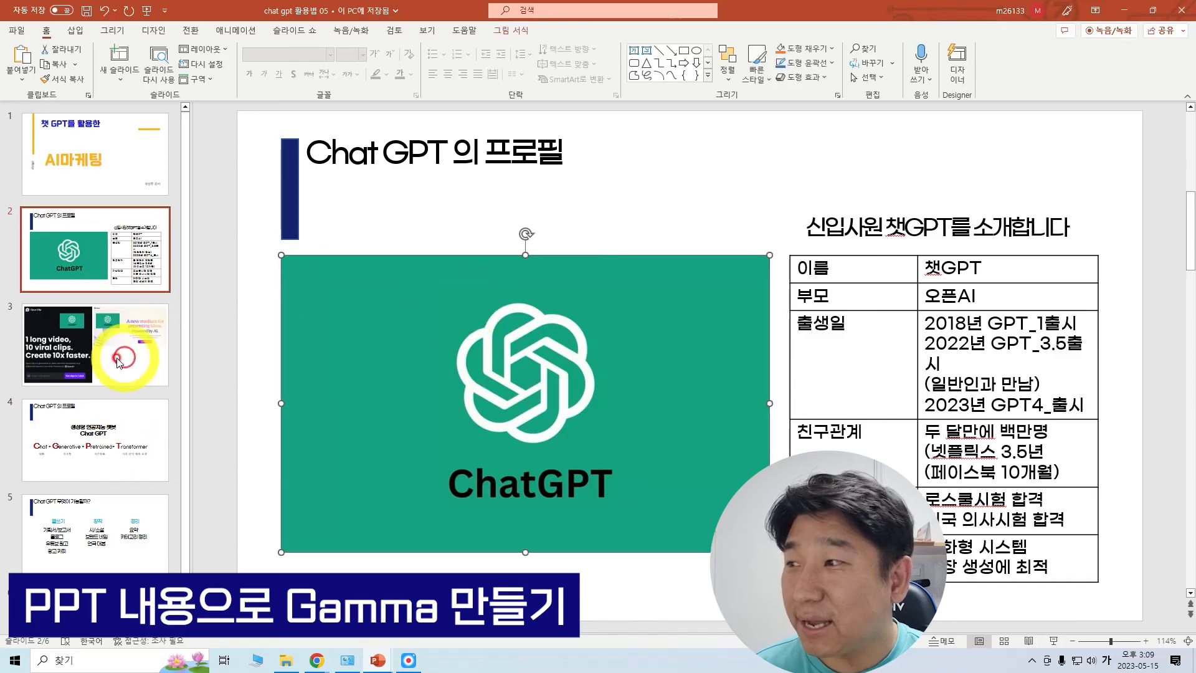
left_click(88, 360)
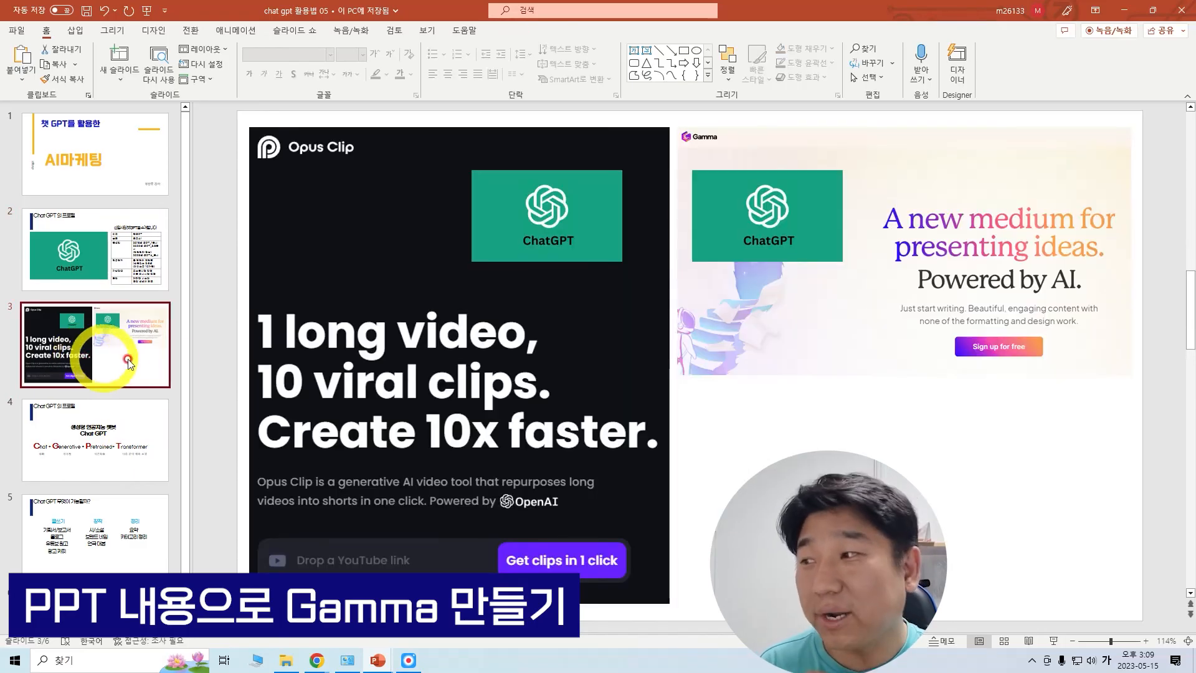
left_click(102, 429)
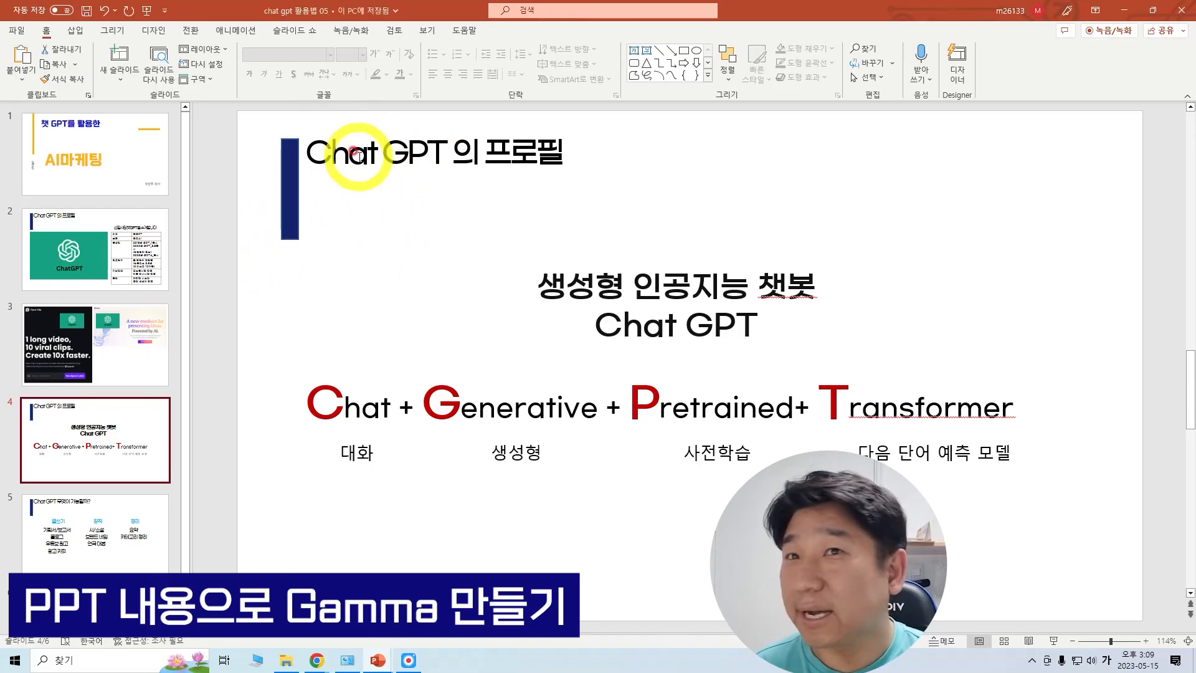
left_click(1124, 10)
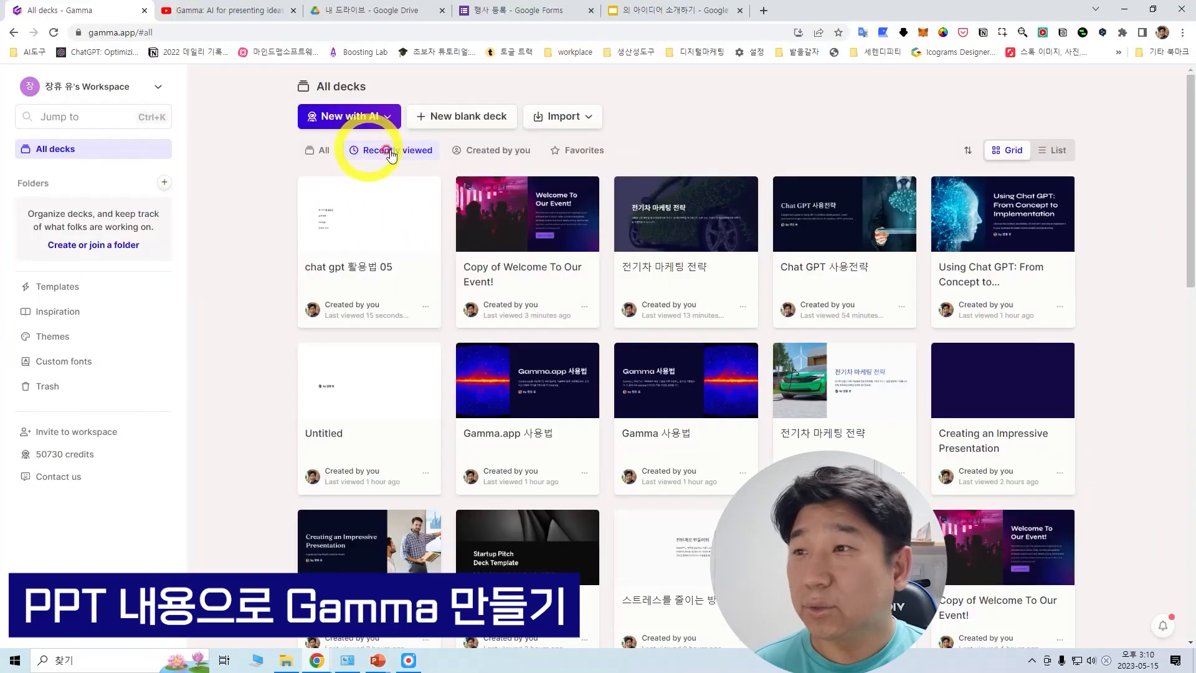
In Gamma, view the import options for existing documents, then start a new AI deck in Text to deck mode
left_click(594, 117)
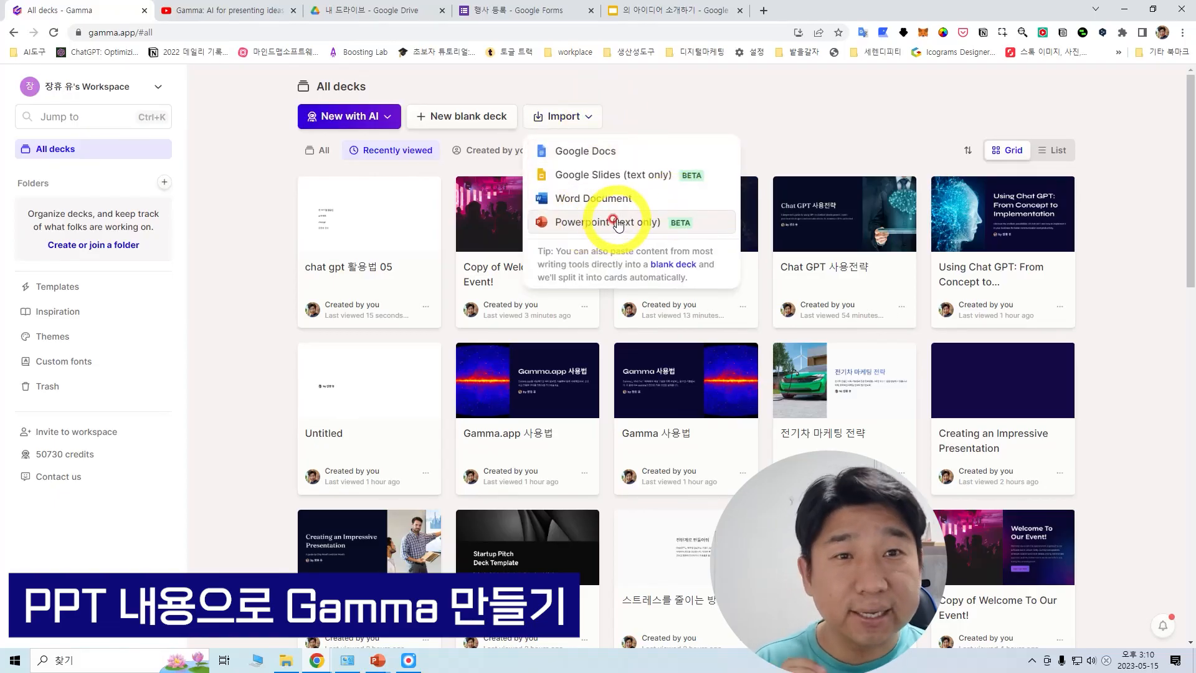
left_click(692, 113)
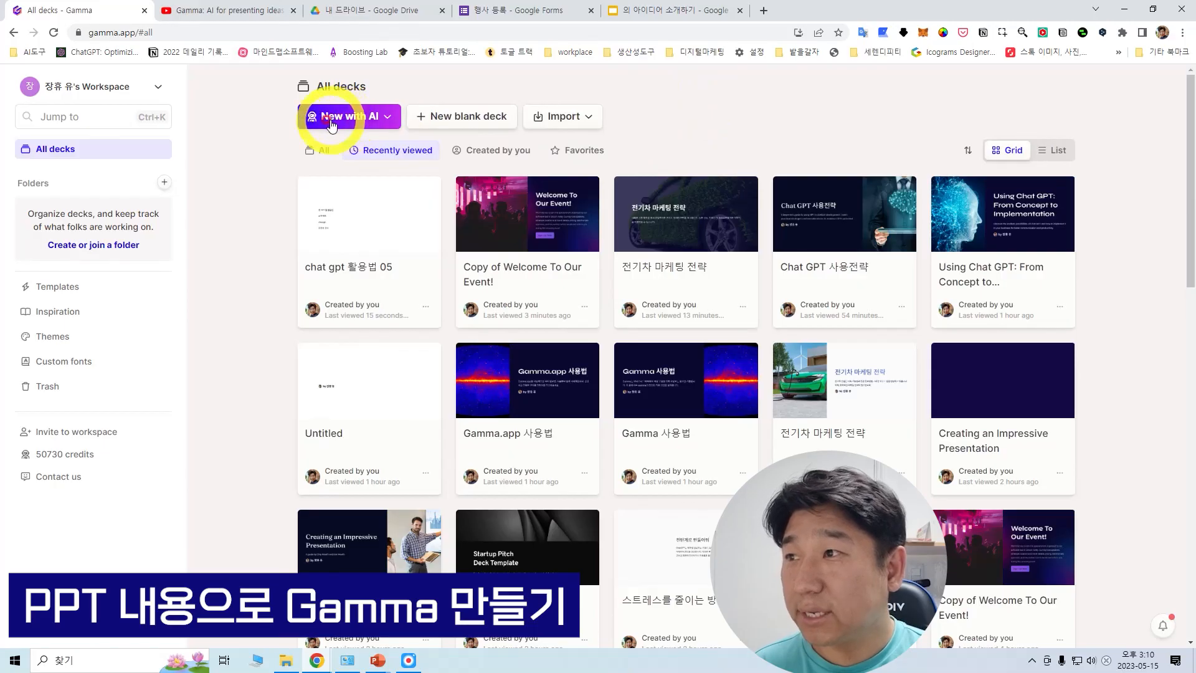
left_click(392, 120)
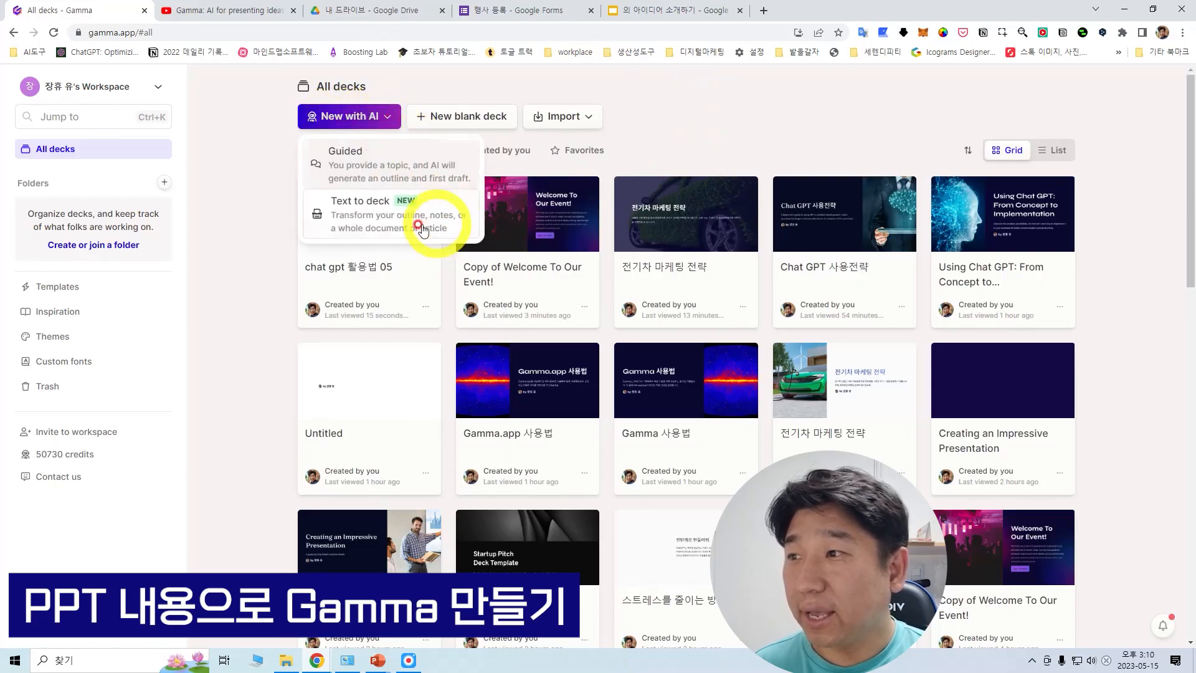
left_click(372, 215)
Replace the deck content with the text 챗 GPT를 활용한 AI 마케팅
left_click_drag(419, 434, 12, 334)
left_click_drag(168, 333, 9, 334)
type("챗 GPT를 활용한 AI")
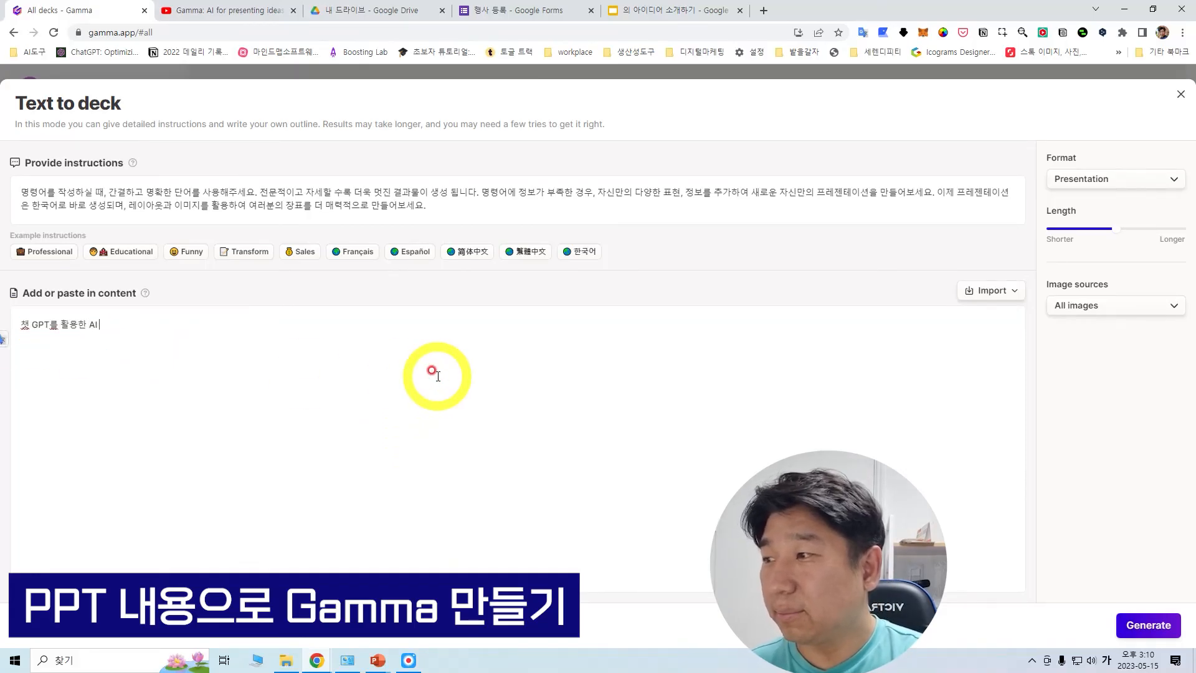
type(" 마케팅")
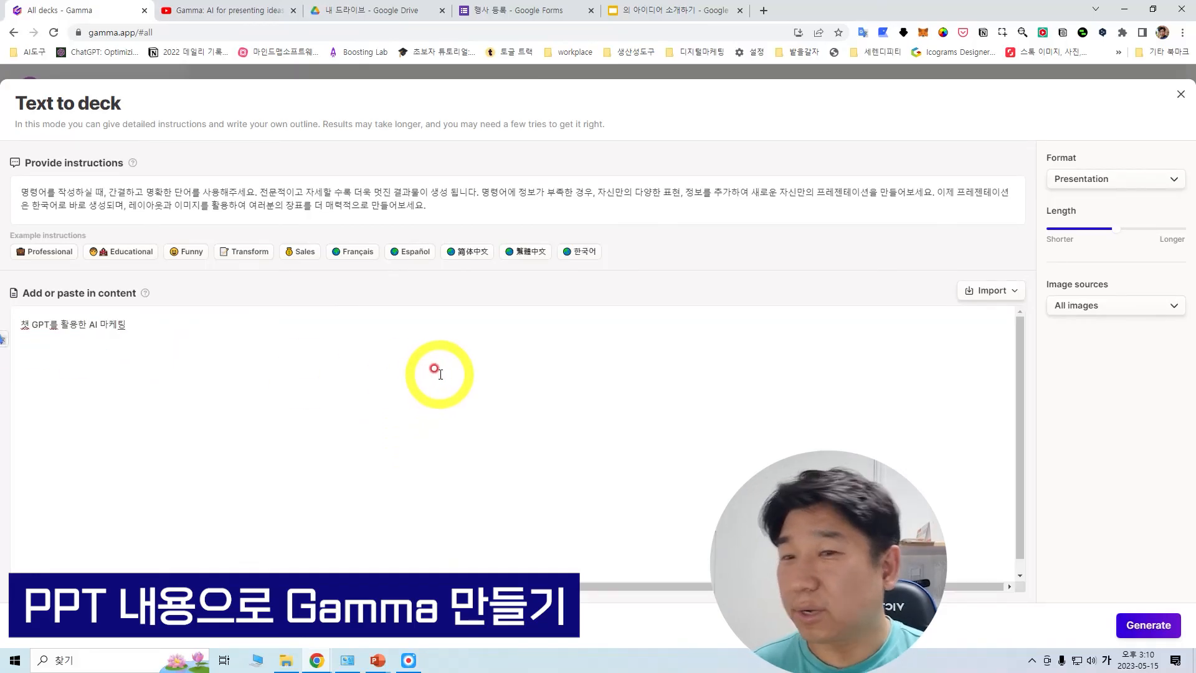
Import the text of the chat gpt 활용법 05 PowerPoint file as the deck content
left_click(1004, 292)
left_click(1020, 394)
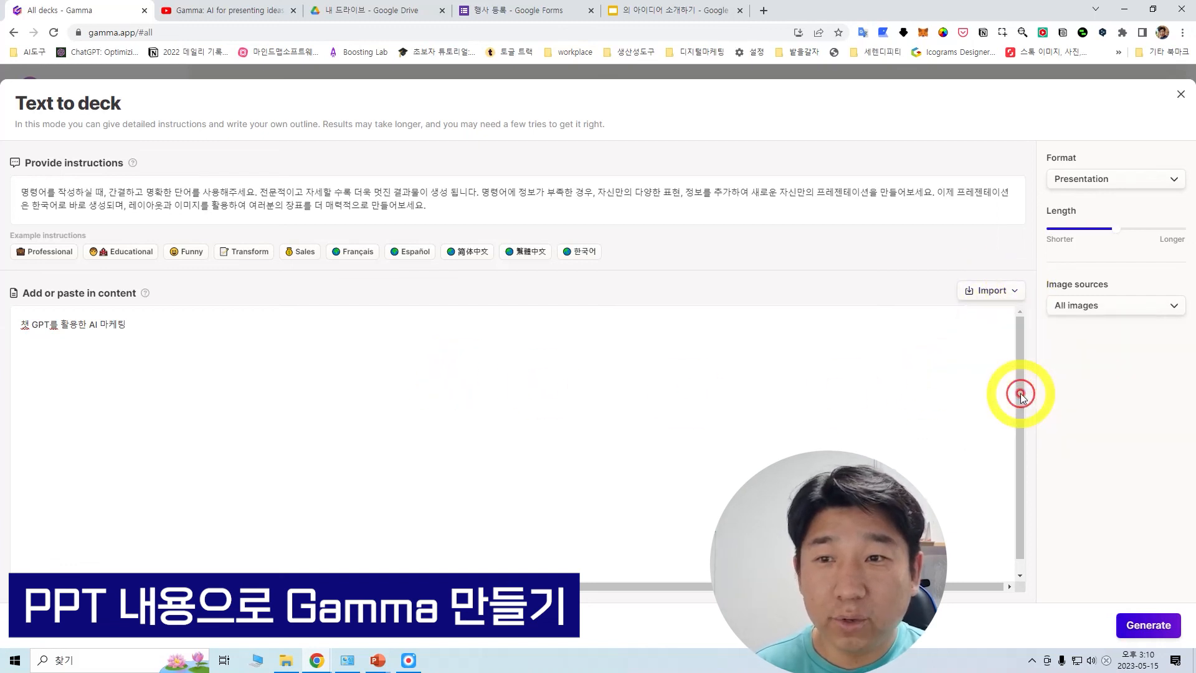
left_click(487, 315)
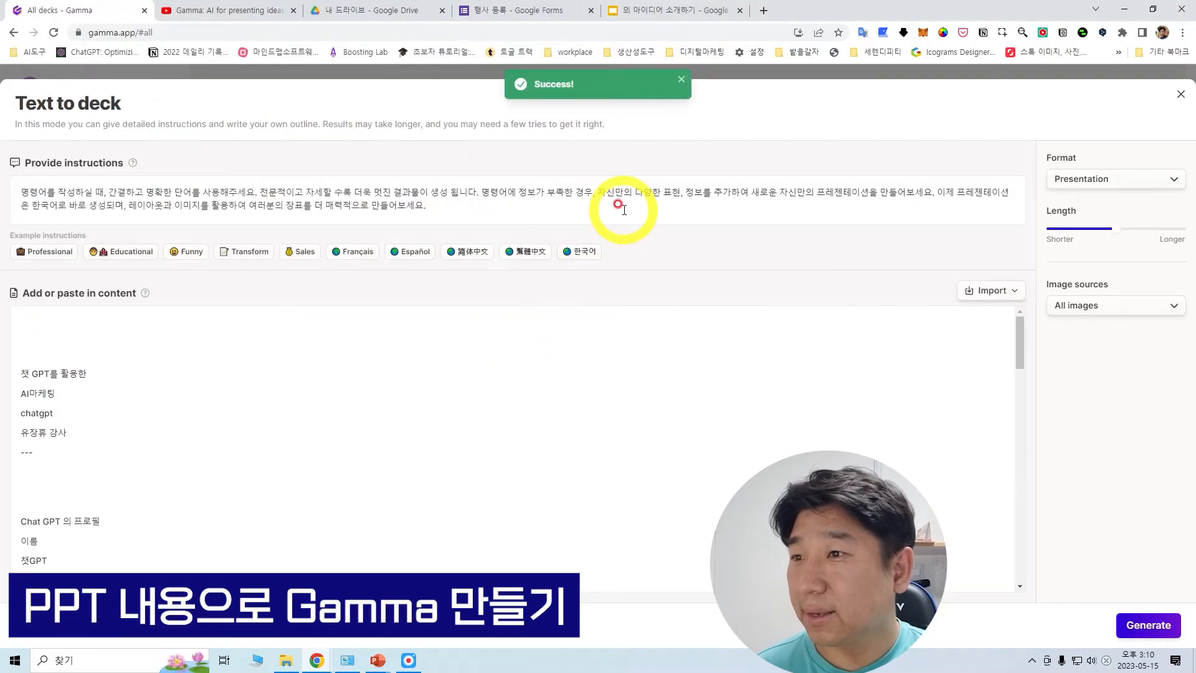
Choose the 한국어 example instructions and generate the presentation from the imported slide text
left_click(583, 256)
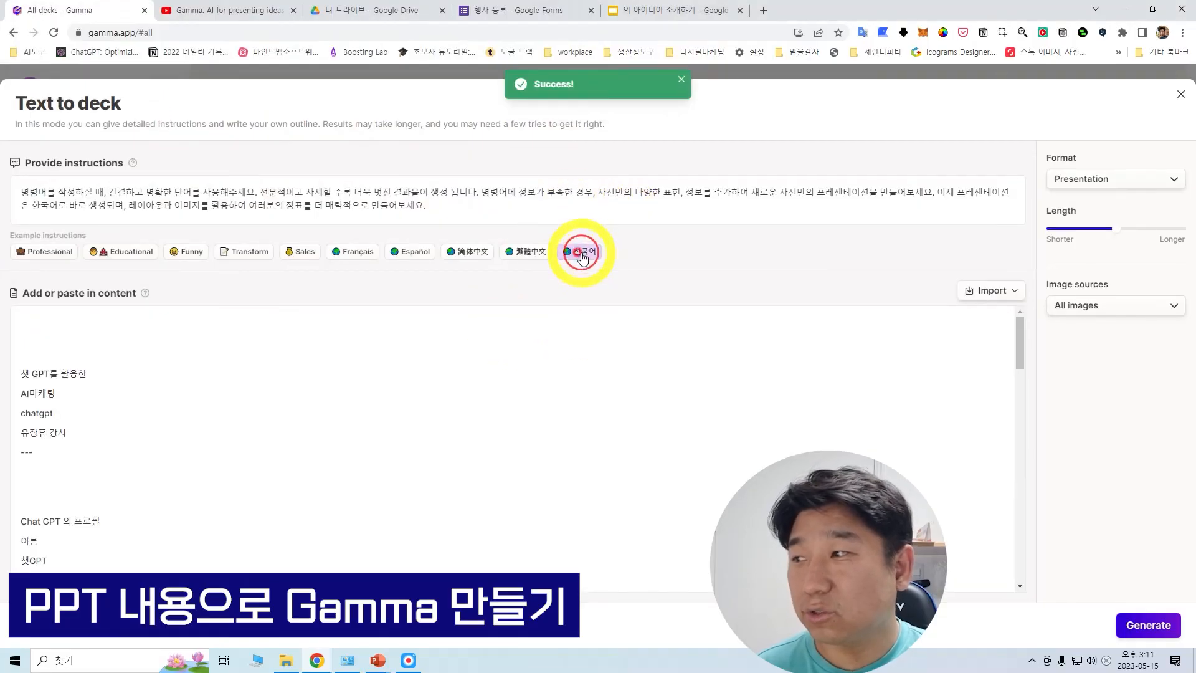
scroll(155, 380, "down", 10)
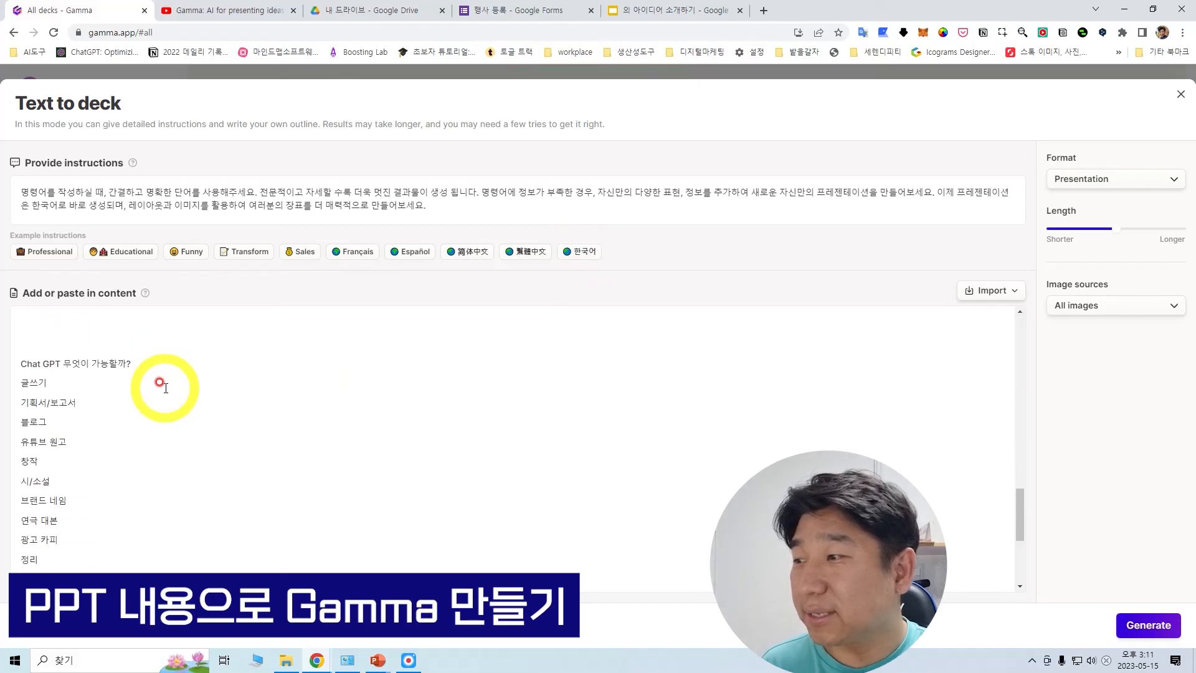
scroll(160, 382, "down", 3)
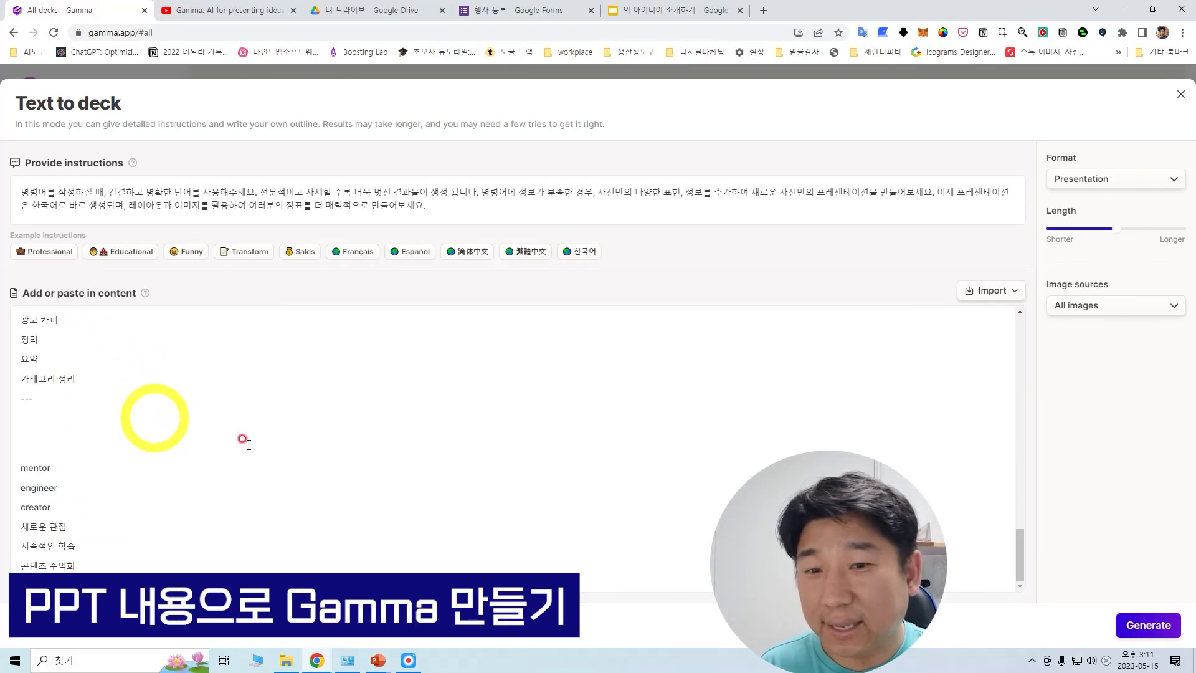
left_click(1141, 624)
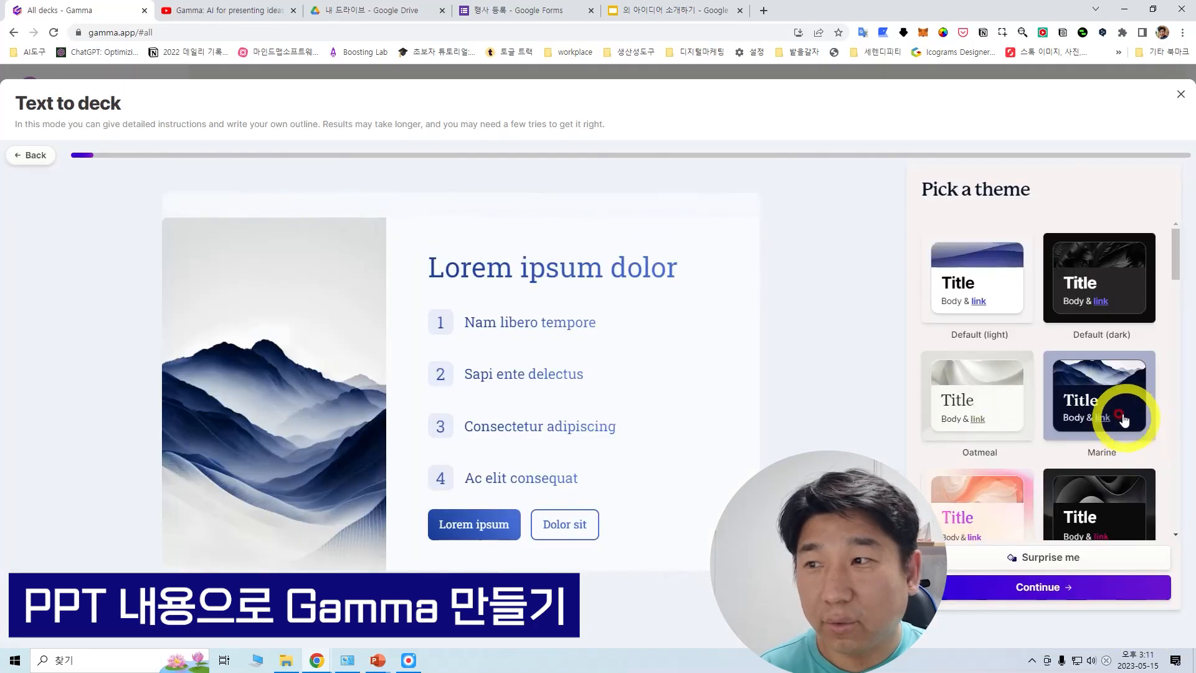